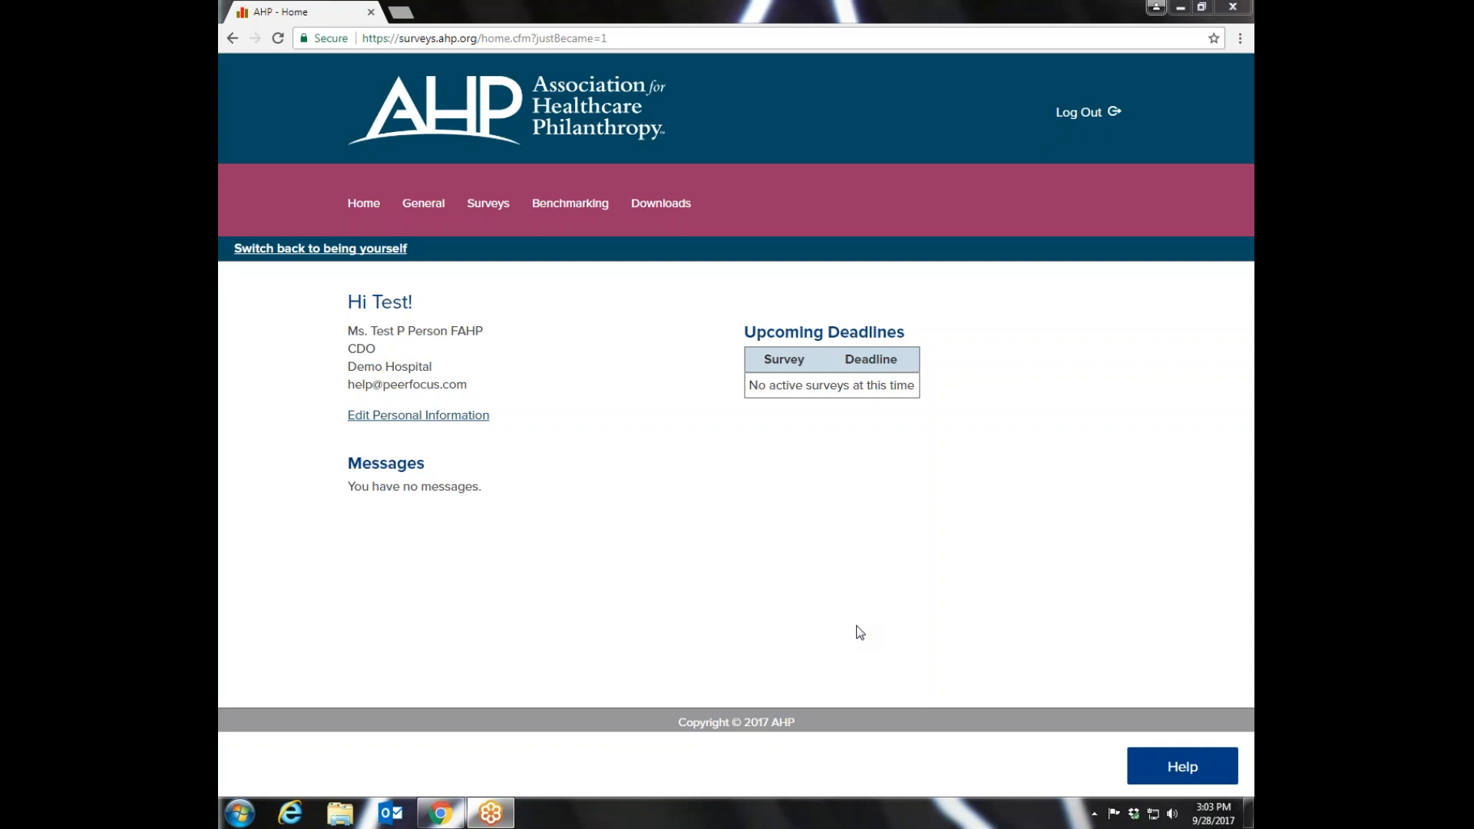
- Open the predefined benchmarking reports and look through the reports listed for each subscriber level
mouse_move(565, 207)
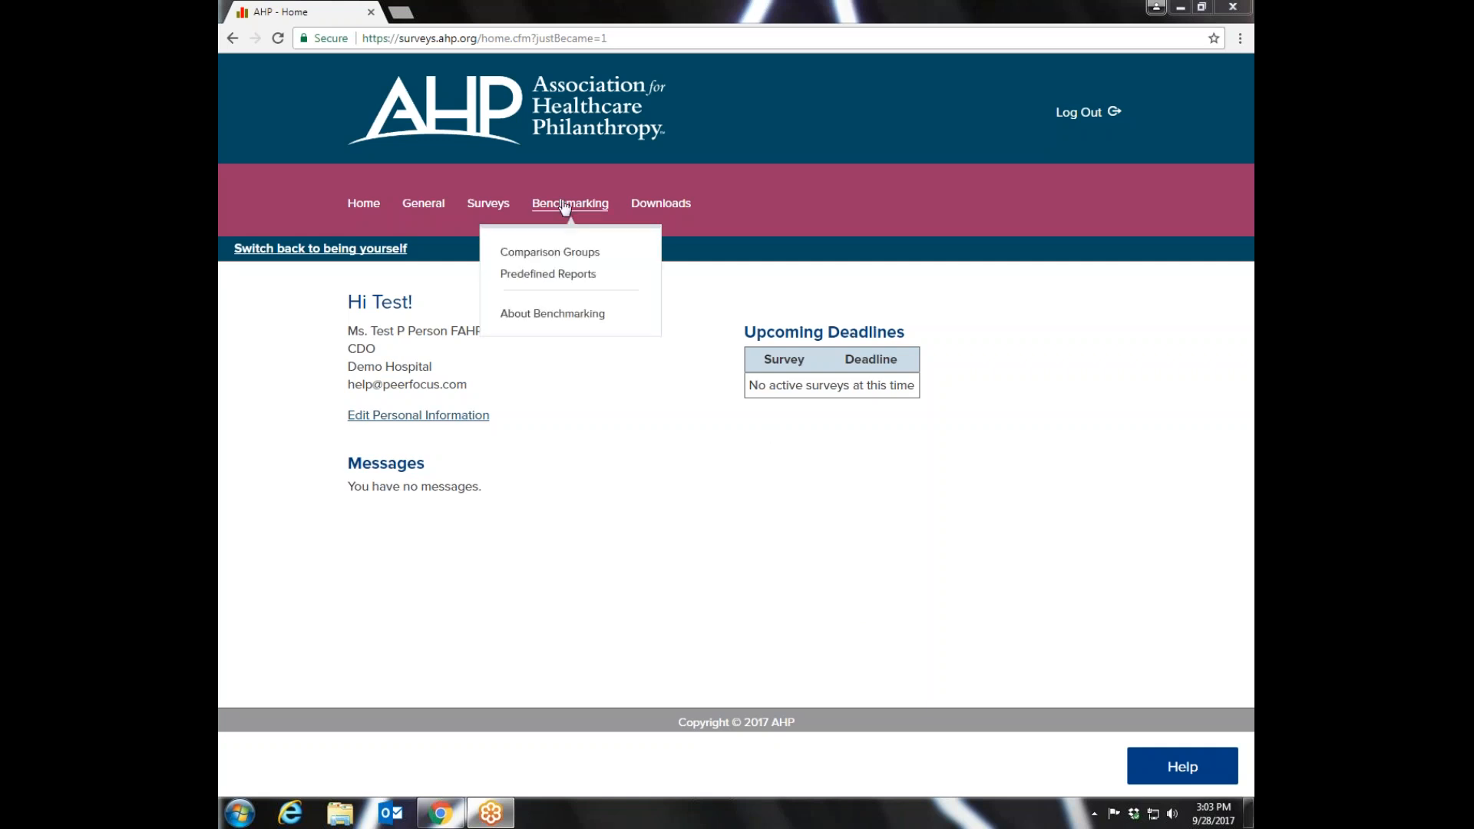
left_click(547, 274)
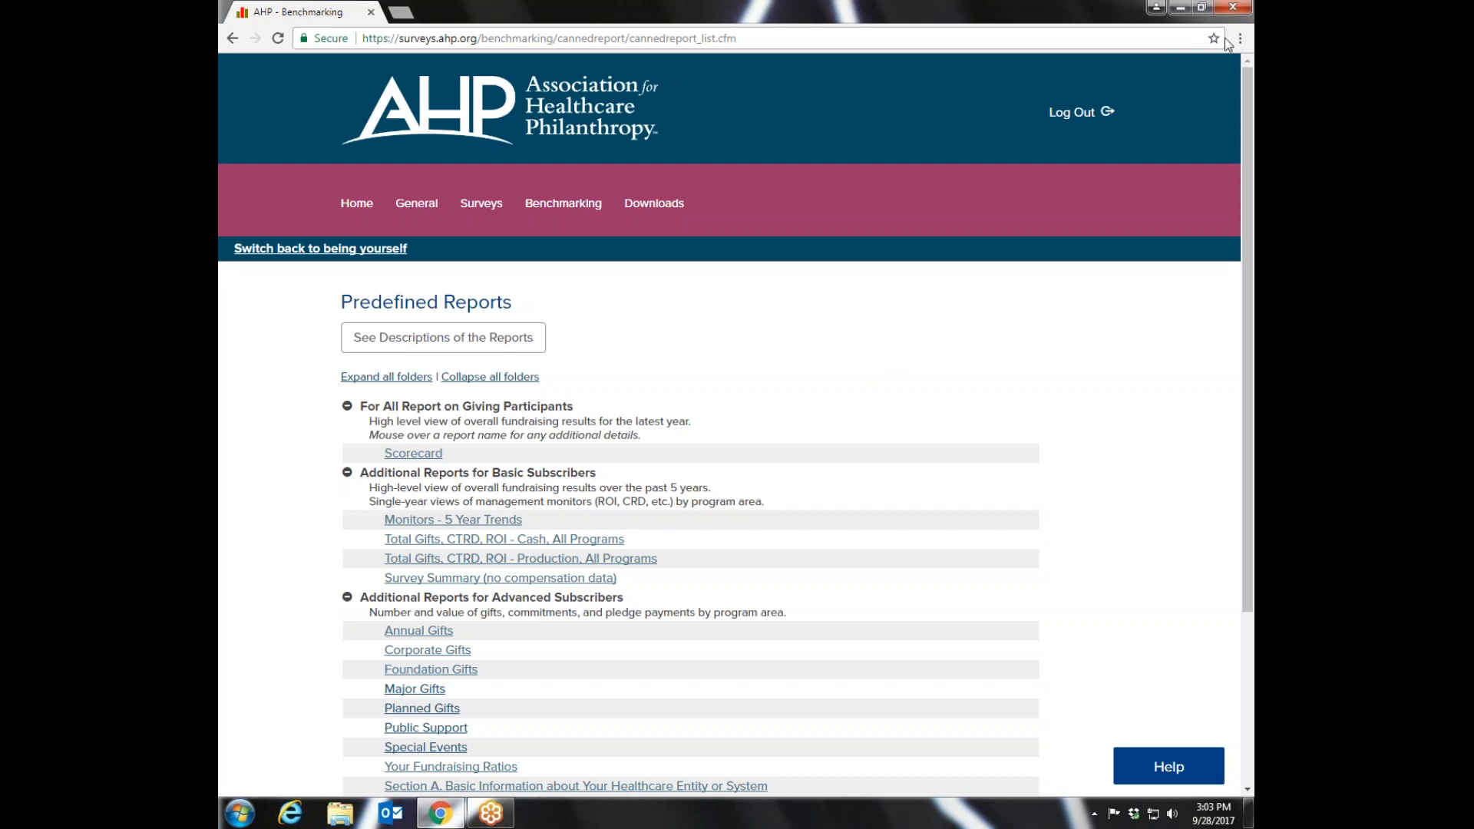
left_click_drag(1240, 93, 1232, 218)
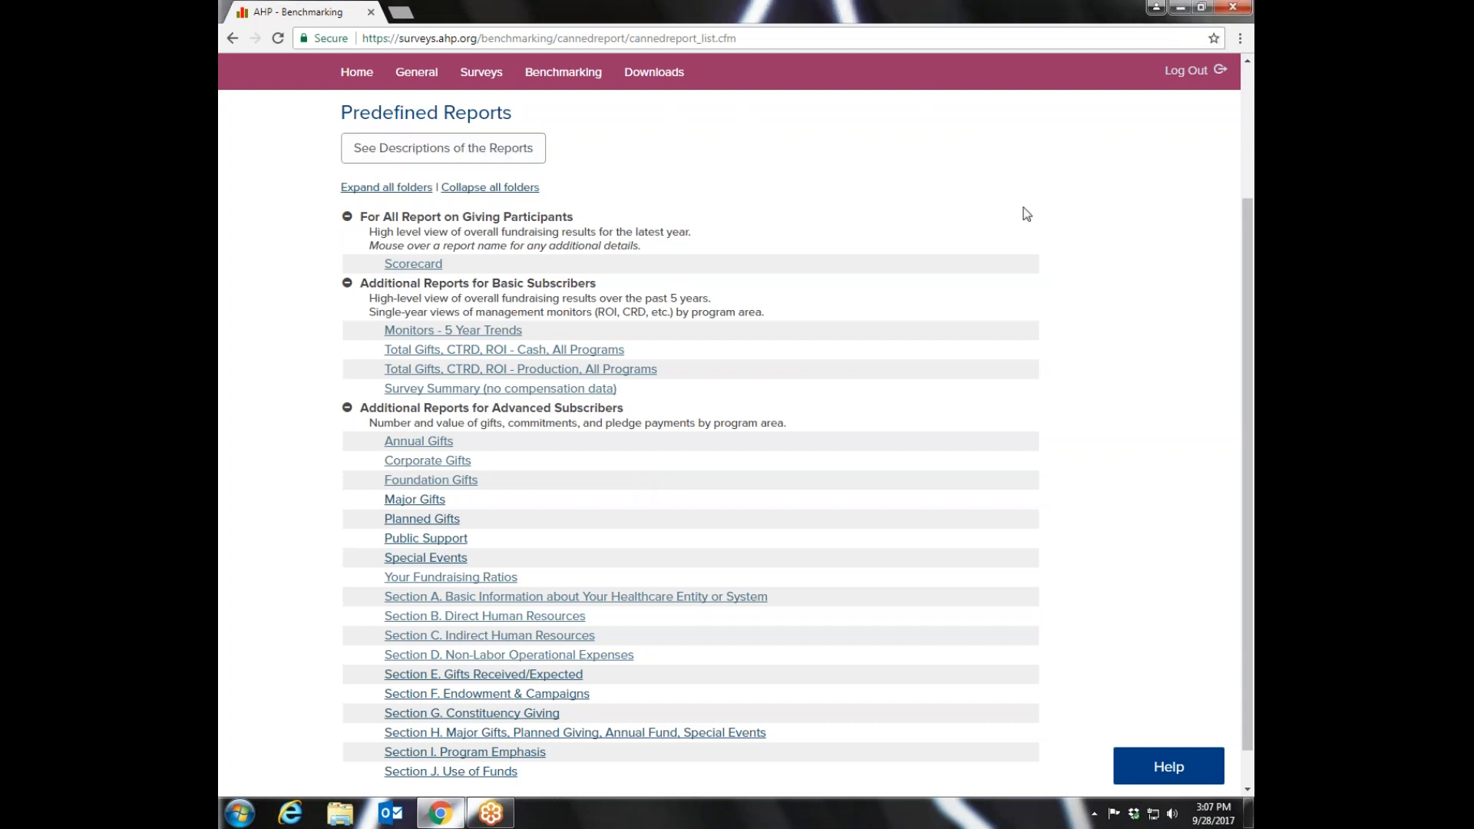
left_click_drag(1250, 261, 1253, 224)
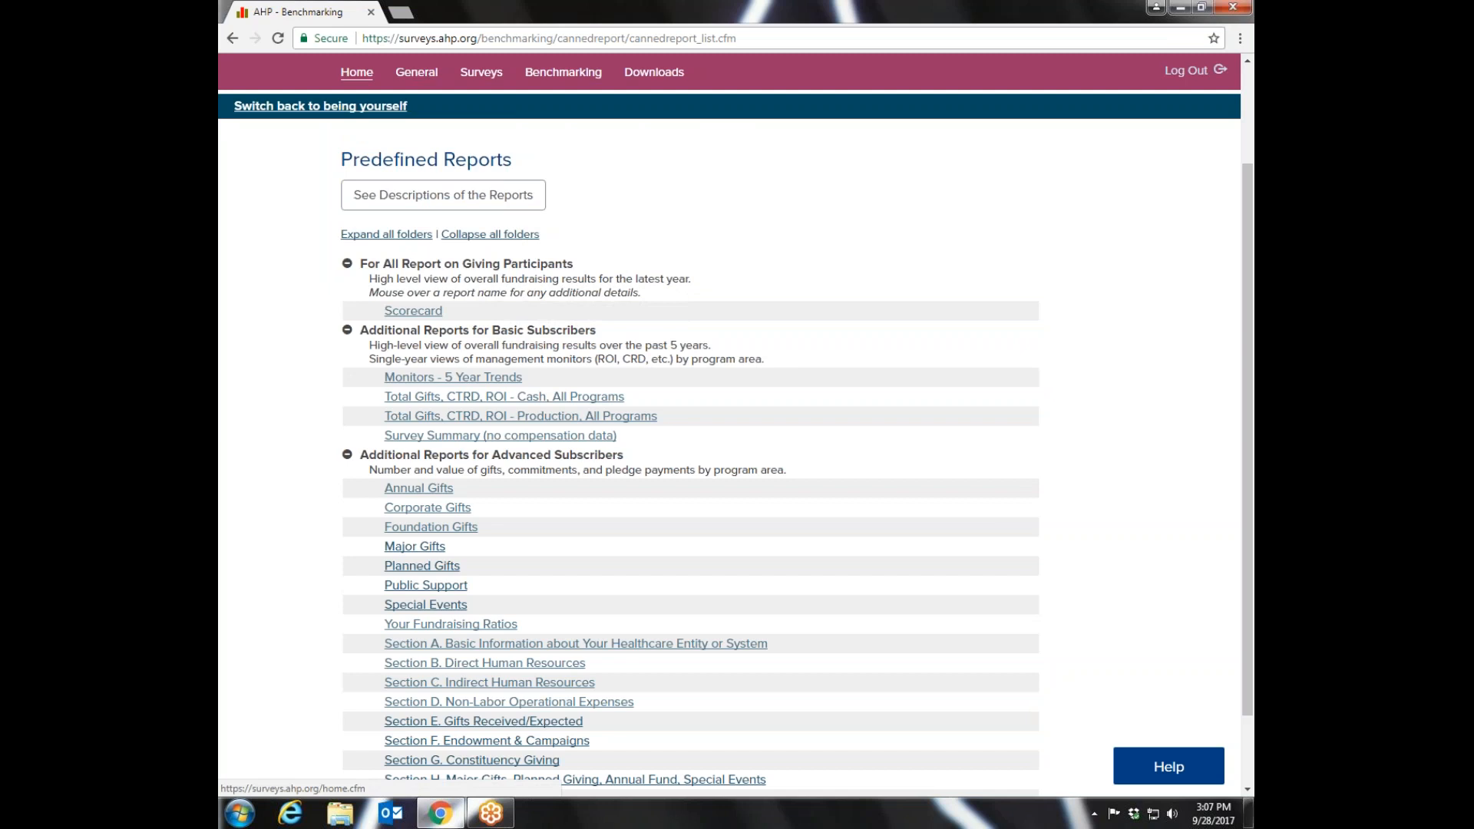
- Return to the home page and reopen the predefined benchmarking reports
left_click(357, 71)
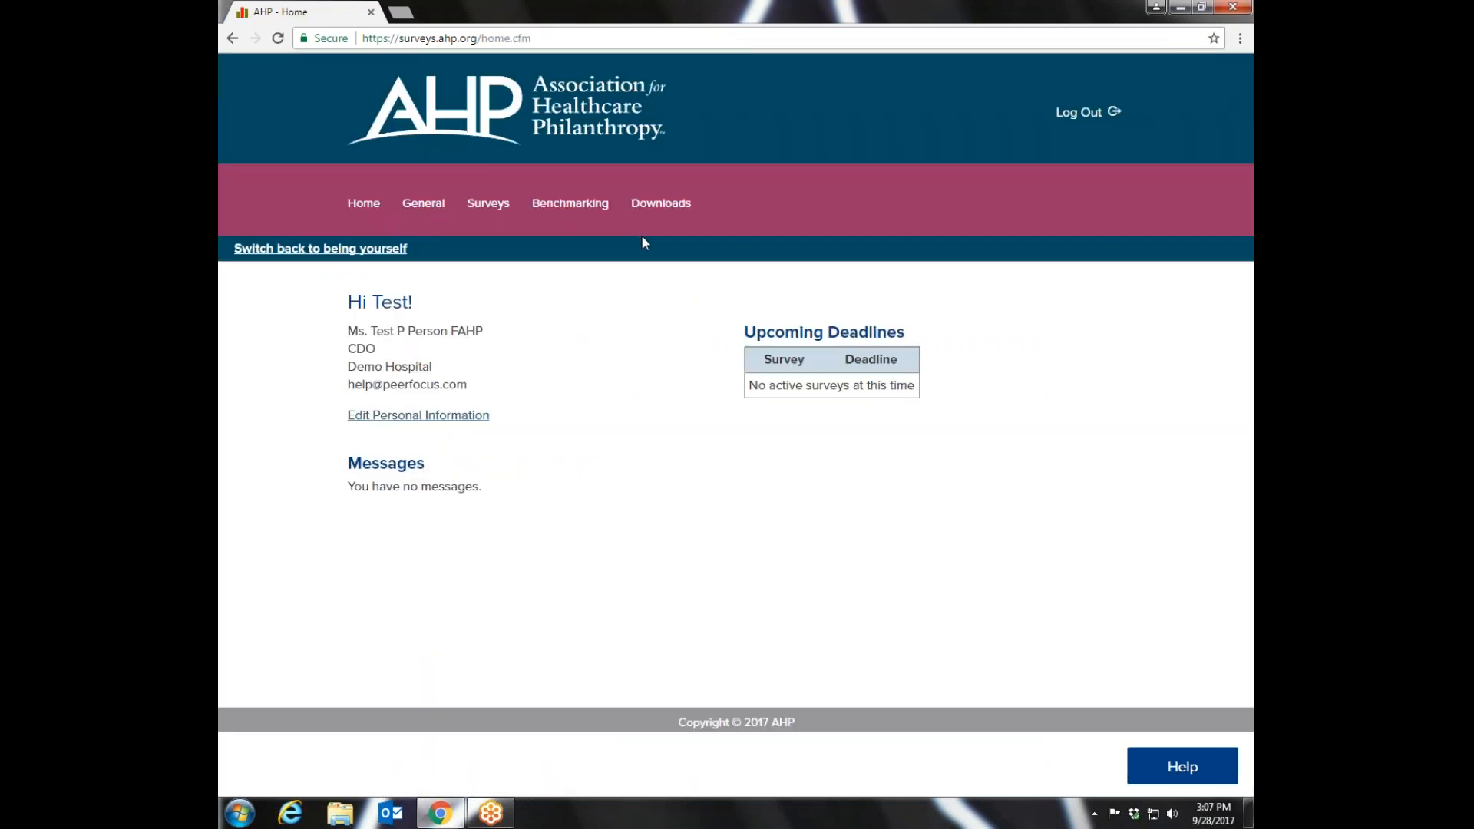
mouse_move(570, 203)
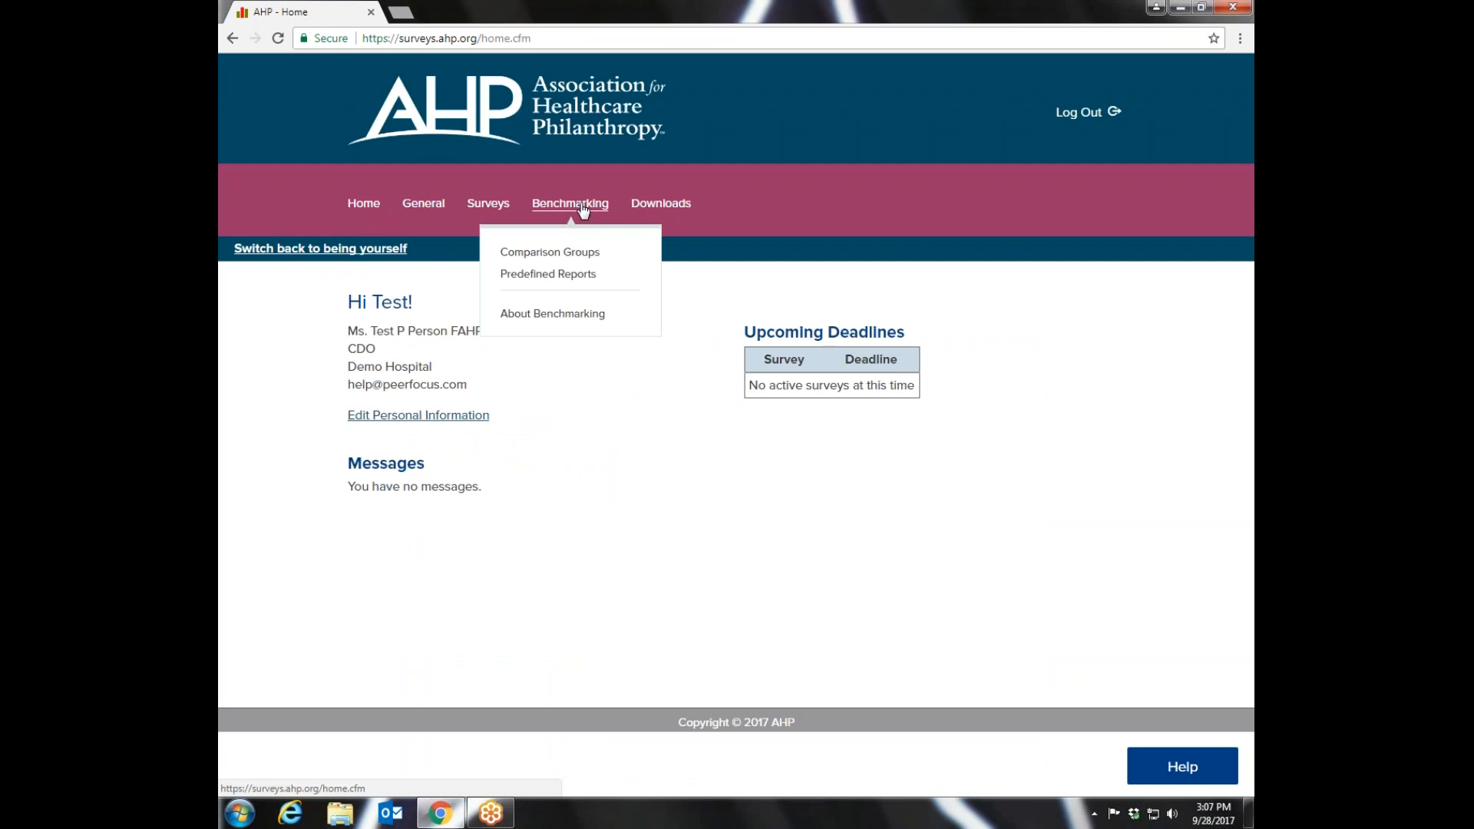
left_click(563, 278)
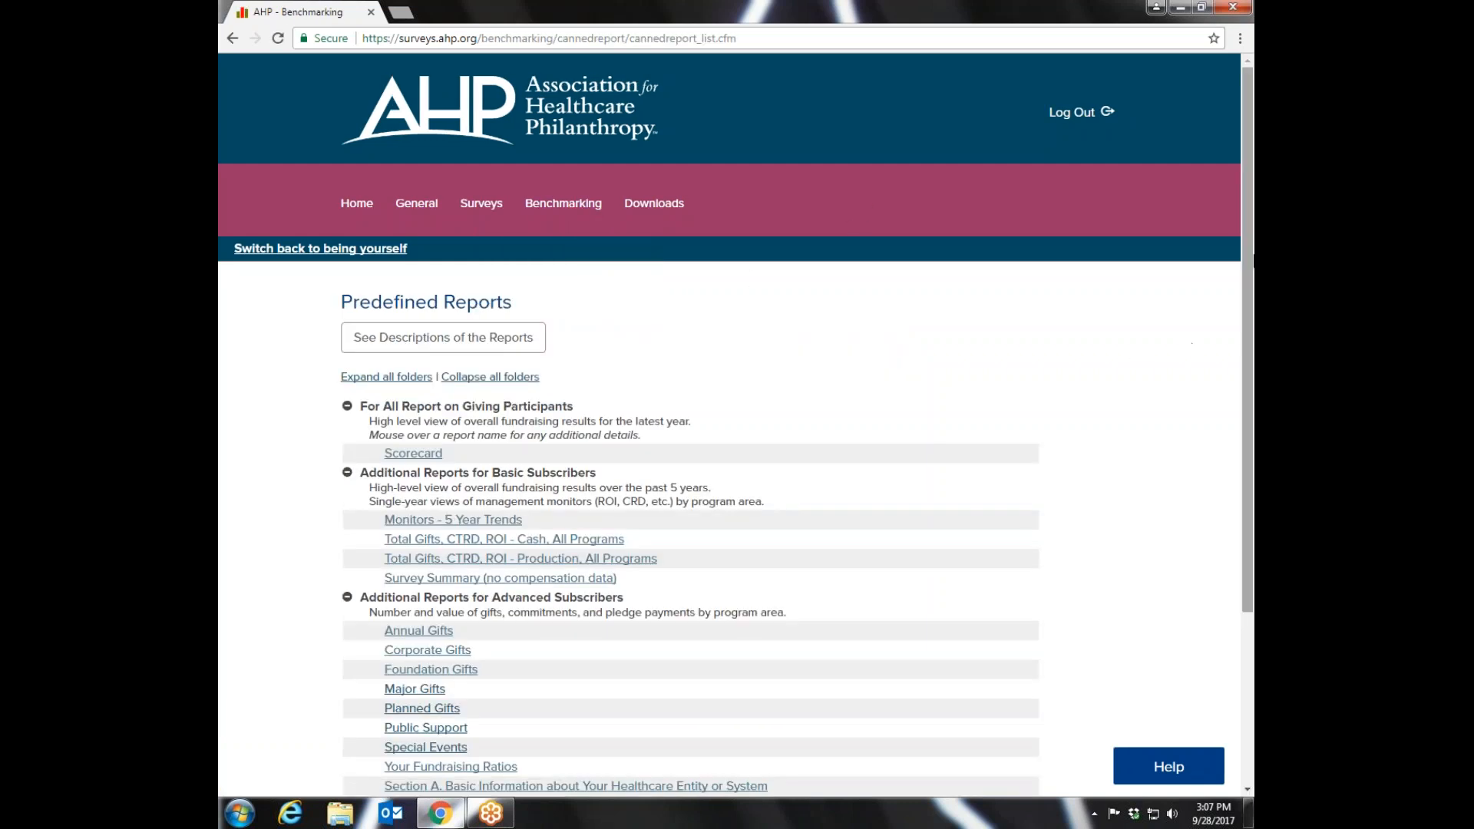
scroll(1234, 328, "down", 3)
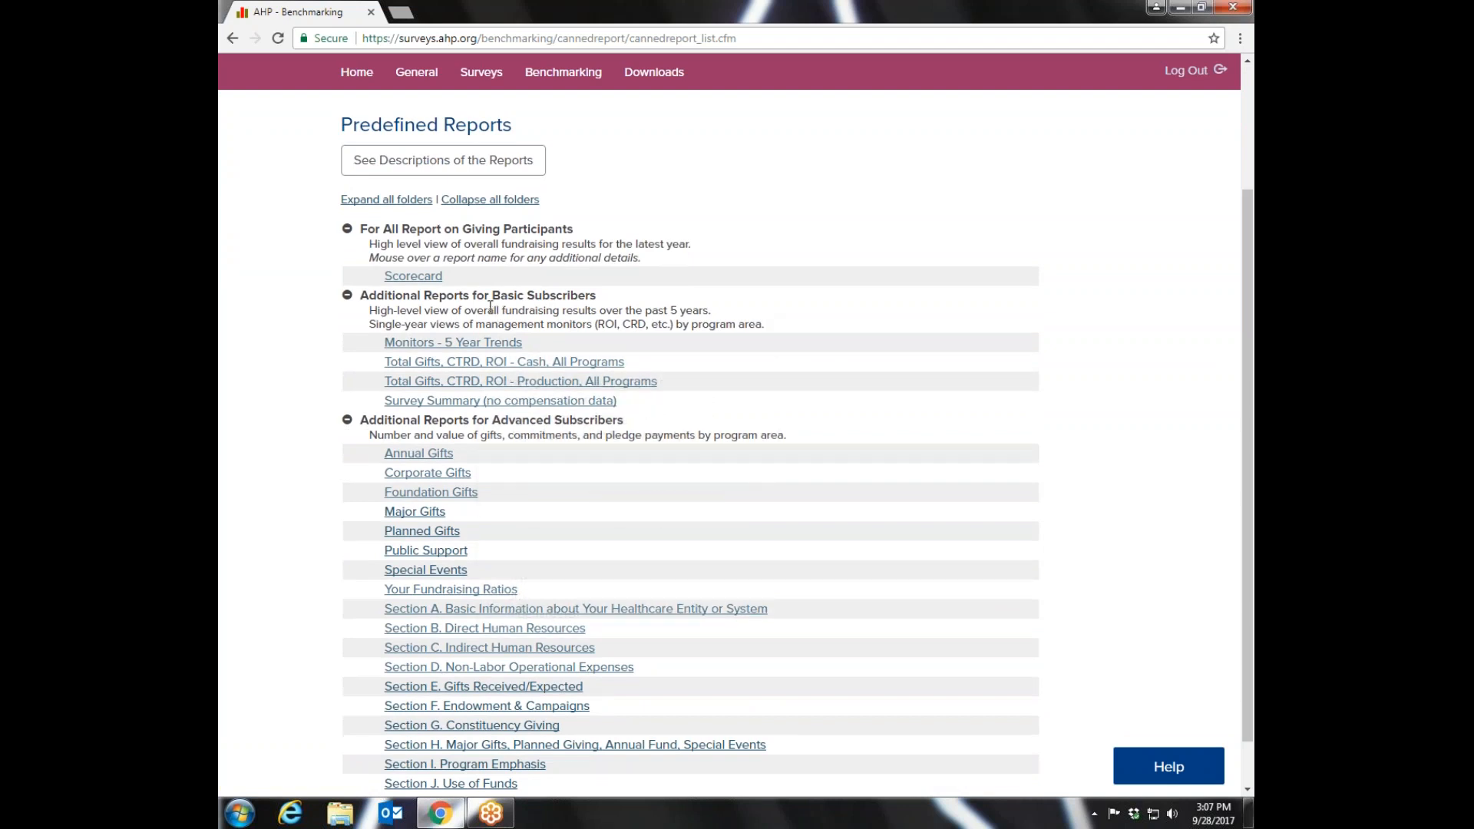
- Check the description of the Scorecard report and open its slide show parameters
mouse_move(428, 282)
mouse_move(494, 820)
mouse_move(413, 281)
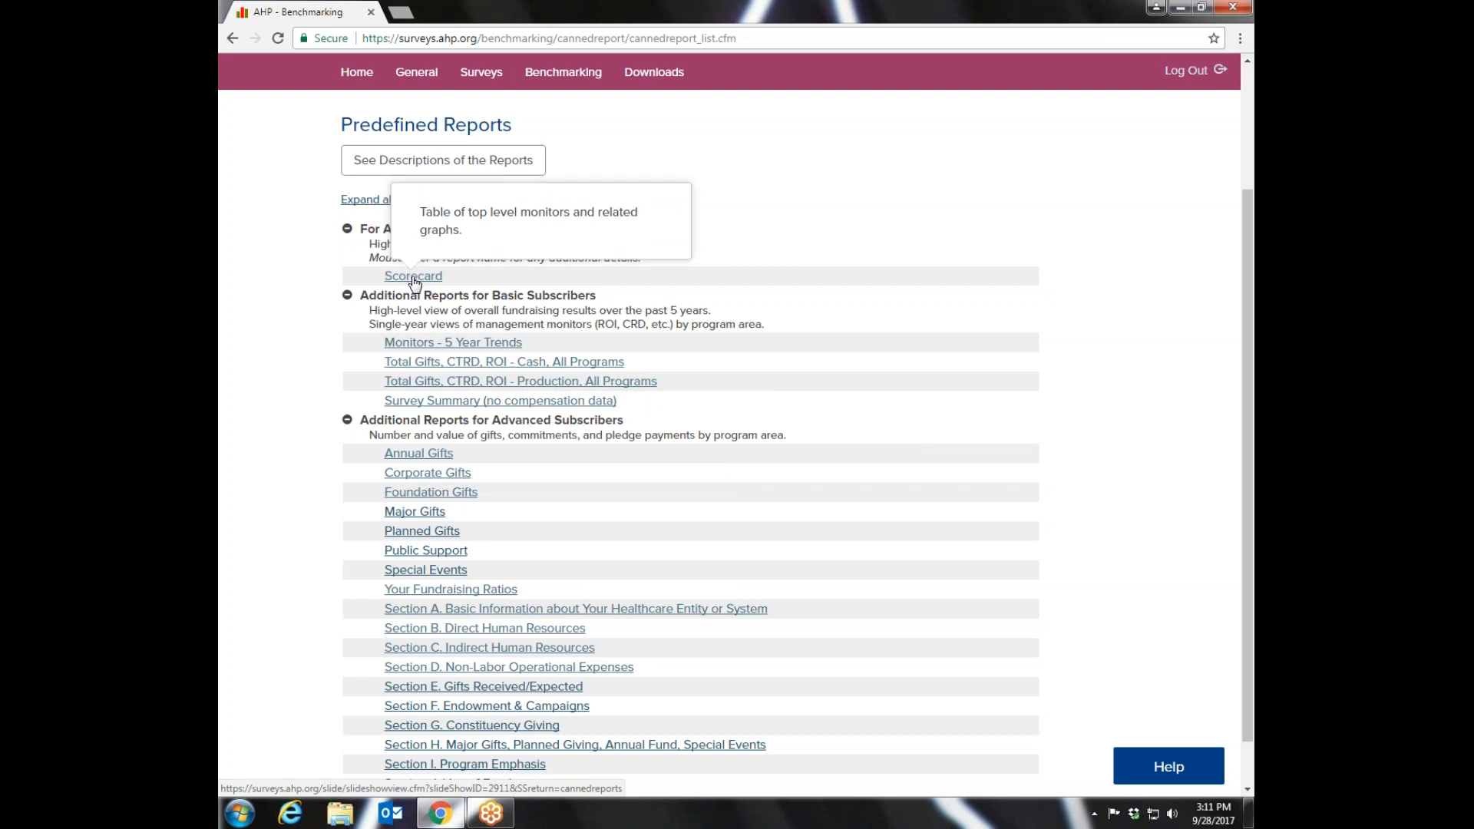
left_click(414, 278)
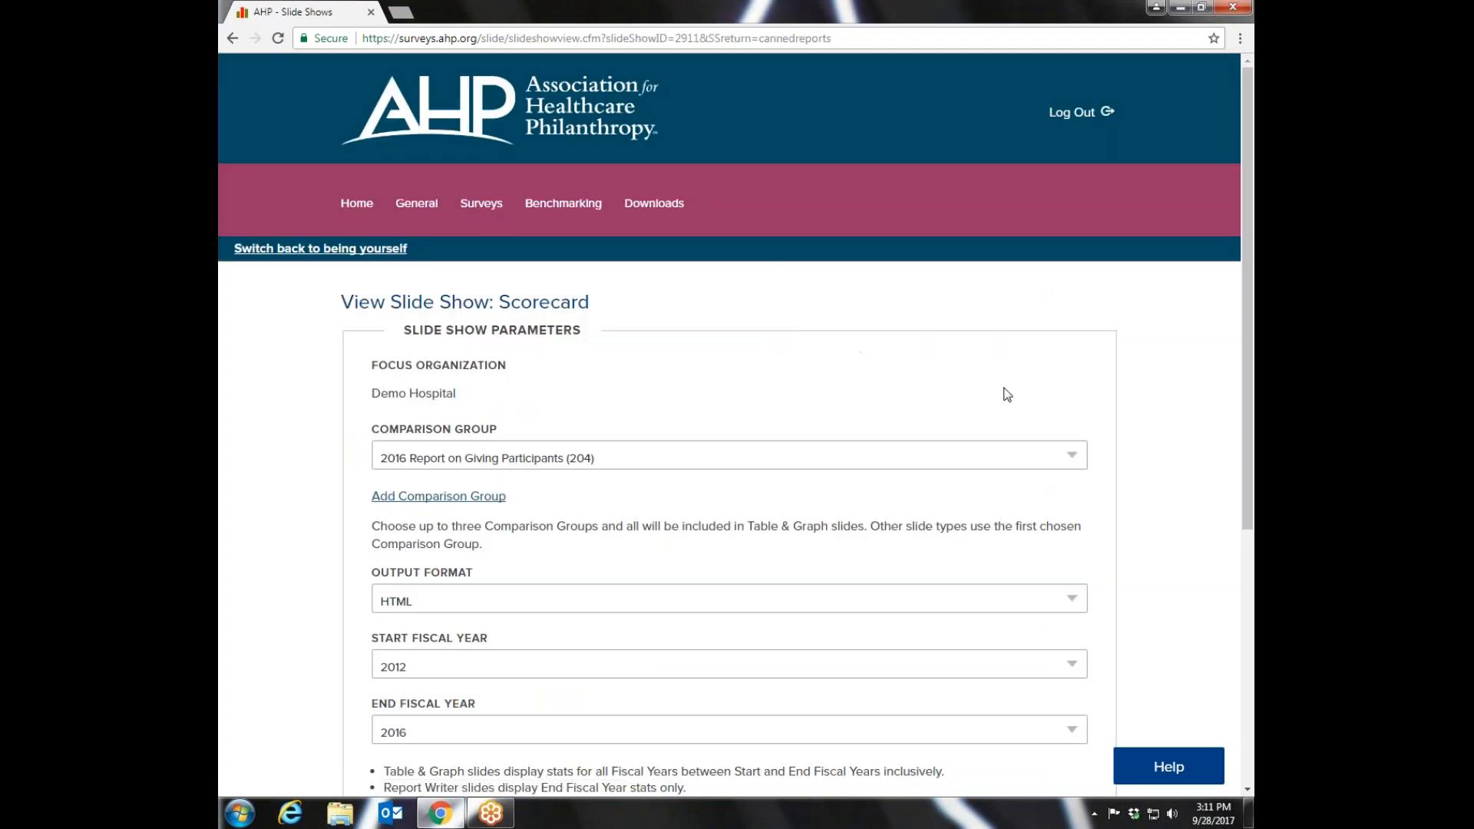
- Set the Scorecard's comparison group to 2016 Report on Giving Participants - US and run the slide show
left_click_drag(1248, 281, 1245, 362)
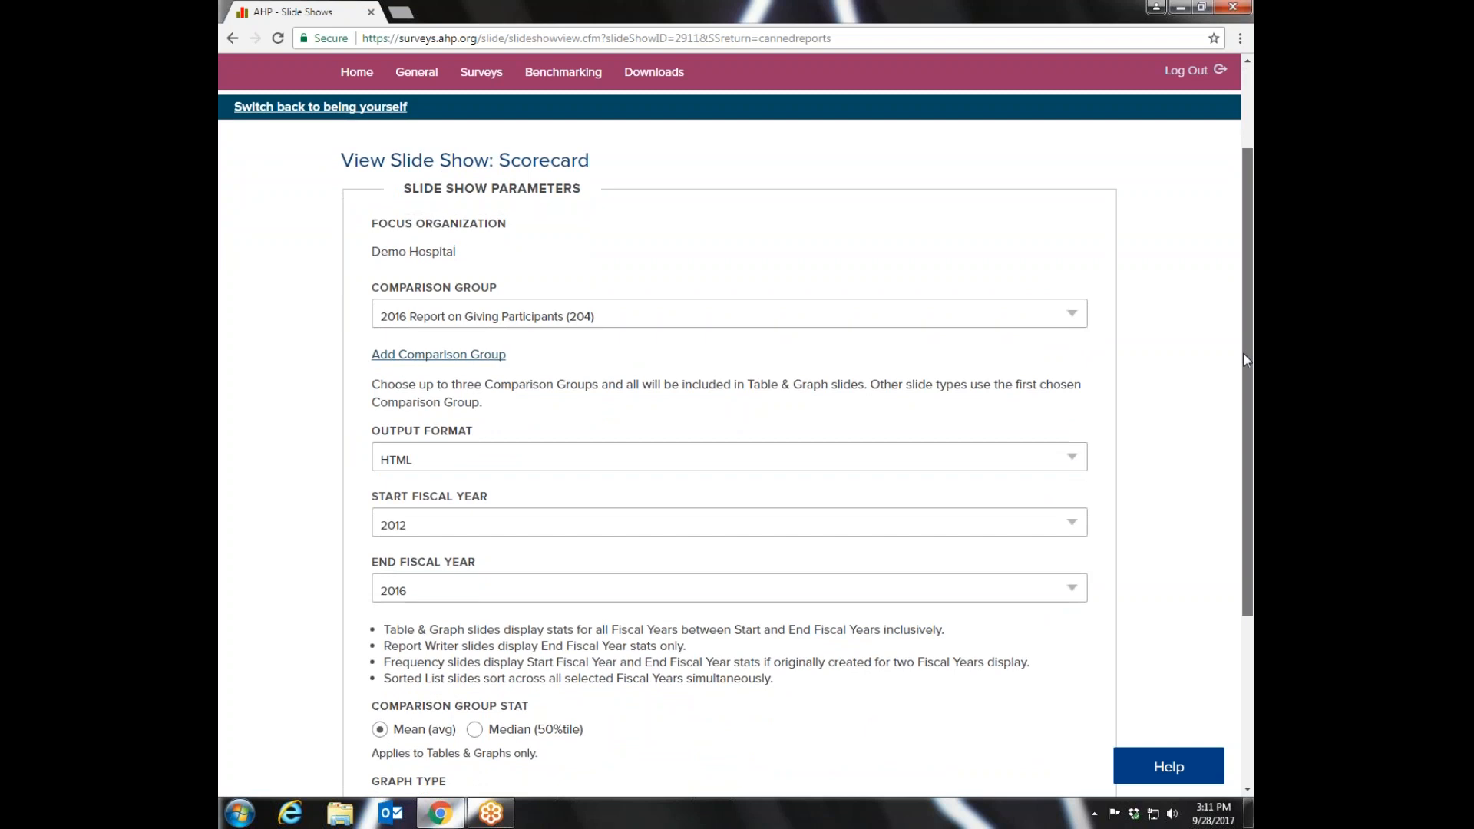
left_click(1075, 316)
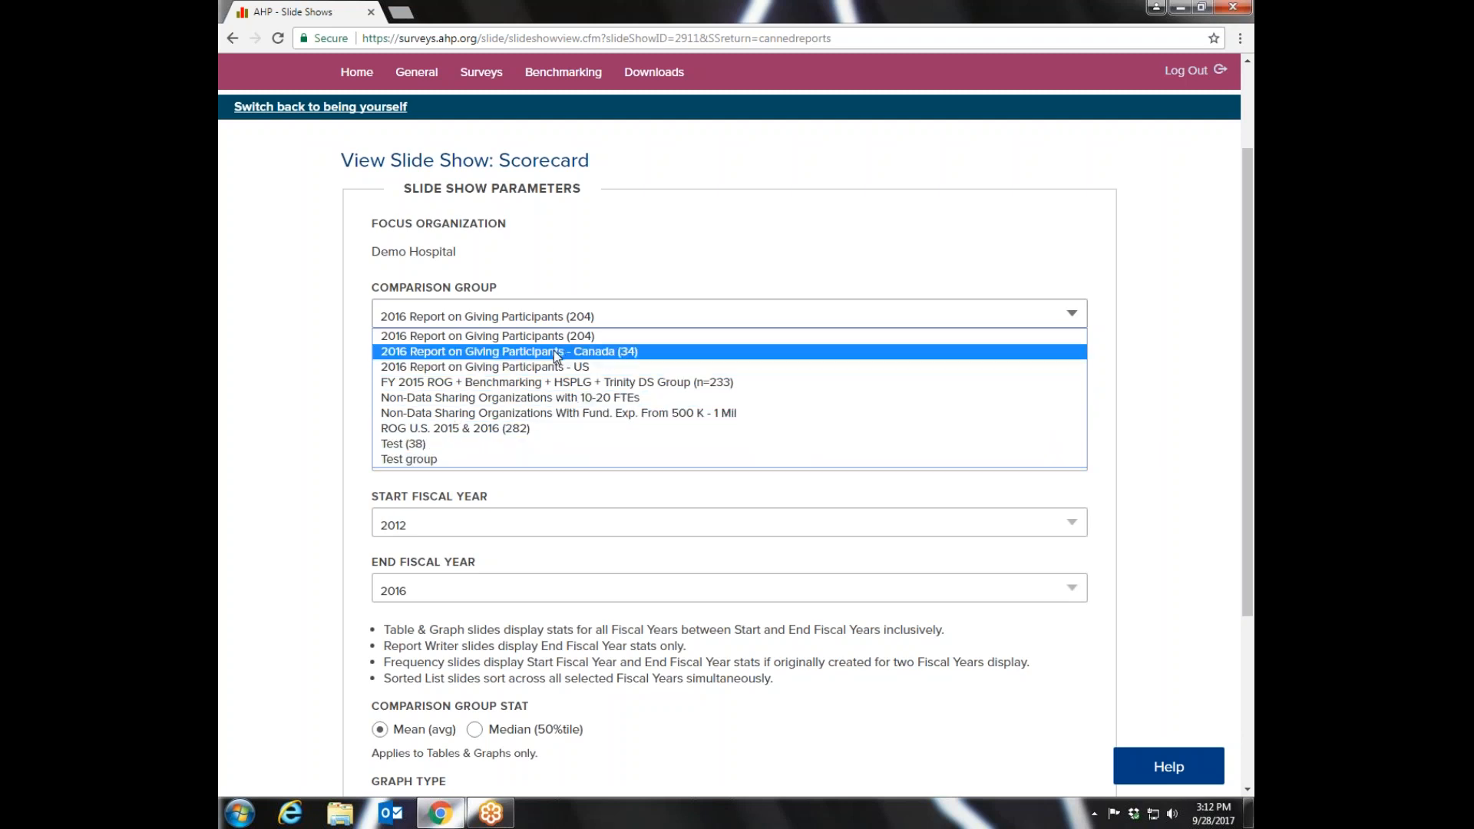
left_click(449, 371)
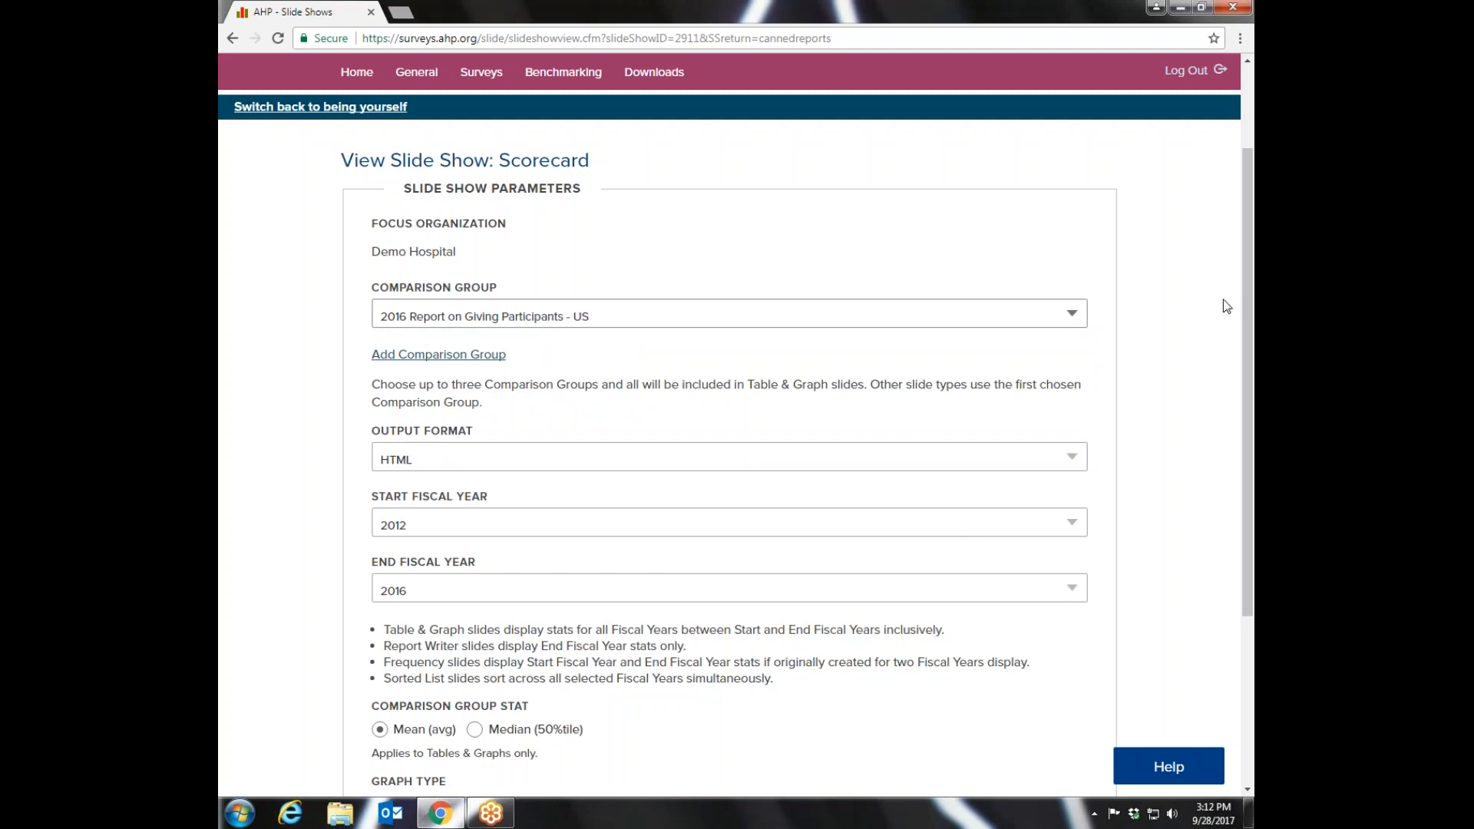
left_click_drag(1247, 300, 1251, 461)
left_click(394, 720)
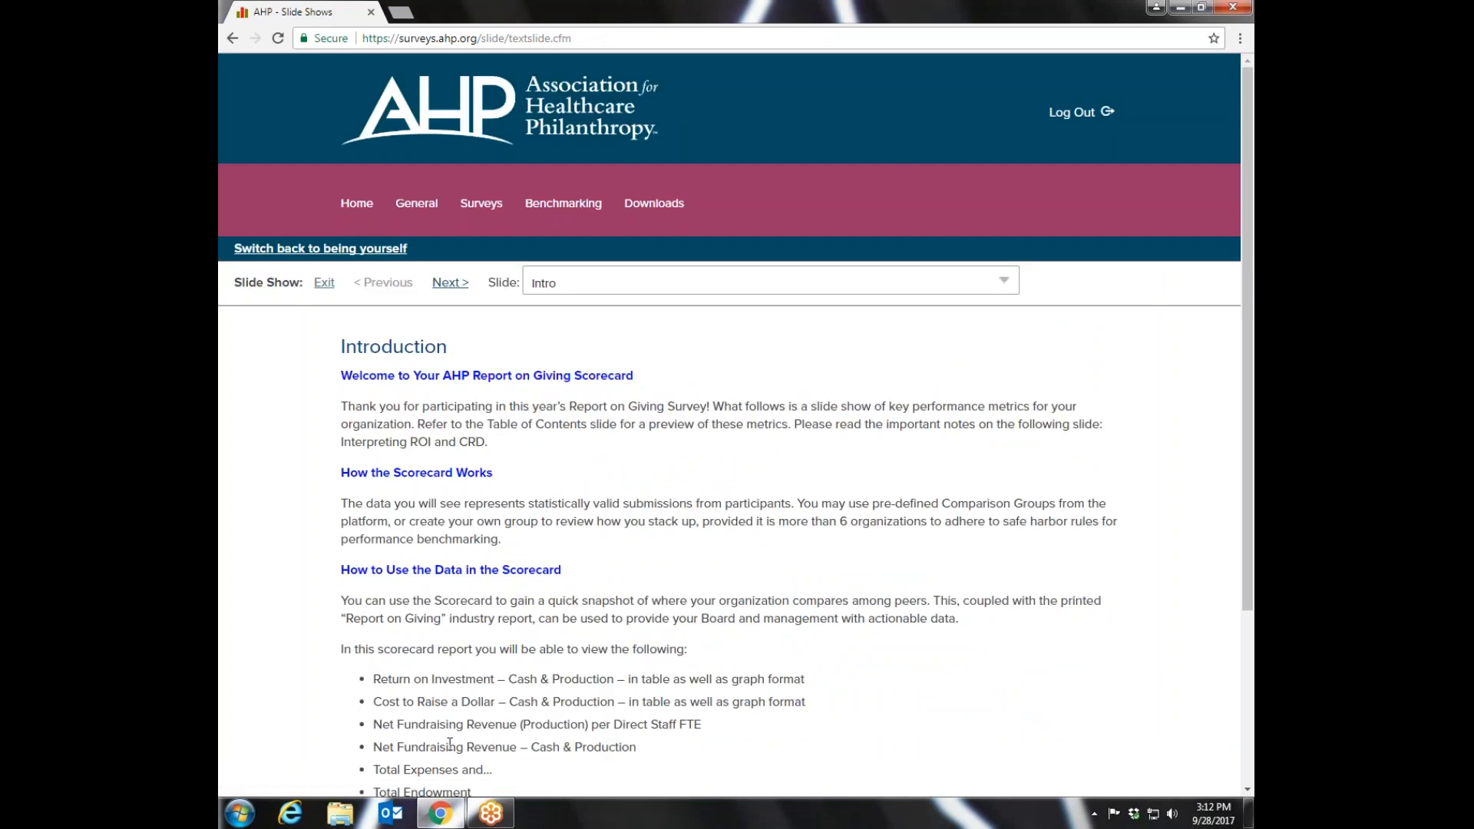
- Read through the Introduction slide and advance to the Interpreting ROI and CRD slide
left_click_drag(1251, 361, 1249, 475)
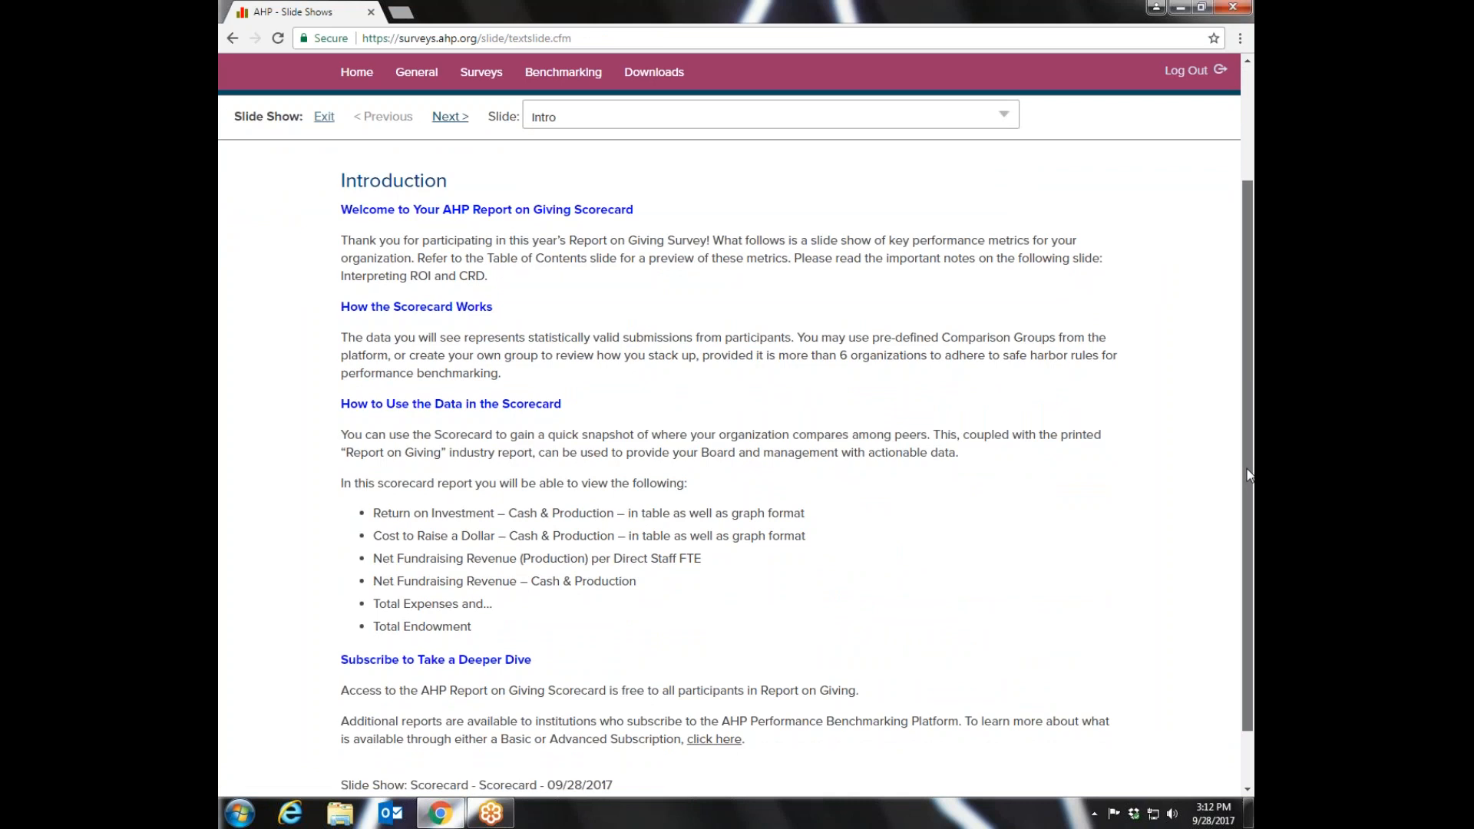
left_click_drag(1249, 476, 1249, 475)
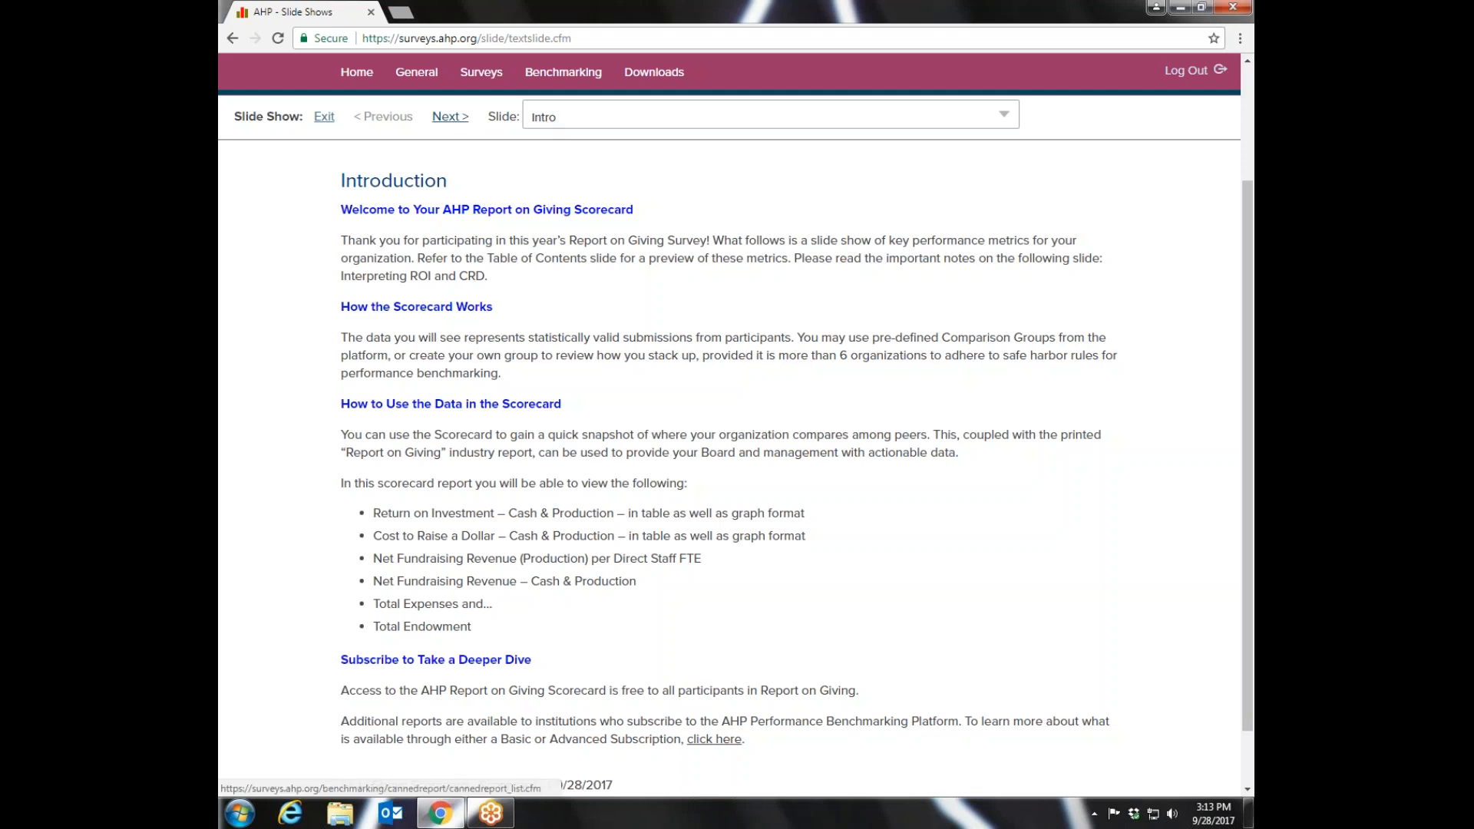
left_click(446, 117)
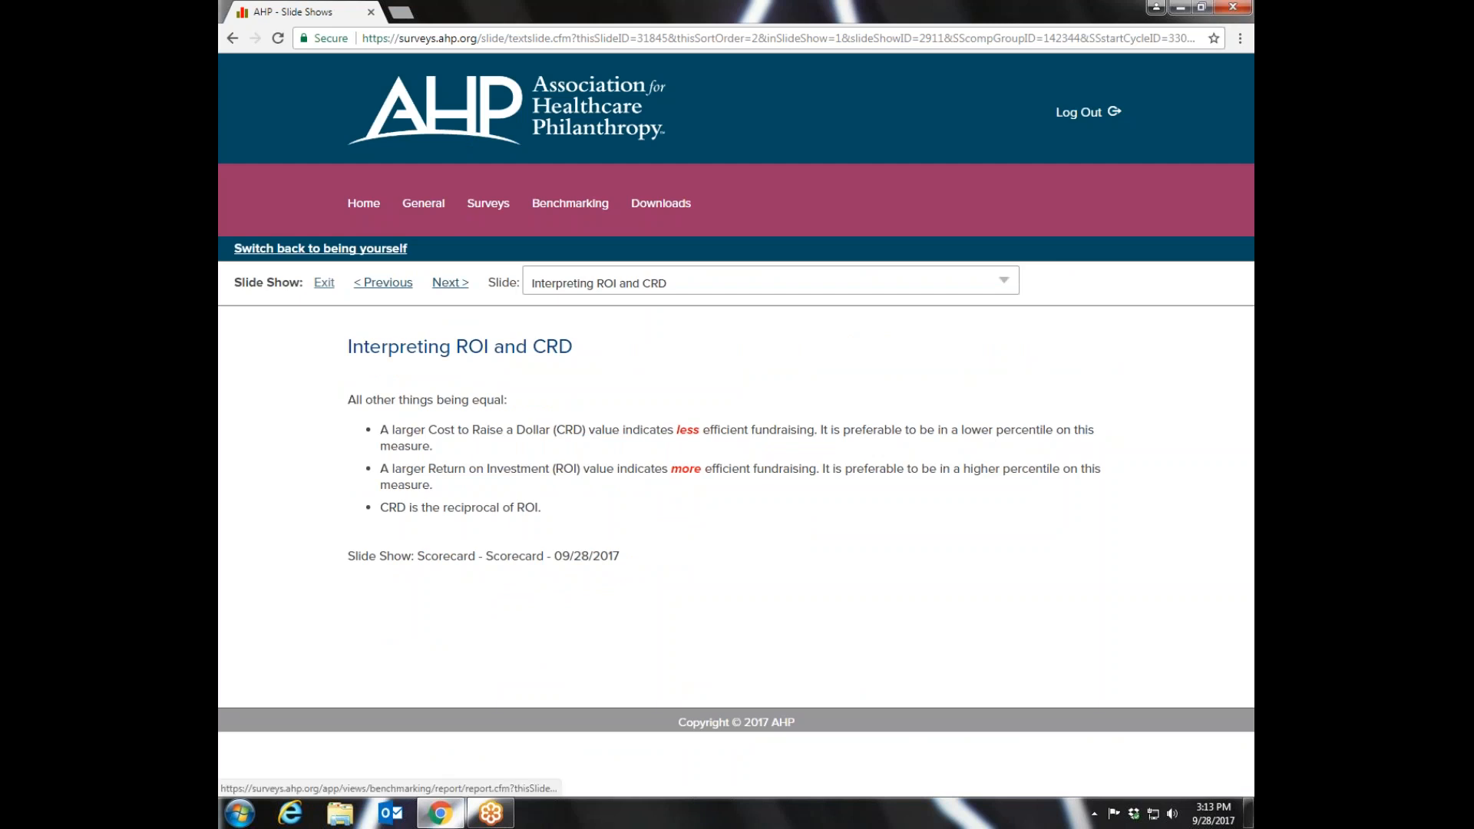
- Advance to the Scorecard Table slide and examine how its cost and net fundraising revenue columns are defined
left_click(453, 284)
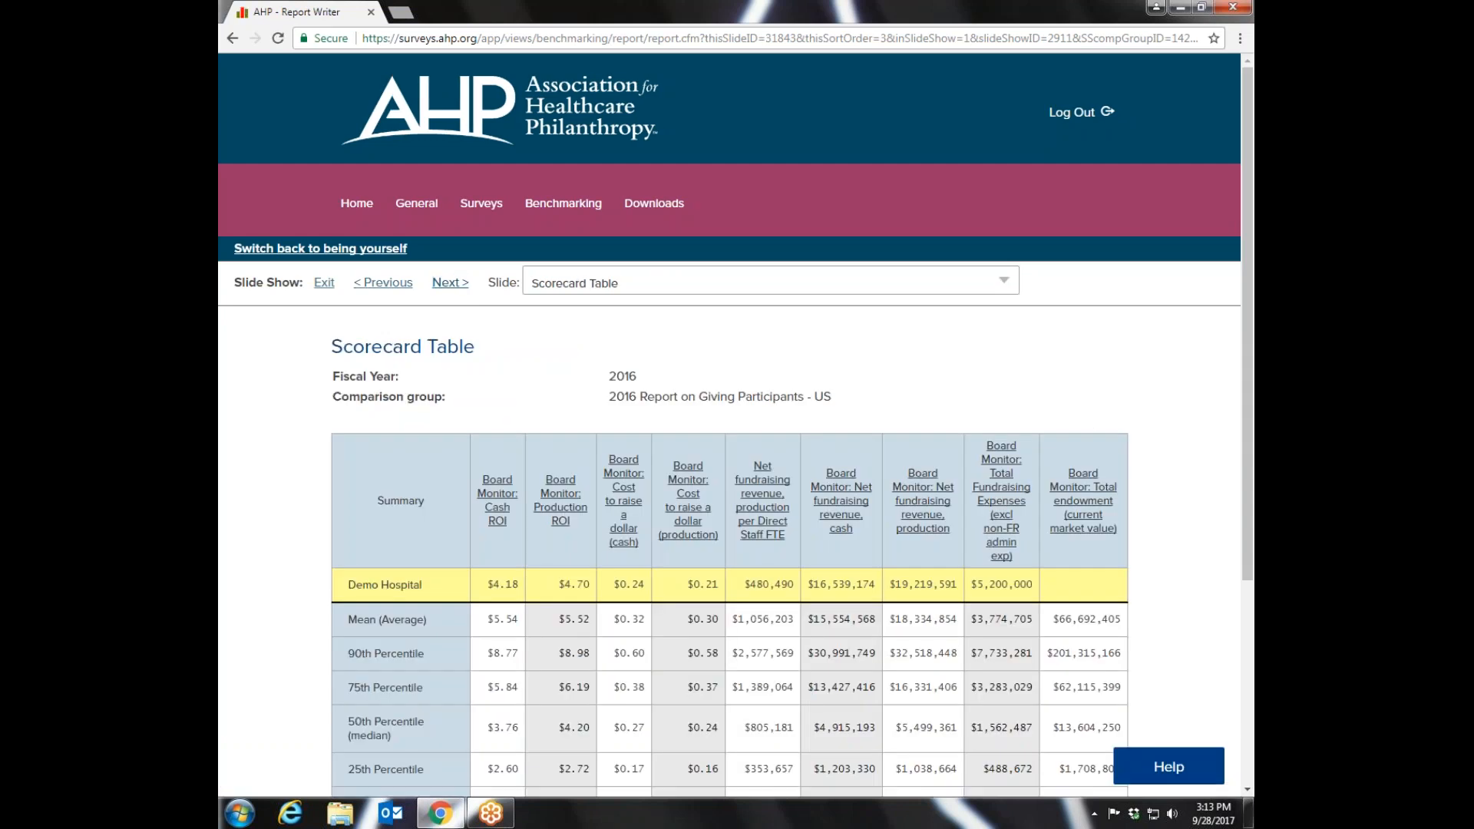
left_click_drag(1247, 234, 1246, 384)
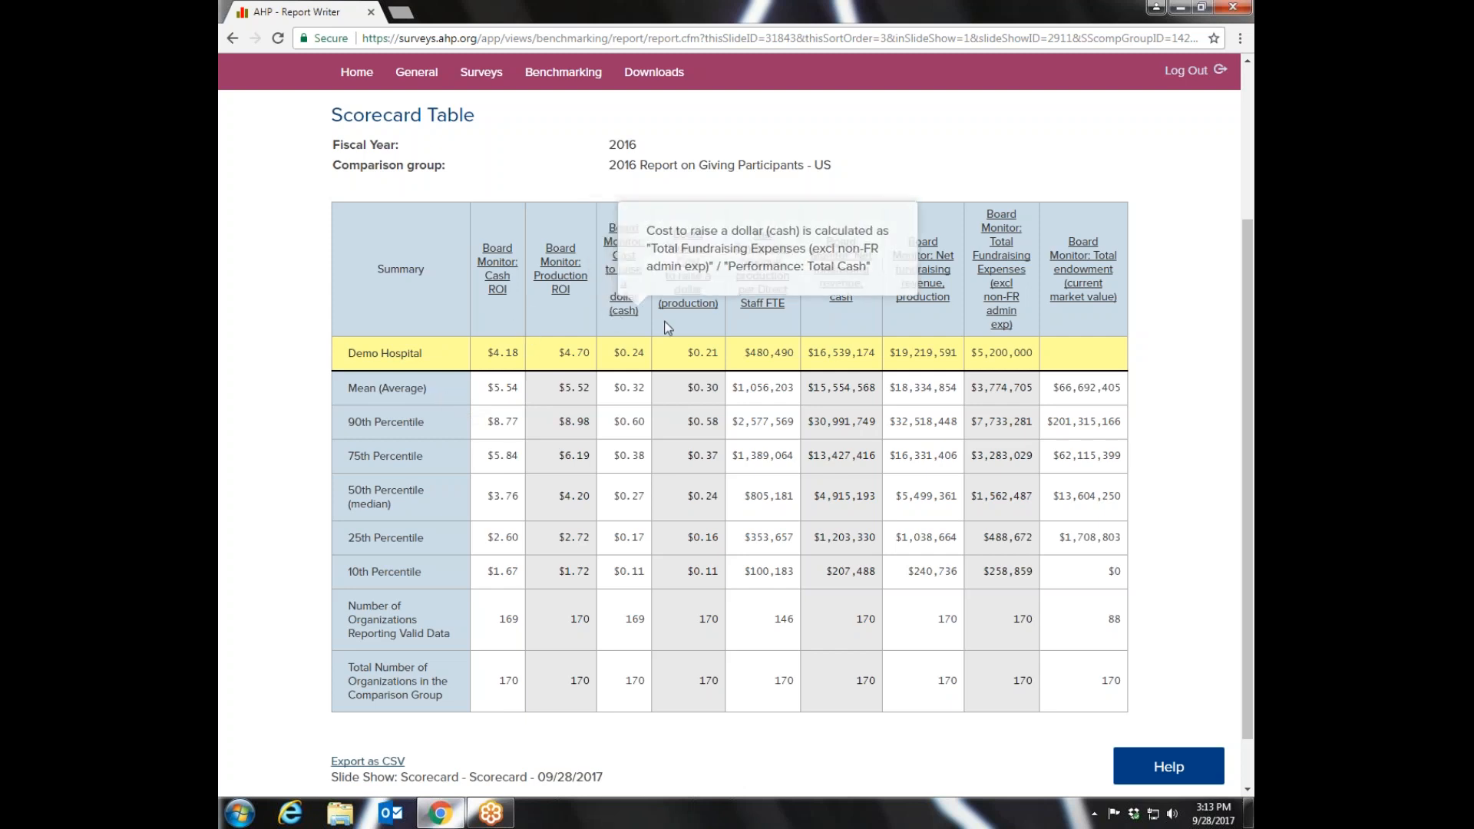
mouse_move(702, 292)
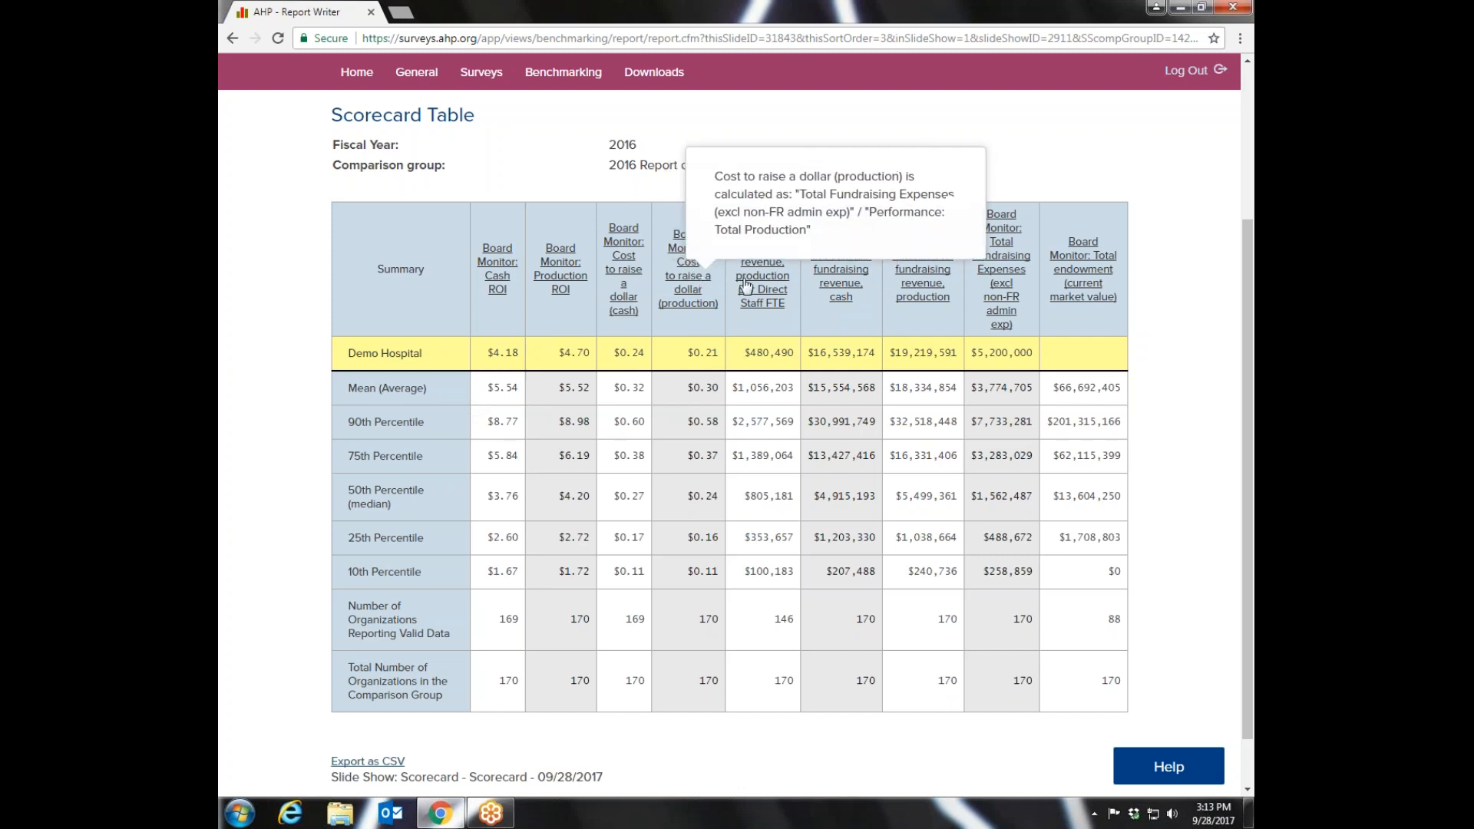
mouse_move(763, 286)
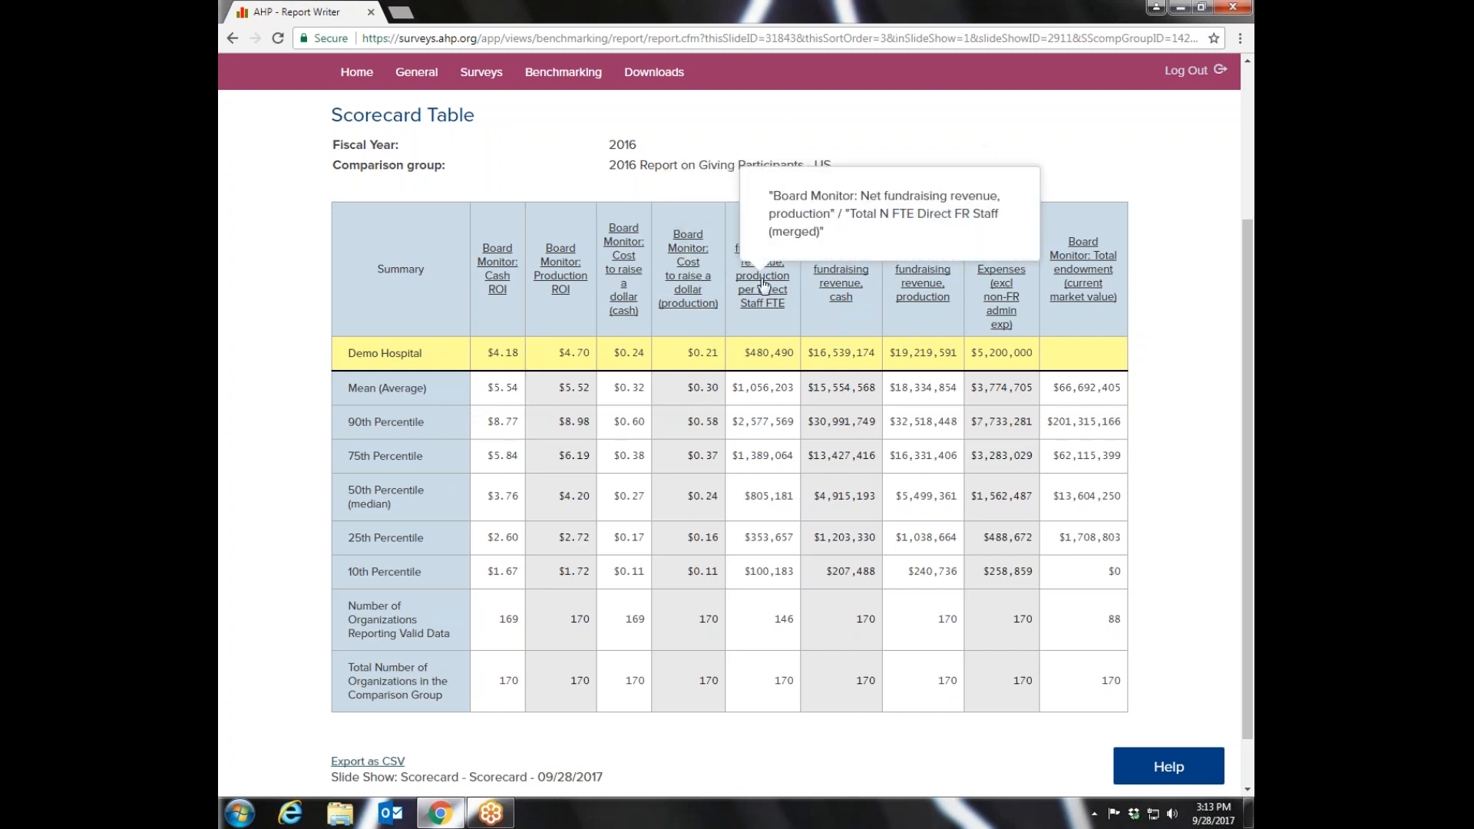
mouse_move(841, 265)
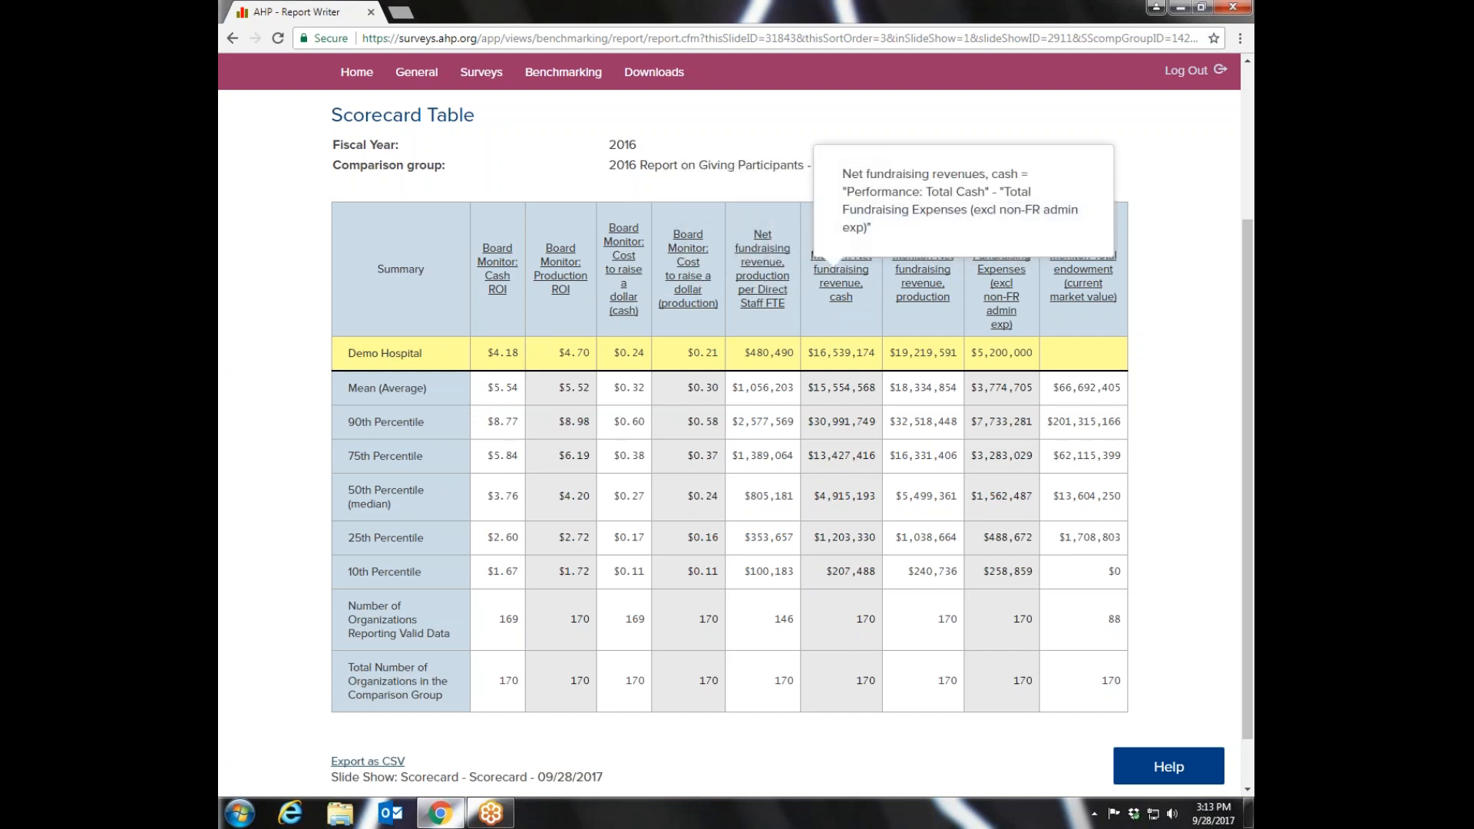
mouse_move(923, 277)
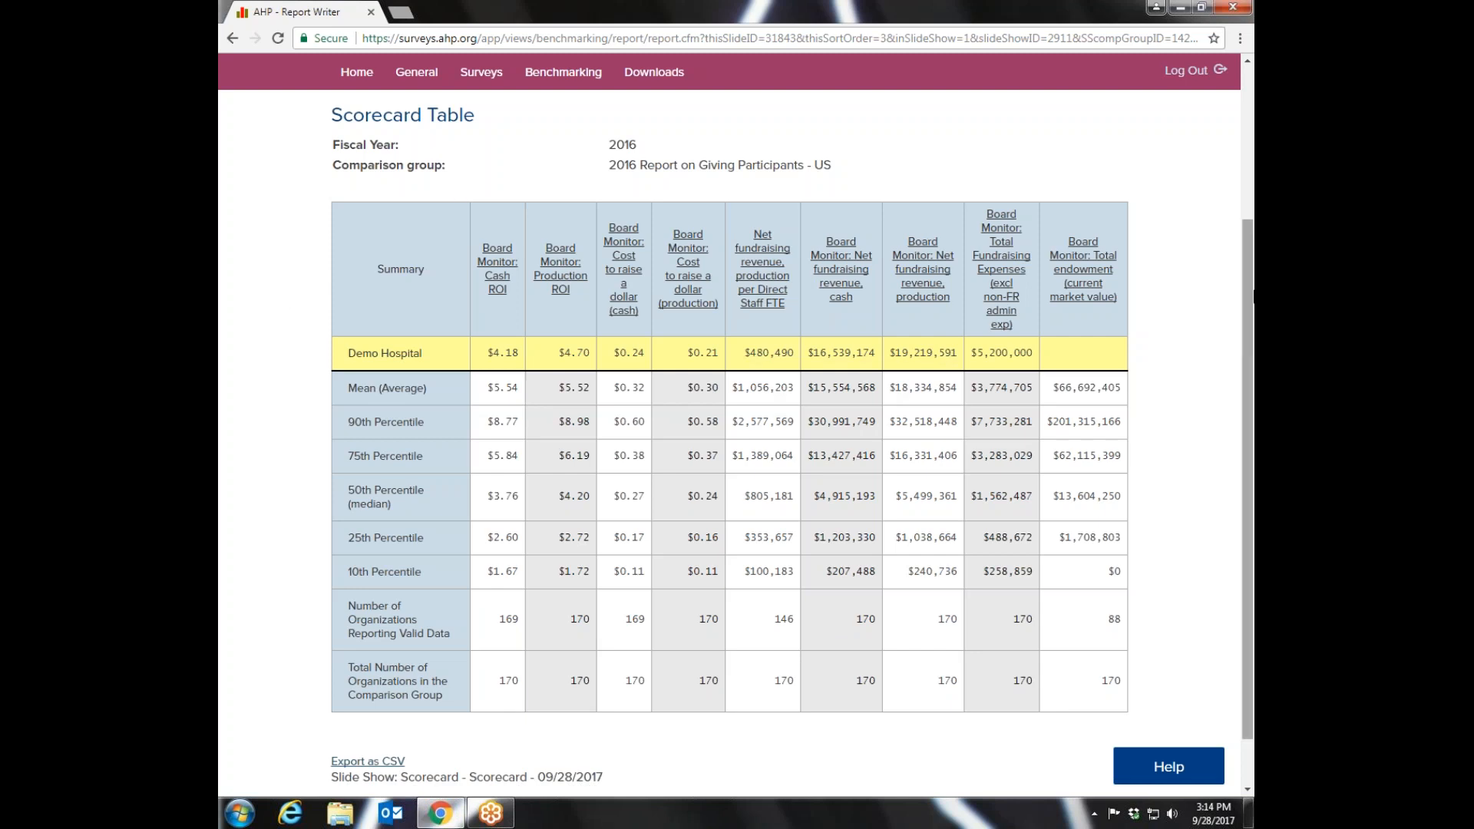
- Advance through the ROI and CRD Cash and Production graph slides, comparing Demo Hospital with the comparison group medians
left_click_drag(1250, 297, 1252, 204)
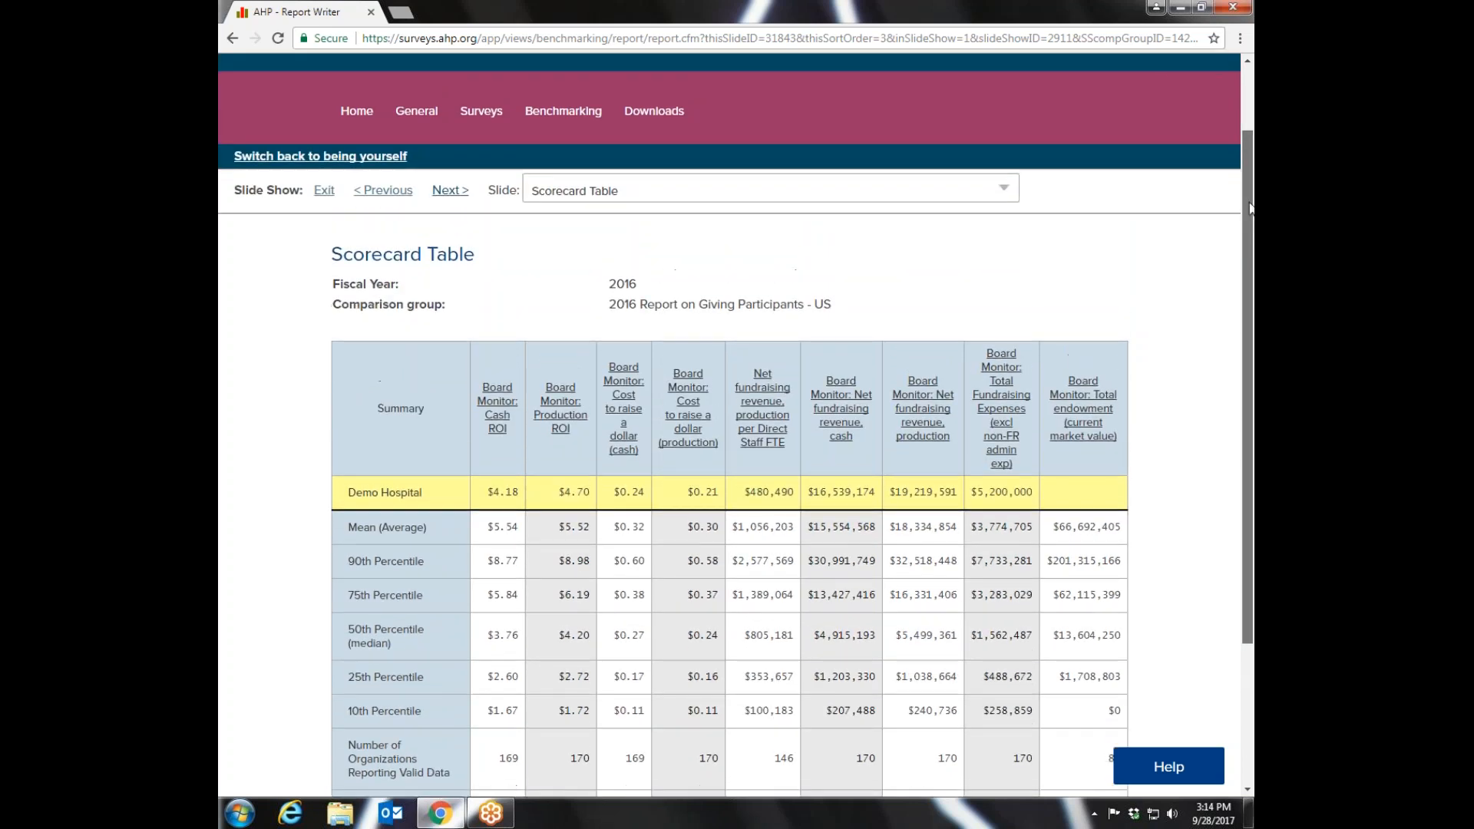
left_click(447, 192)
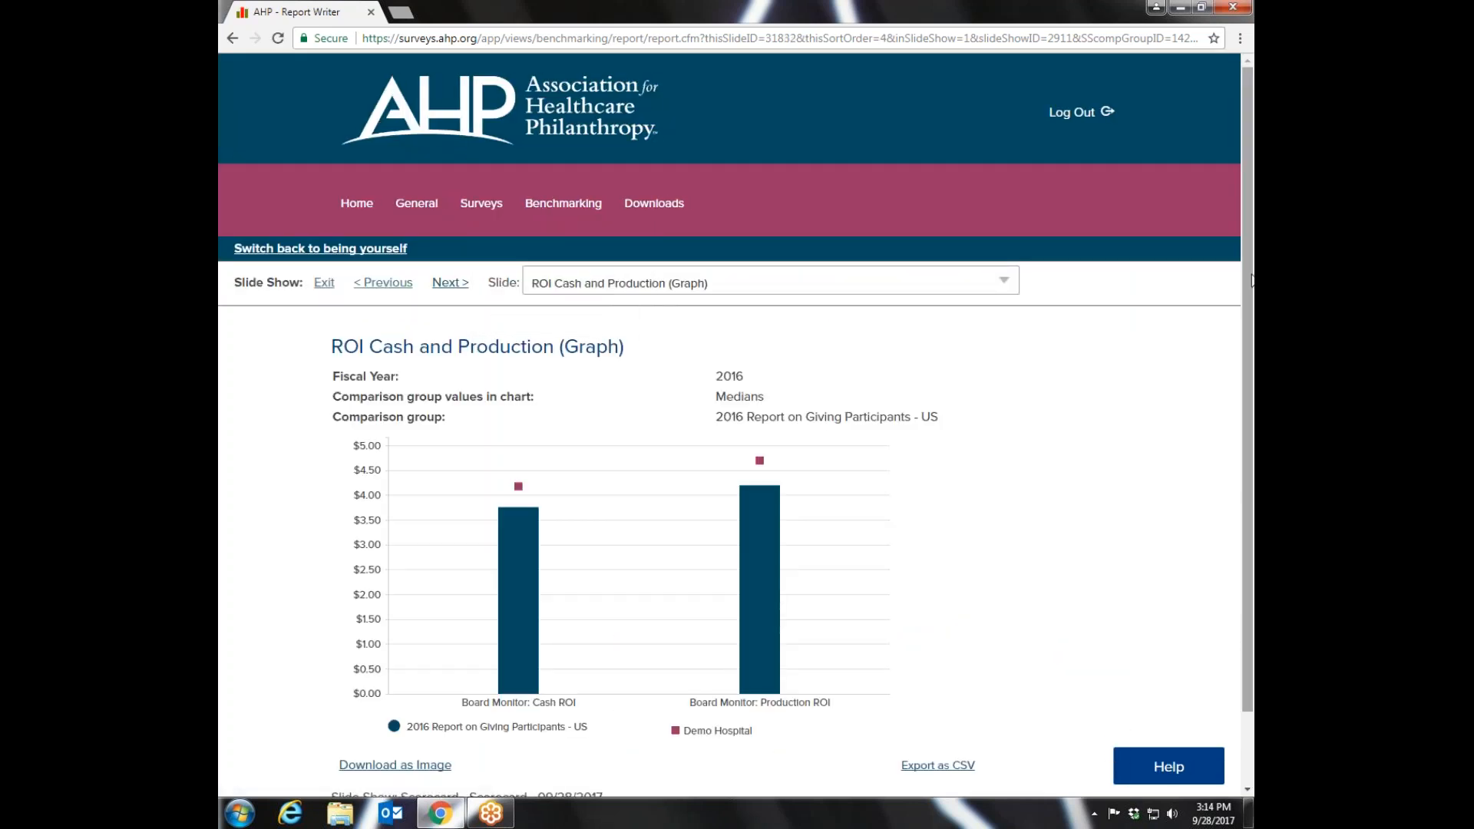
left_click_drag(1250, 230, 1251, 284)
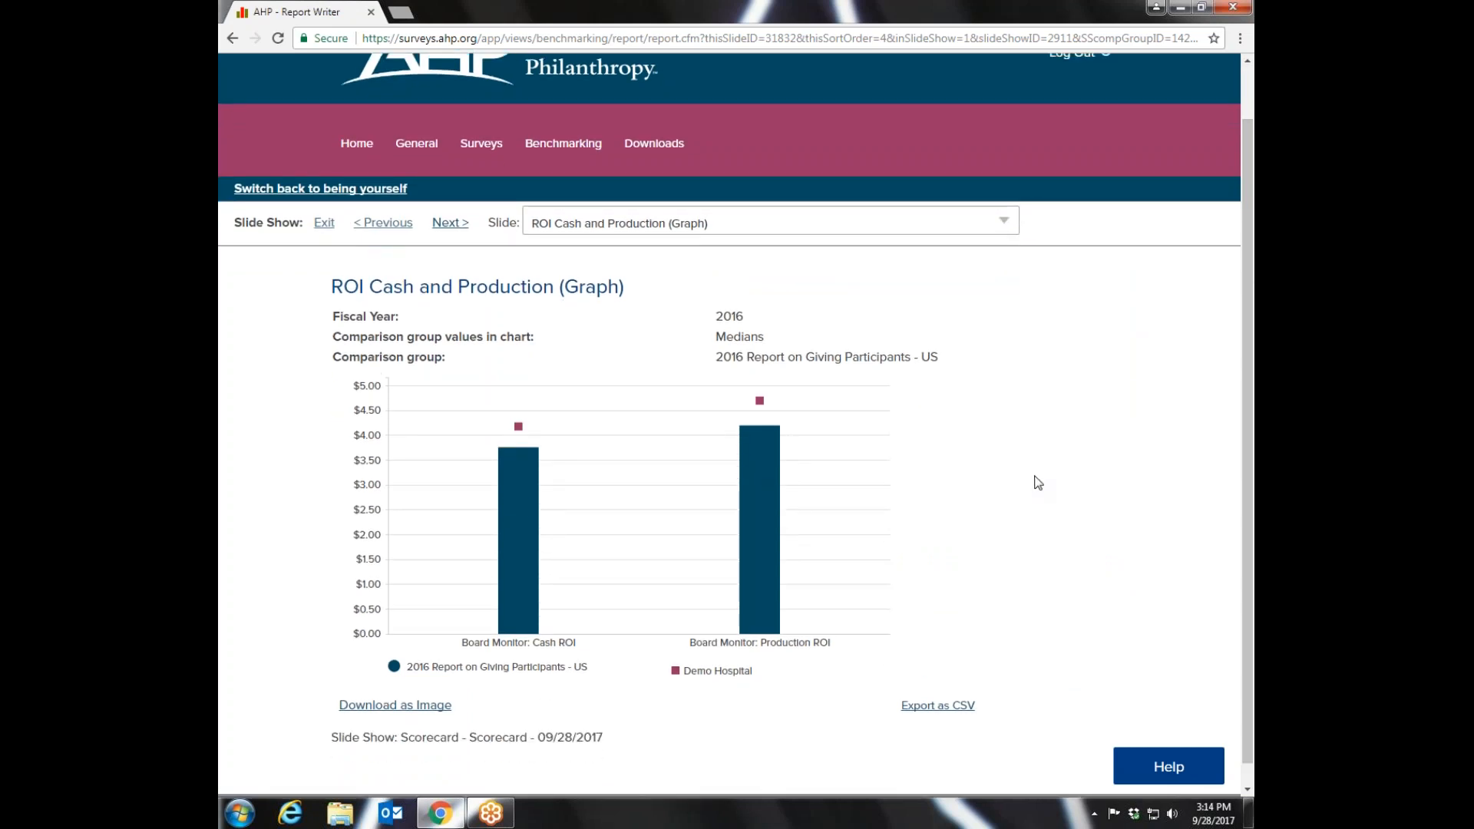
mouse_move(503, 631)
mouse_move(523, 427)
left_click(452, 224)
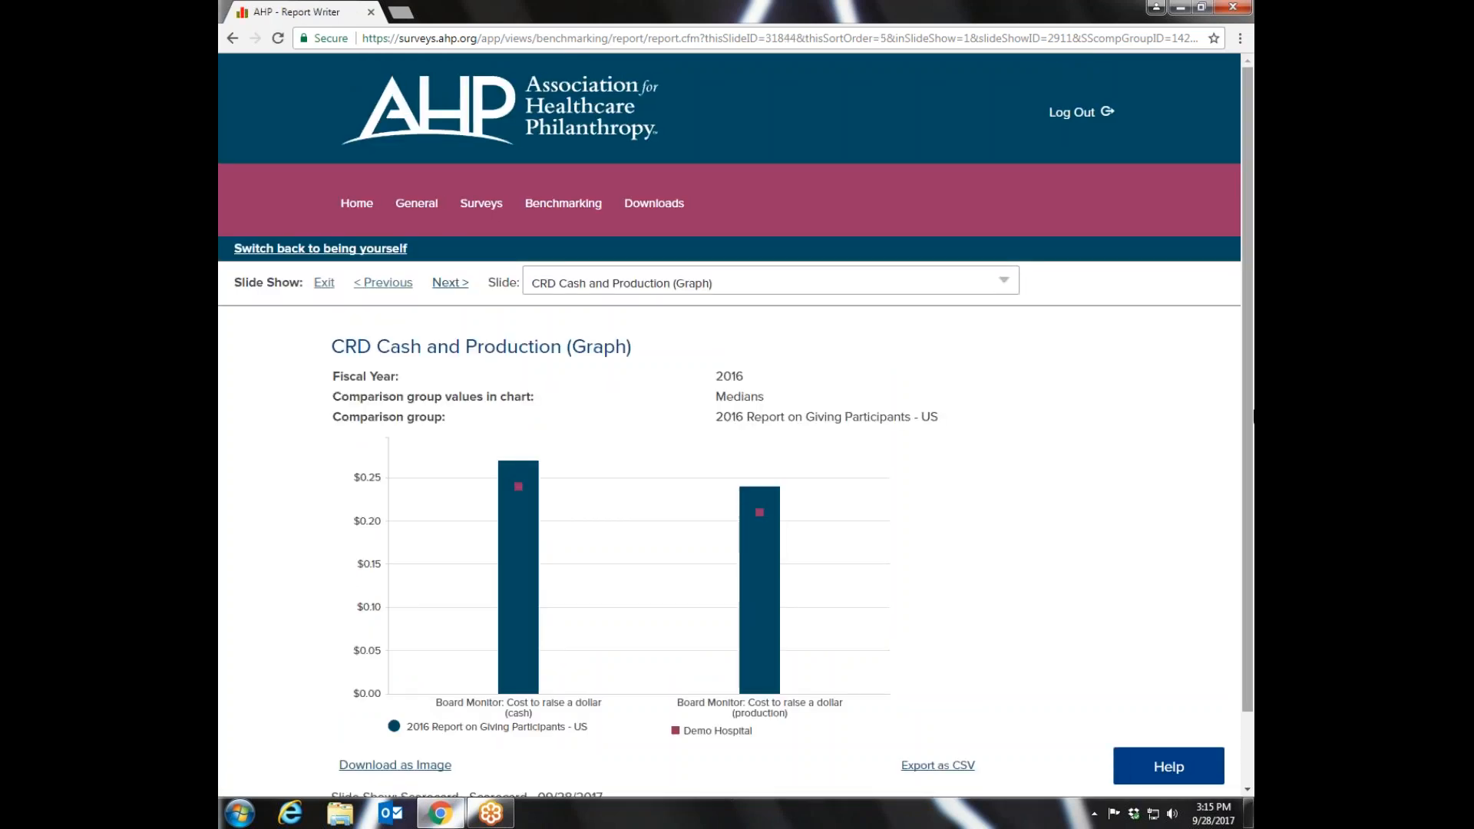
scroll(1250, 414, "down", 1)
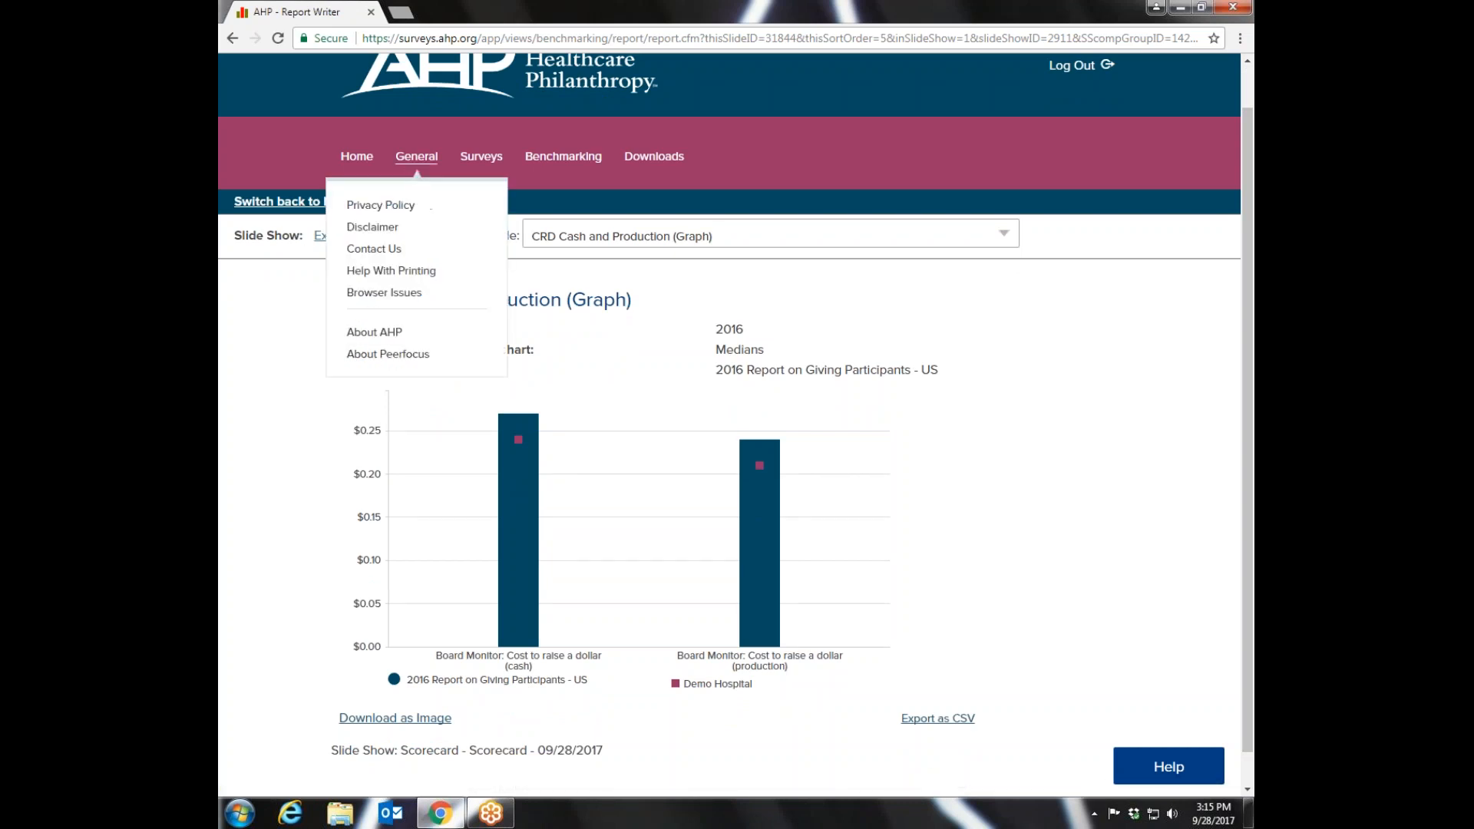
- Leave the slide show for the predefined reports and reopen the Scorecard's slide show parameters
mouse_move(485, 159)
mouse_move(542, 161)
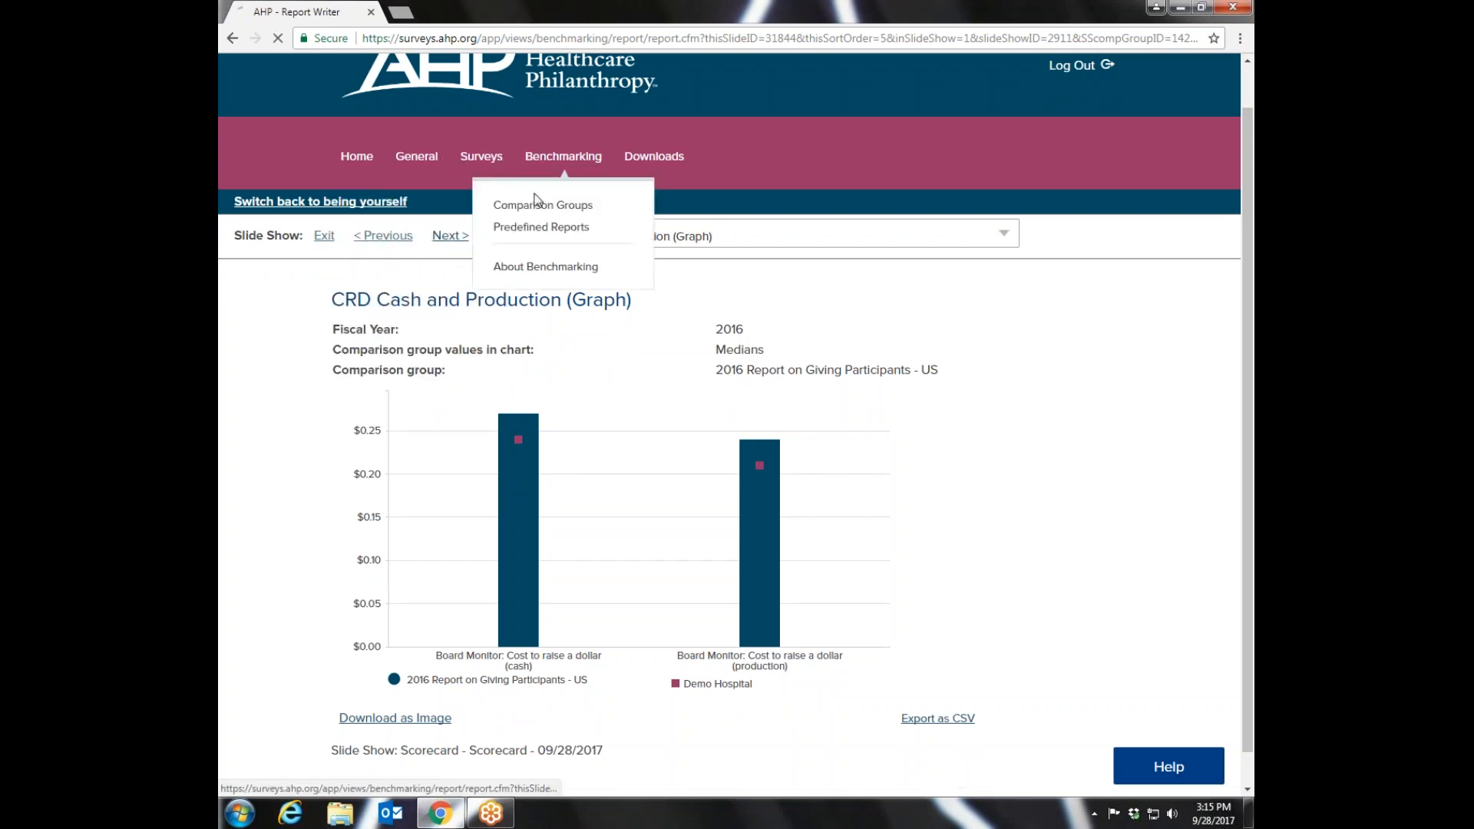
scroll(538, 201, "up", 1)
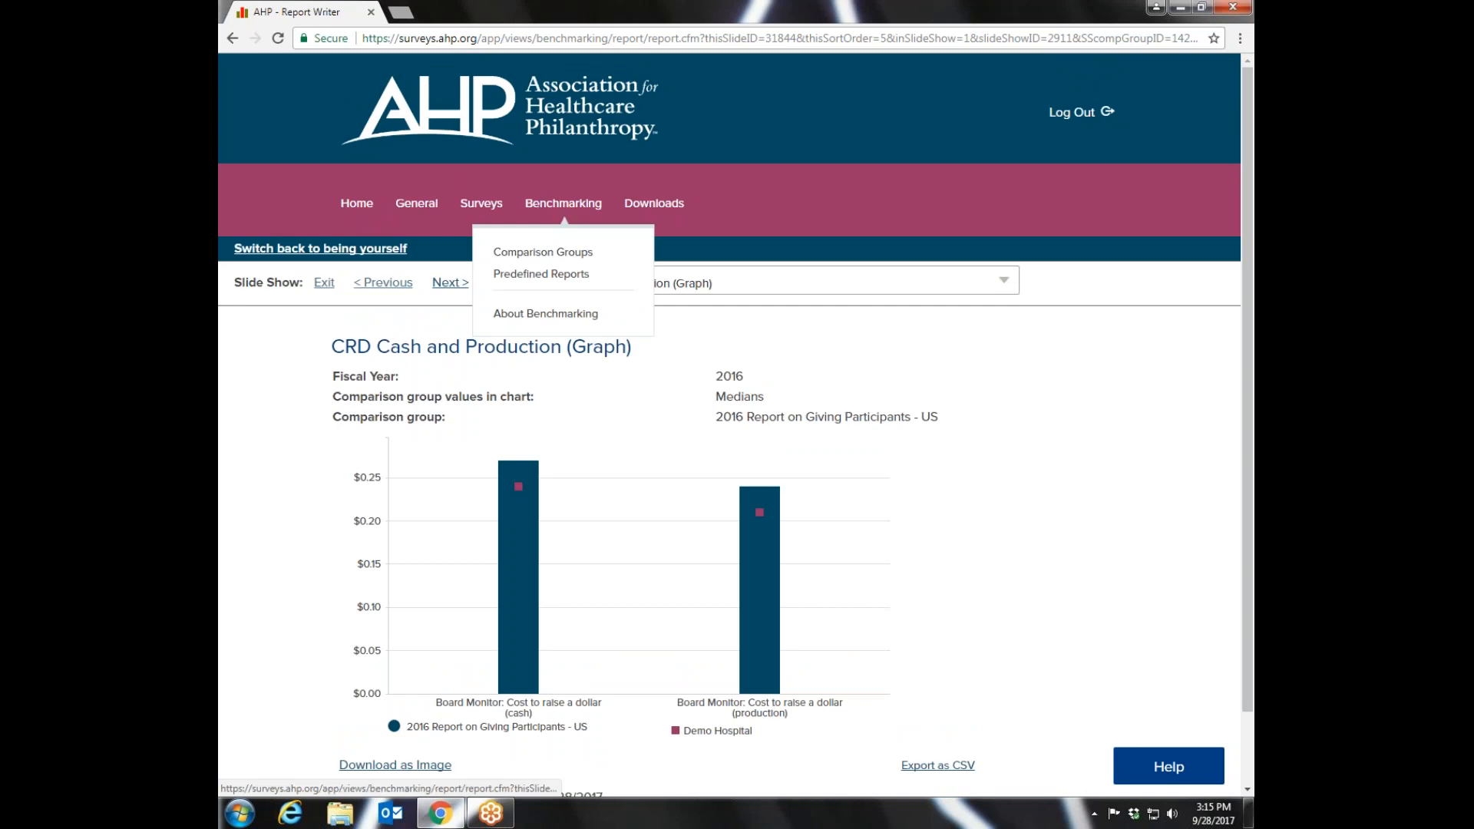
left_click(541, 275)
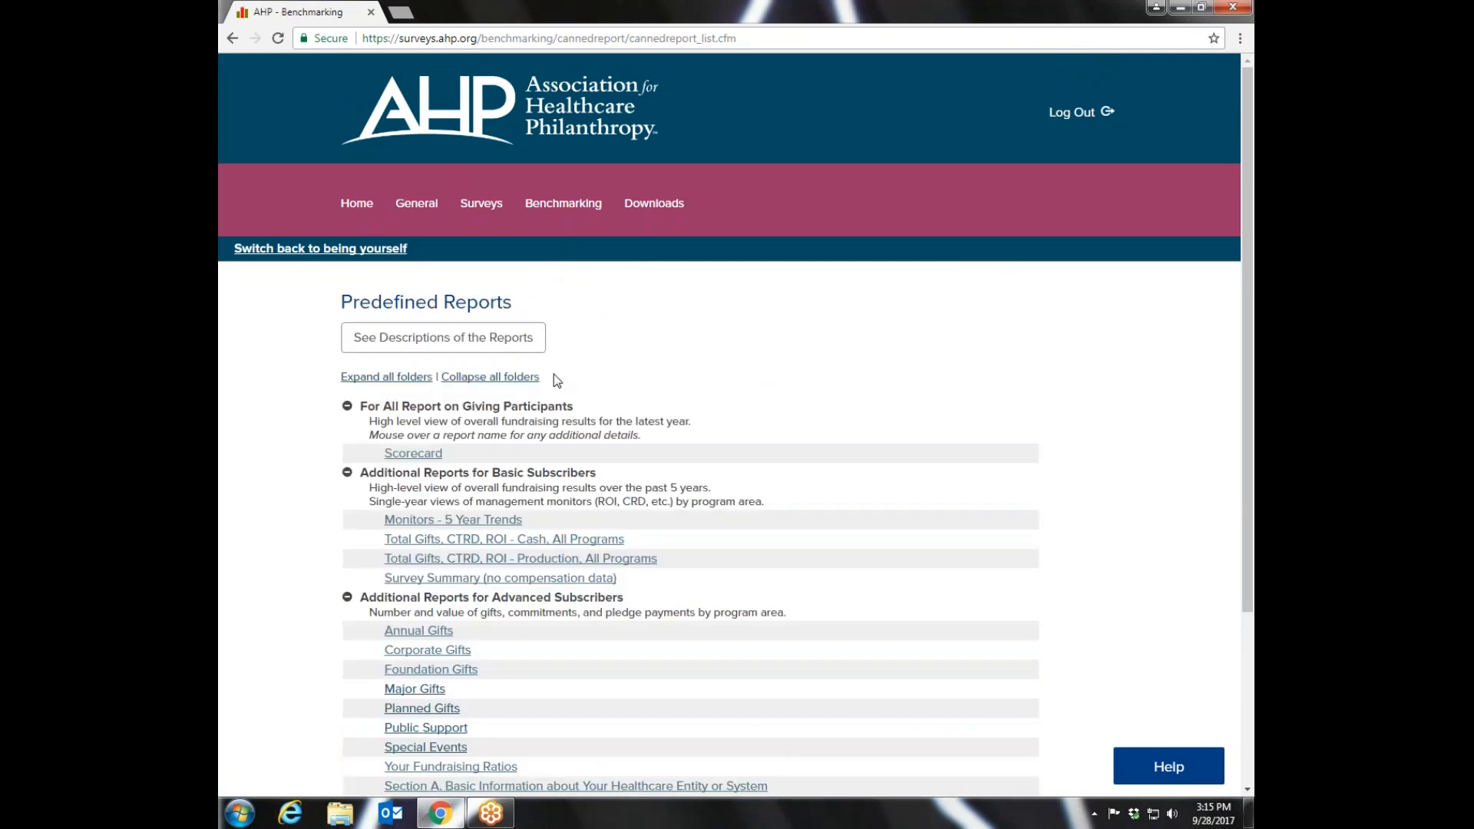
left_click(406, 459)
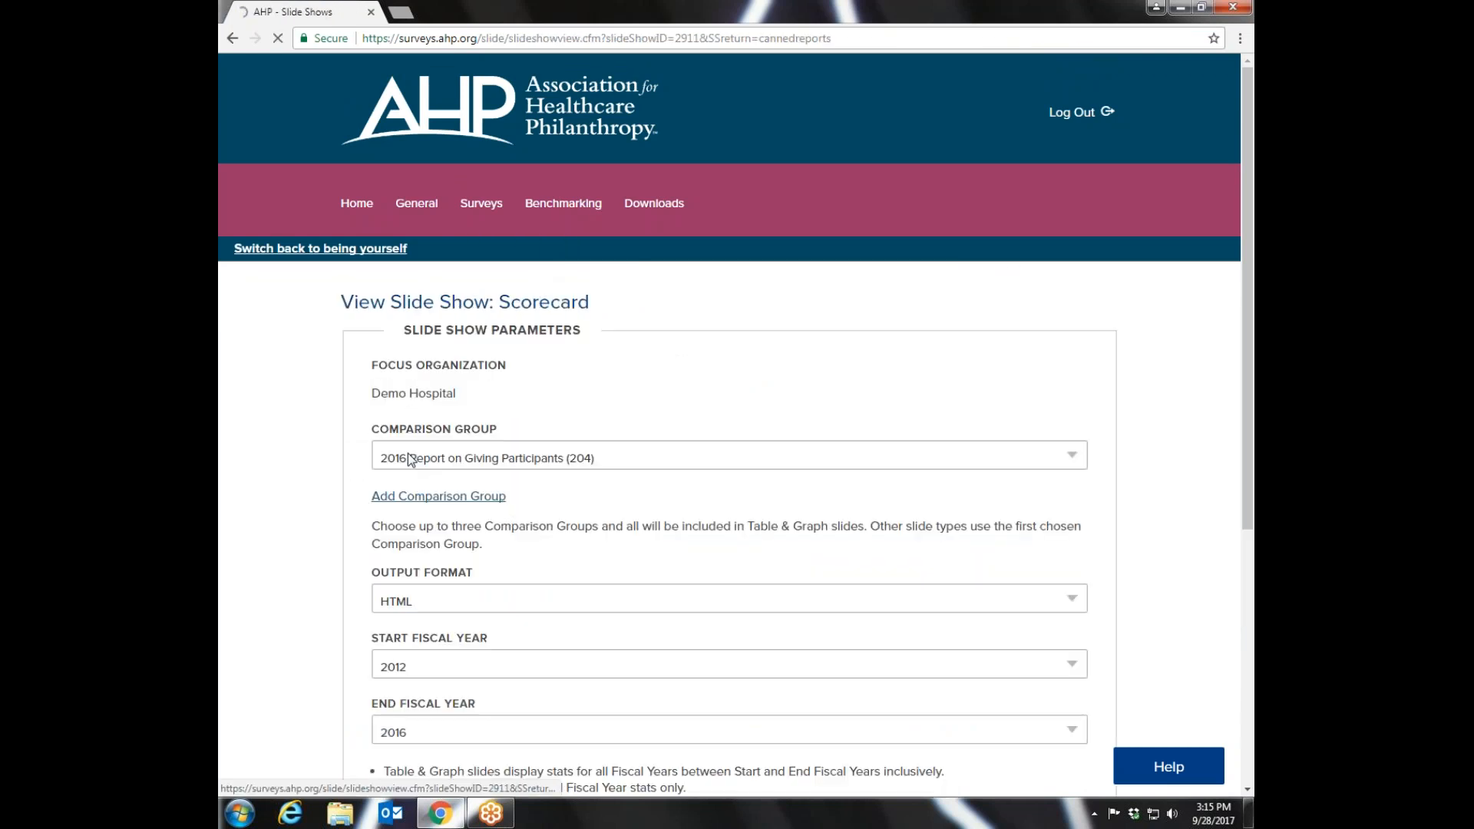
- Review the comparison groups available for the Scorecard without changing the selection
left_click(1079, 458)
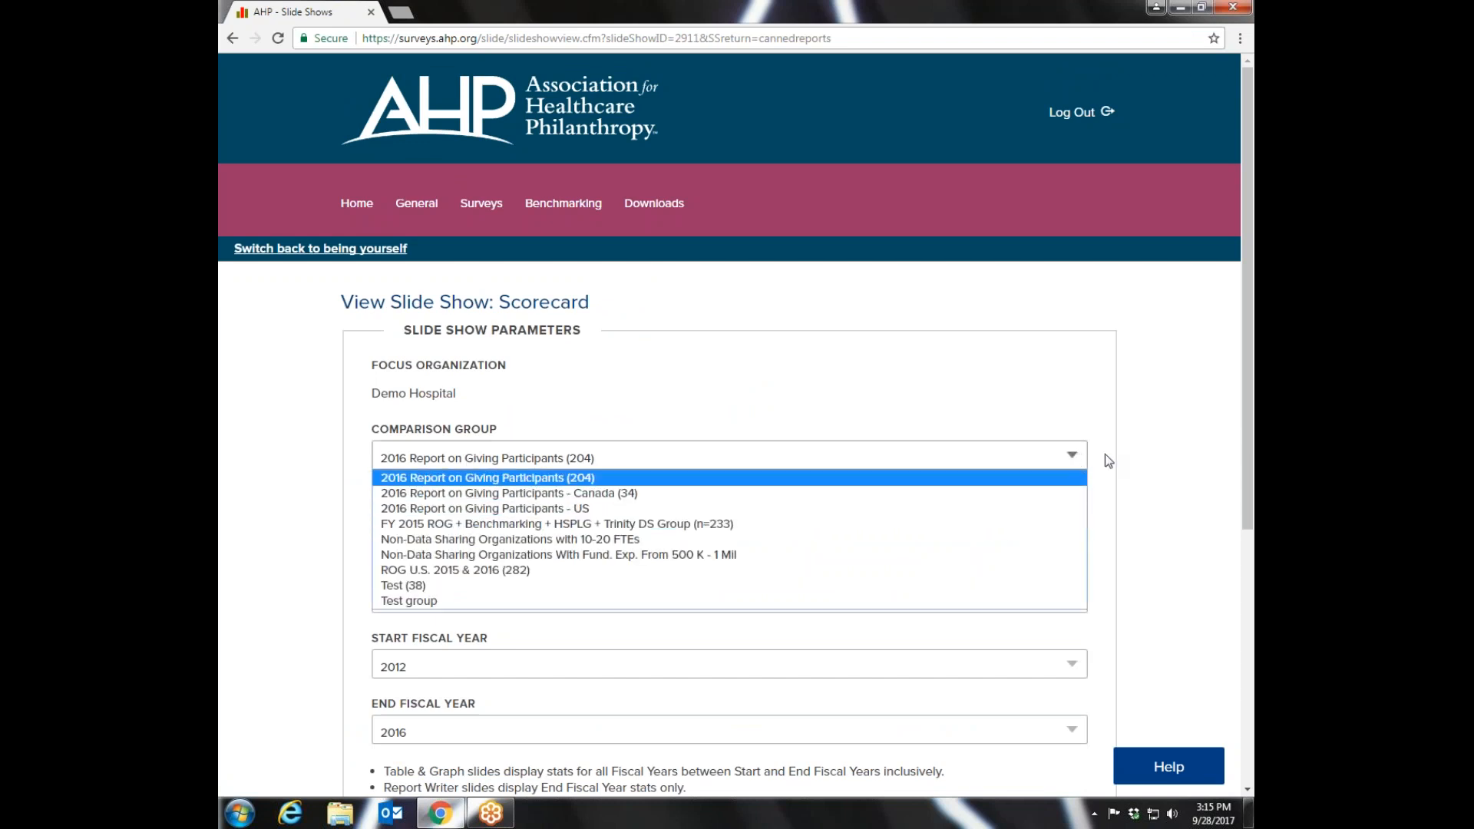
left_click(1081, 459)
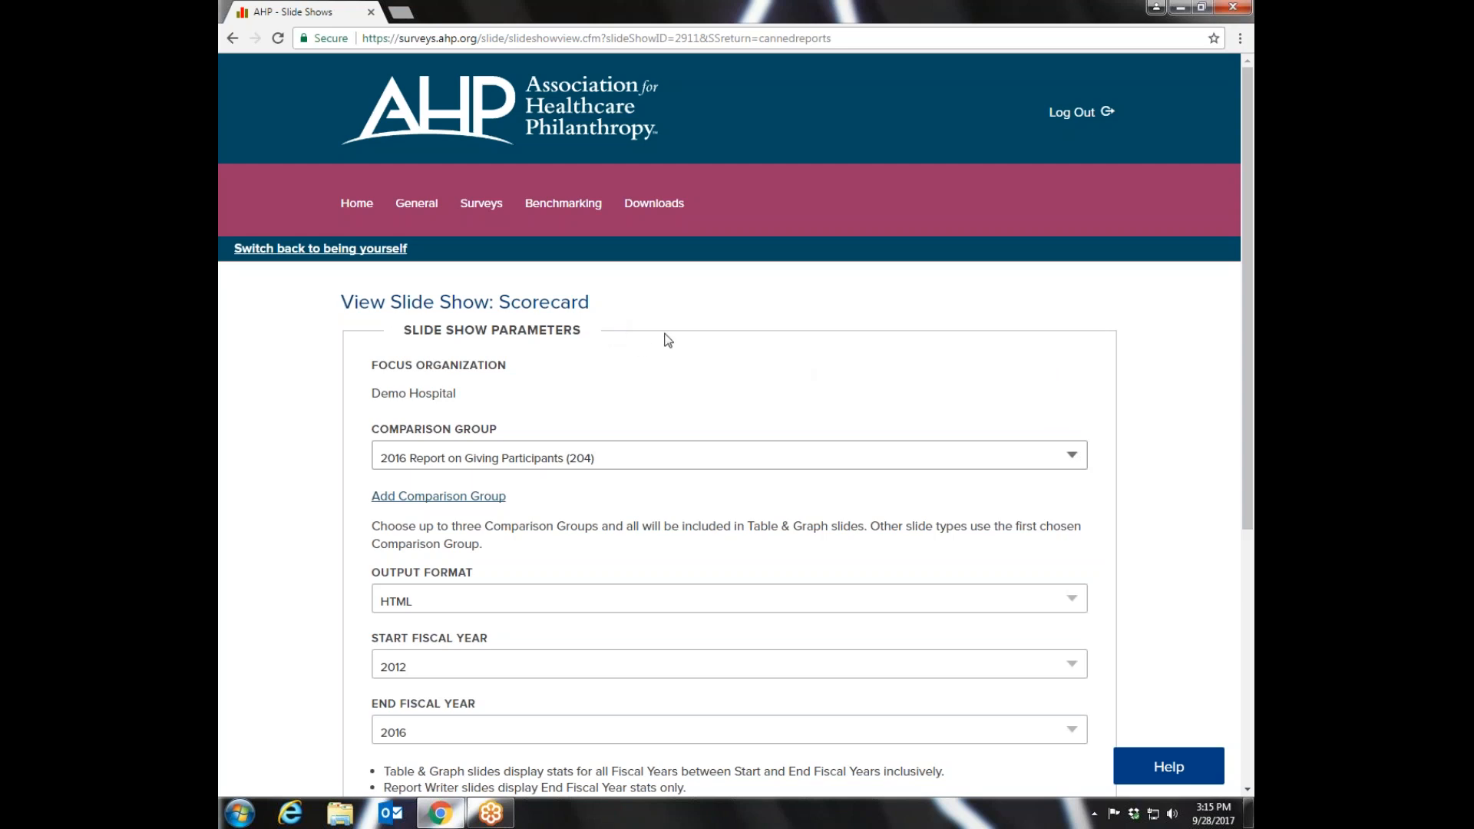
mouse_move(479, 207)
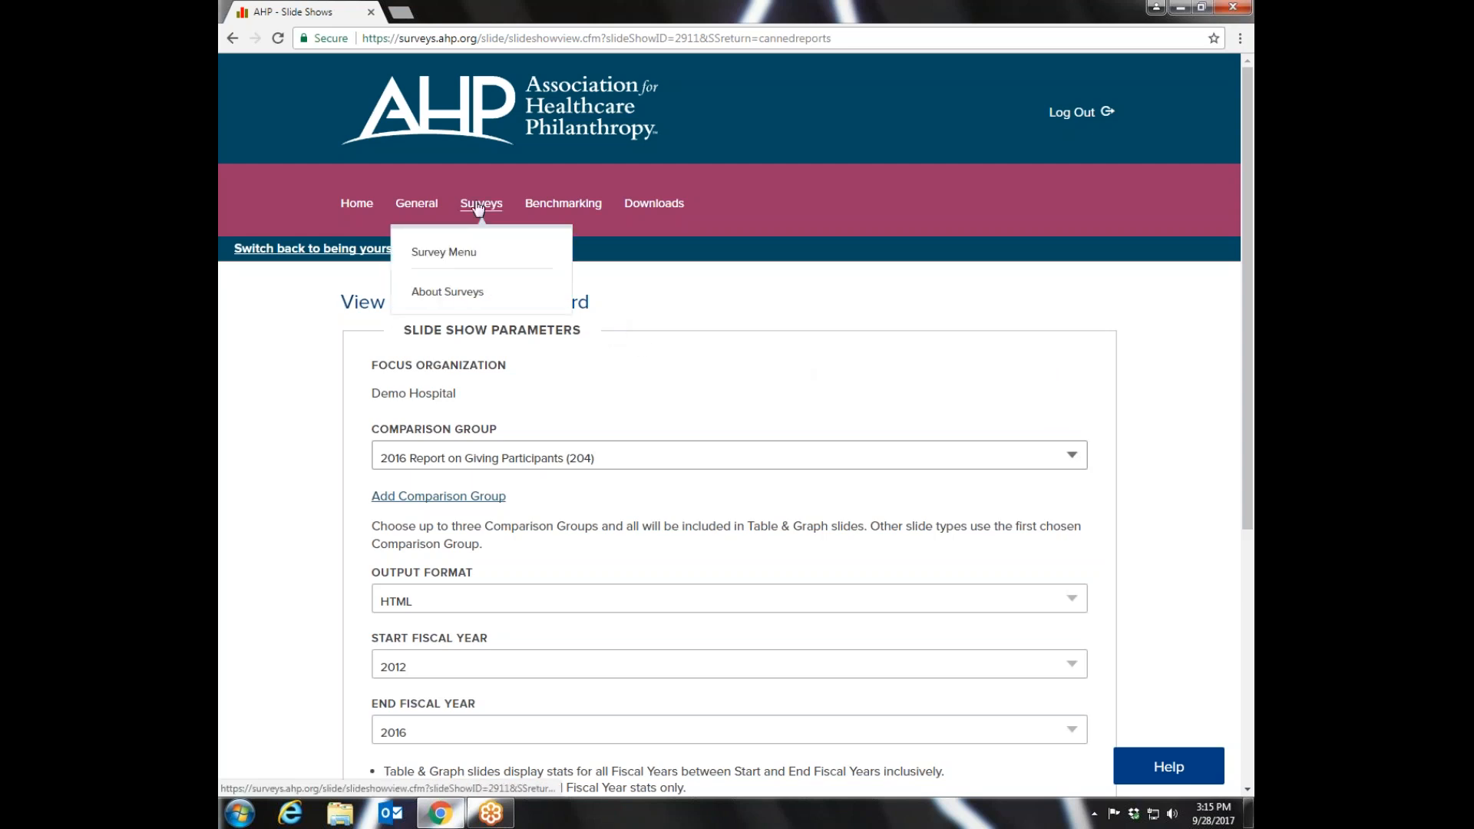
- Return to the predefined reports and open the parameters of the Monitors - 5 Year Trends report
mouse_move(567, 210)
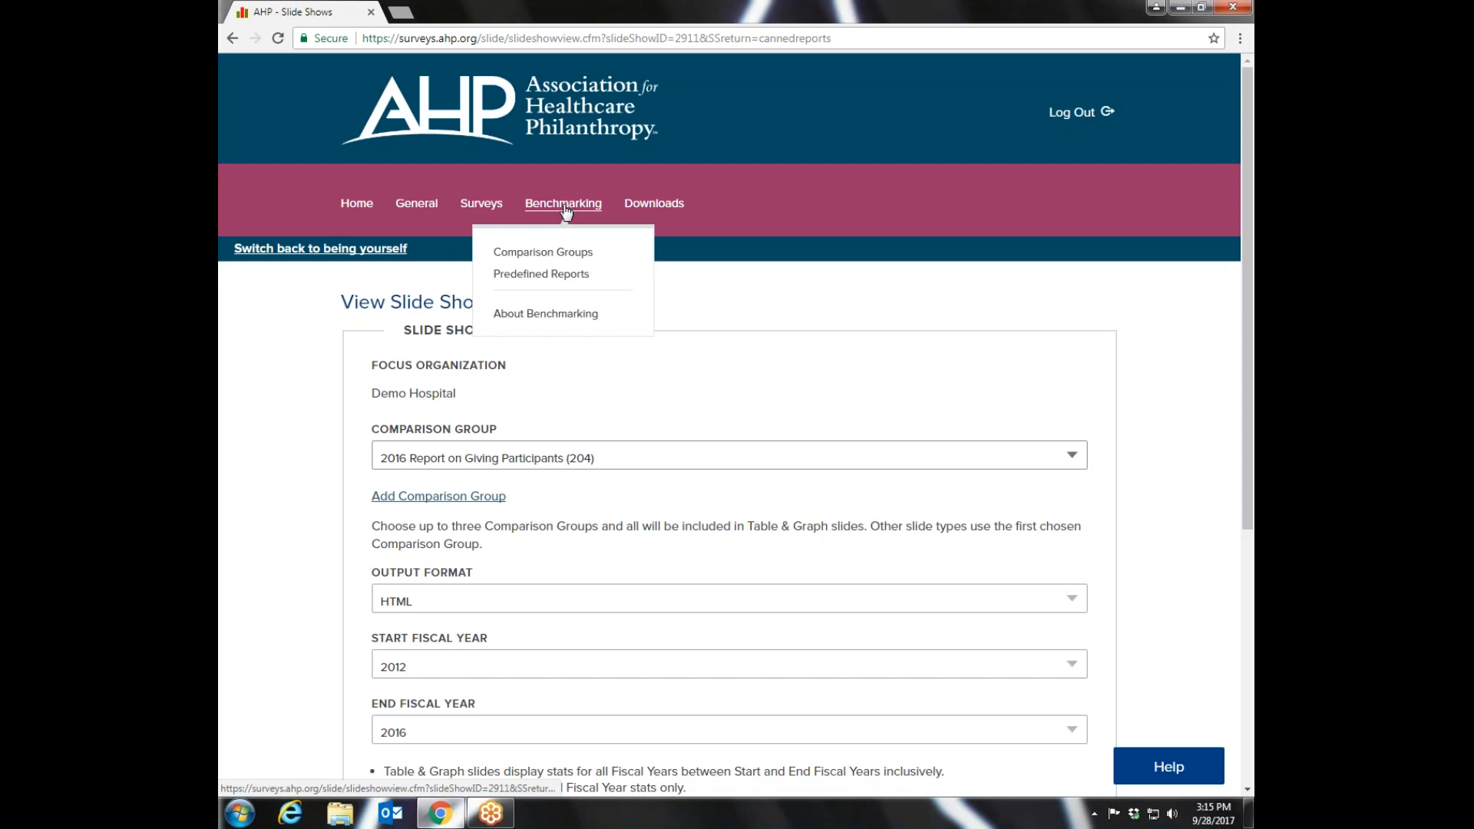
left_click(541, 274)
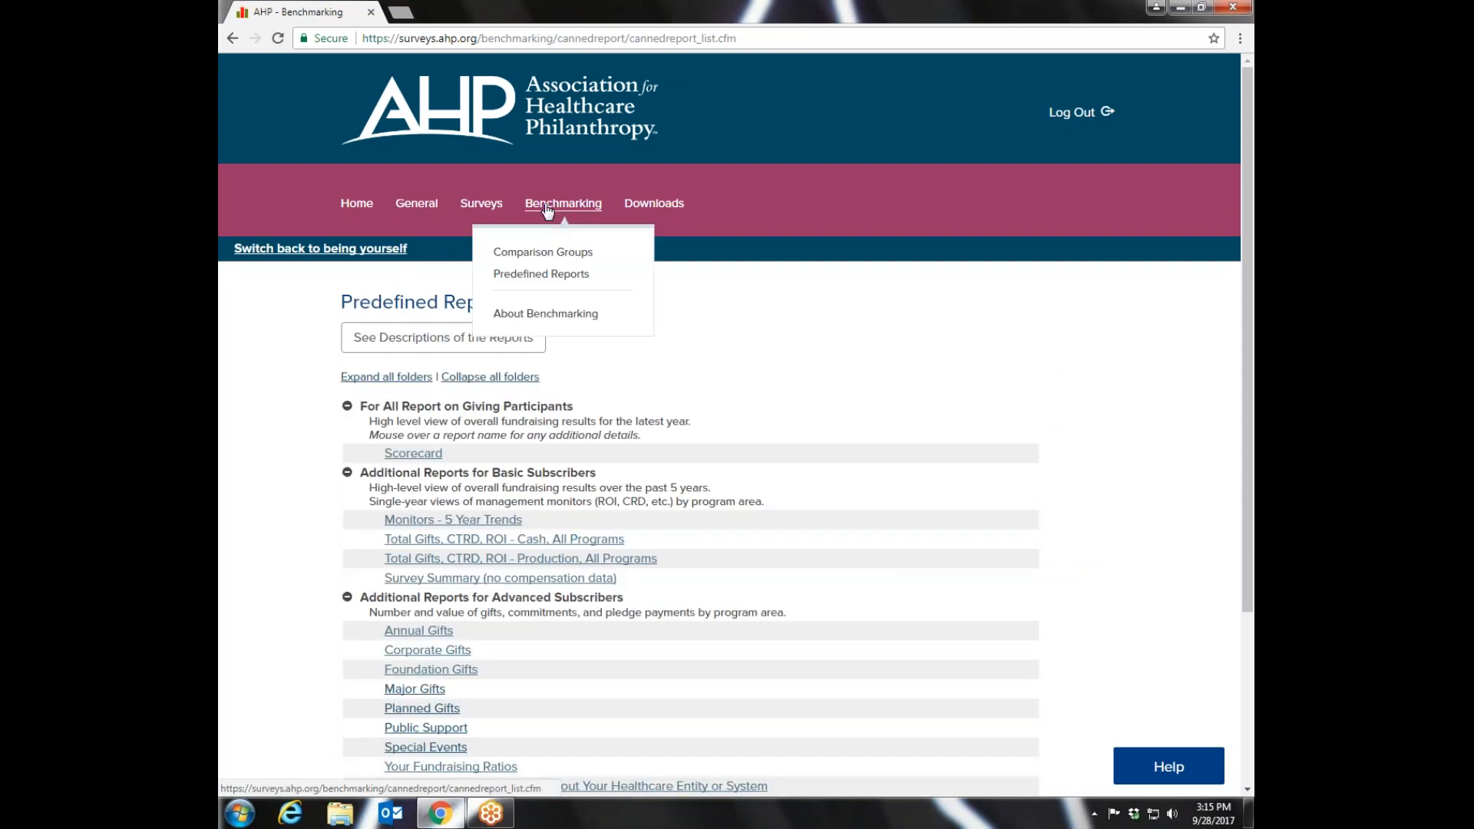
scroll(1233, 322, "down", 2)
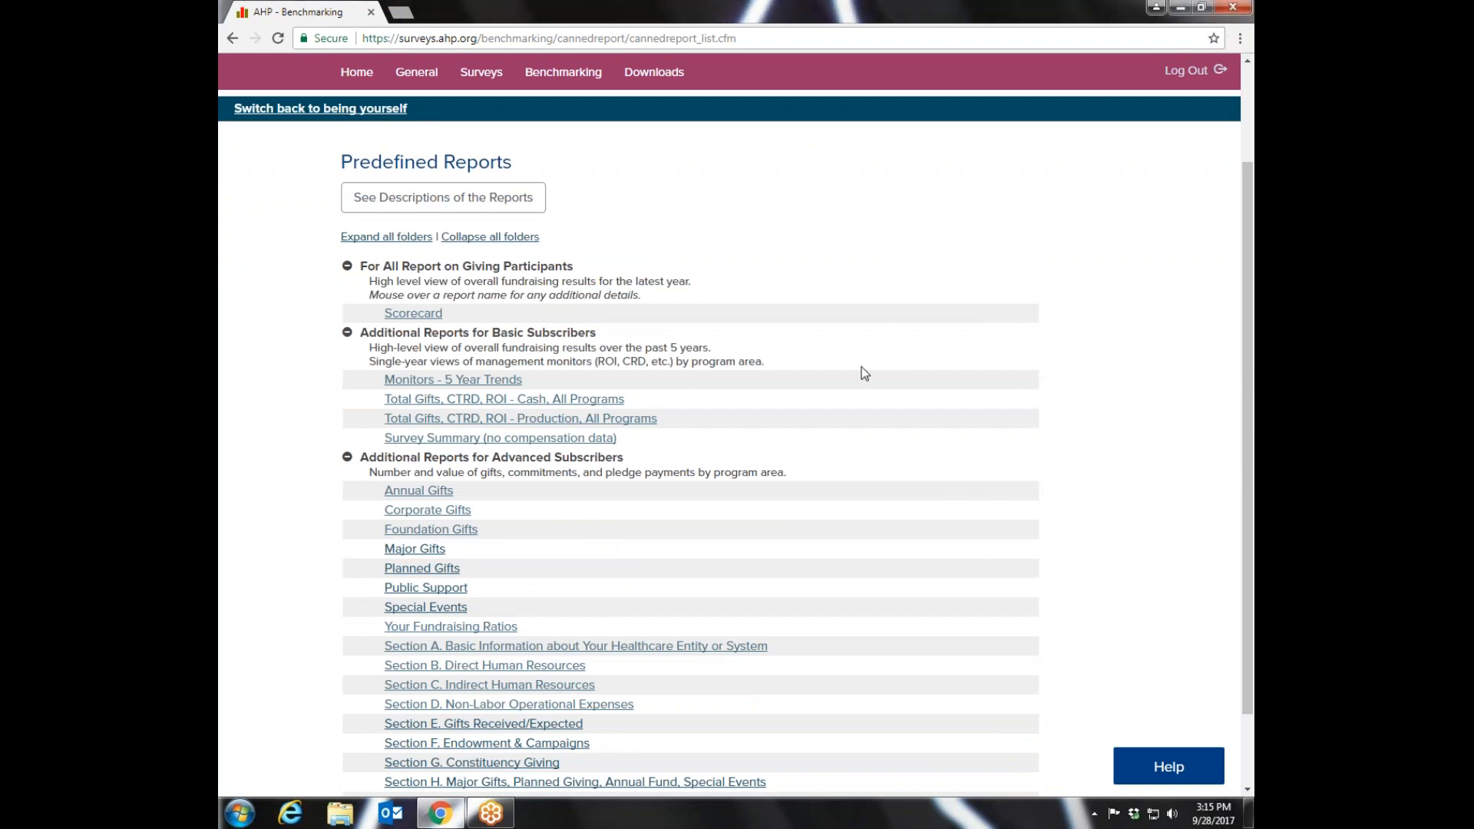
mouse_move(474, 380)
mouse_move(436, 318)
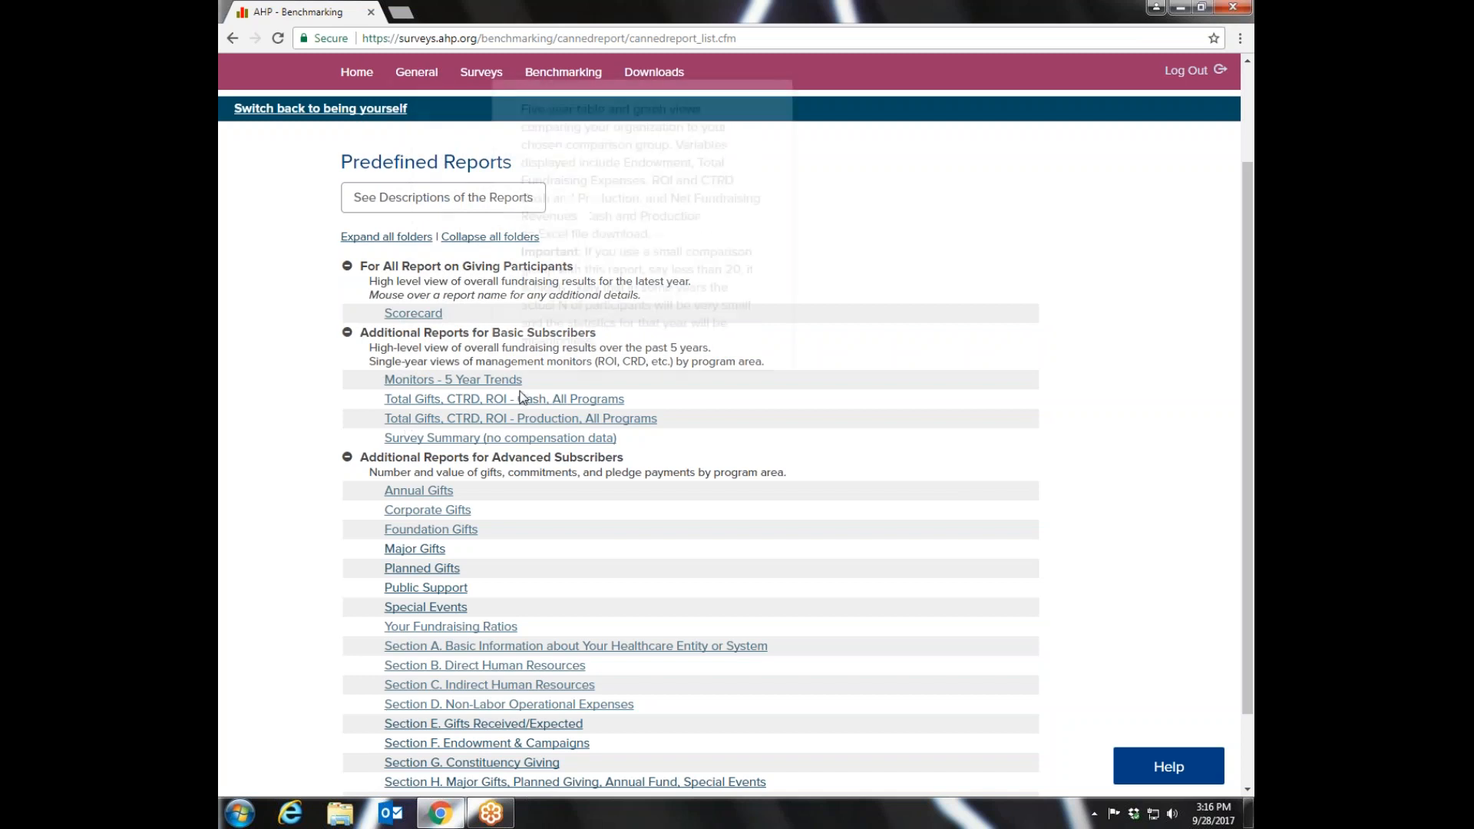
left_click(435, 386)
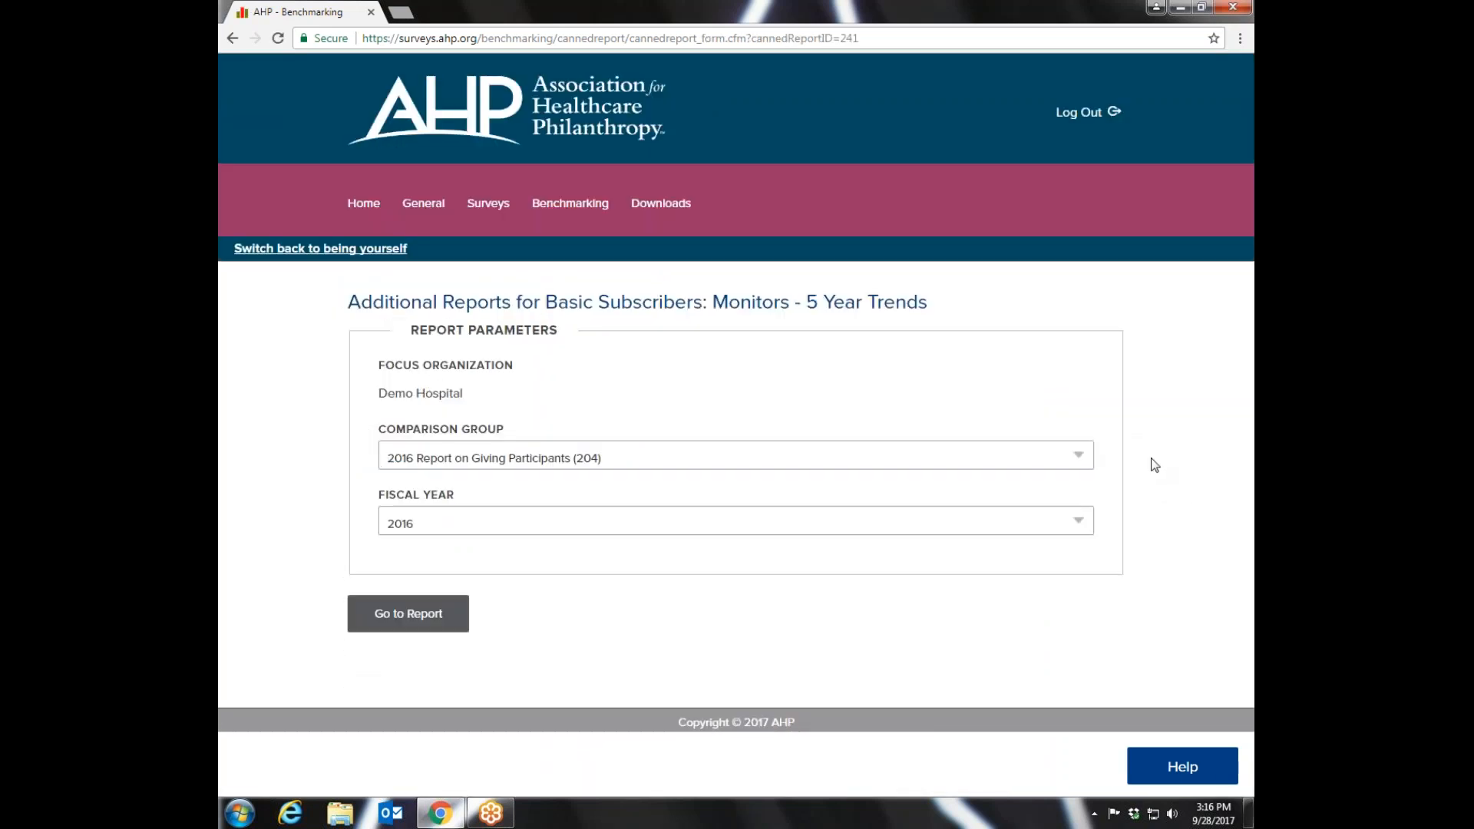
- Set the report's comparison group to 2016 Report on Giving Participants - US and its fiscal year to 2016
left_click(1079, 458)
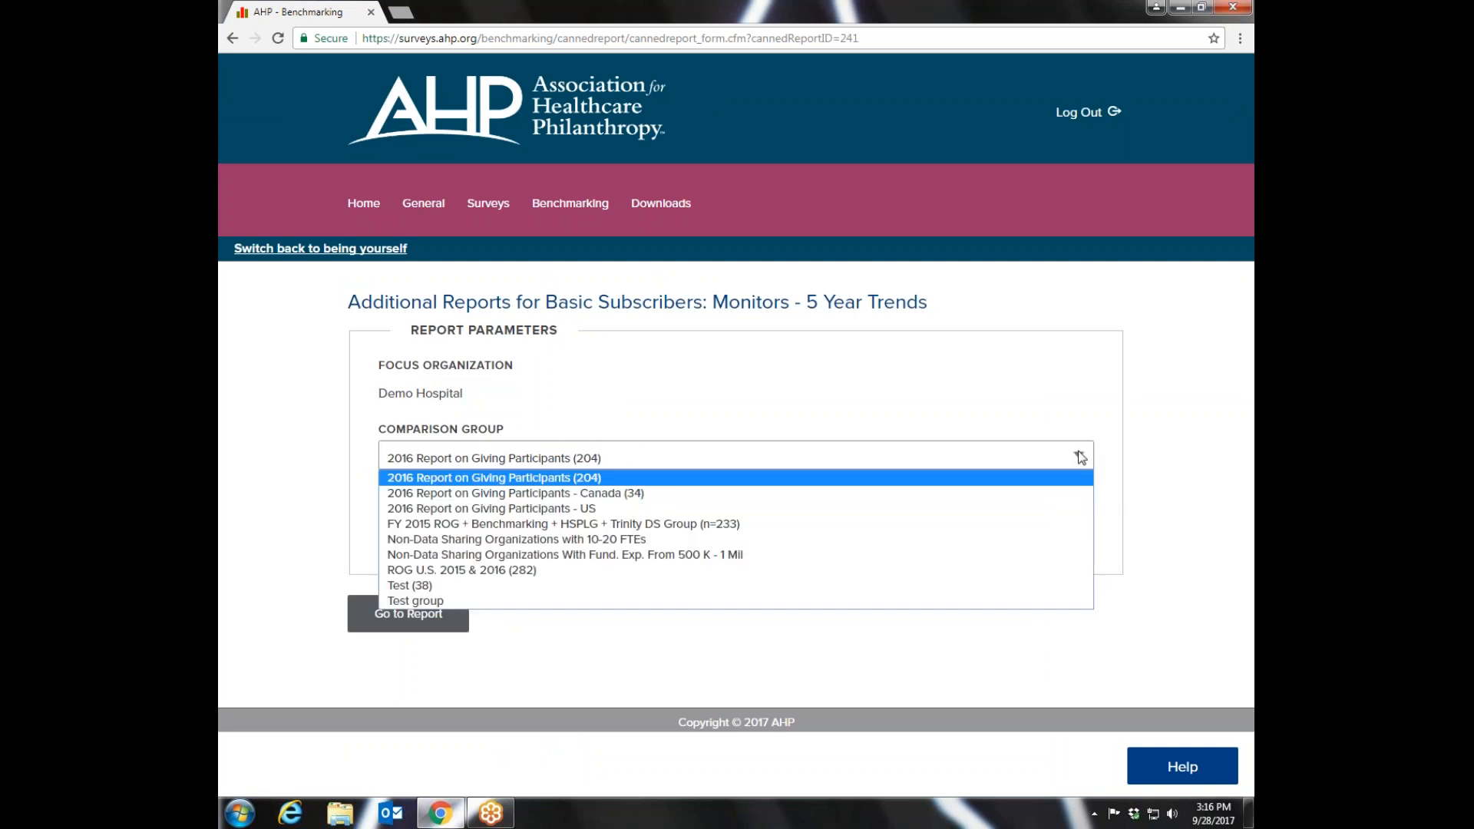
left_click(567, 510)
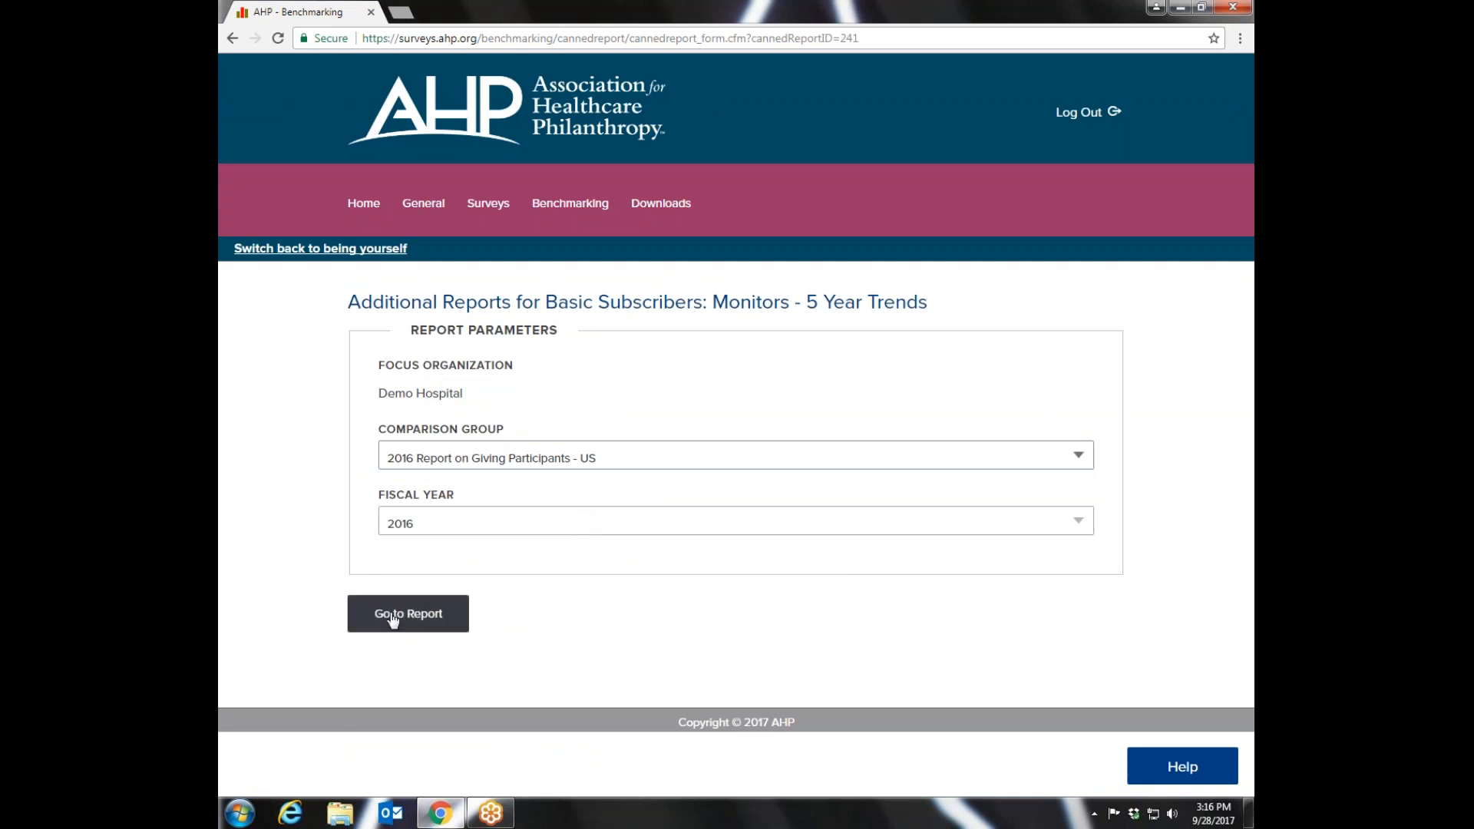
left_click(1082, 525)
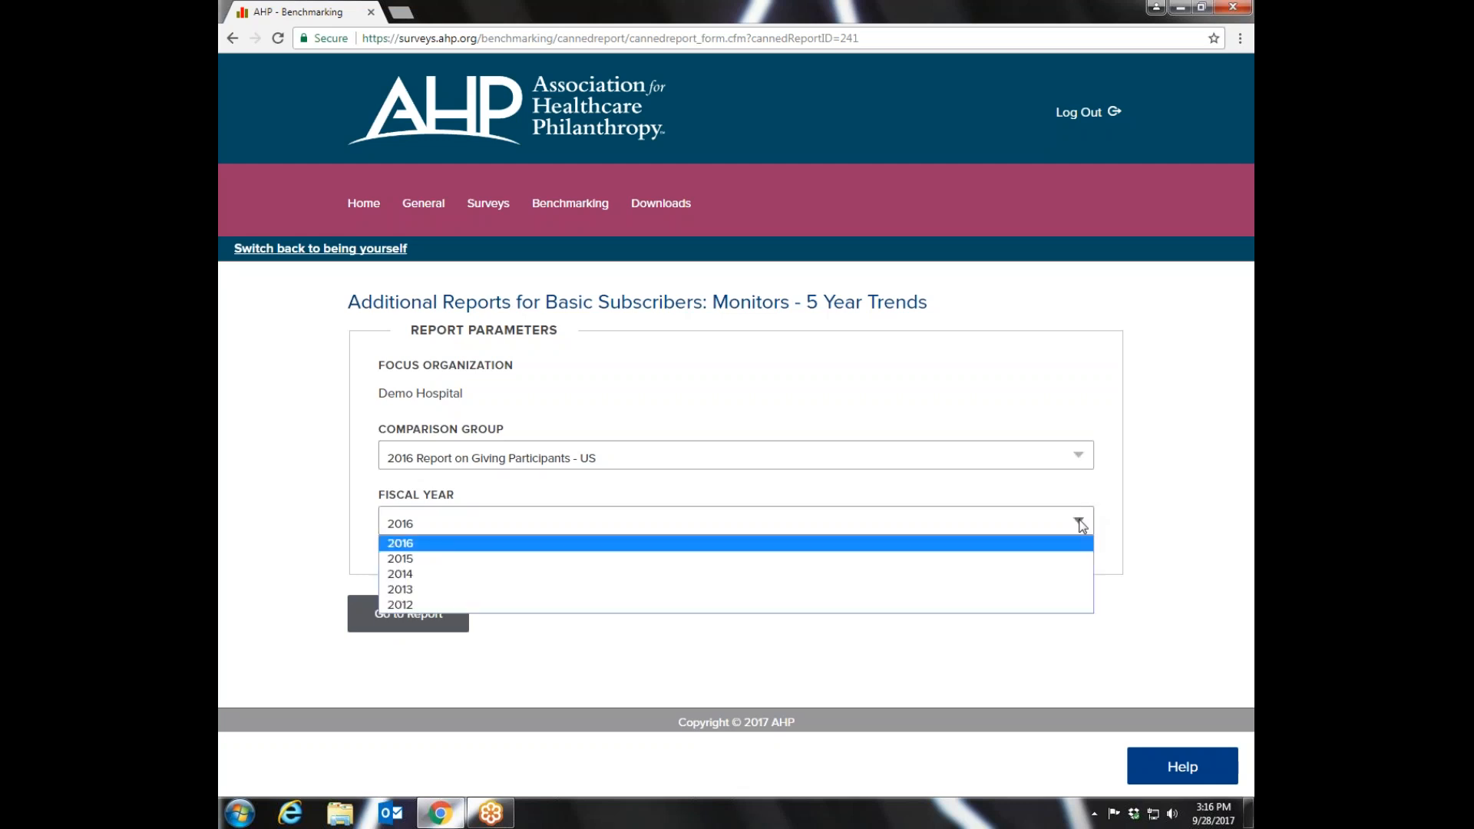
left_click(422, 543)
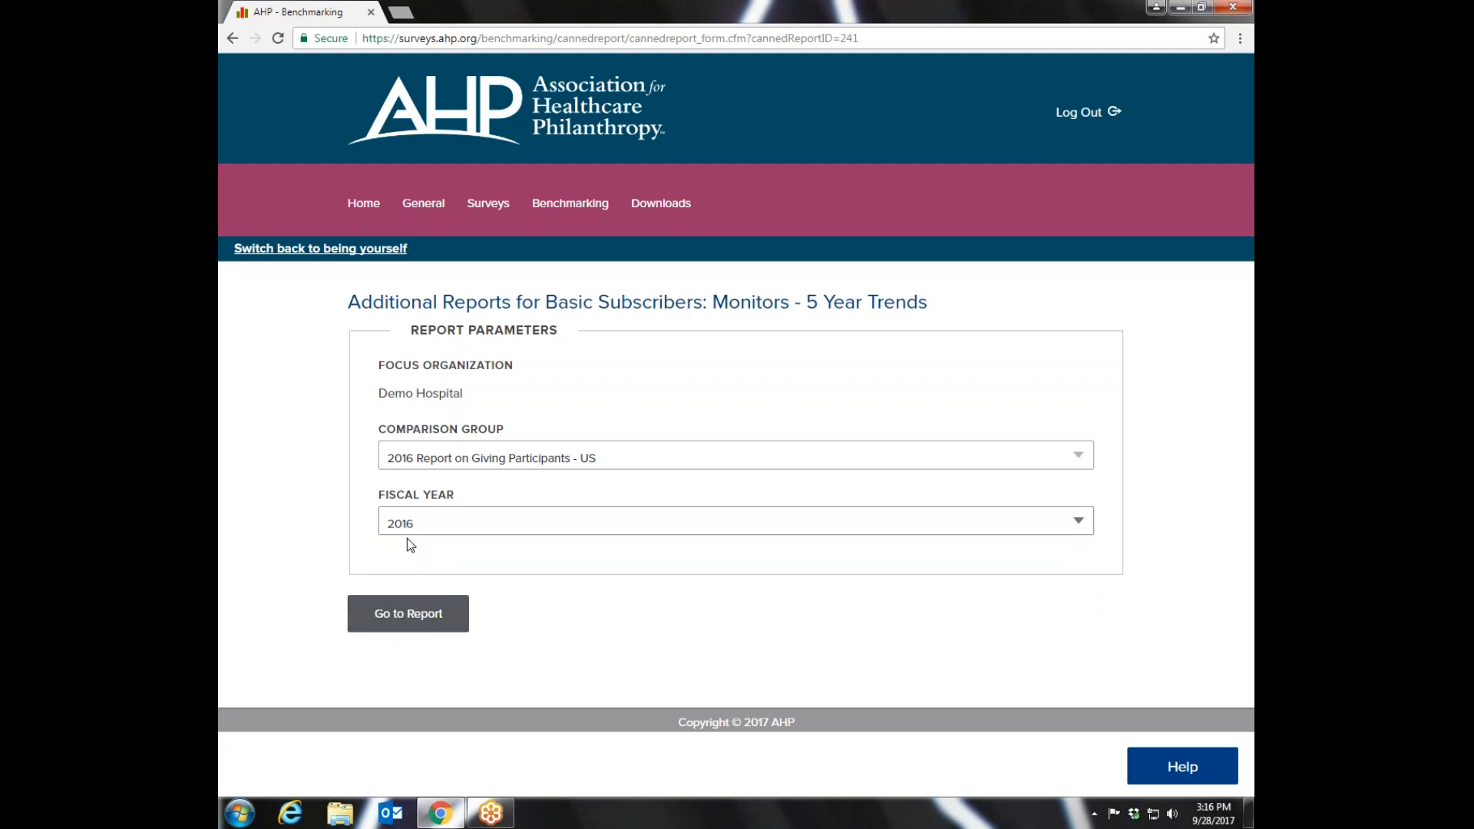
- Generate the Monitors - 5 Year Trends report and open the downloaded workbook in Excel with editing enabled
left_click(417, 622)
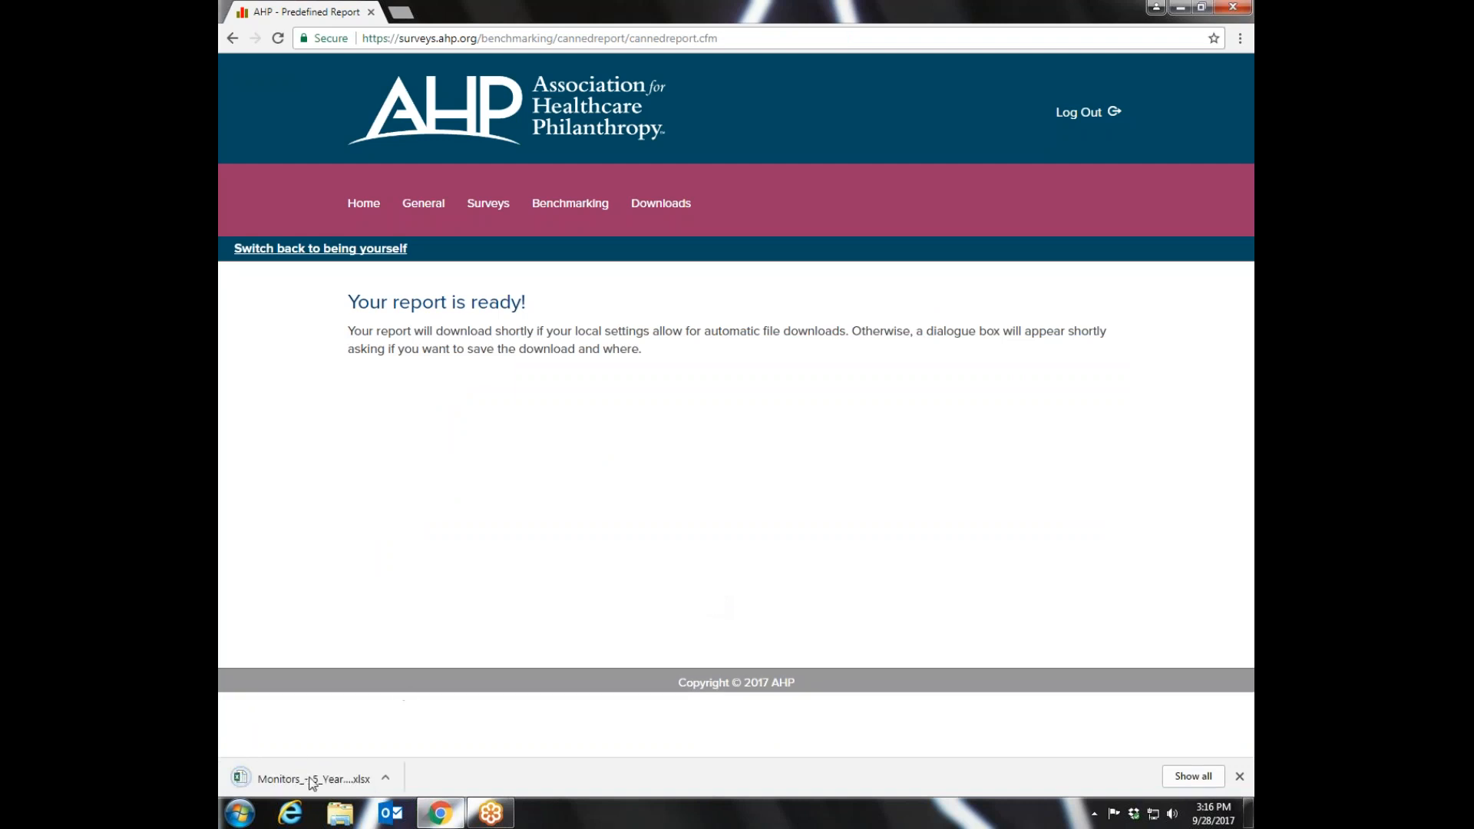
left_click(311, 782)
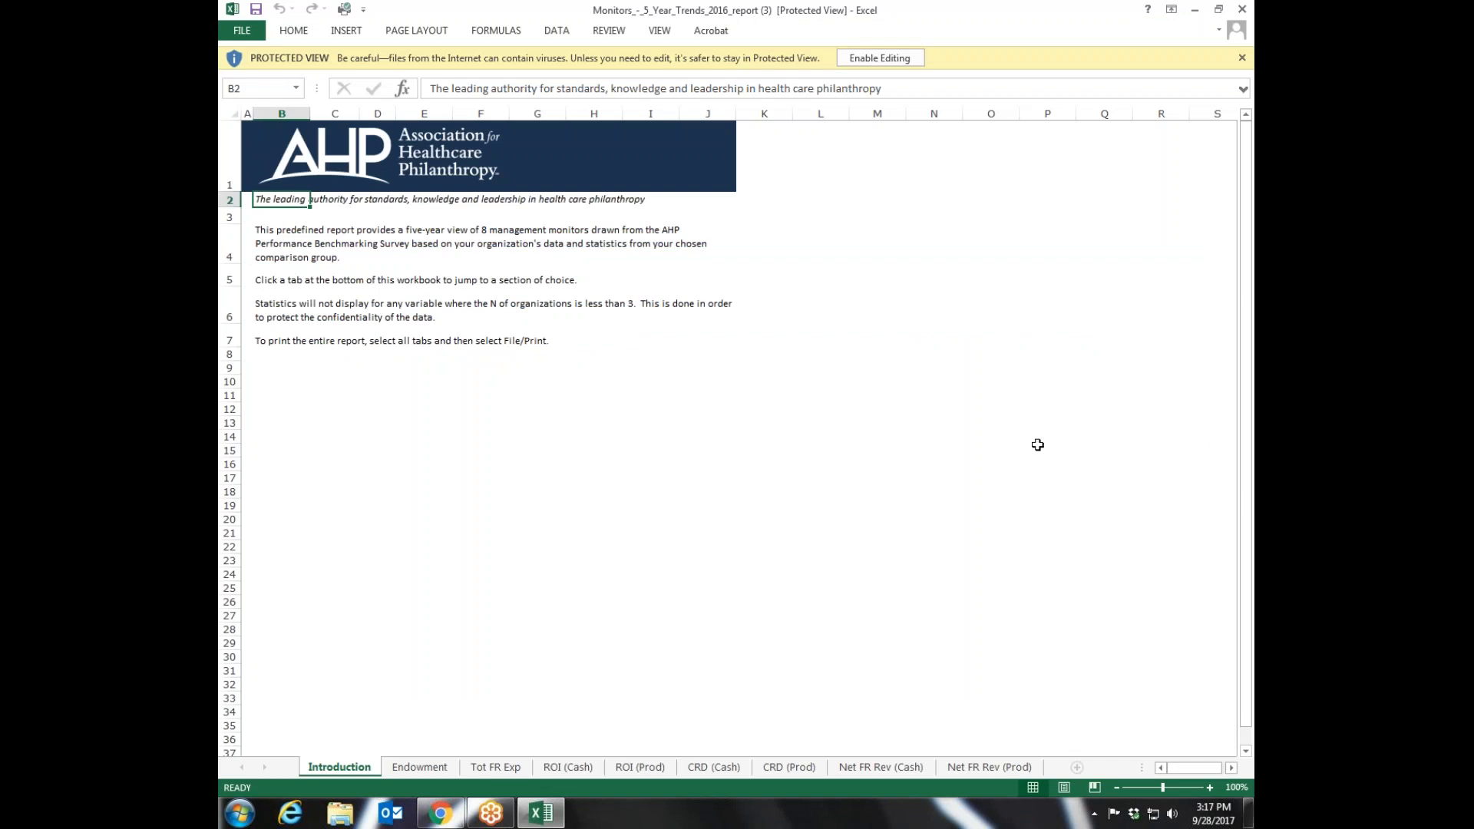
left_click(889, 59)
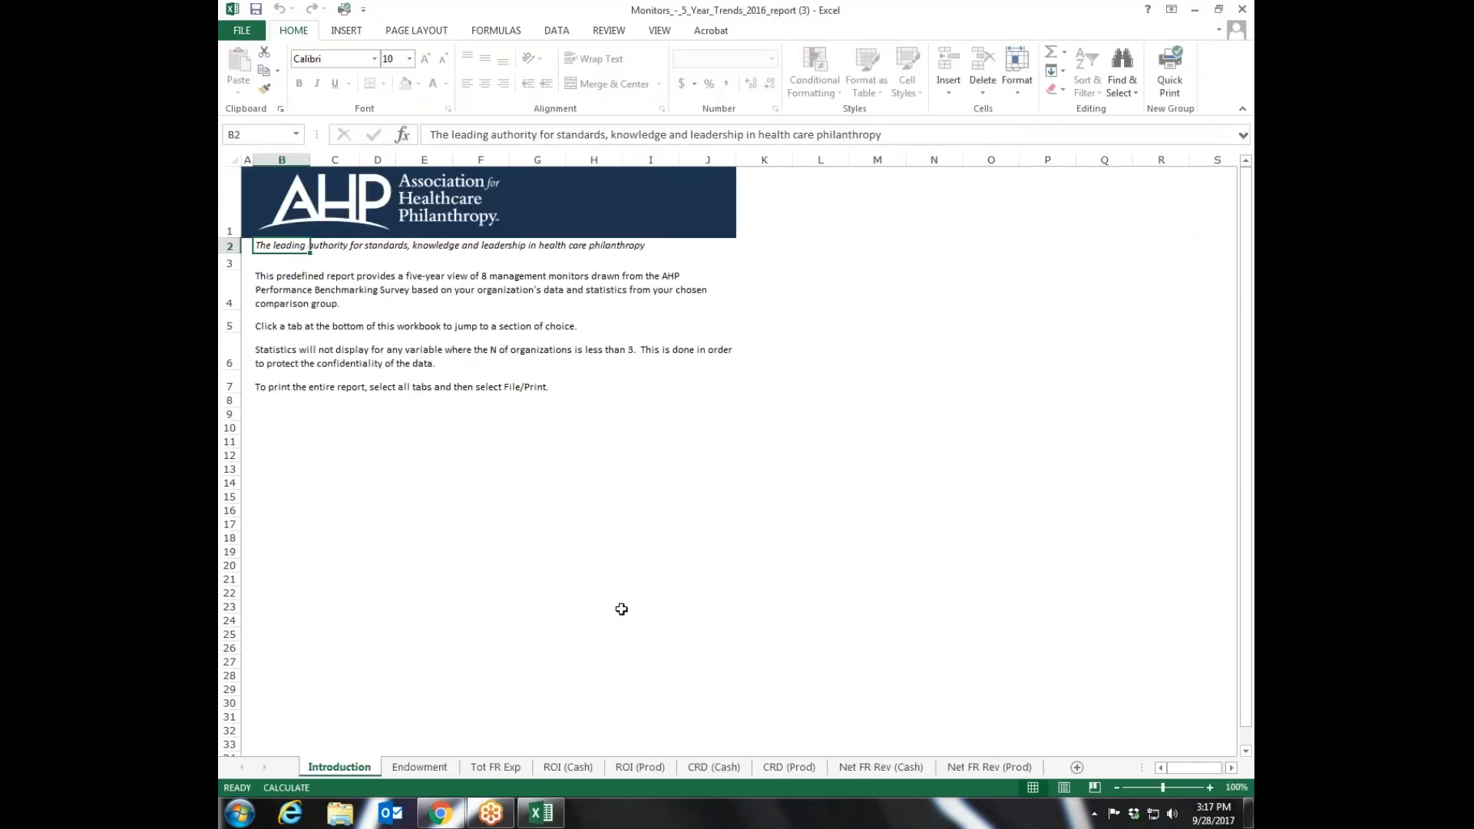
- Examine the five-year graph and comparison table on the workbook's Endowment sheet
left_click(420, 773)
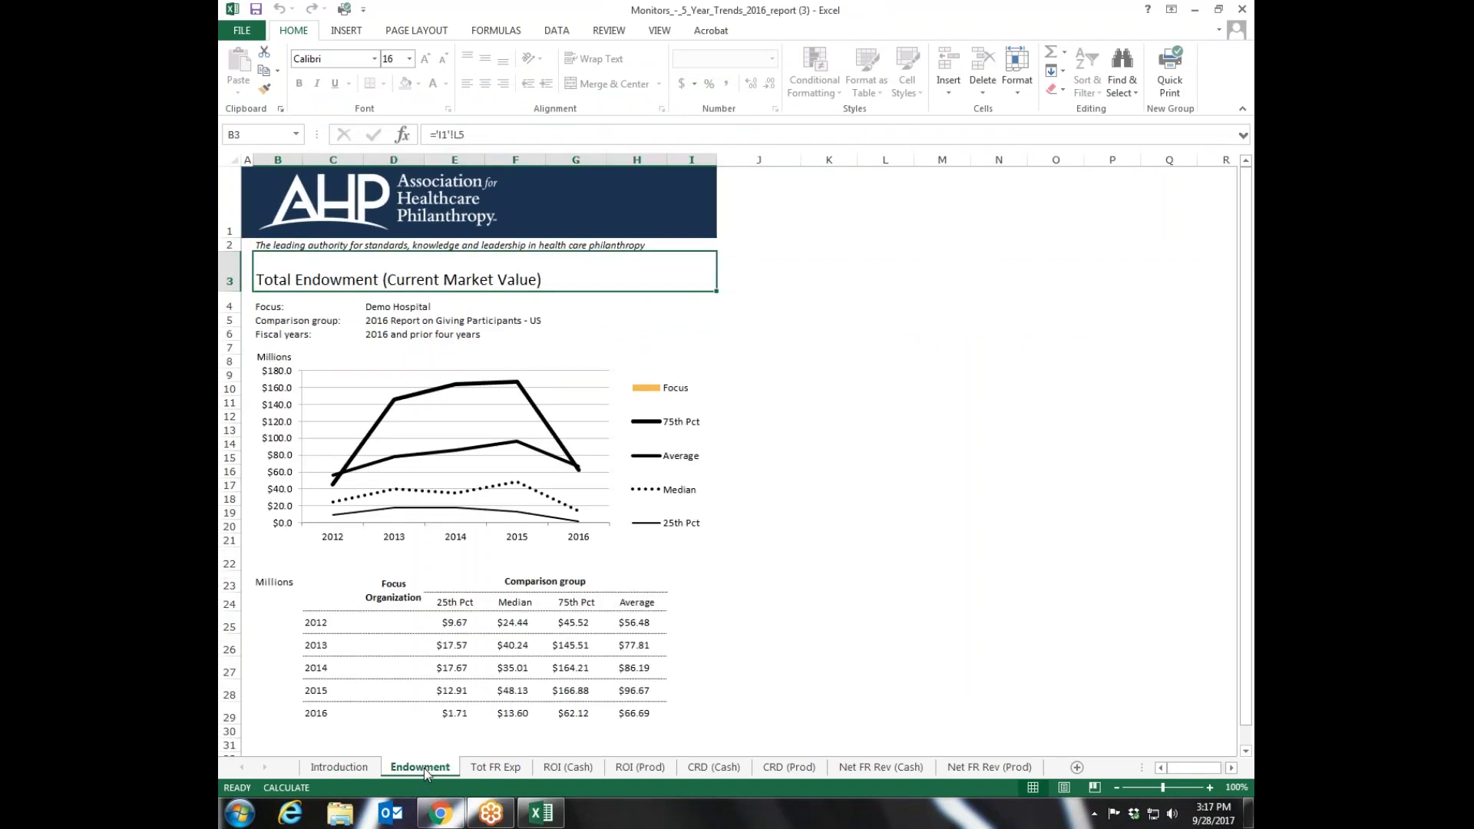
left_click_drag(1252, 422, 1251, 428)
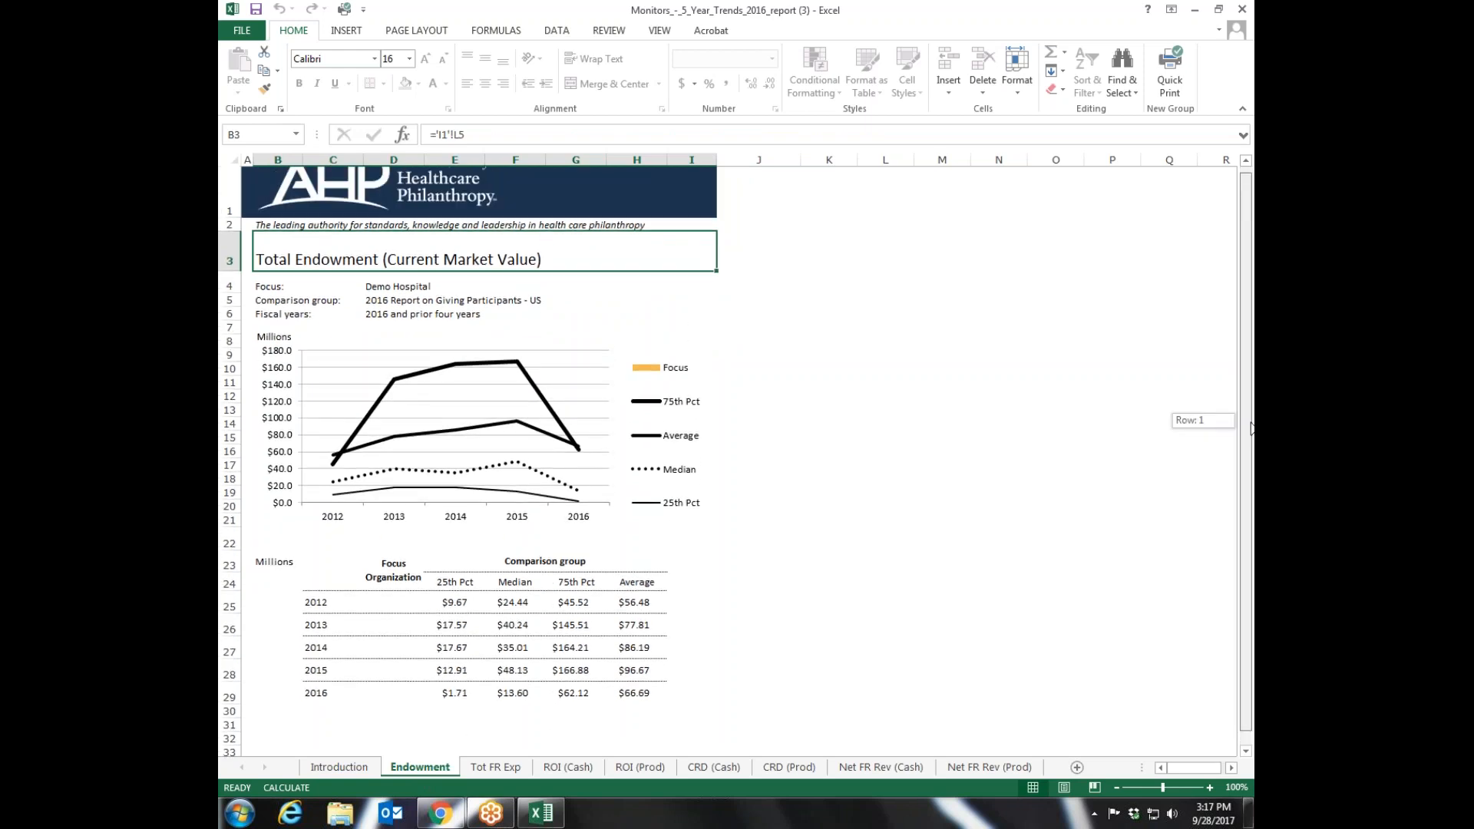
left_click_drag(1251, 427, 1252, 423)
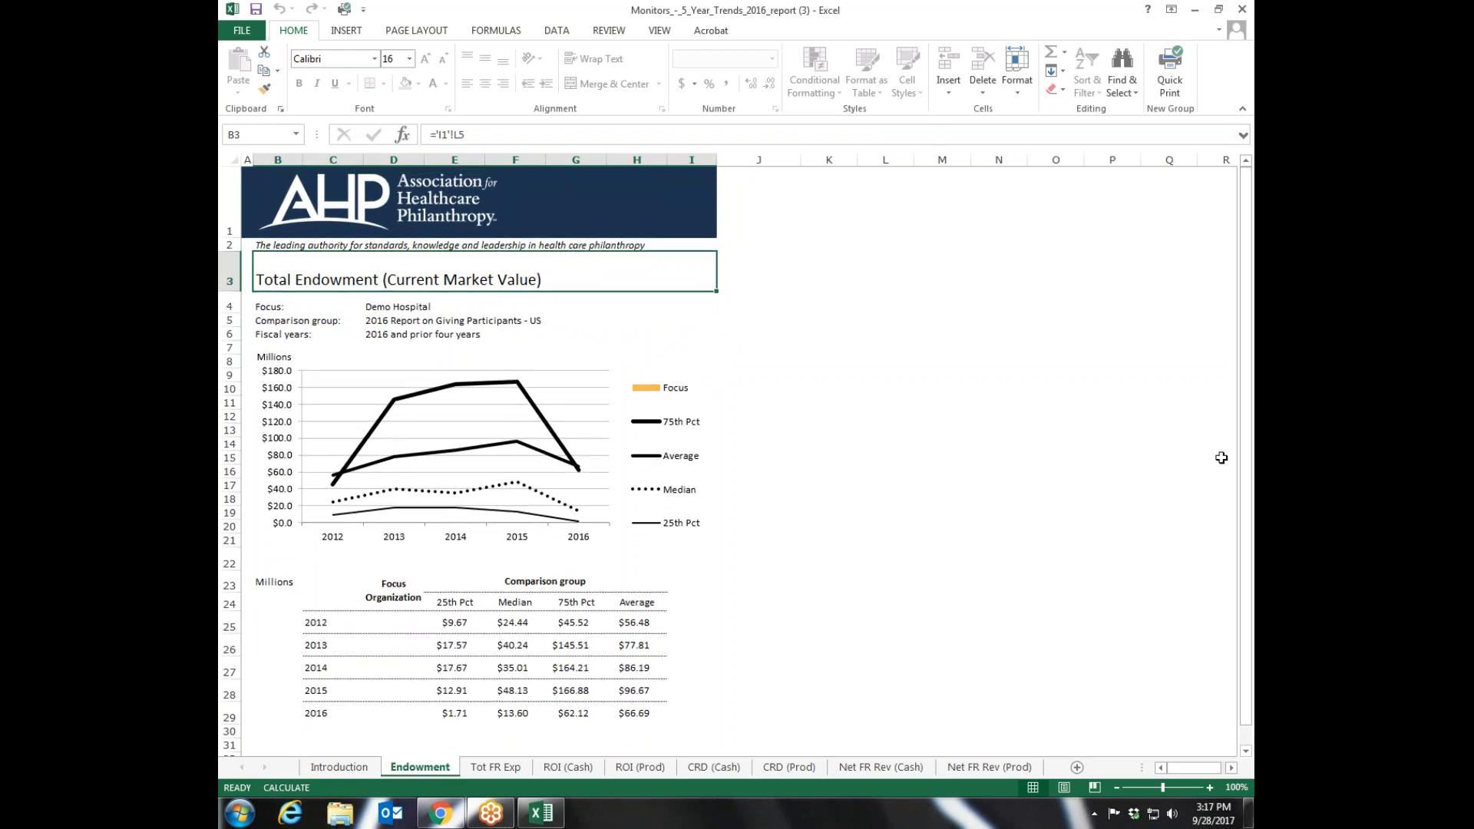
mouse_move(1247, 432)
left_mouse_down()
mouse_move(1247, 480)
mouse_move(1249, 453)
left_mouse_up()
- Compare Demo Hospital with the comparison group on the Tot FR Exp, ROI (Cash) and ROI (Prod) sheets, and close the workbook
left_click(496, 767)
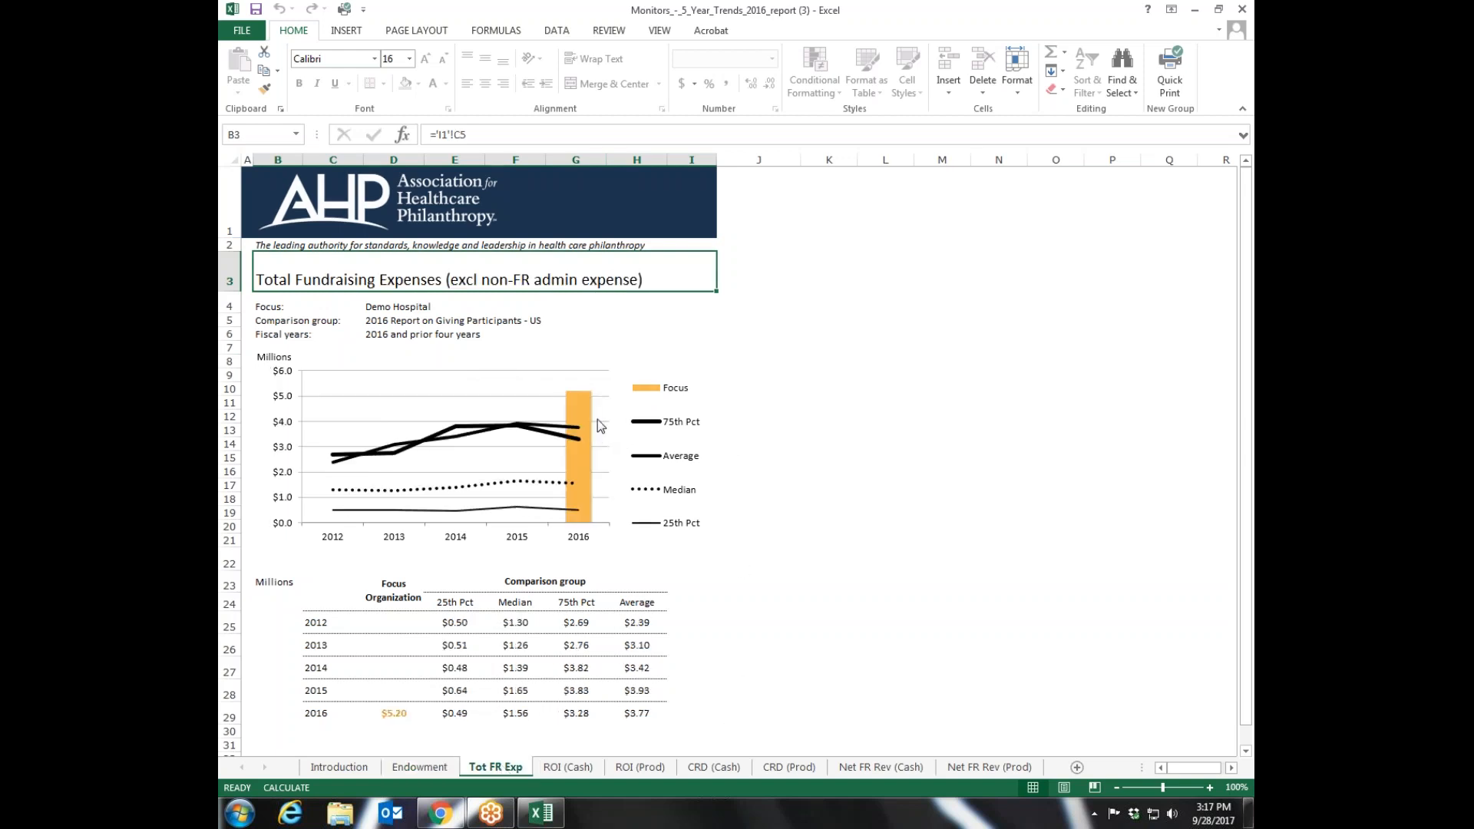
mouse_move(592, 403)
left_click(569, 767)
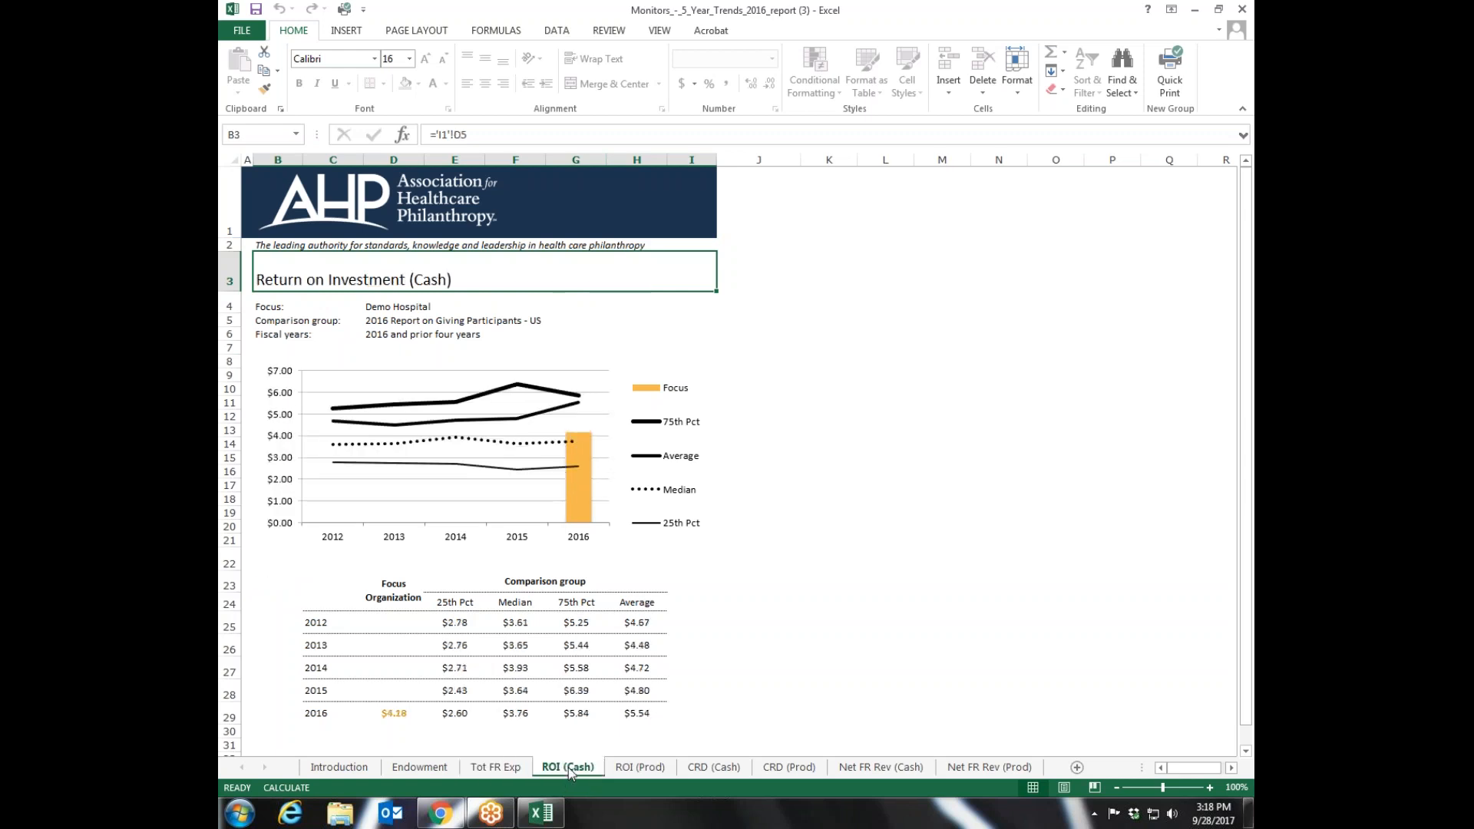
left_click(640, 767)
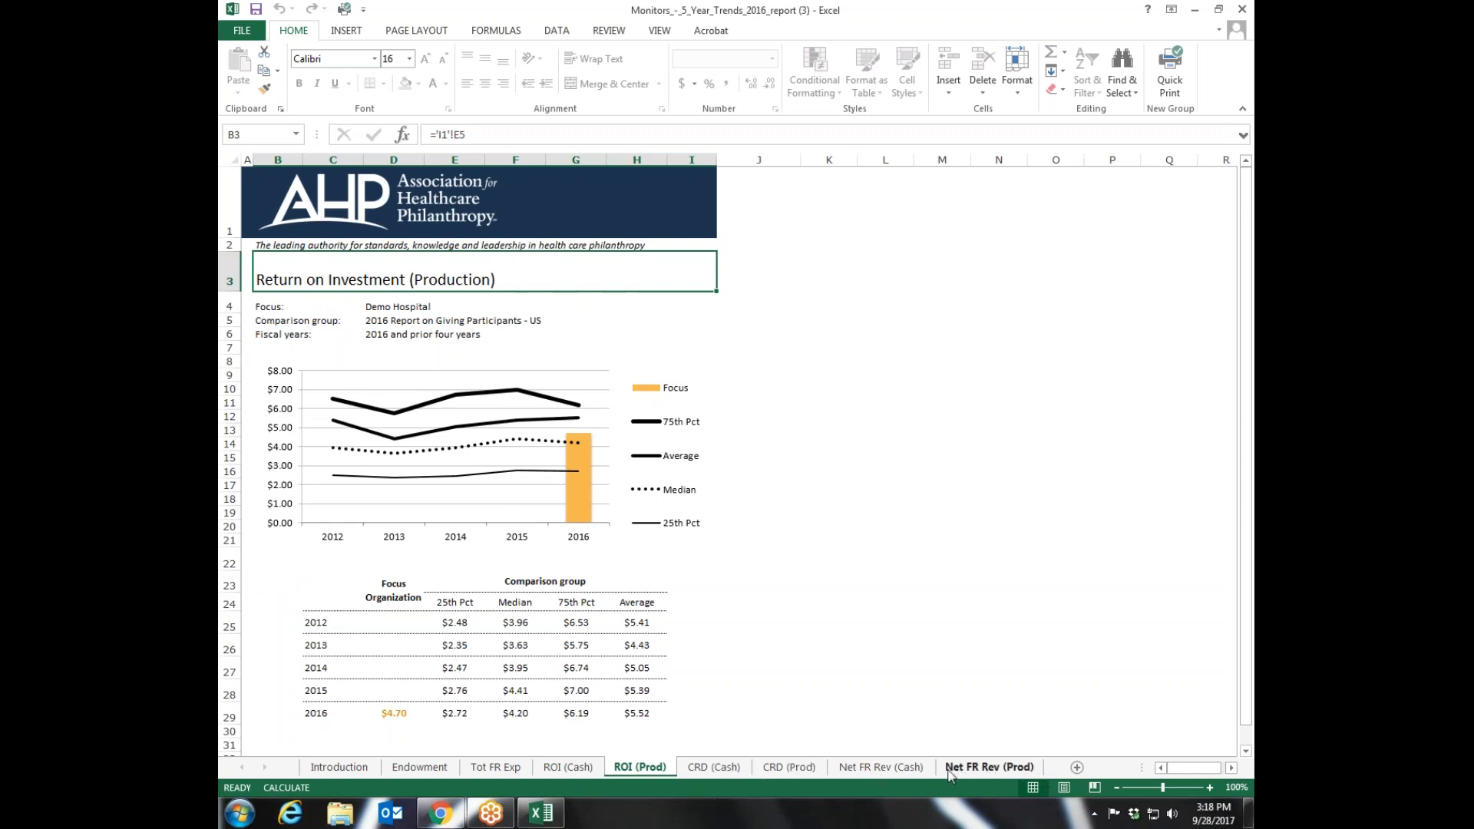
left_click_drag(1247, 465, 1249, 432)
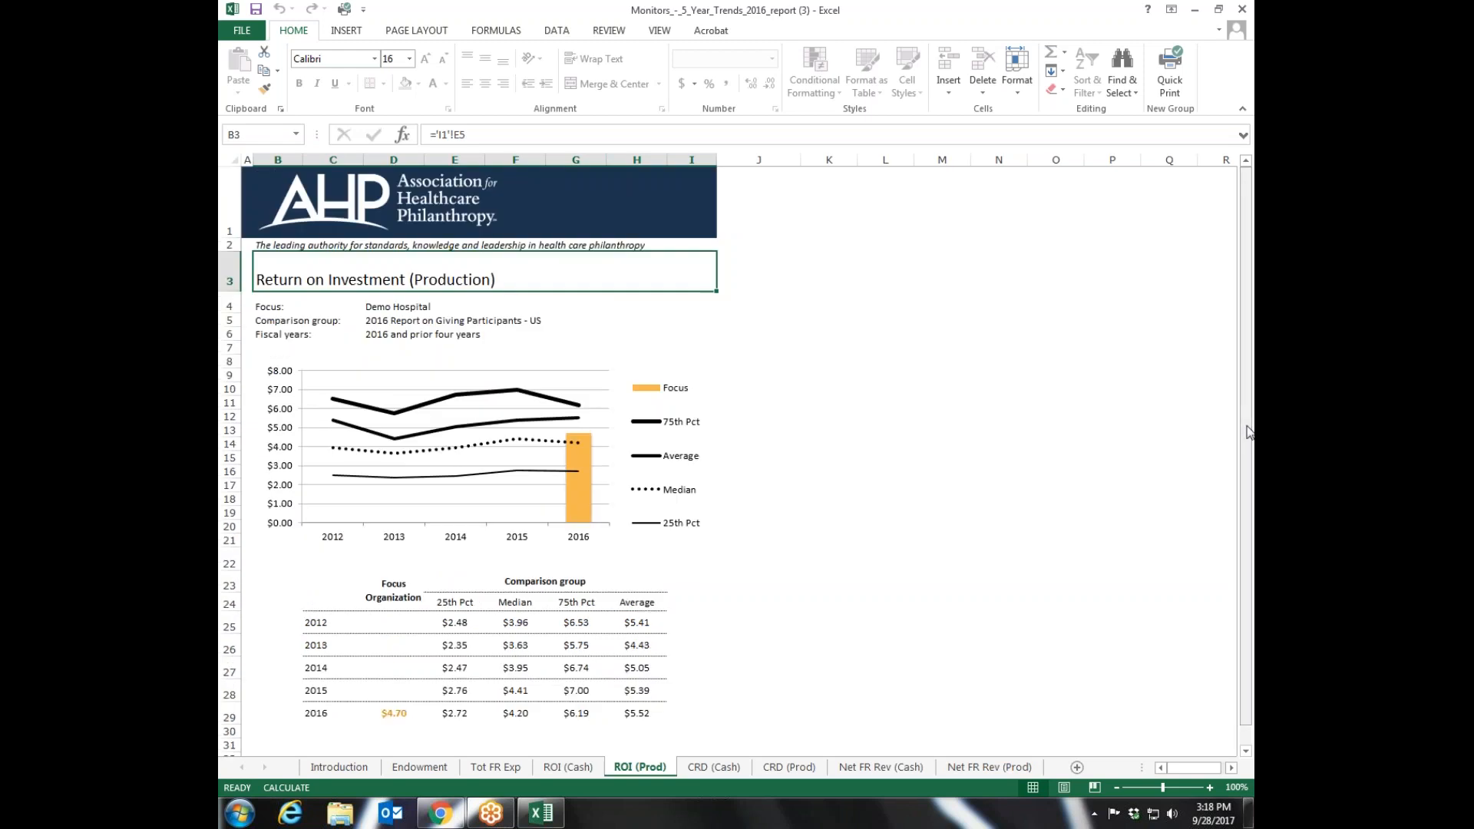
left_click(1243, 9)
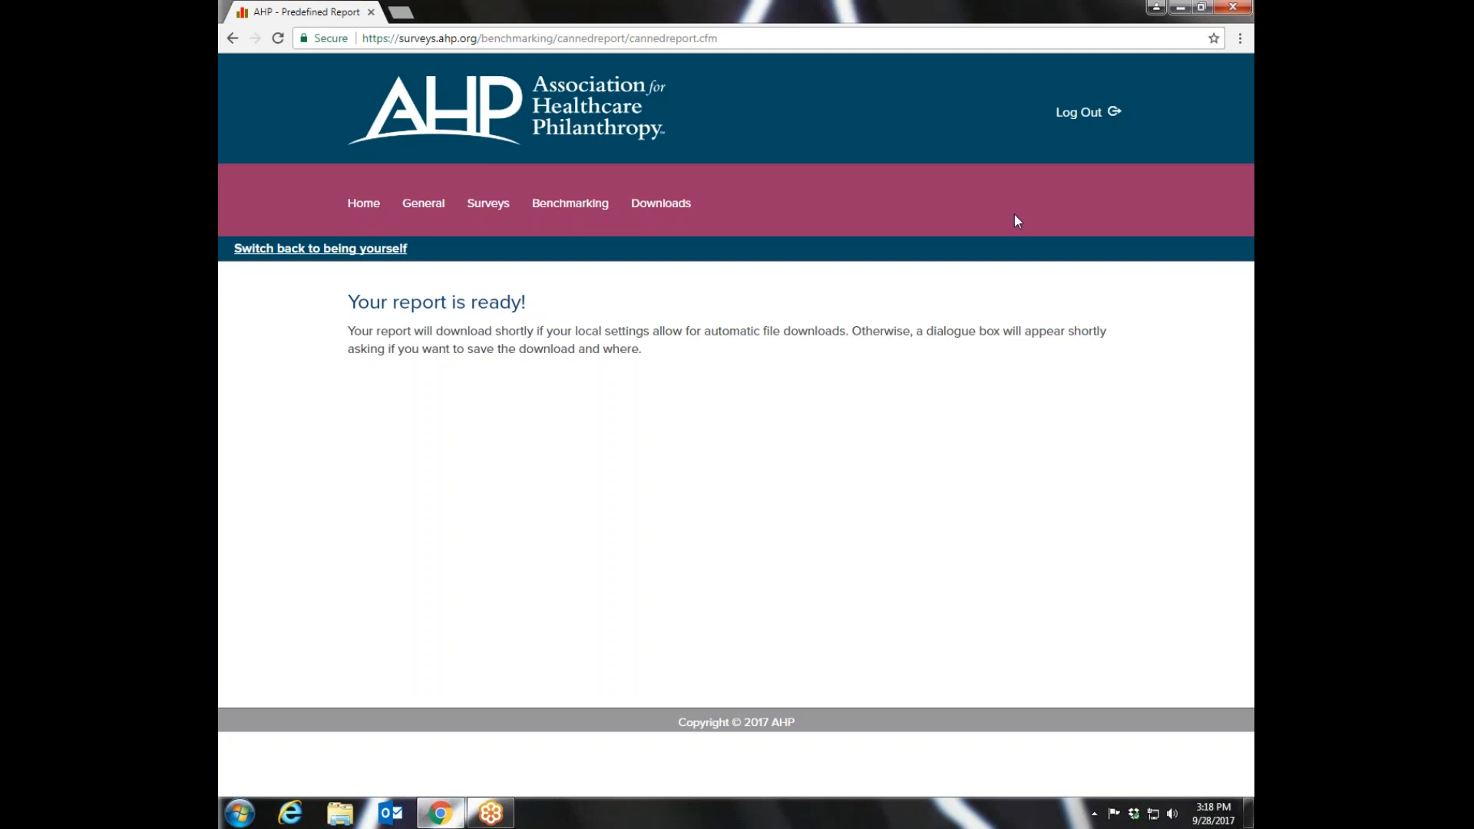
- Return to the predefined reports and open the slide show parameters for Total Gifts, CTRD, ROI - Cash, All Programs
mouse_move(560, 211)
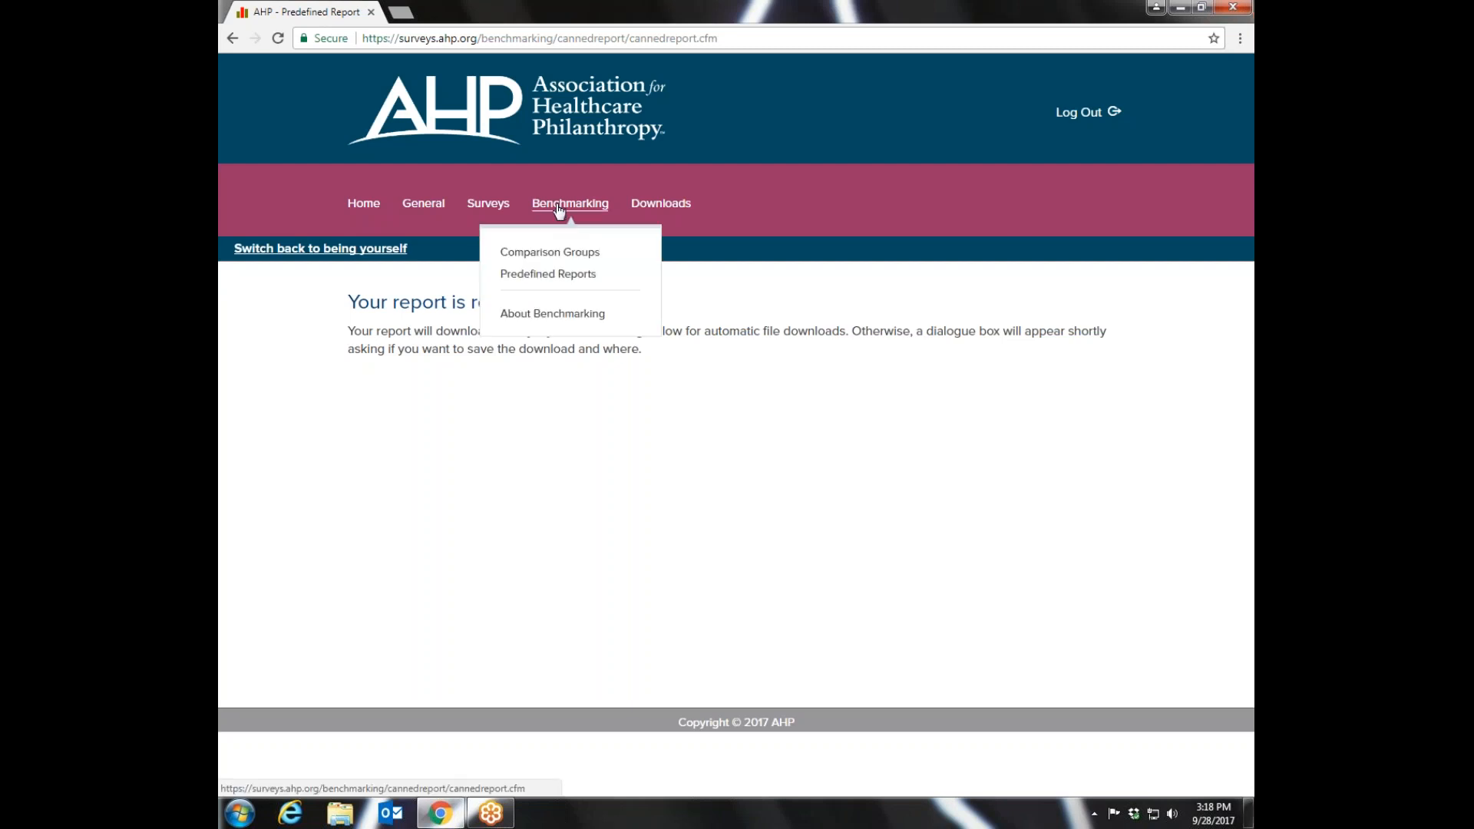
left_click(549, 274)
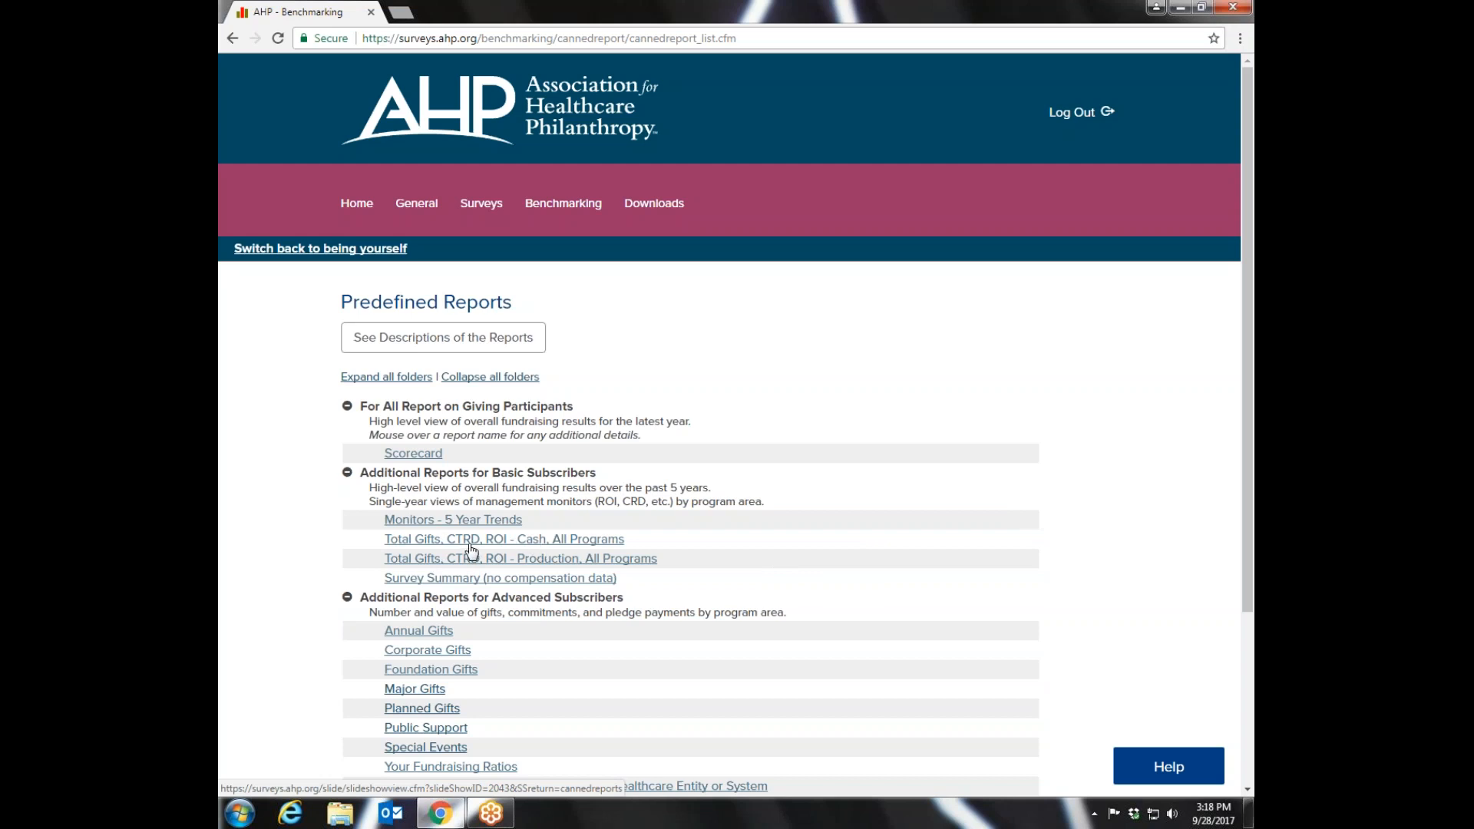
mouse_move(437, 529)
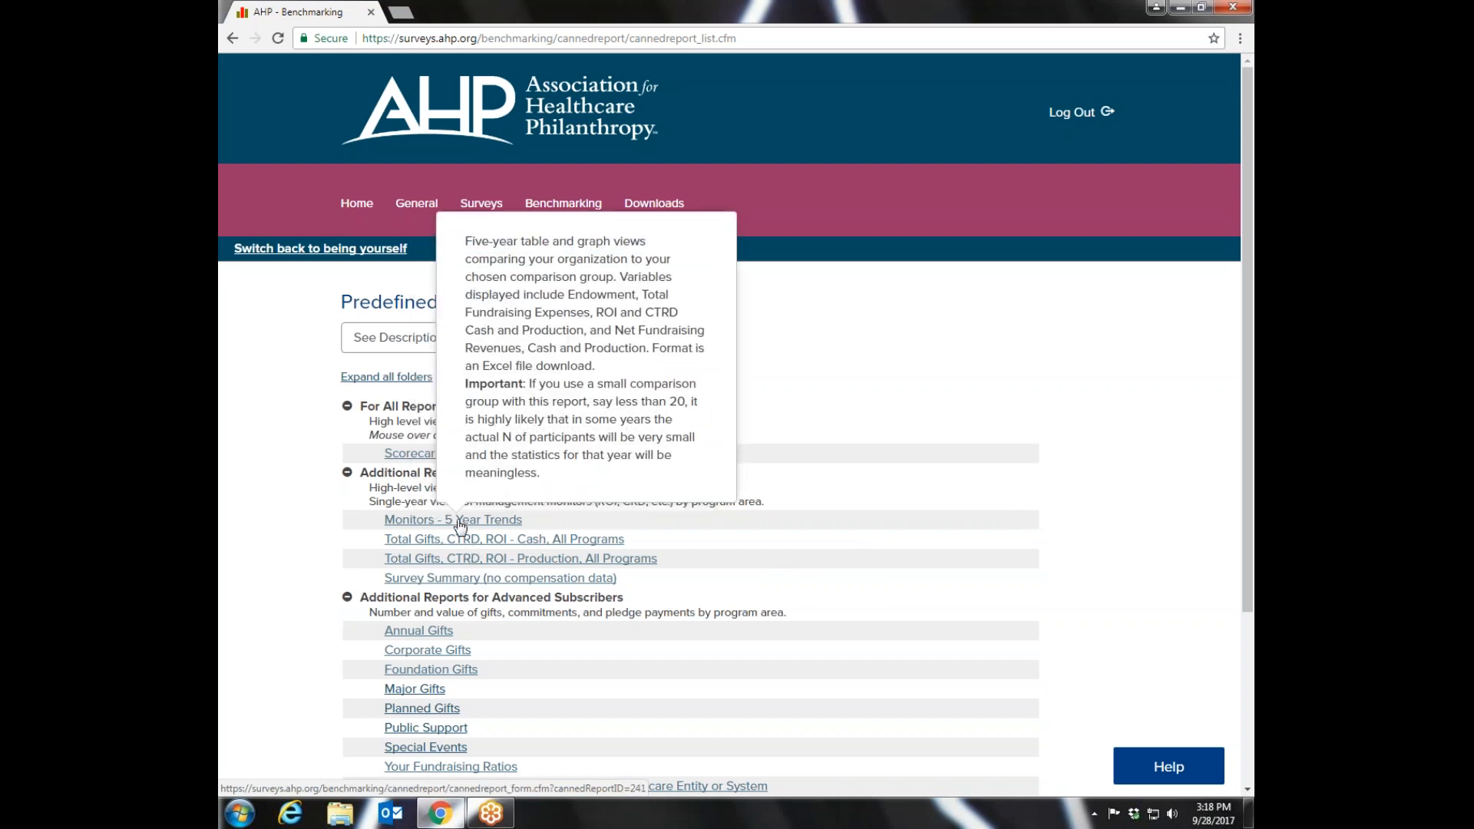
left_click(419, 545)
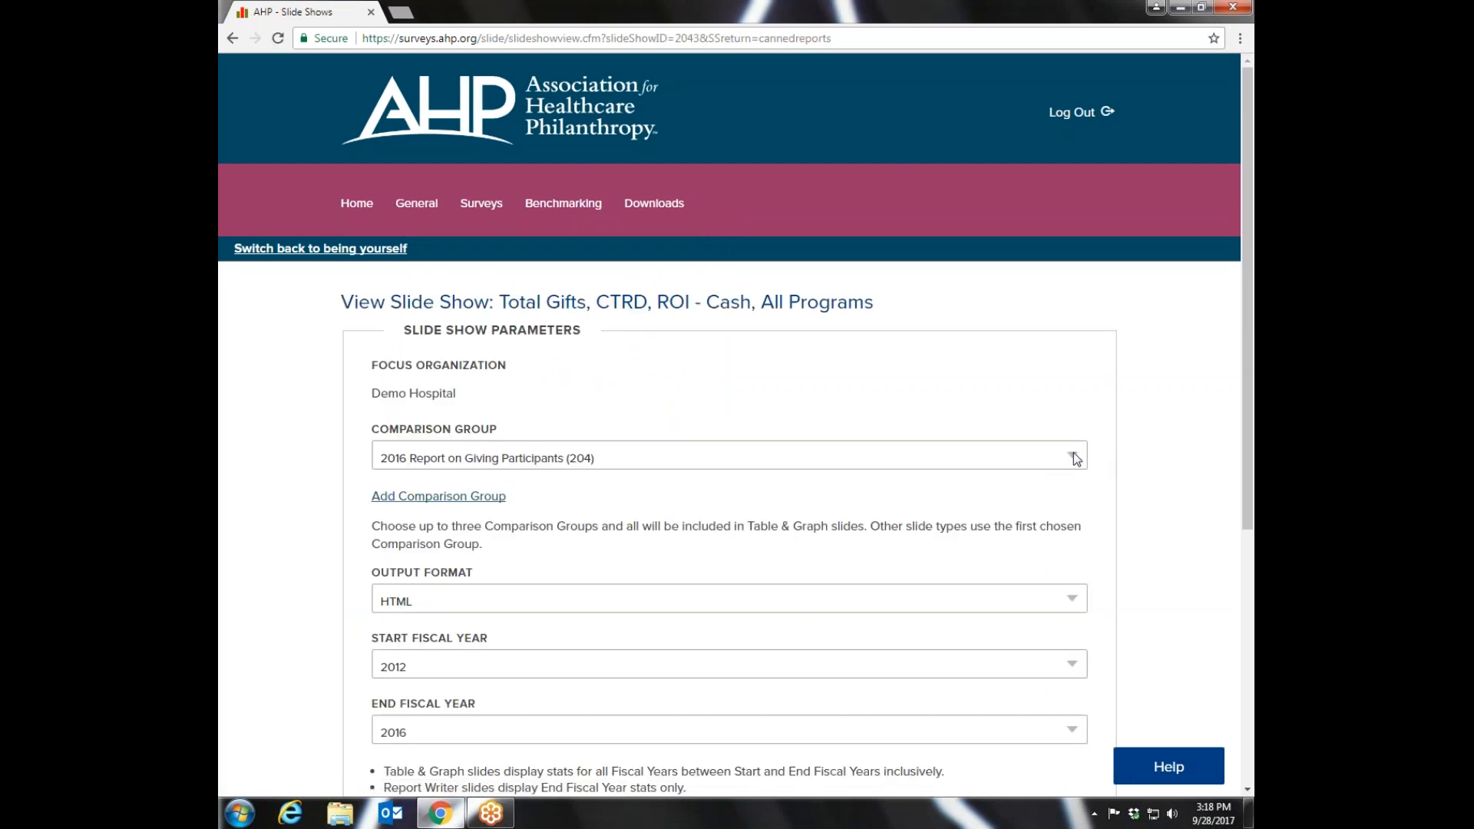
- Select 2016 Report on Giving Participants - US as the comparison group and view the slide show
left_click_drag(1250, 426, 1248, 481)
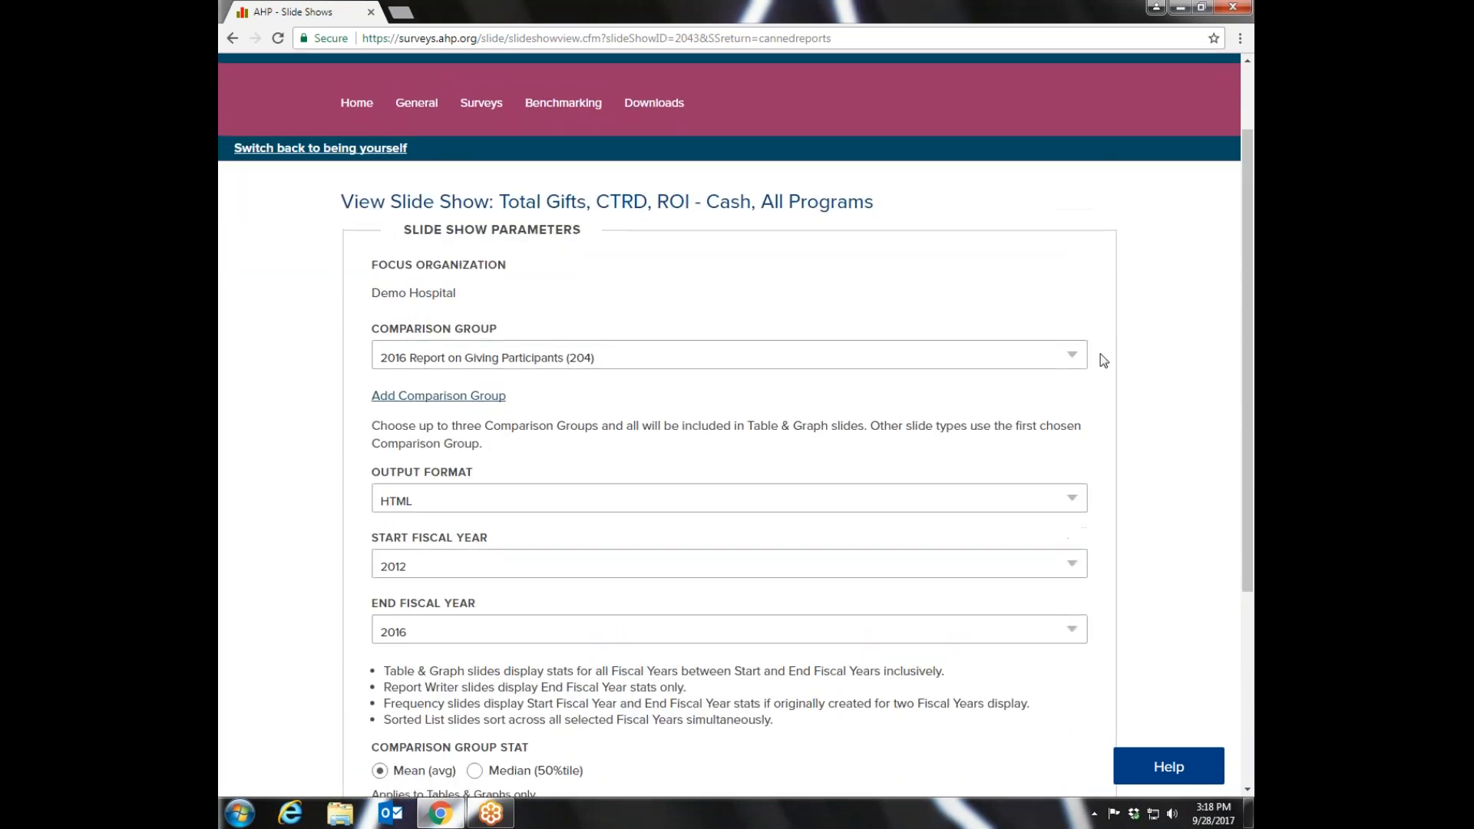
left_click(1073, 354)
left_click(556, 412)
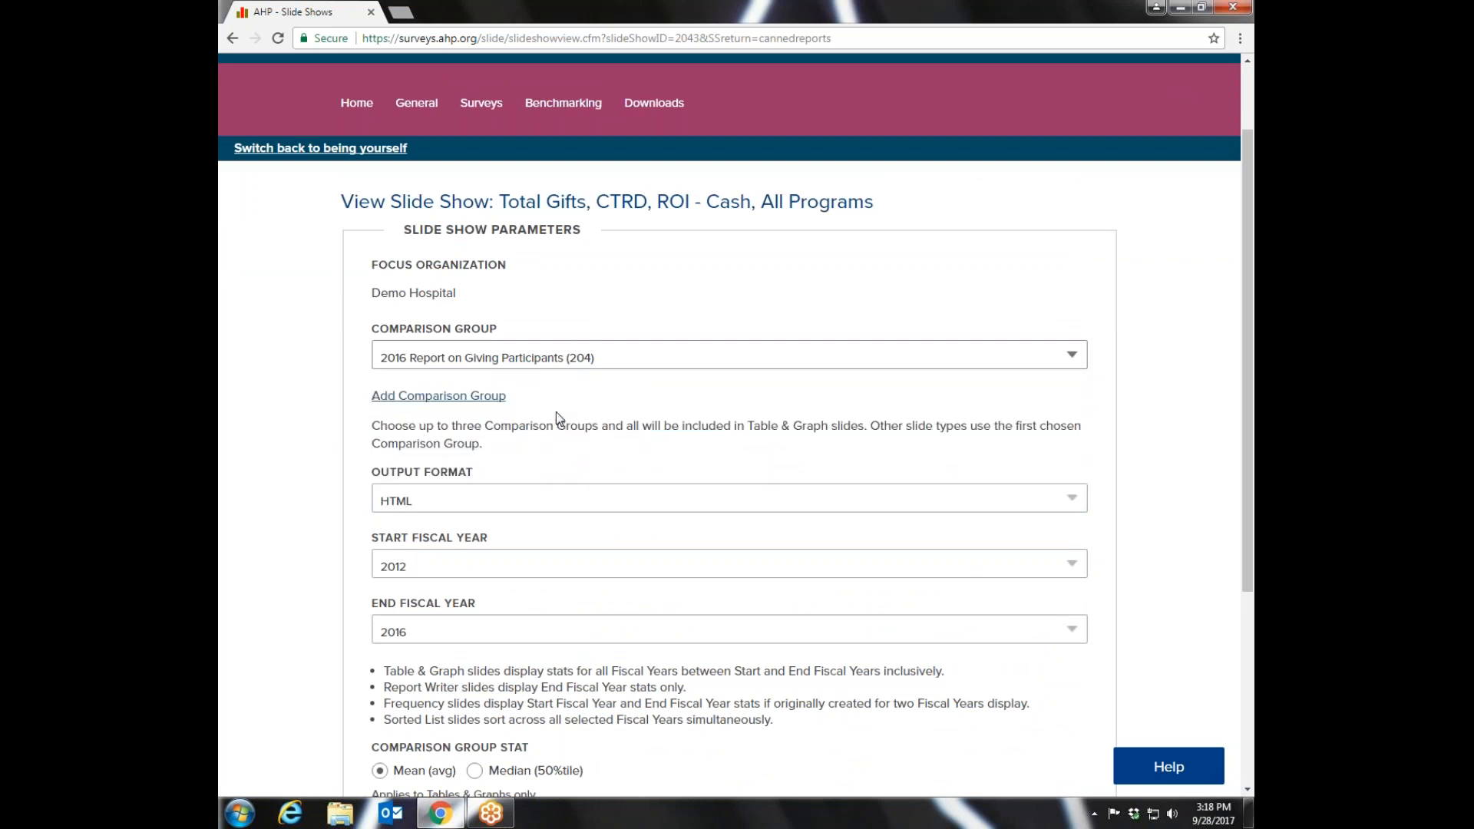
left_click_drag(1249, 370, 1253, 554)
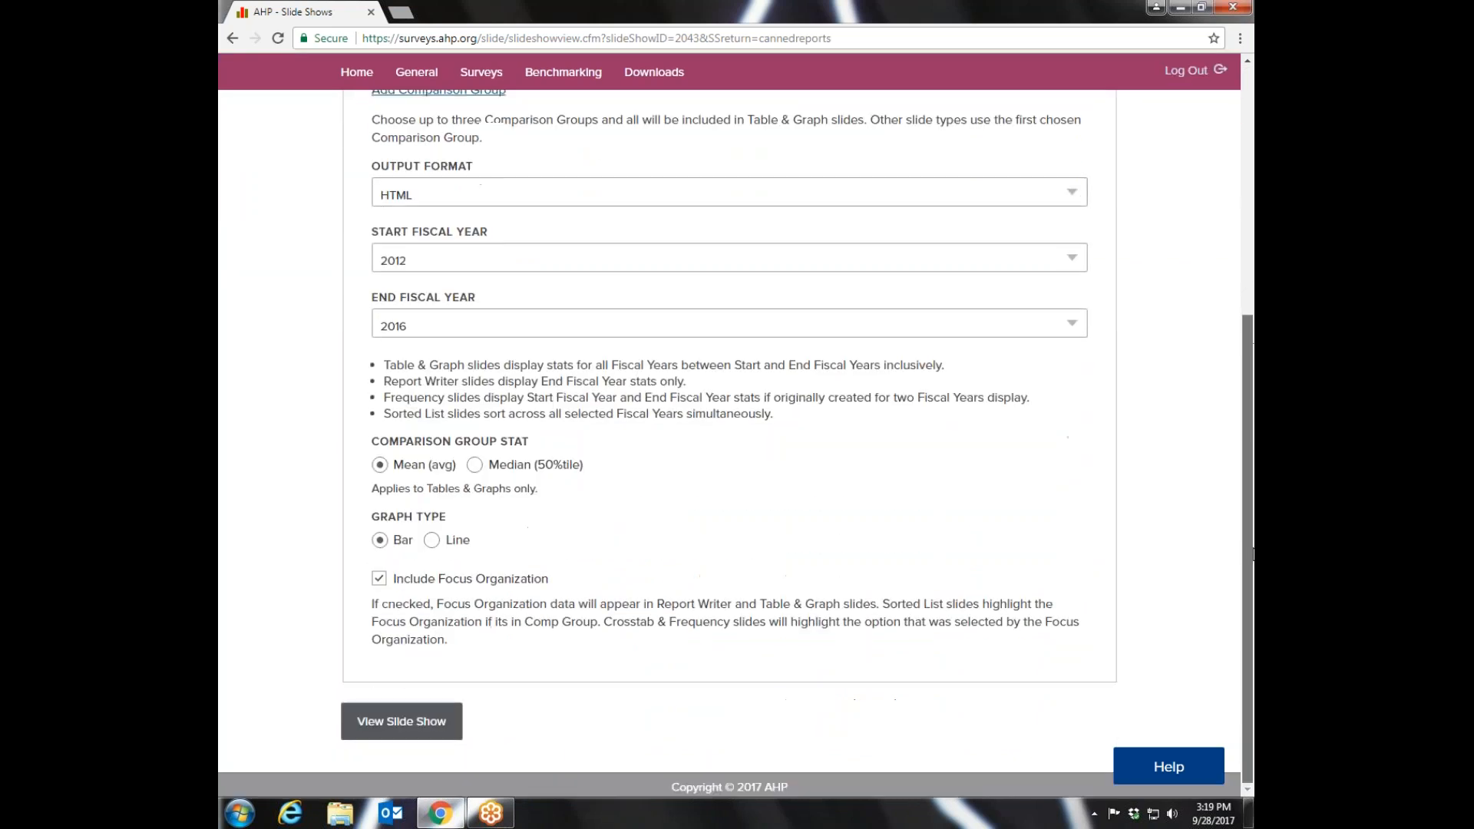
left_click(396, 723)
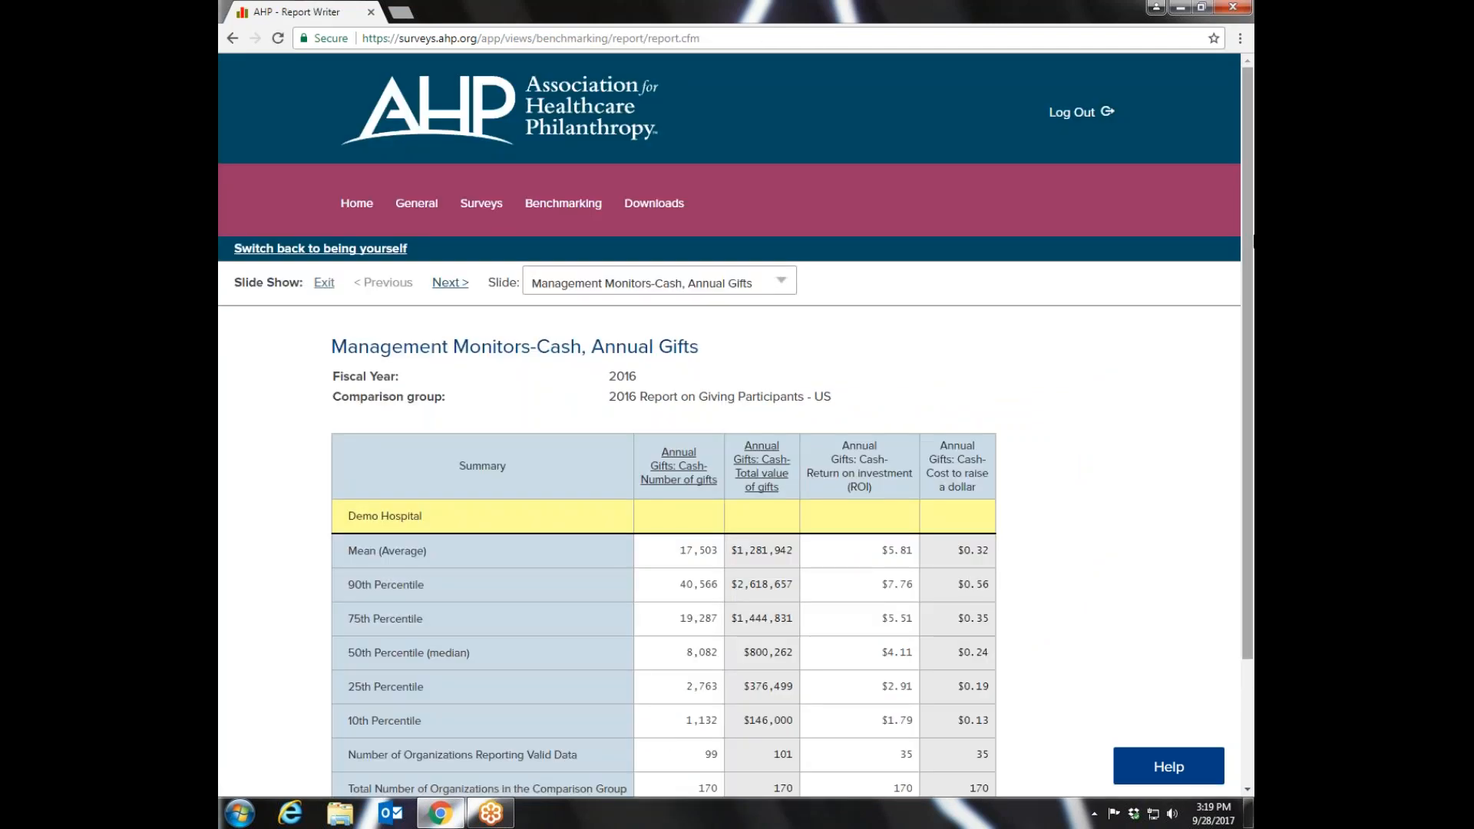
- Examine the Management Monitors-Cash table for Annual Gifts and advance to the Major Gifts slide
left_click_drag(1251, 243, 1242, 368)
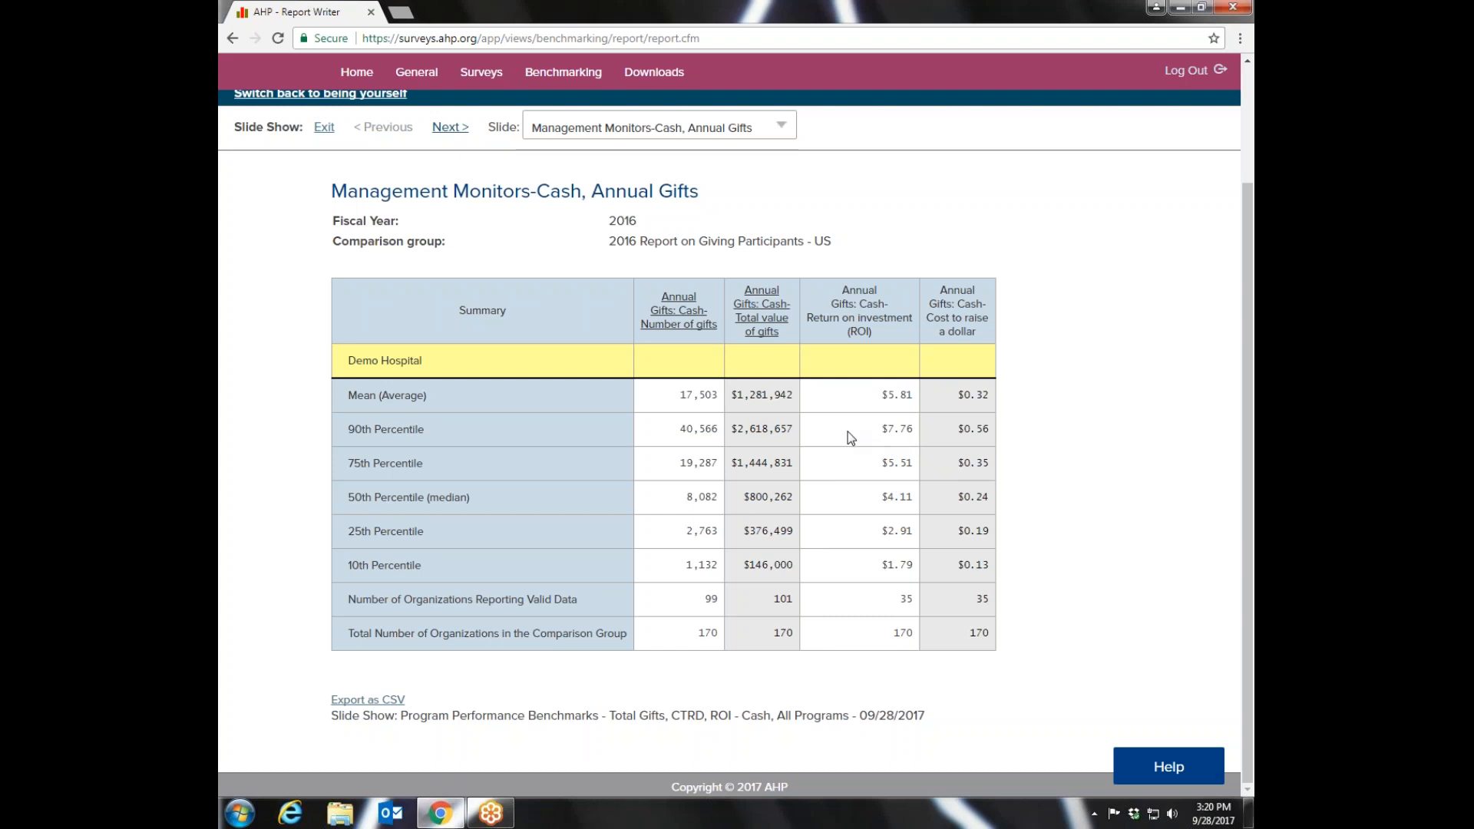
left_click_drag(1248, 384, 1249, 228)
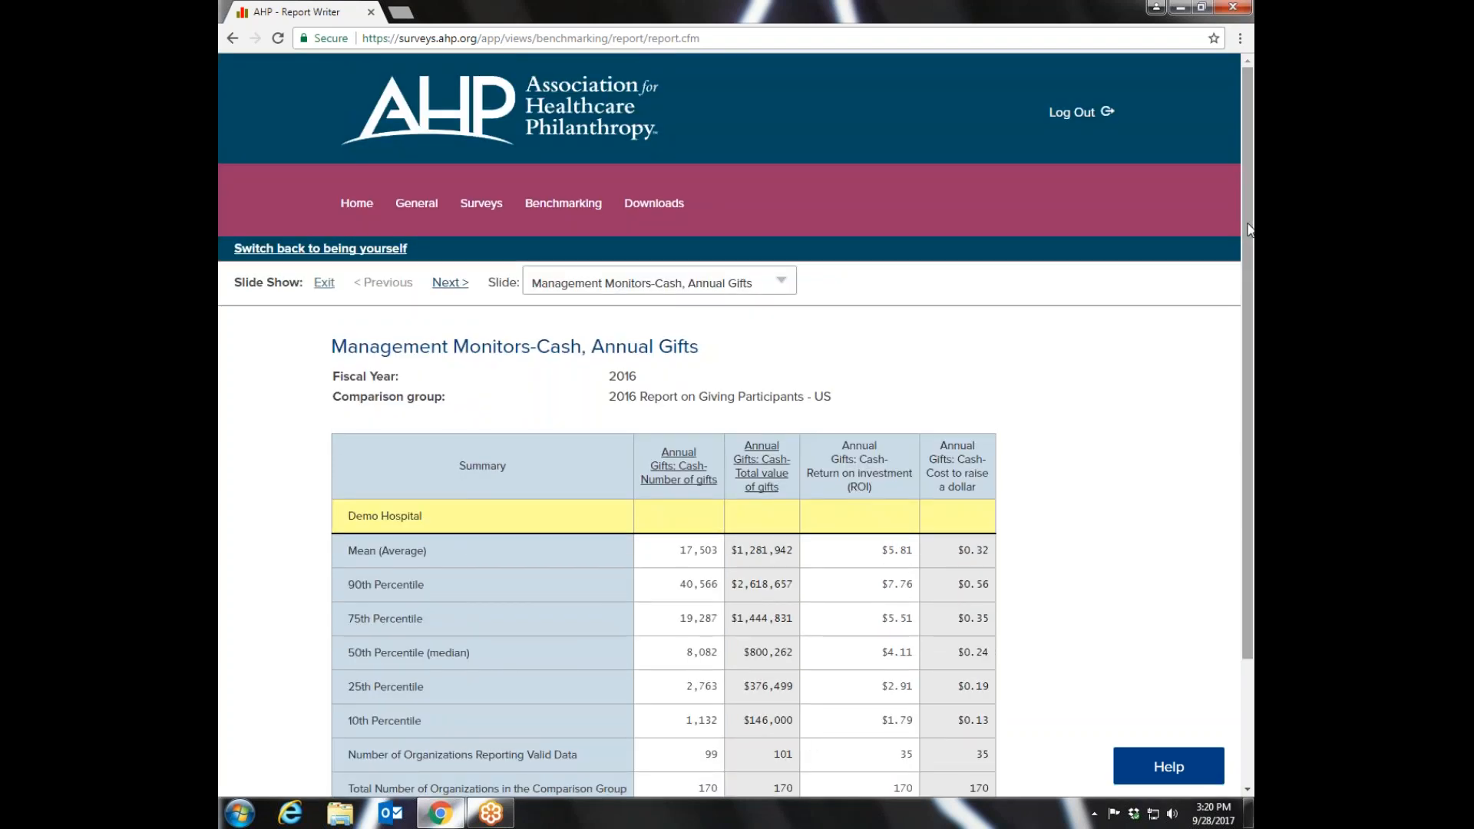
left_click(449, 282)
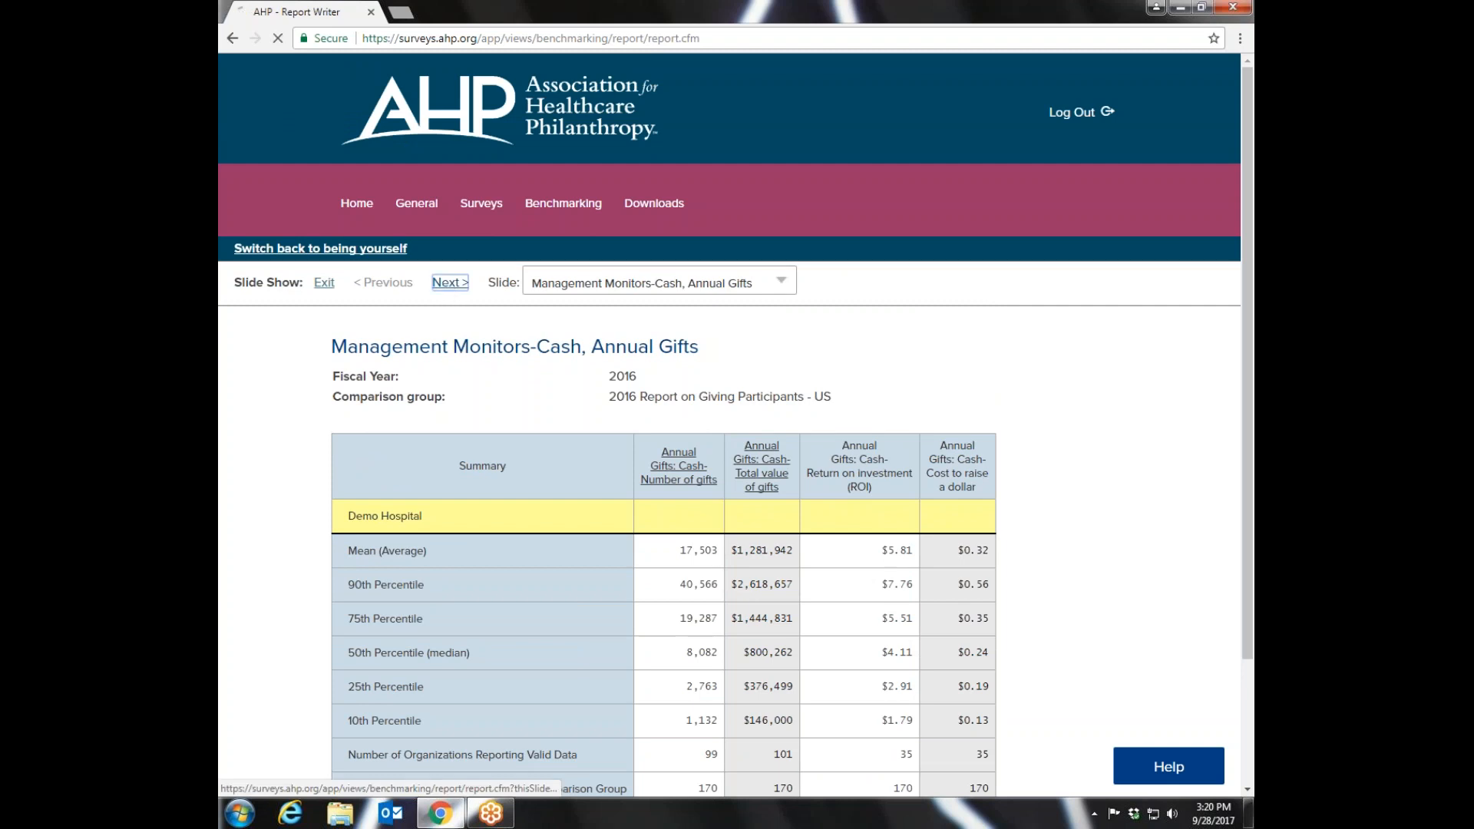
left_click_drag(1248, 281, 1252, 399)
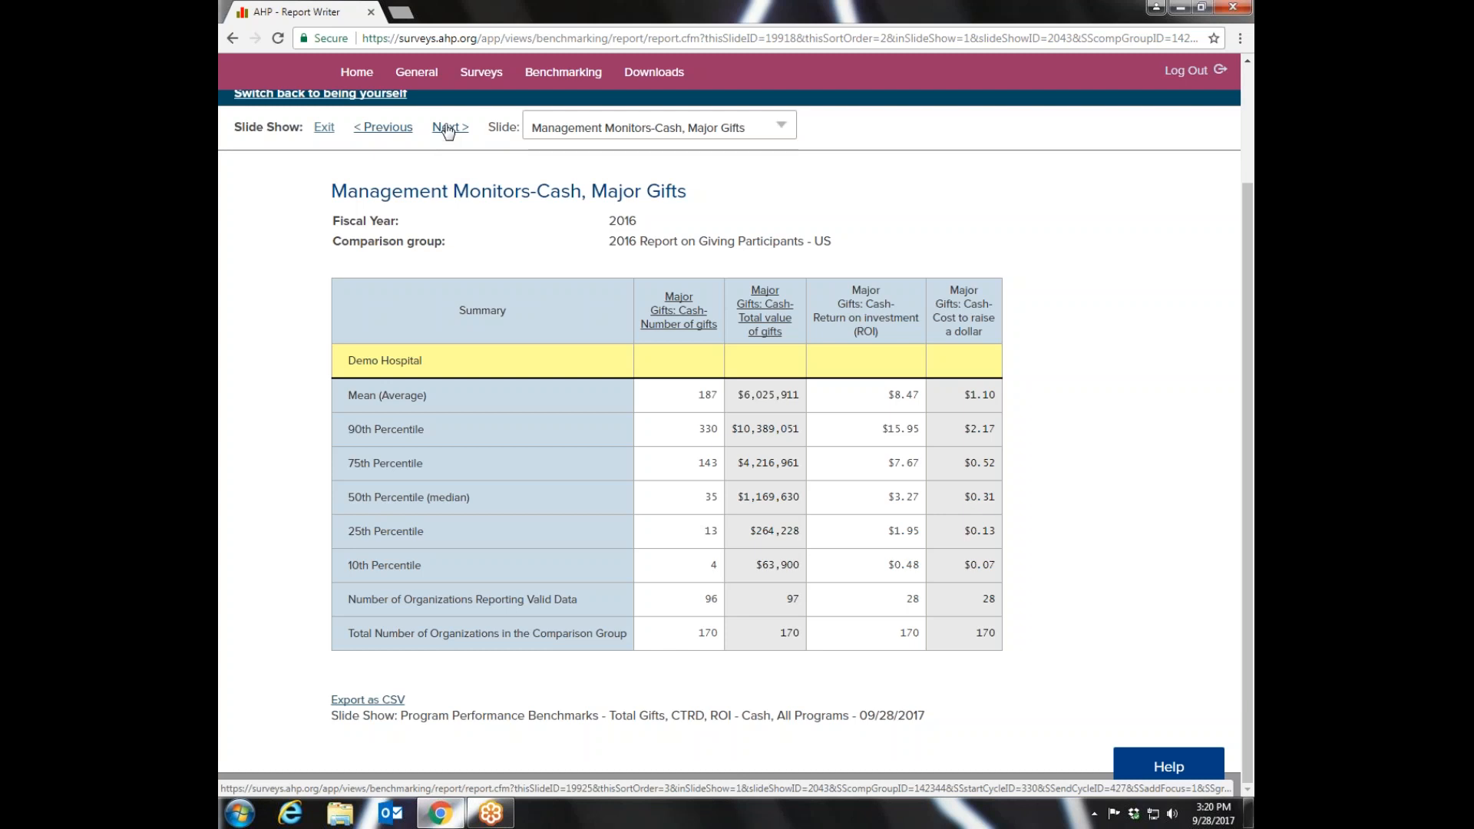
- Go back to the predefined reports and review the reports offered to basic and advanced subscribers
mouse_move(564, 73)
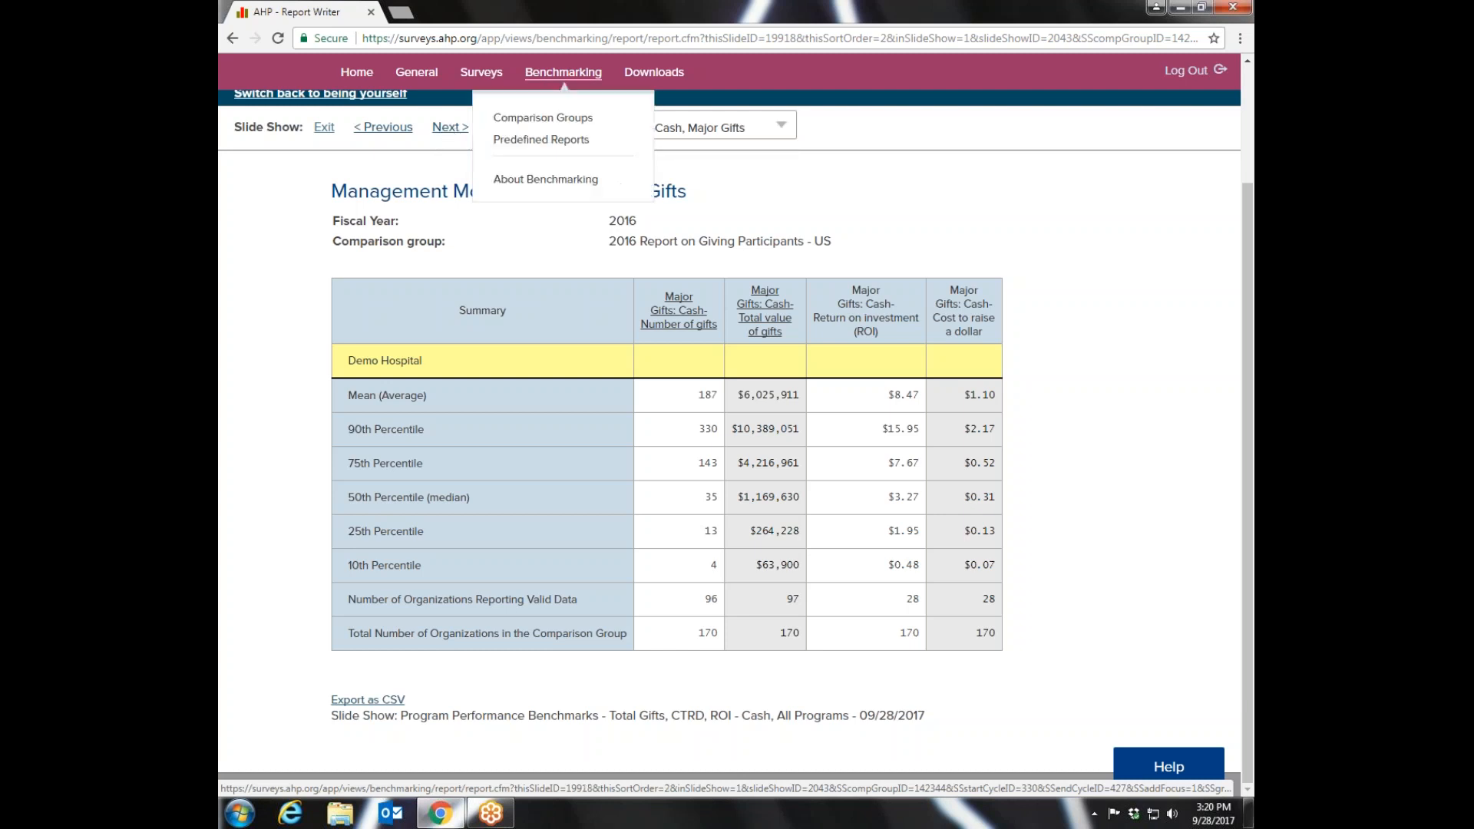
left_click(541, 140)
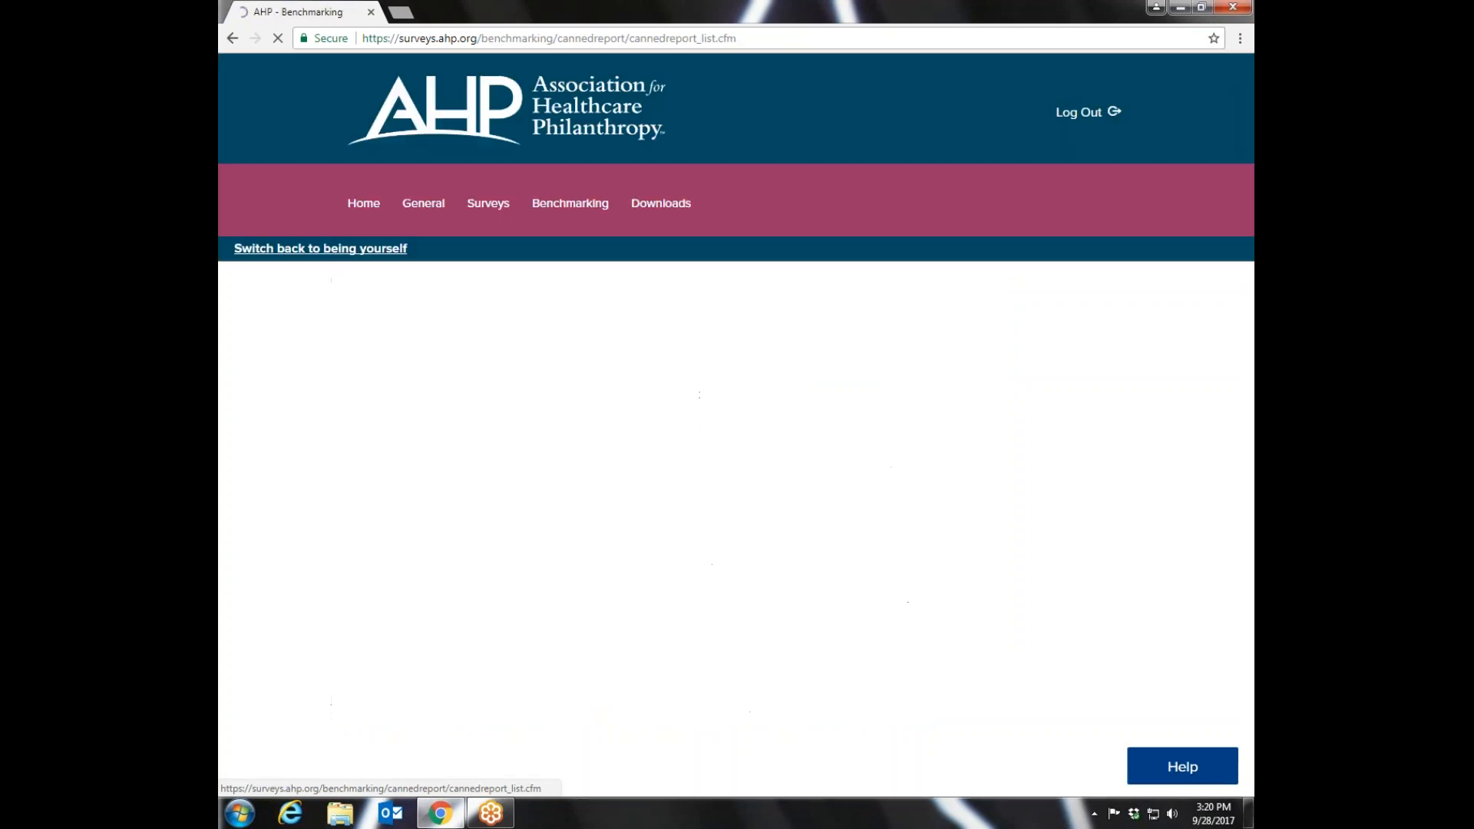
left_click_drag(1243, 192, 1237, 342)
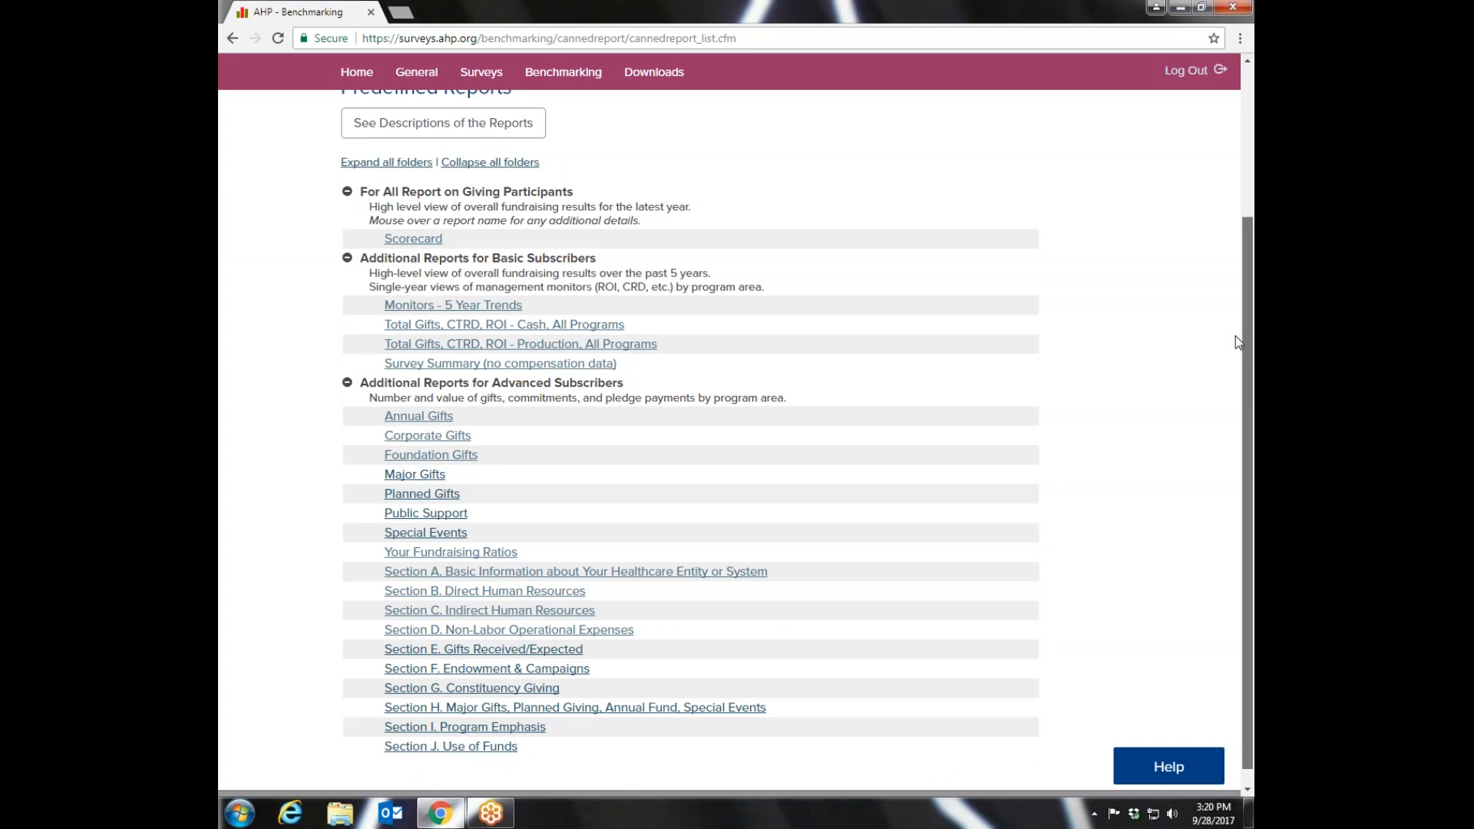
- Look over the predefined reports list and check the description of the Scorecard report
left_click_drag(1236, 335, 1237, 328)
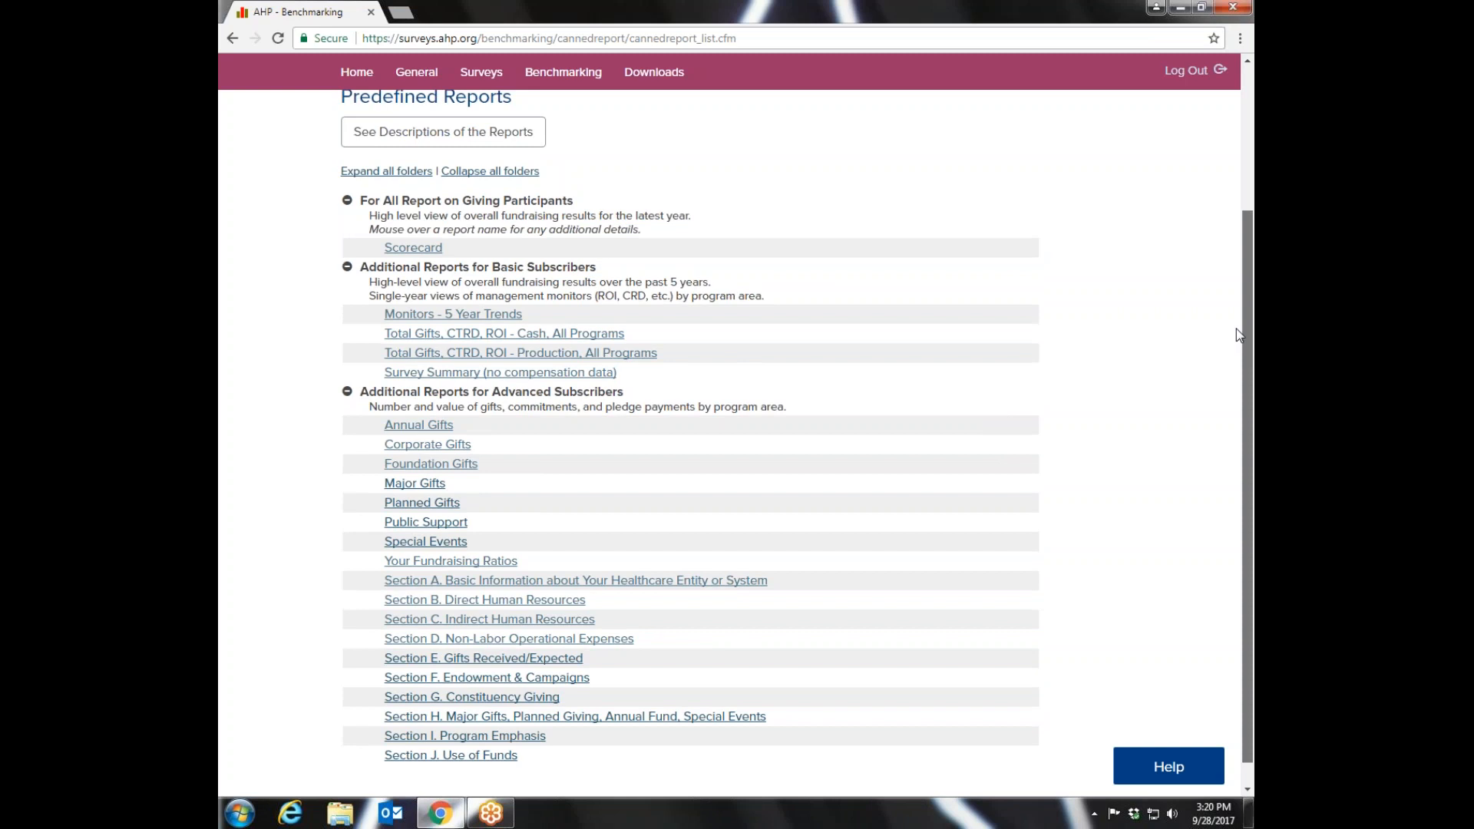
left_click_drag(1236, 332, 1237, 332)
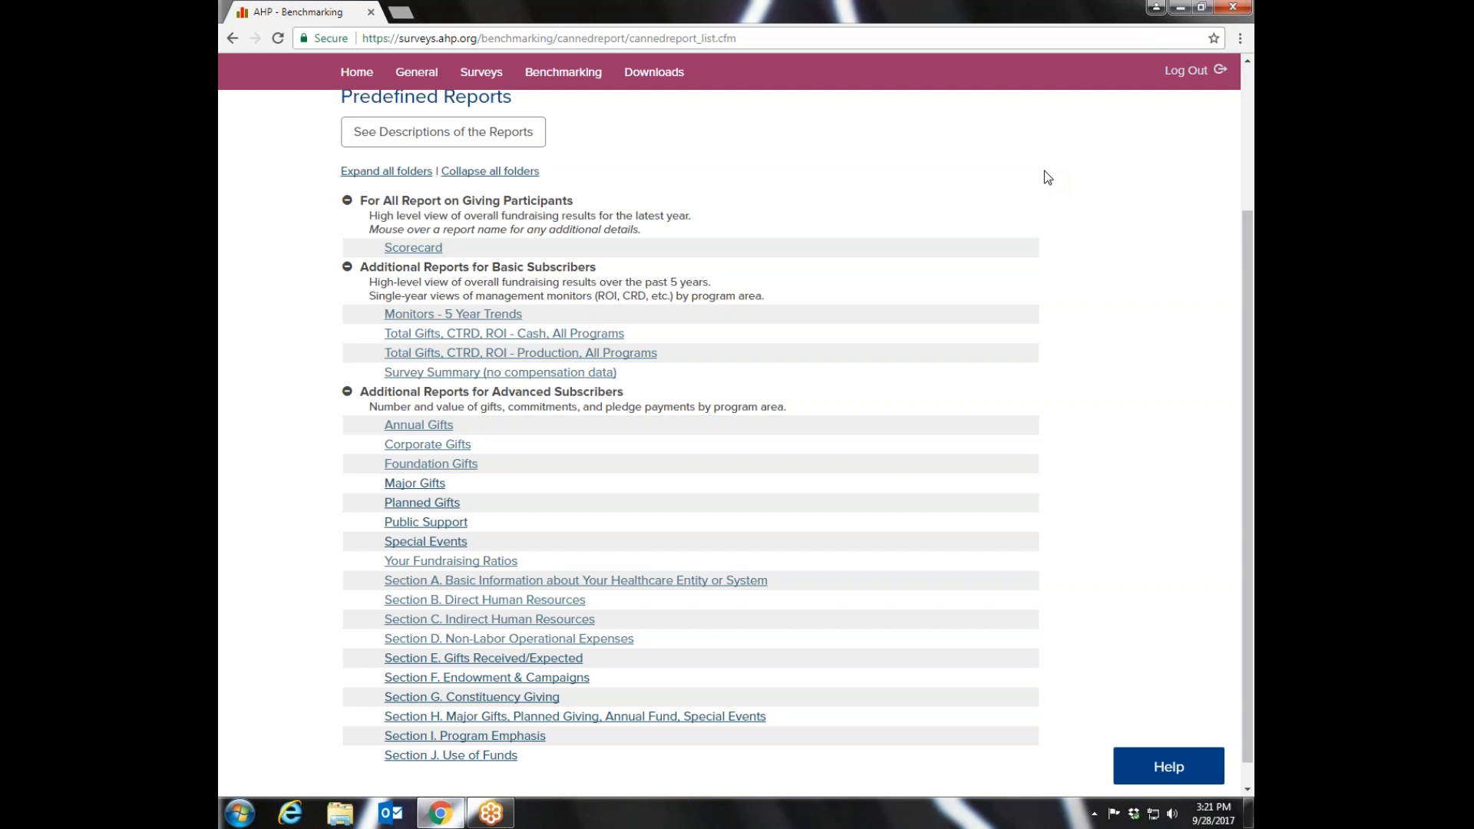
mouse_move(1250, 269)
left_mouse_down()
mouse_move(1251, 248)
mouse_move(1251, 298)
left_mouse_up()
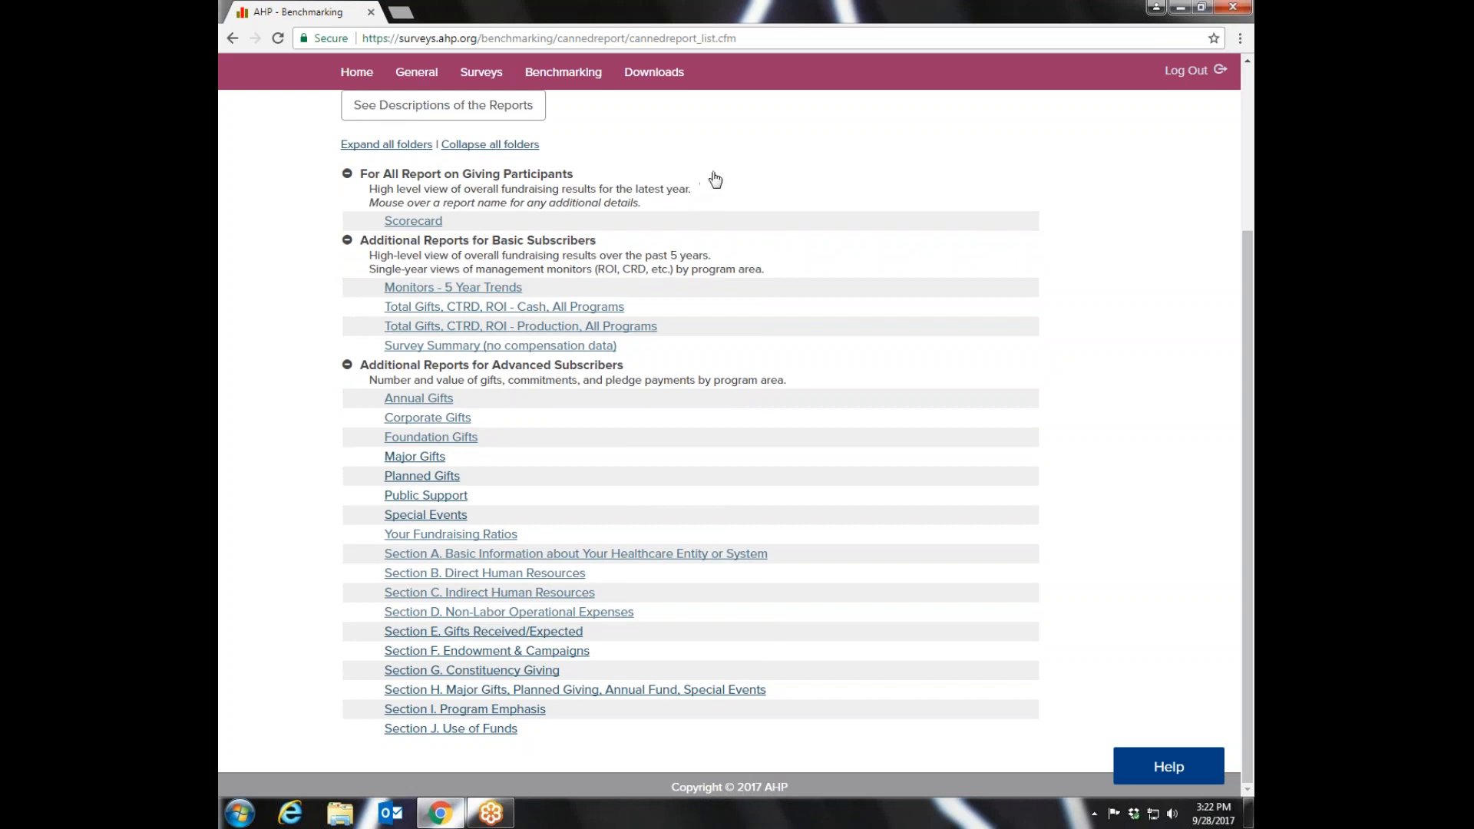
mouse_move(415, 225)
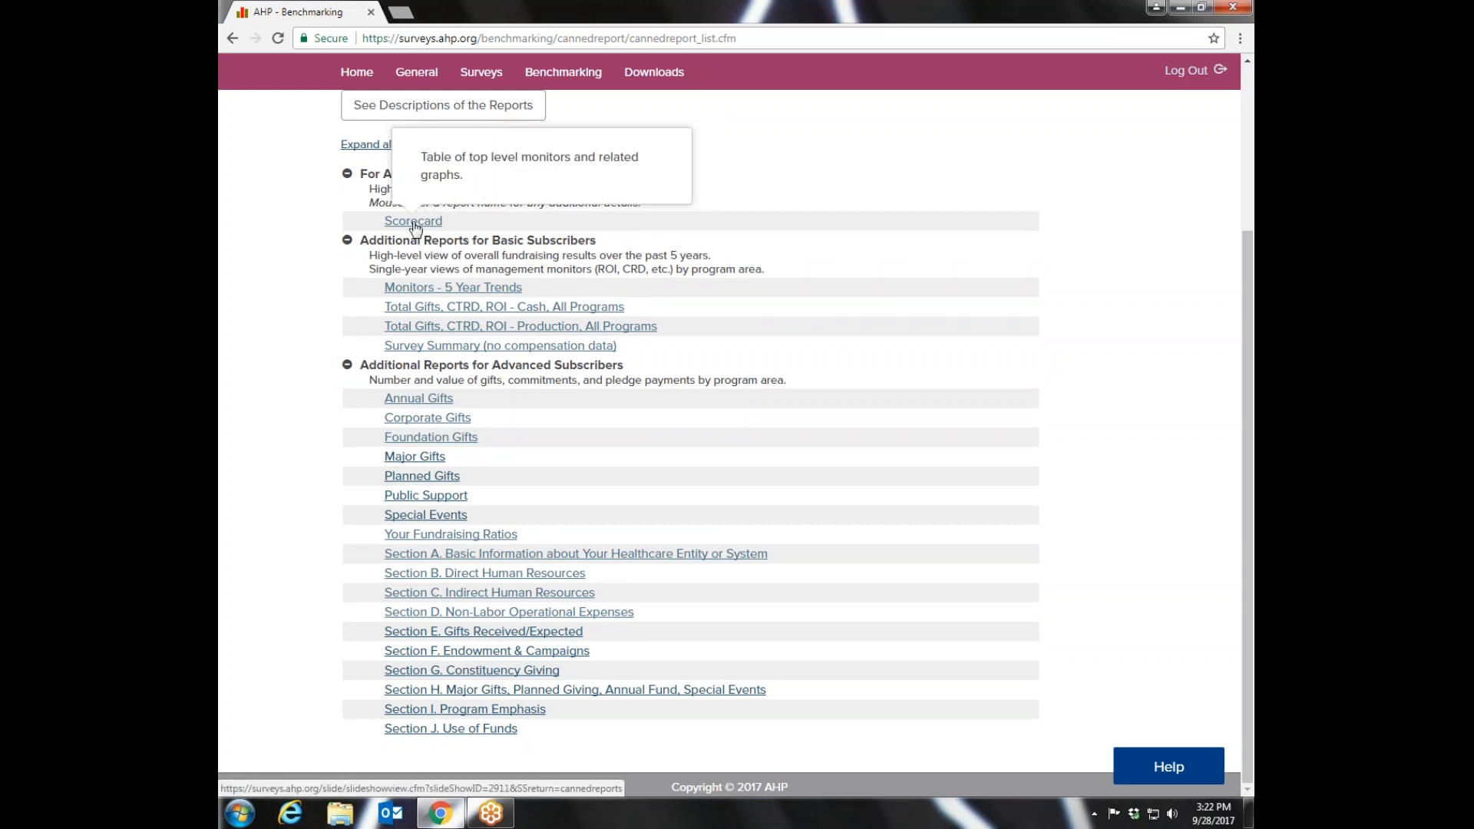
mouse_move(515, 311)
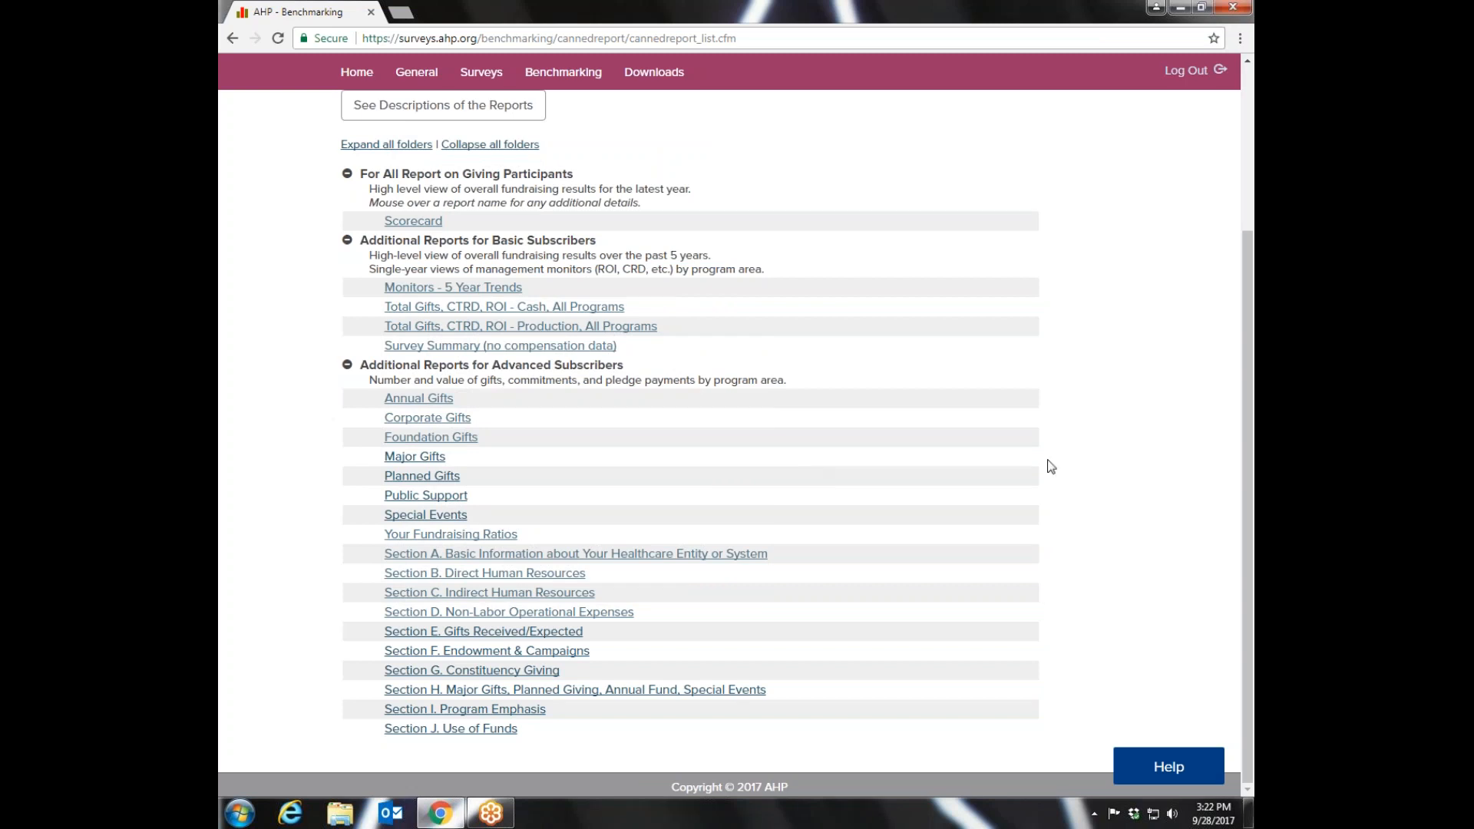
- Open the benchmarking site's Comparison Groups page
left_click_drag(1253, 438, 1253, 264)
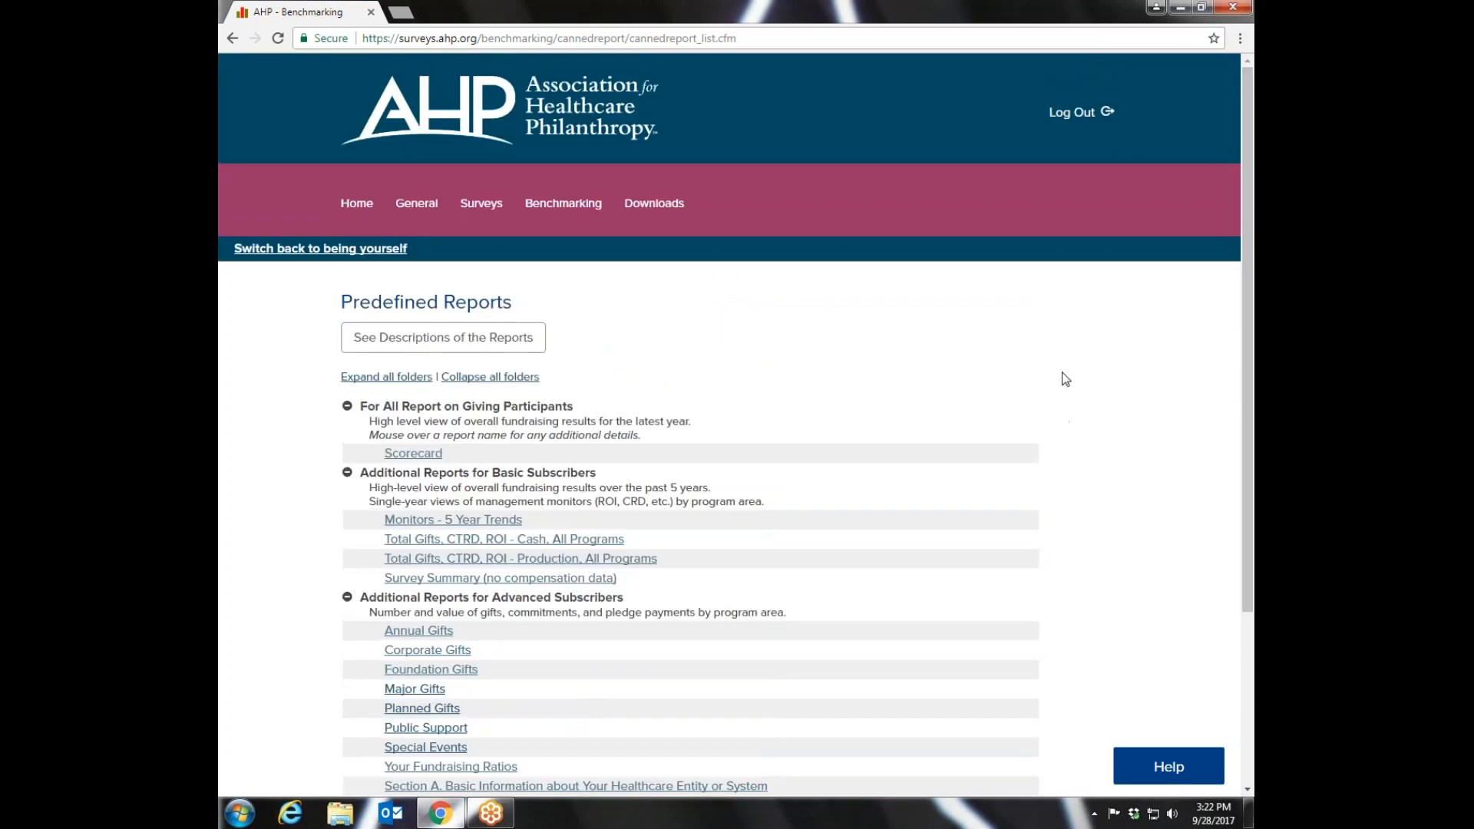
mouse_move(560, 223)
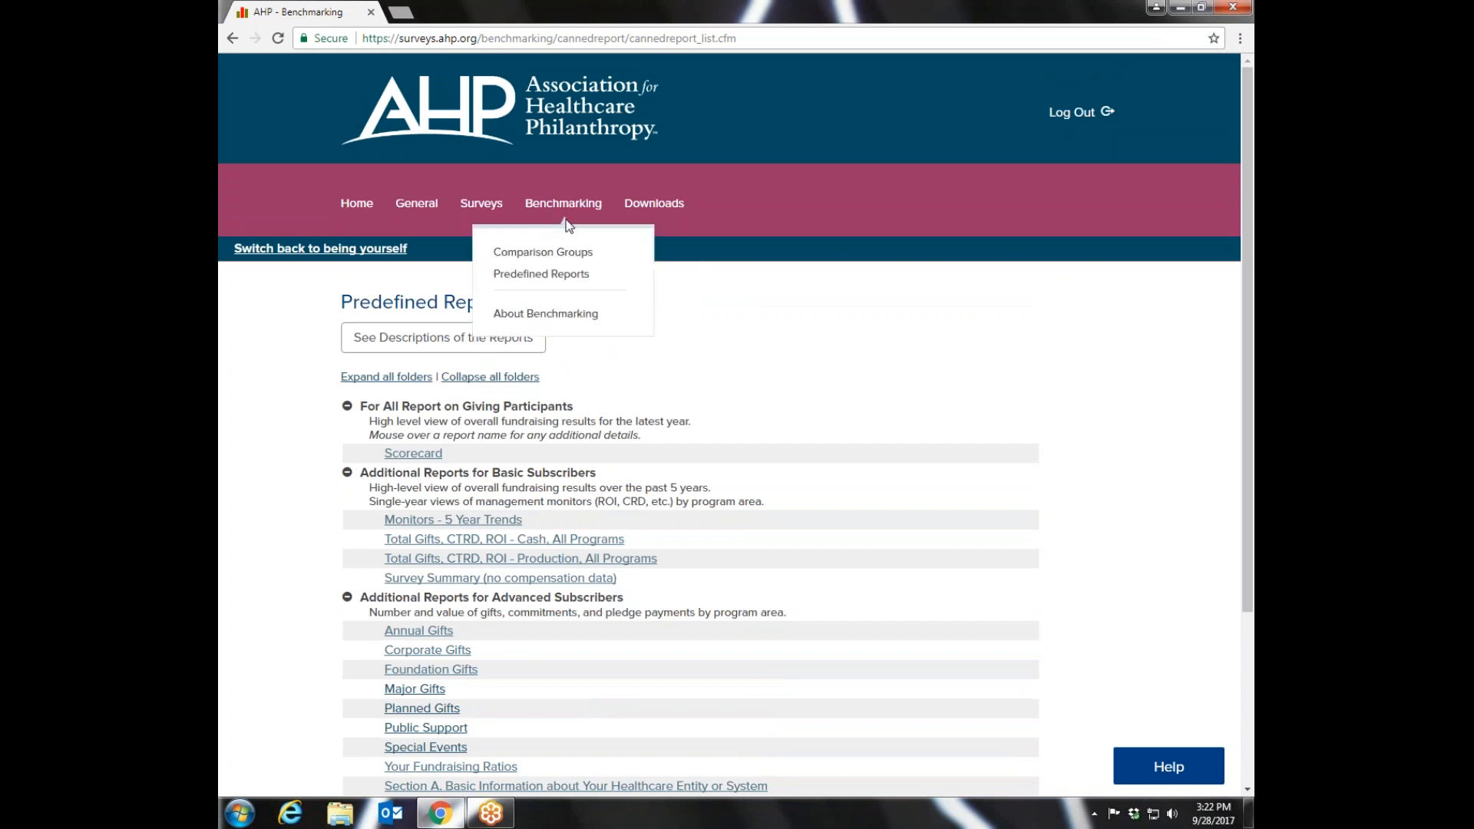
left_click(540, 254)
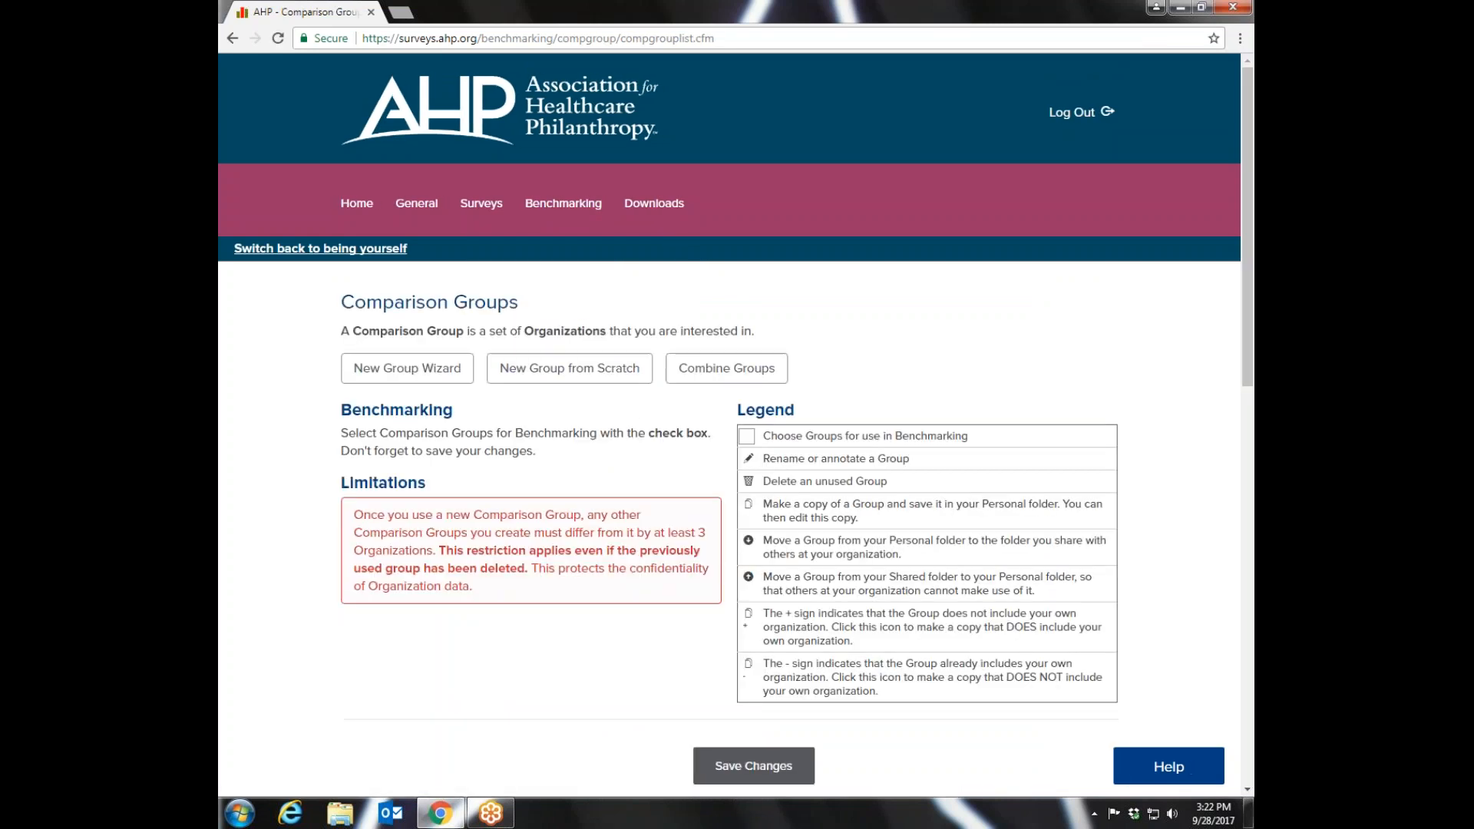
- Examine which public and personal comparison groups are available and which are chosen for use in benchmarking
left_click_drag(1253, 227, 1253, 581)
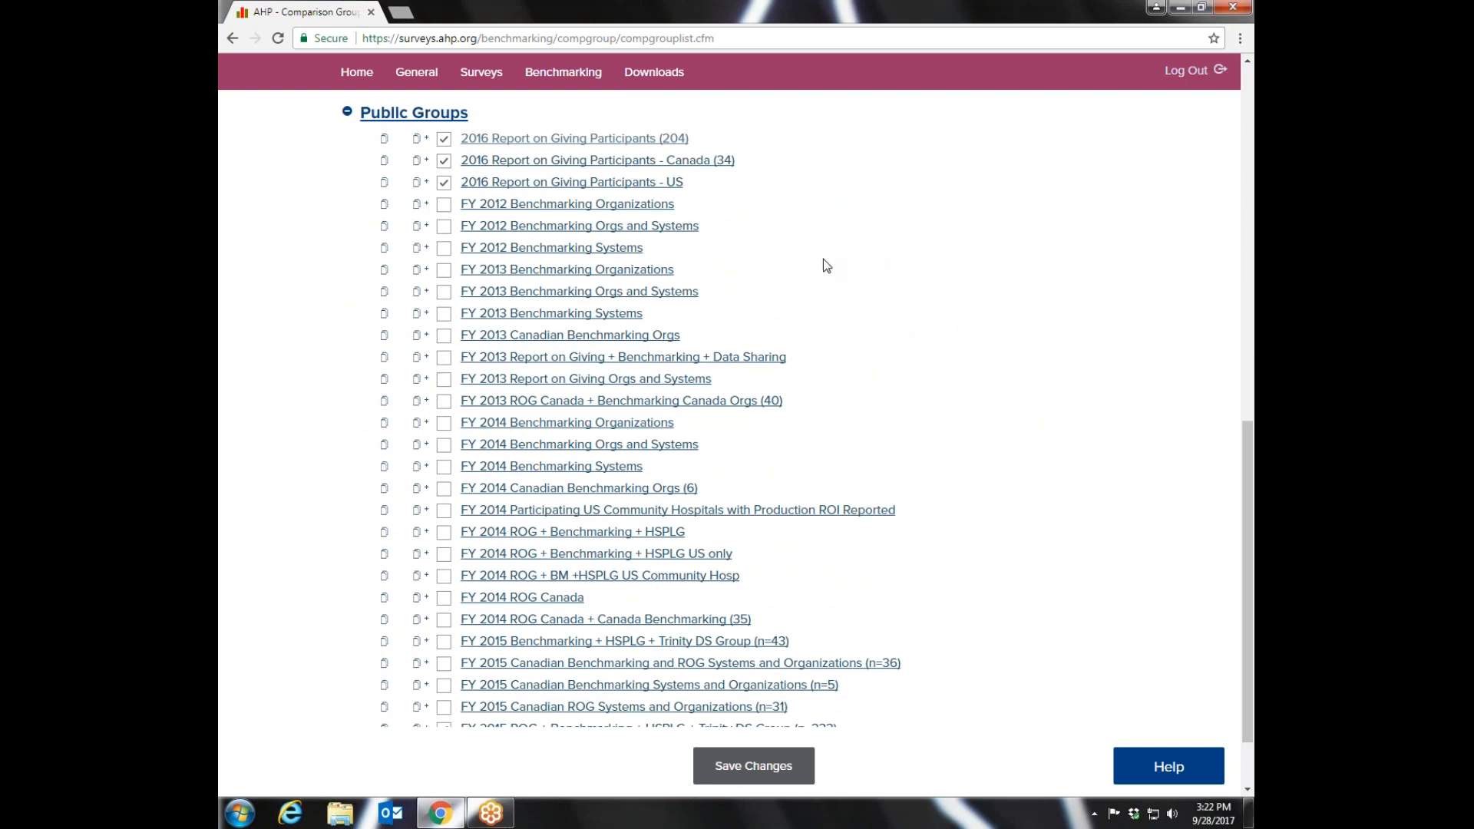
mouse_move(1250, 478)
left_mouse_down()
mouse_move(1250, 512)
mouse_move(1252, 465)
left_mouse_up()
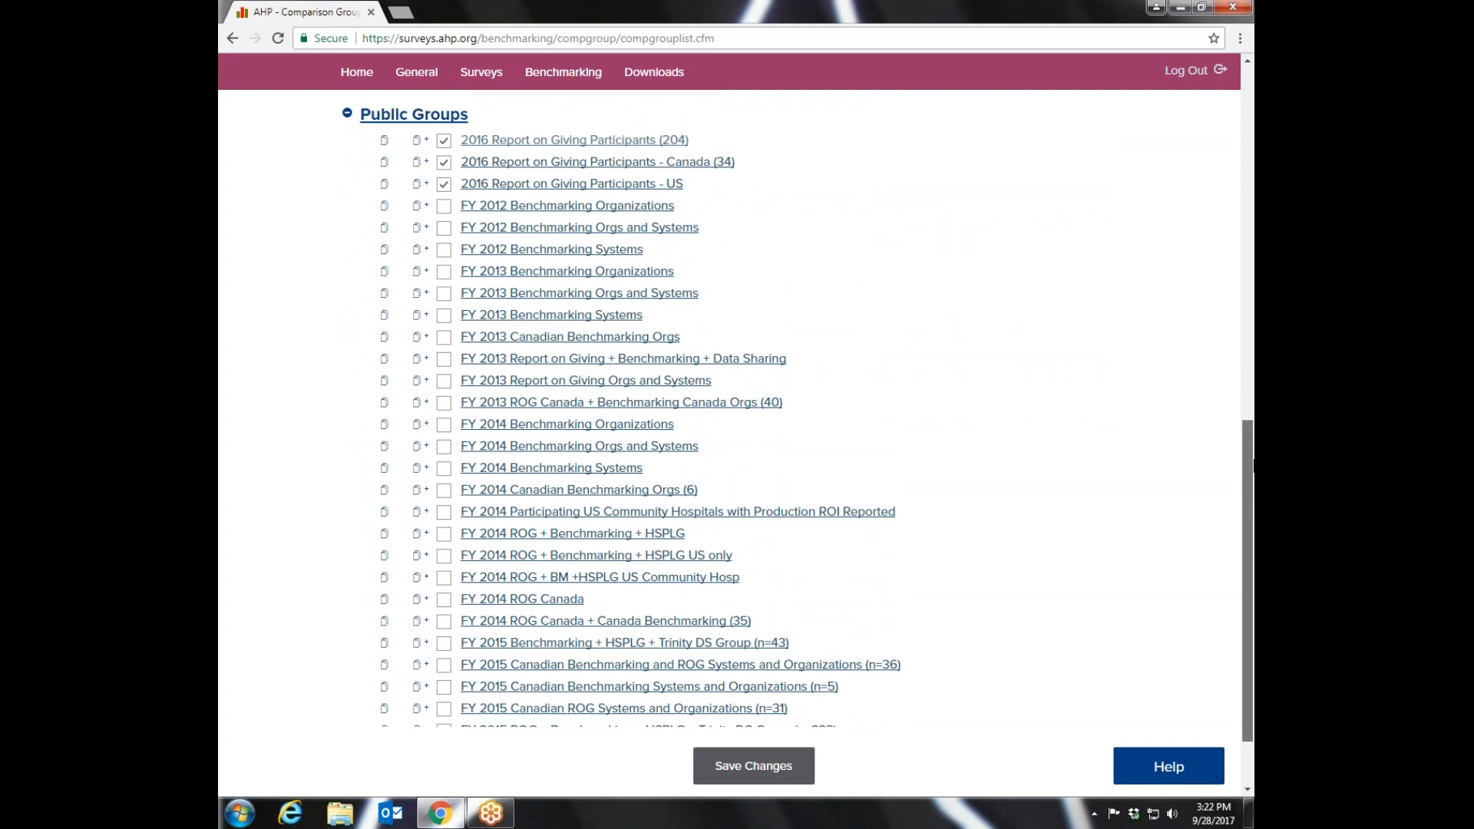
left_click_drag(1254, 466, 1254, 465)
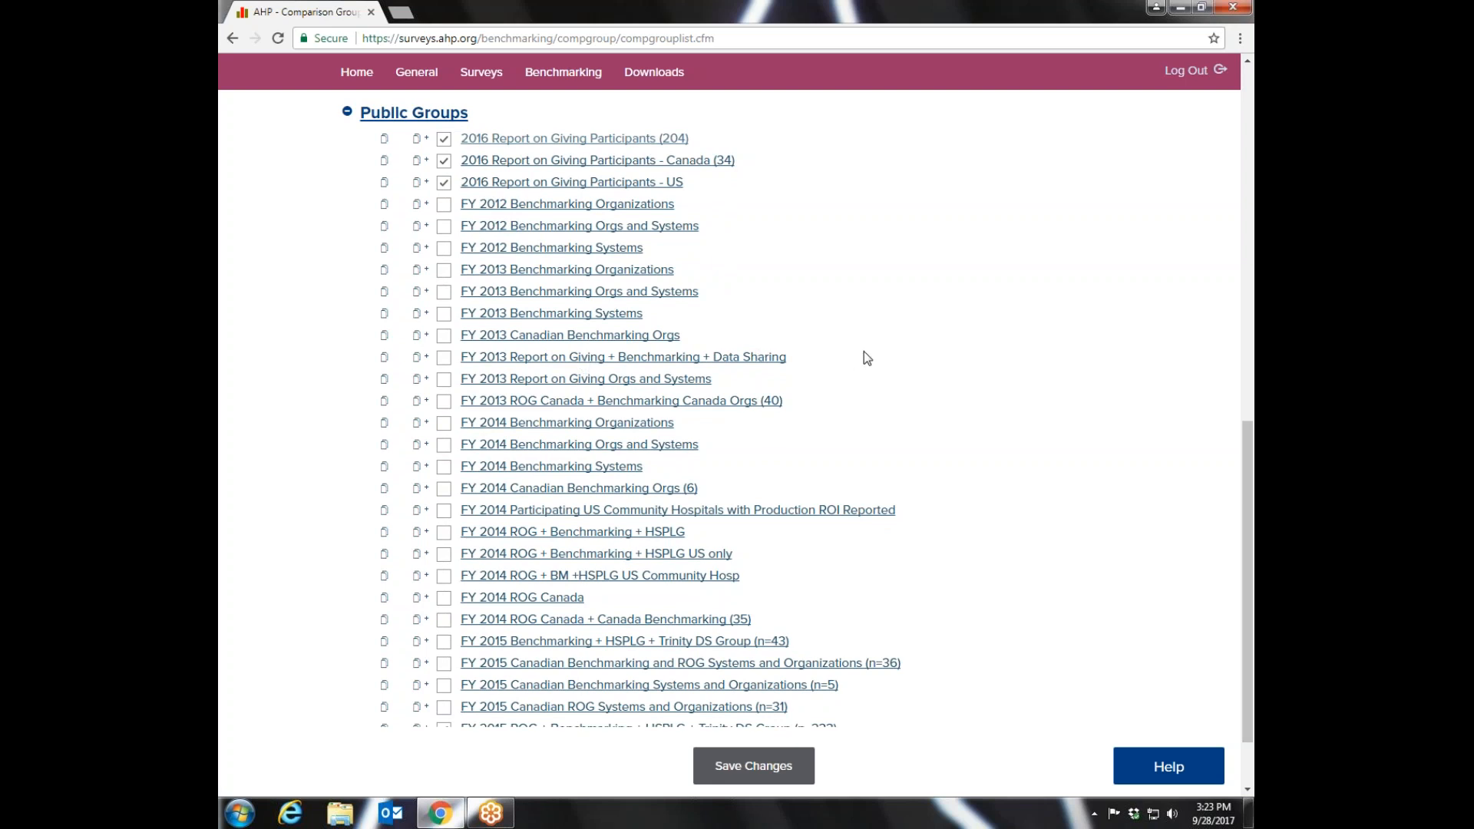
left_click_drag(1245, 461, 1247, 505)
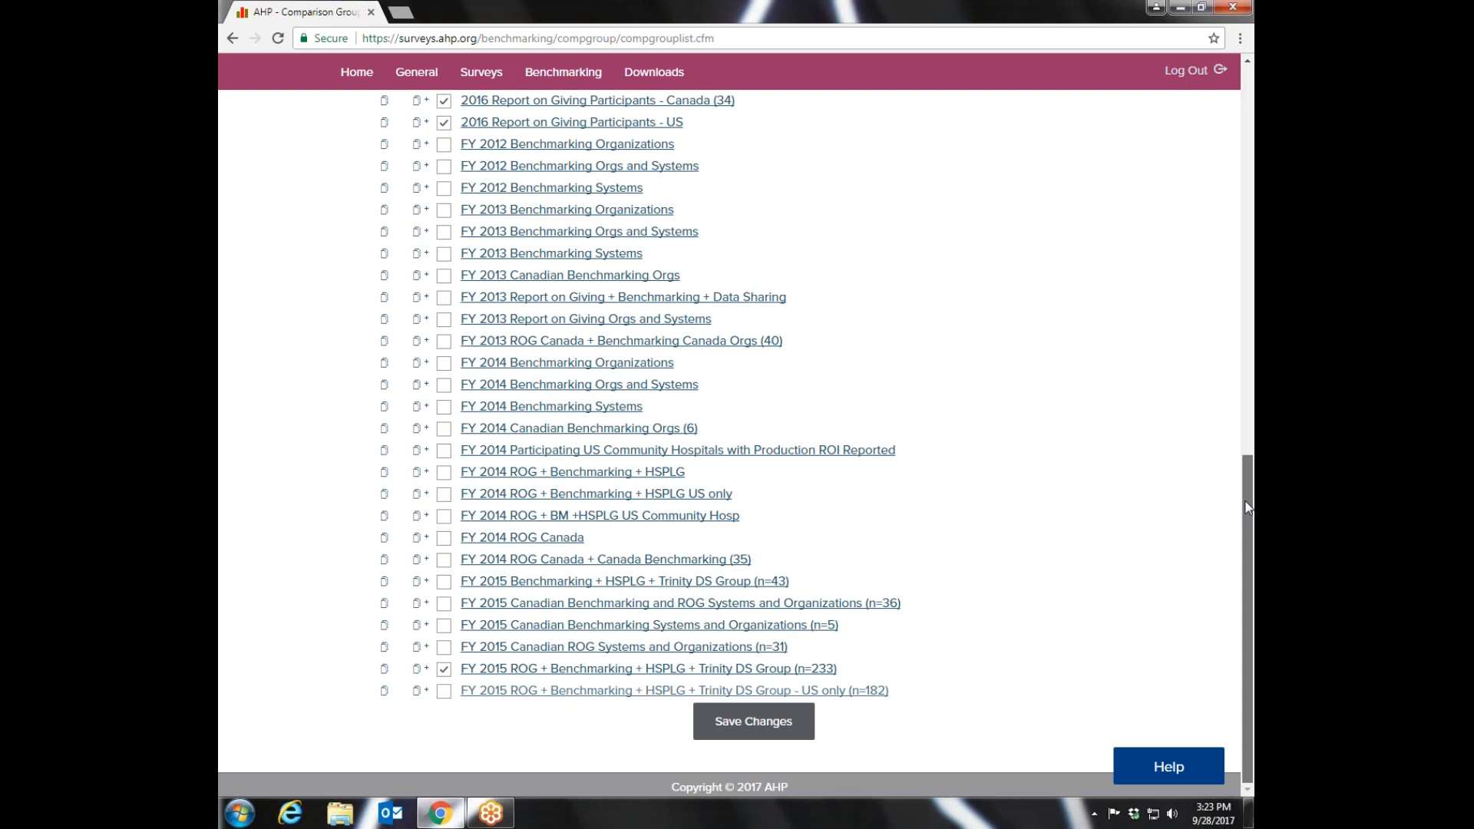
left_click_drag(1247, 482, 1247, 455)
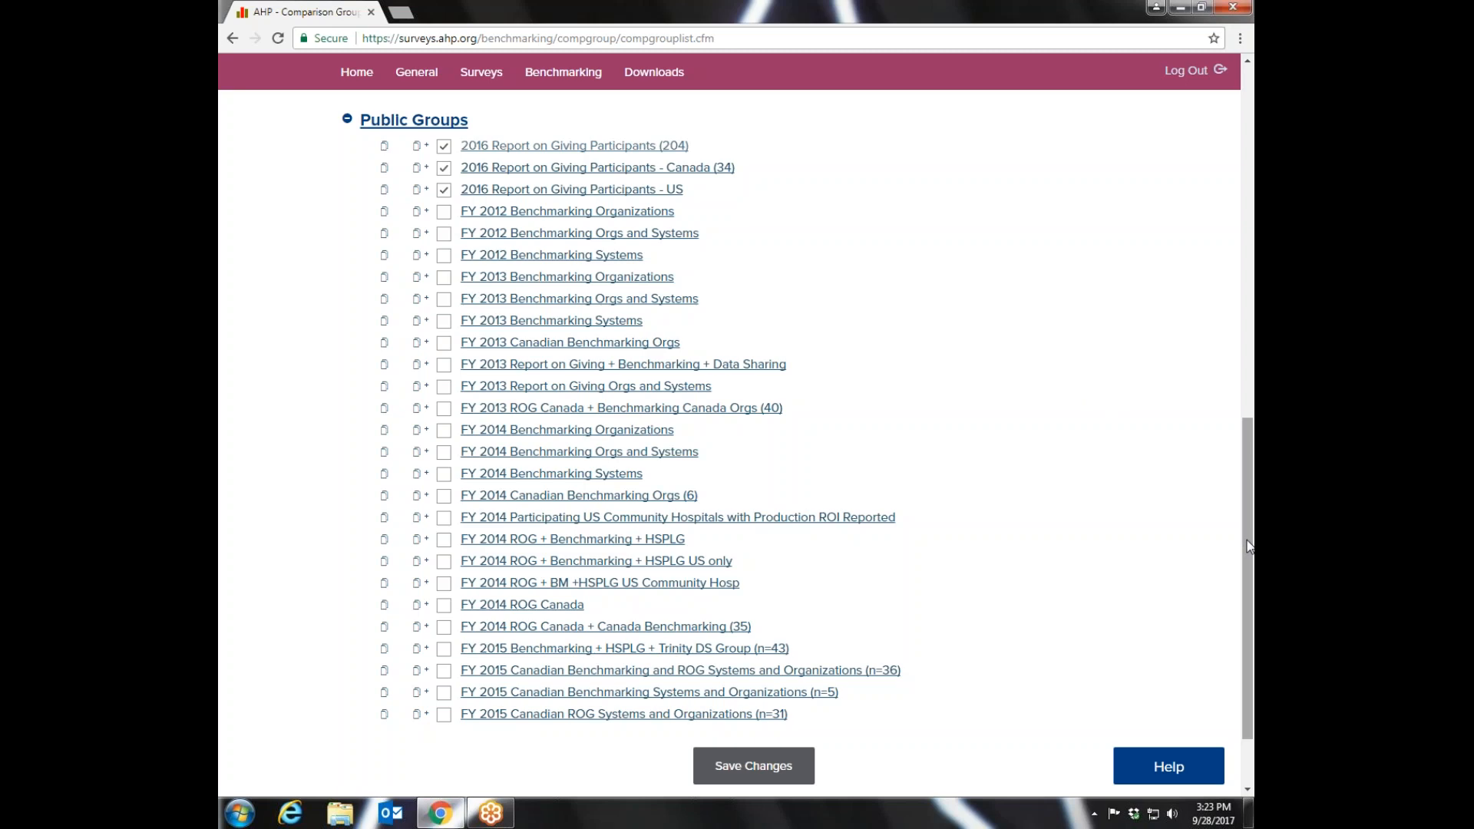
left_click_drag(1248, 546, 1233, 431)
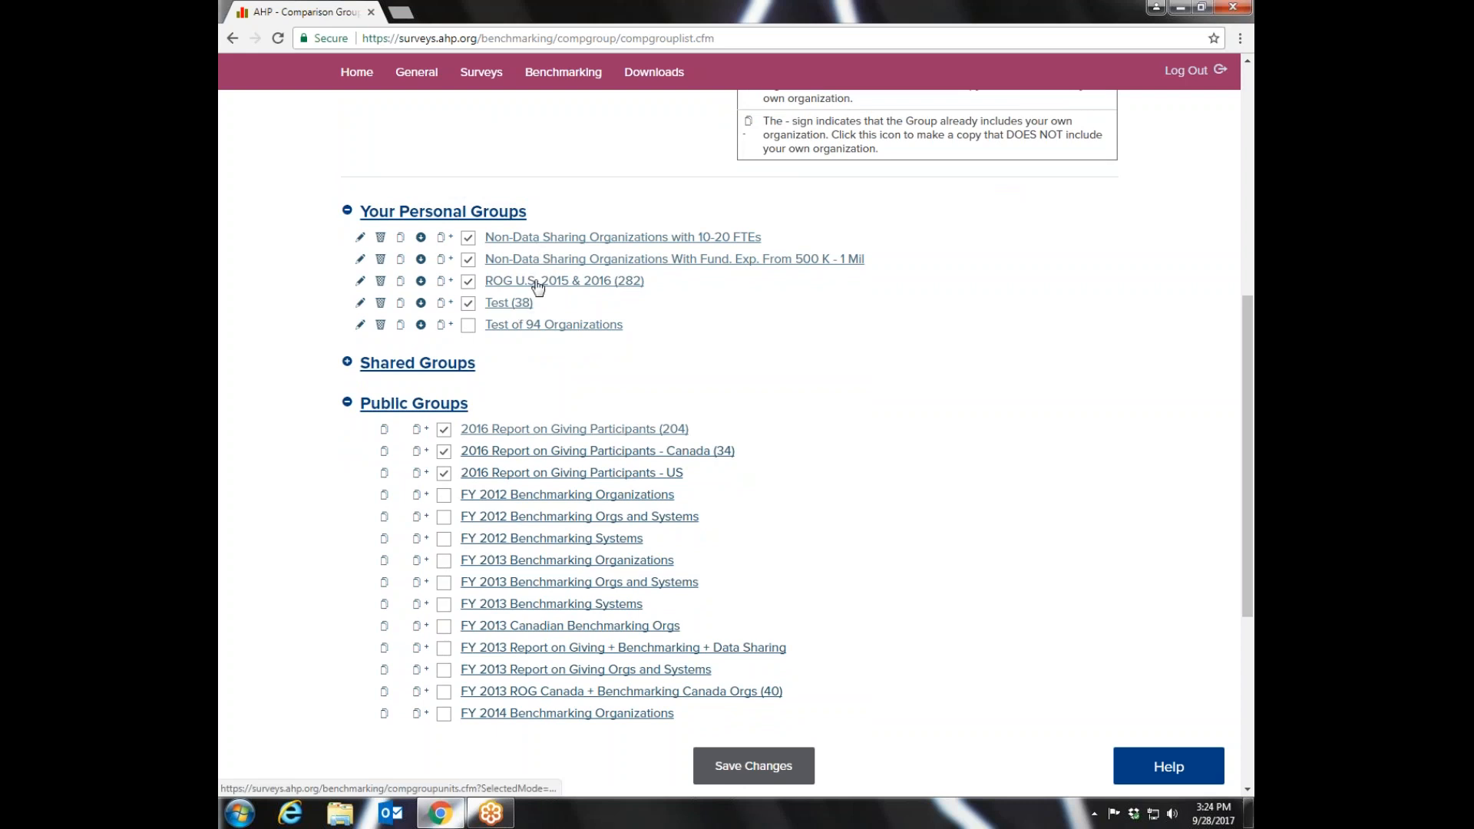
mouse_move(490, 223)
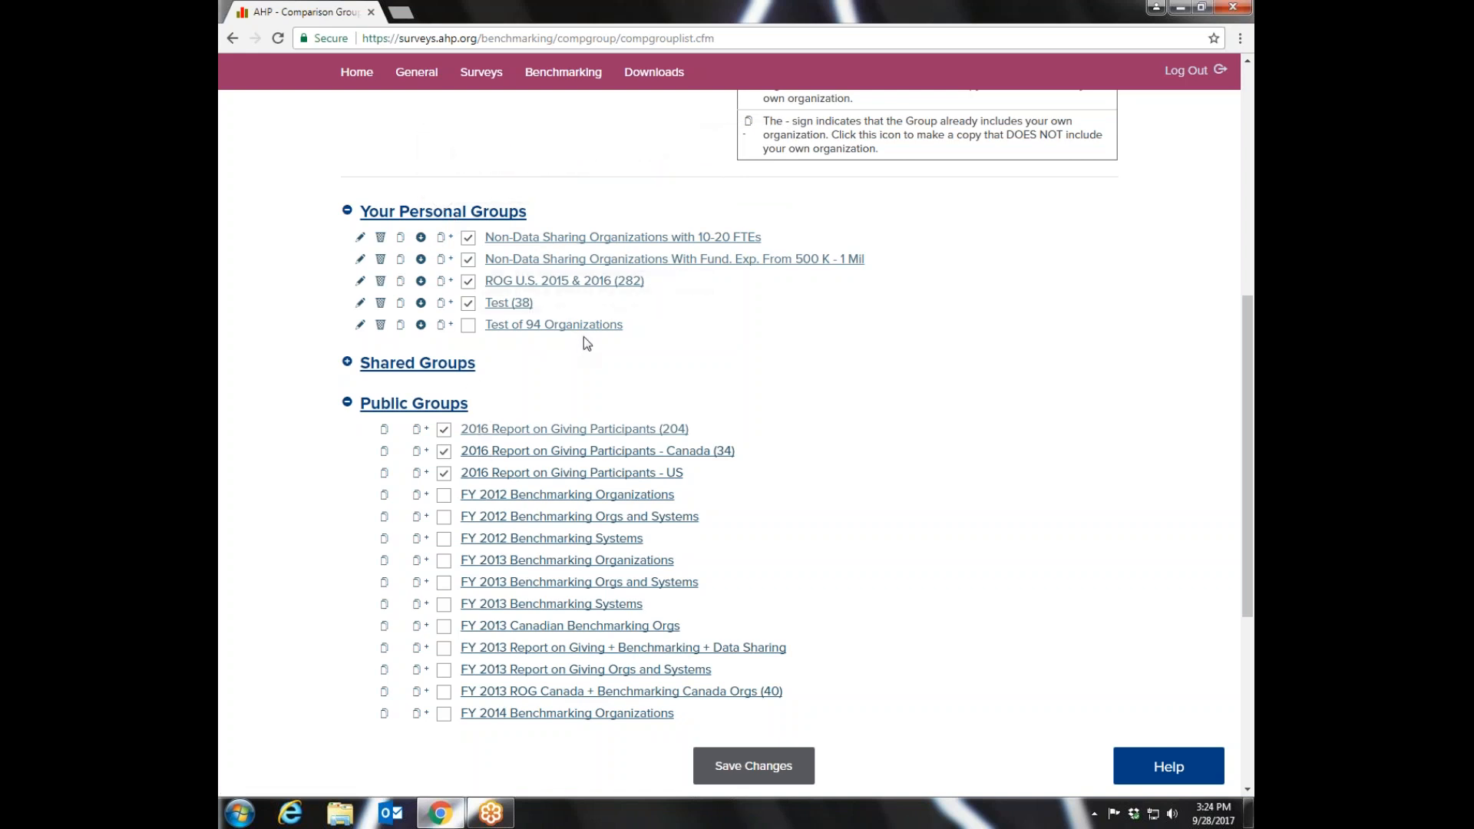
- Move the personal group Non-Data Sharing Organizations with 10-20 FTEs to the shared groups and expand that folder
mouse_move(444, 370)
left_click_drag(1249, 343, 1252, 199)
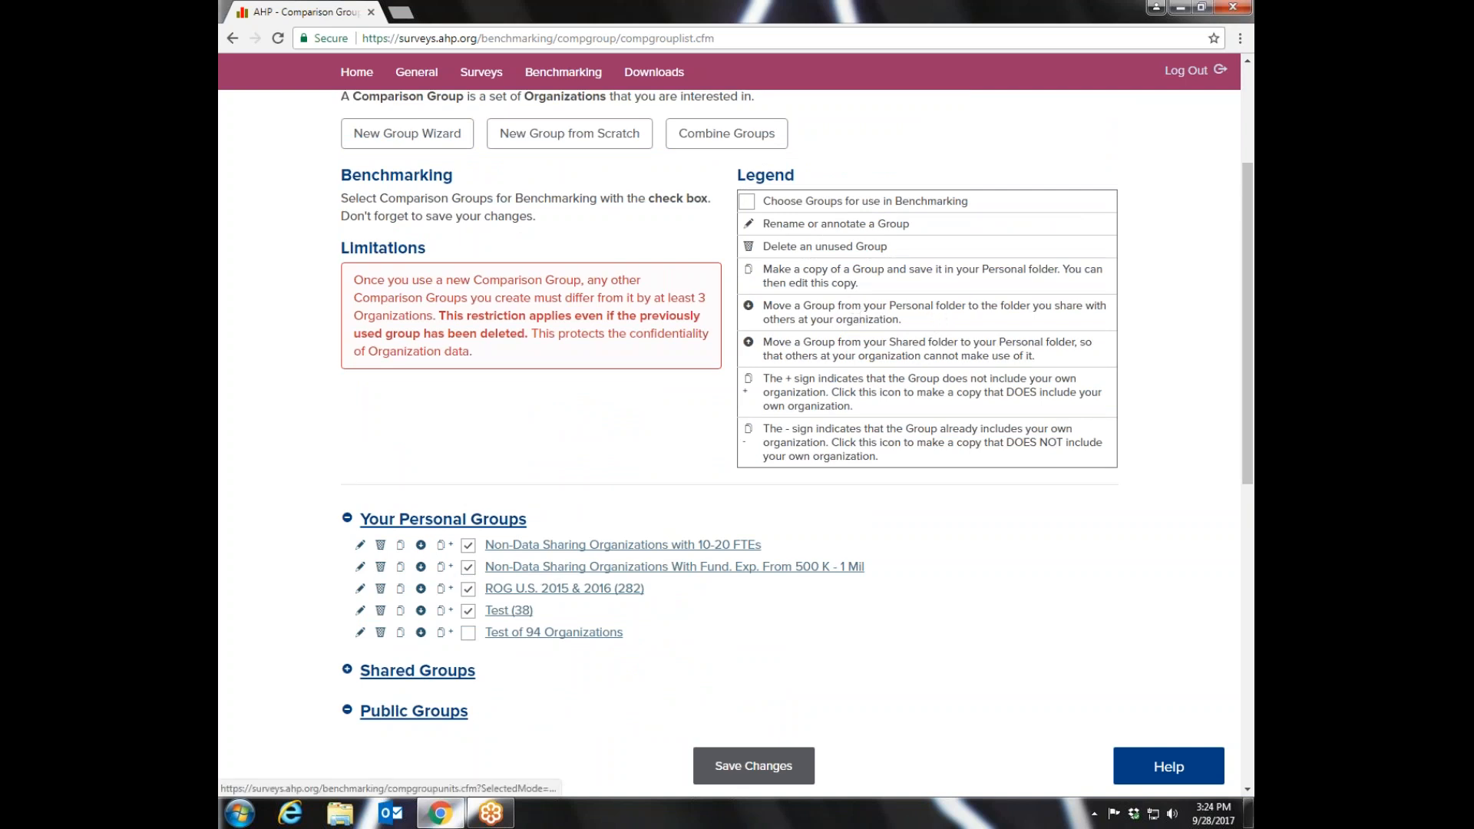
left_click(421, 546)
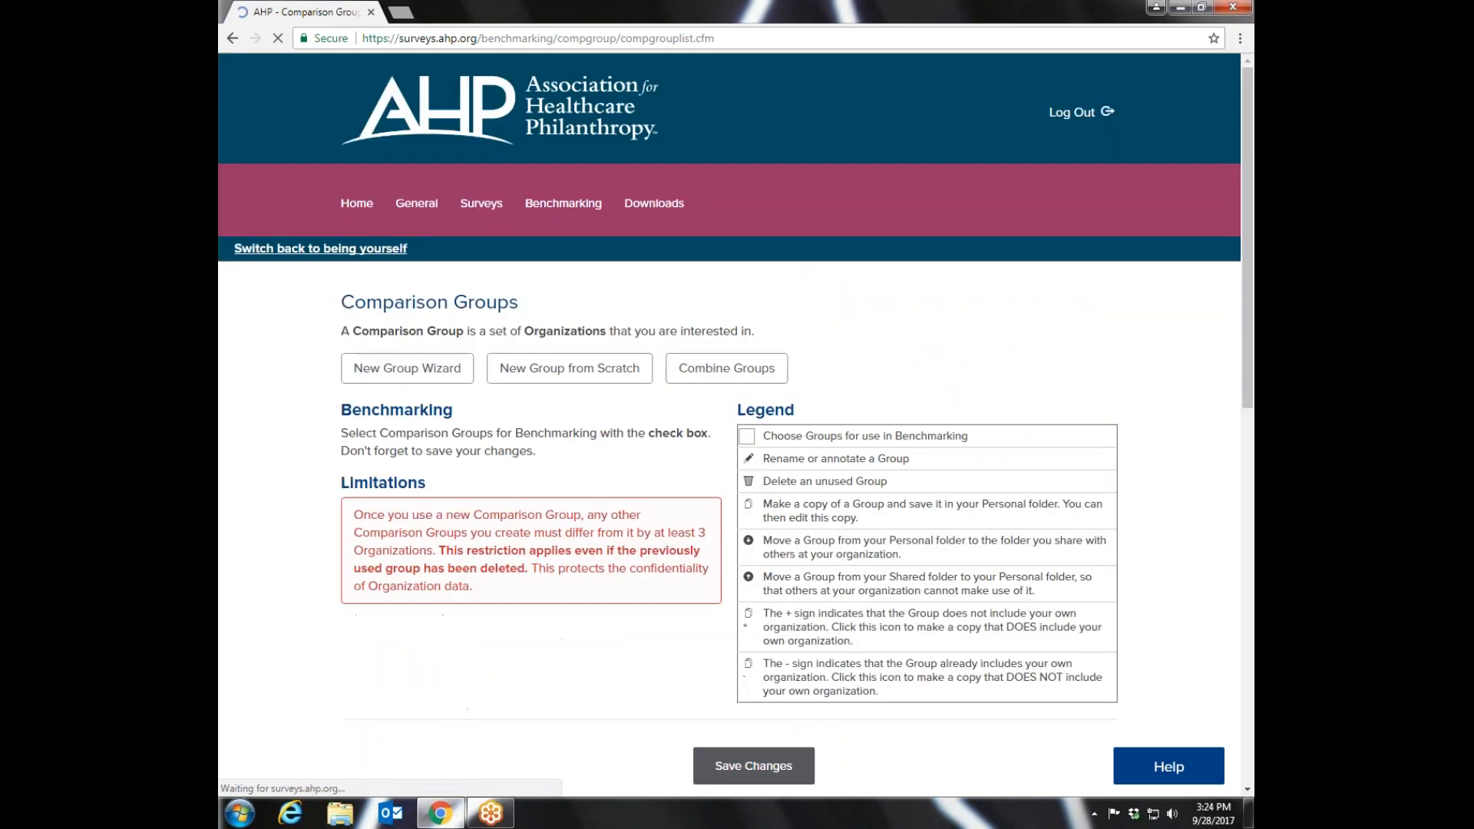
scroll(919, 443, "down", 7)
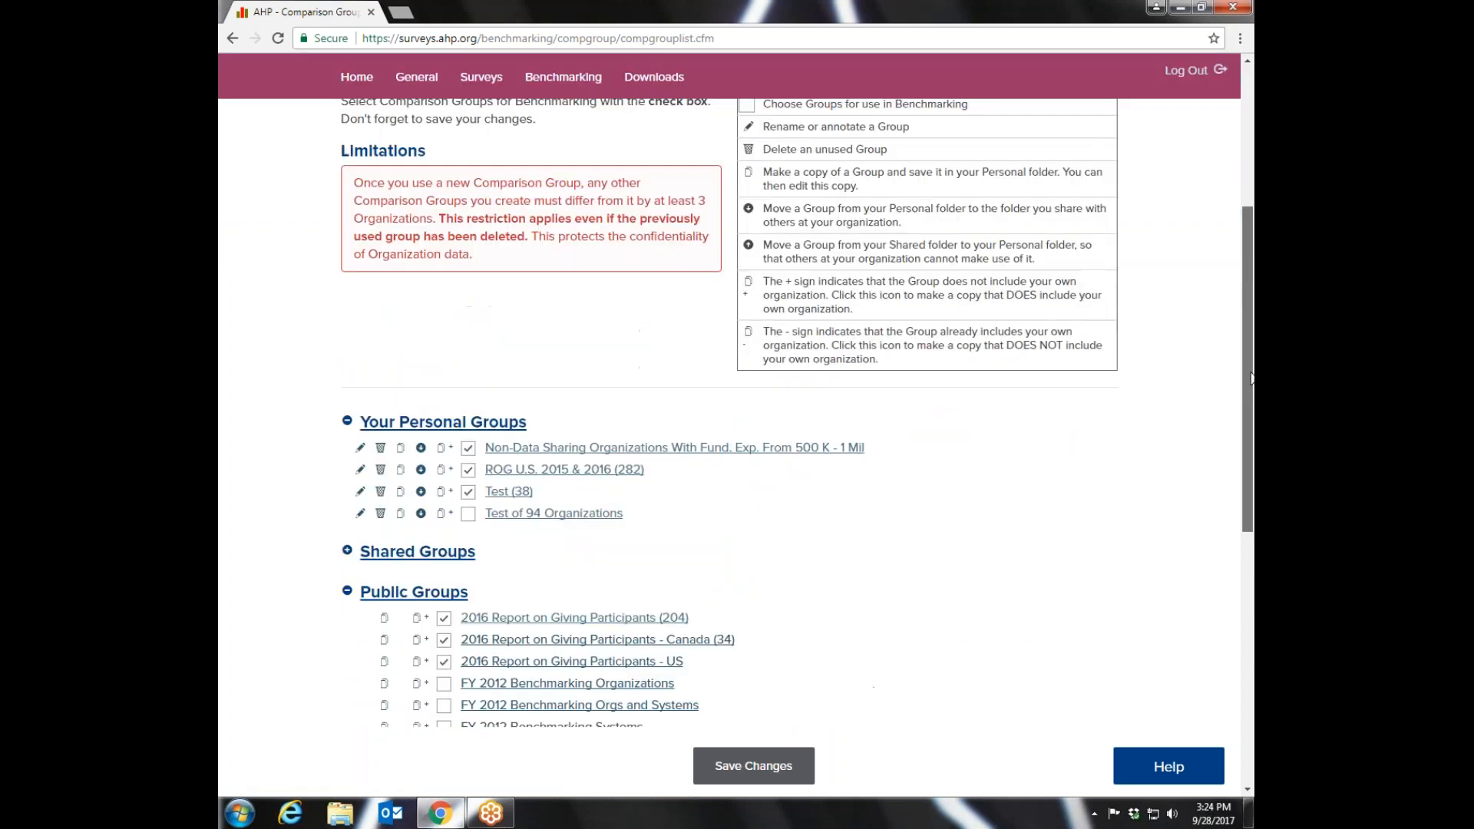
left_click(419, 376)
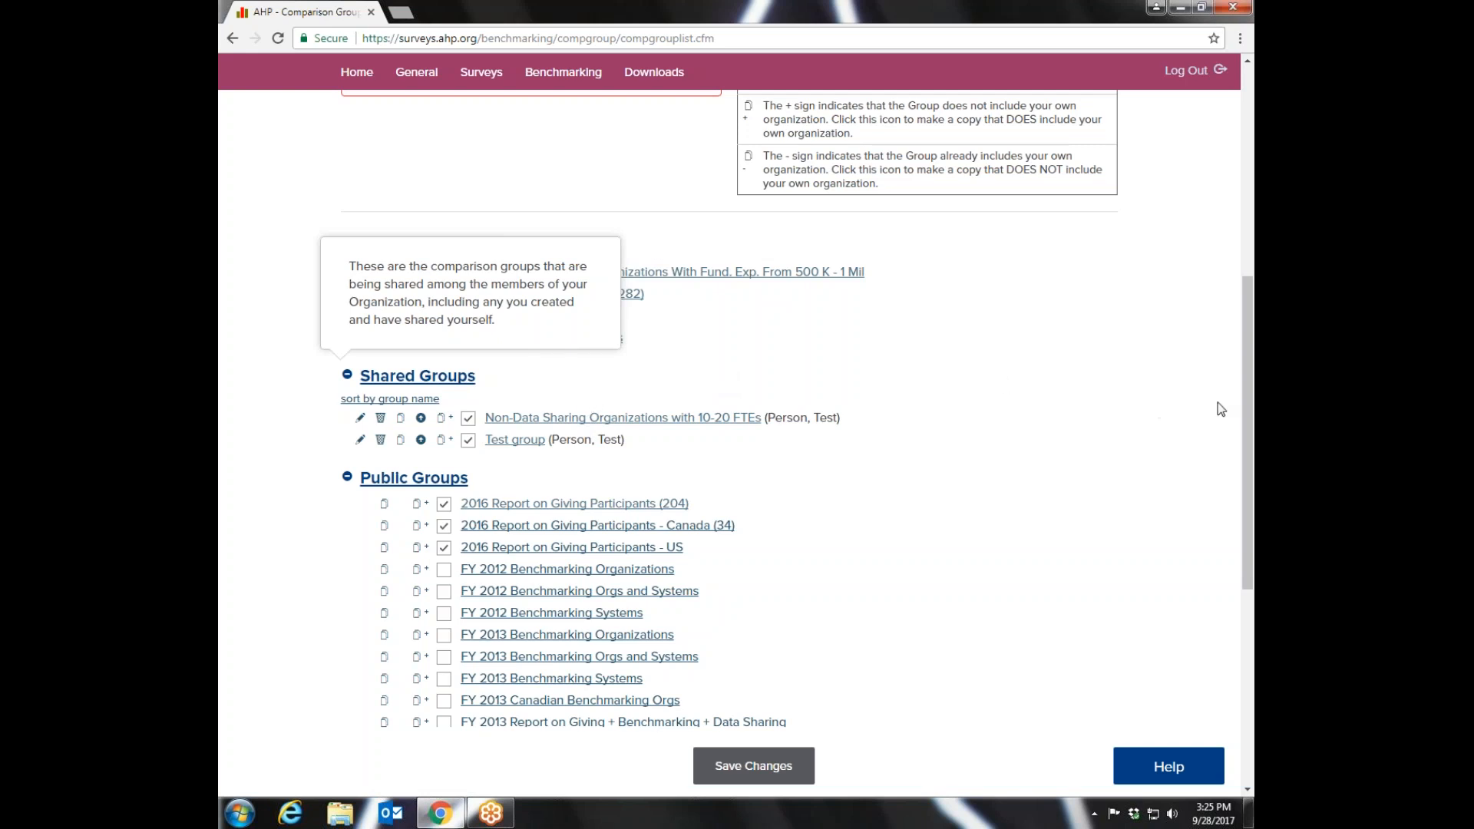
- Start a new comparison group with the New Group Wizard
left_click_drag(1240, 394, 1253, 311)
scroll(1218, 223, "up", 4)
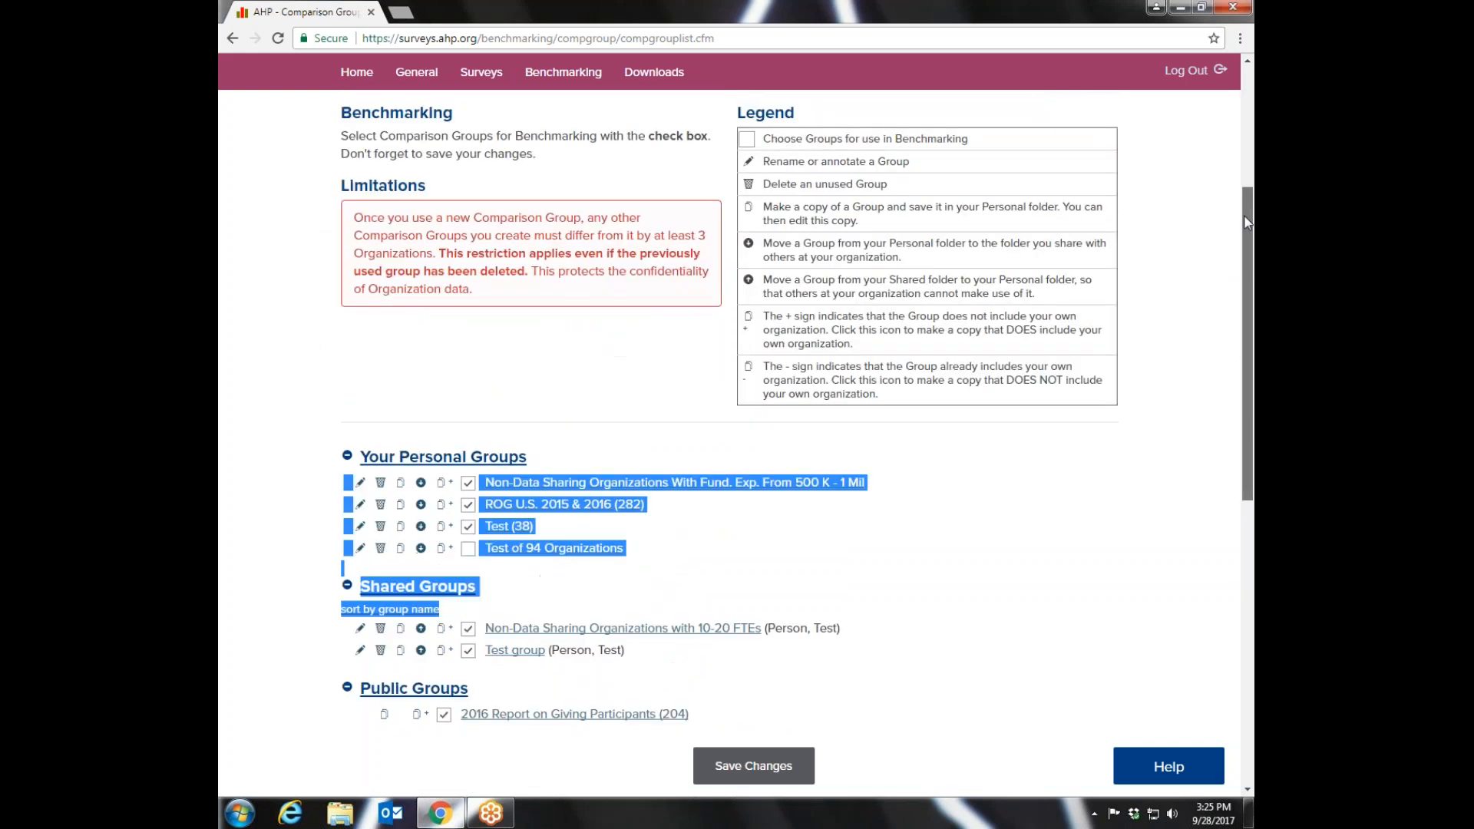
left_click(579, 442)
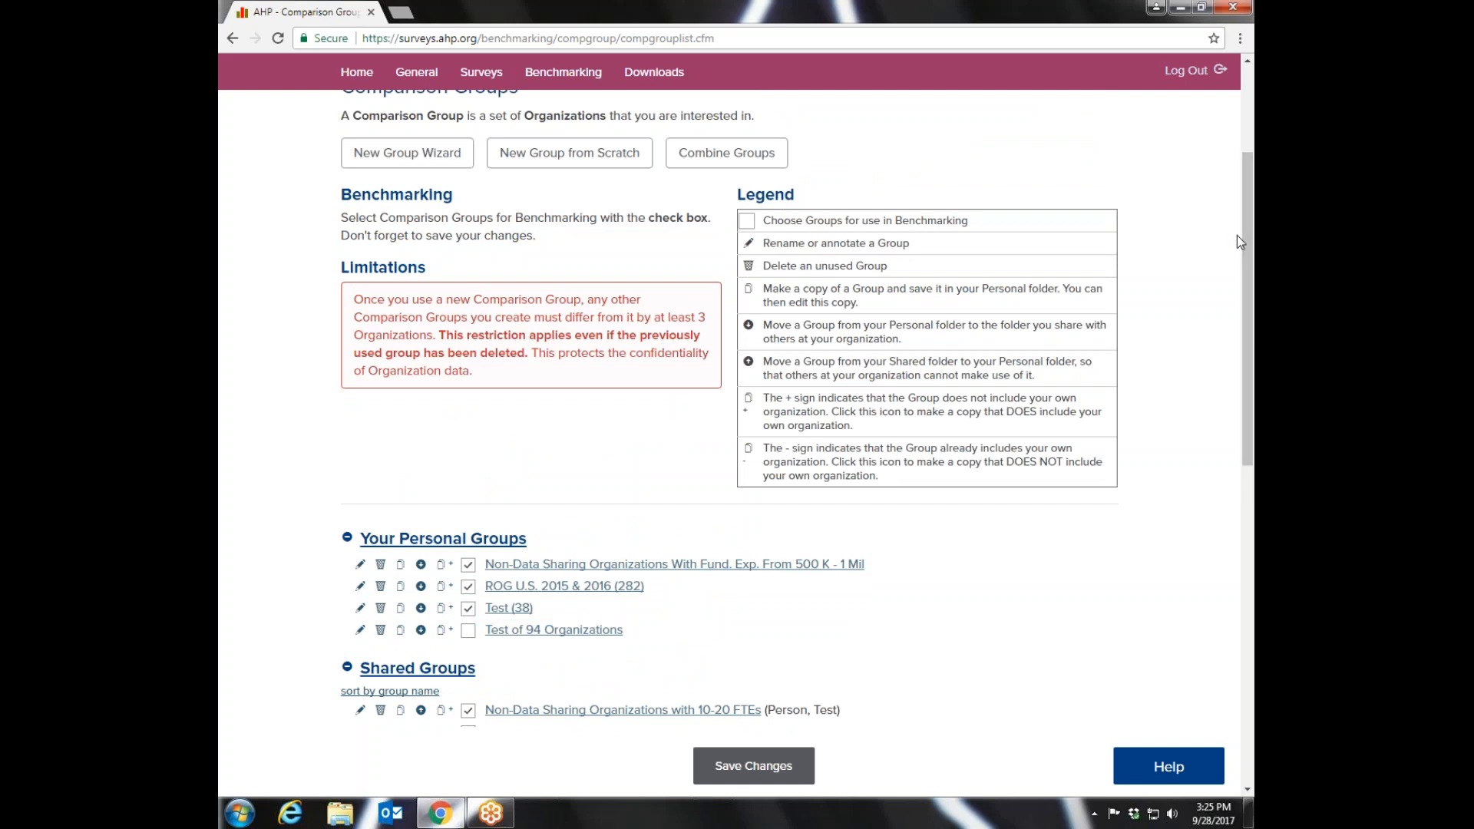
scroll(1237, 235, "up", 2)
scroll(1221, 222, "up", 1)
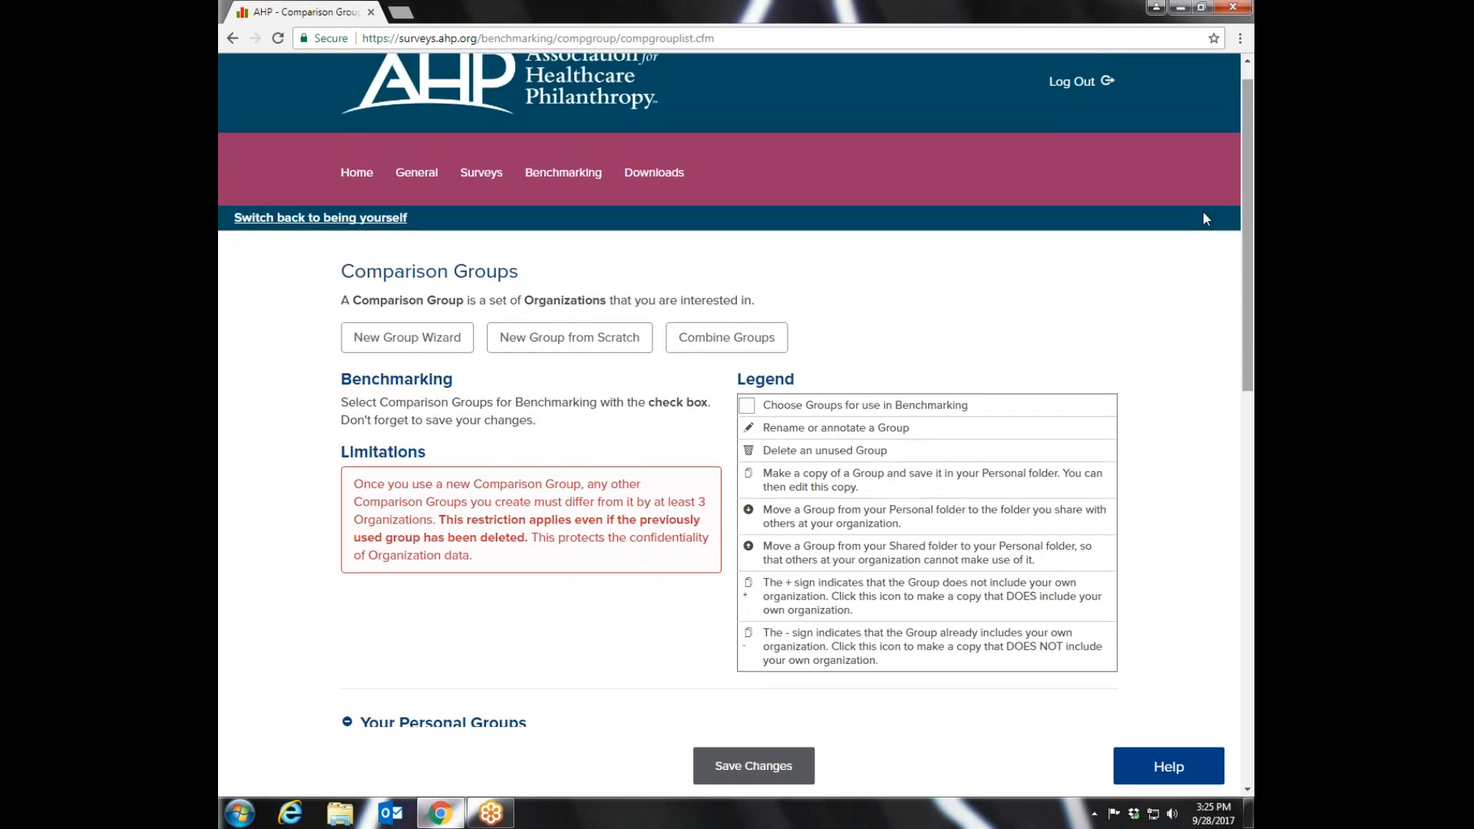
left_click(414, 345)
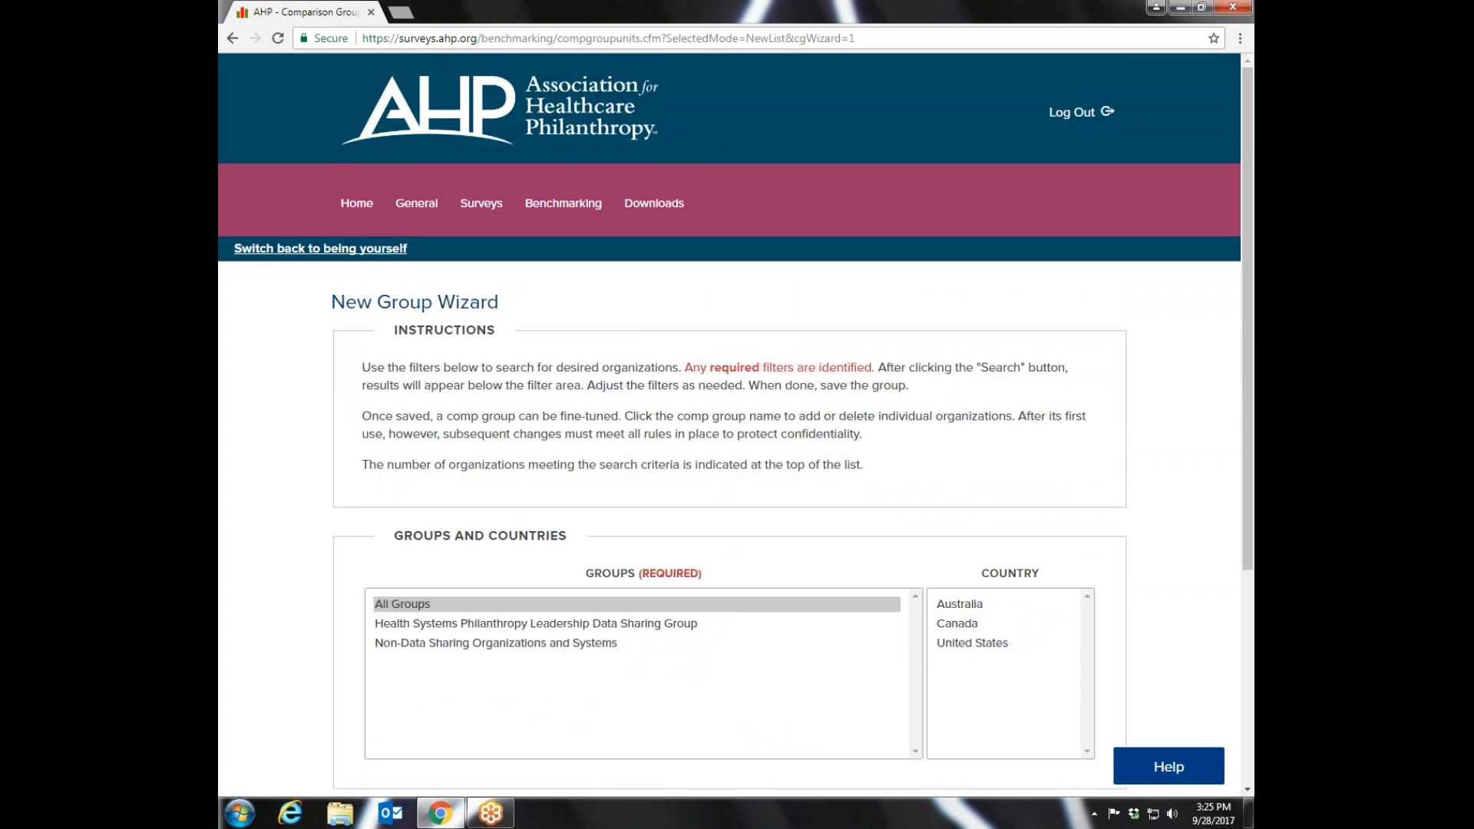
- Filter the new group to Non-Data Sharing Organizations and Systems in the United States
left_click_drag(1250, 296, 1244, 429)
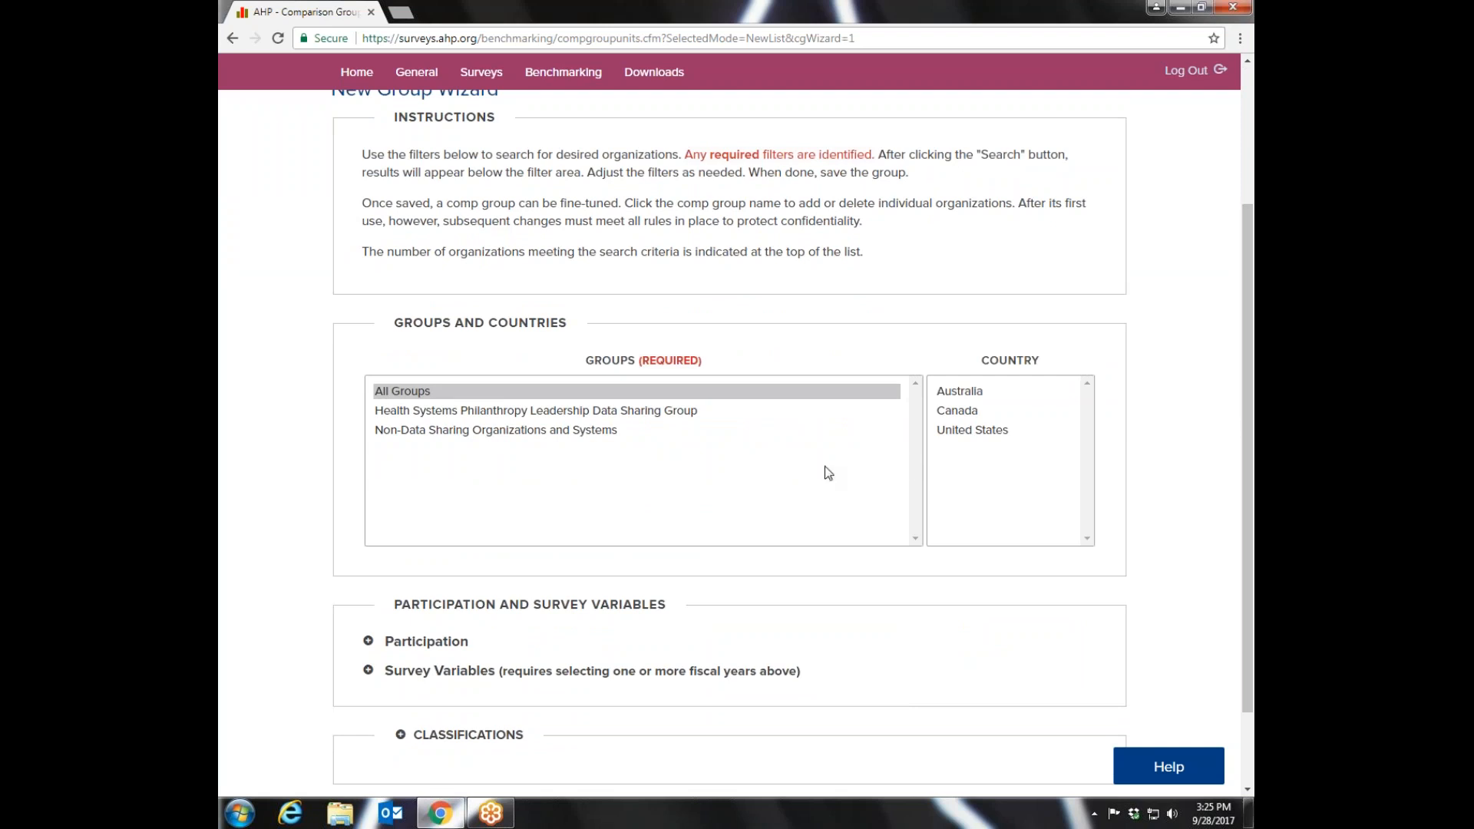
left_click(433, 435)
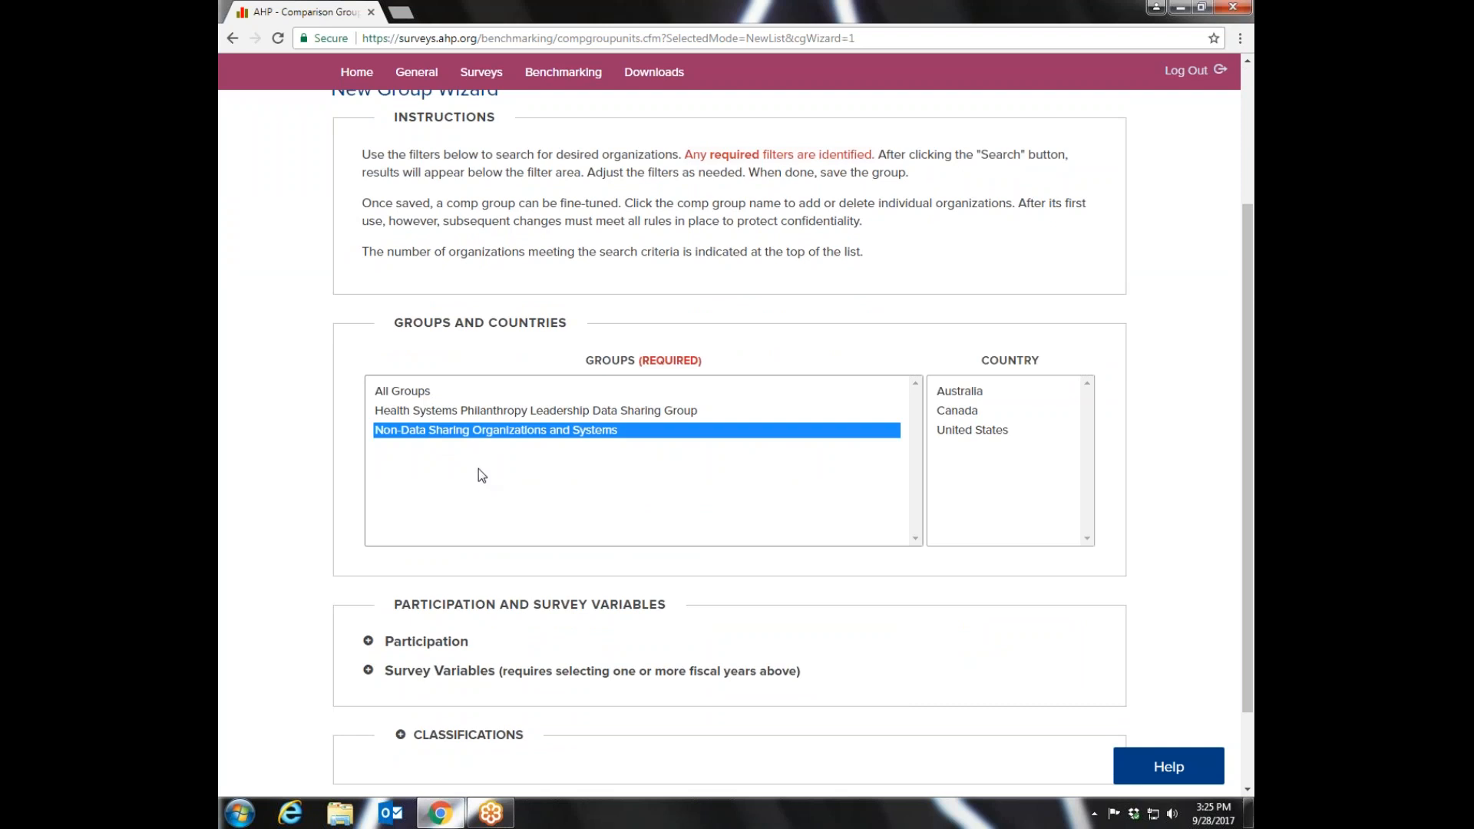
left_click(970, 431)
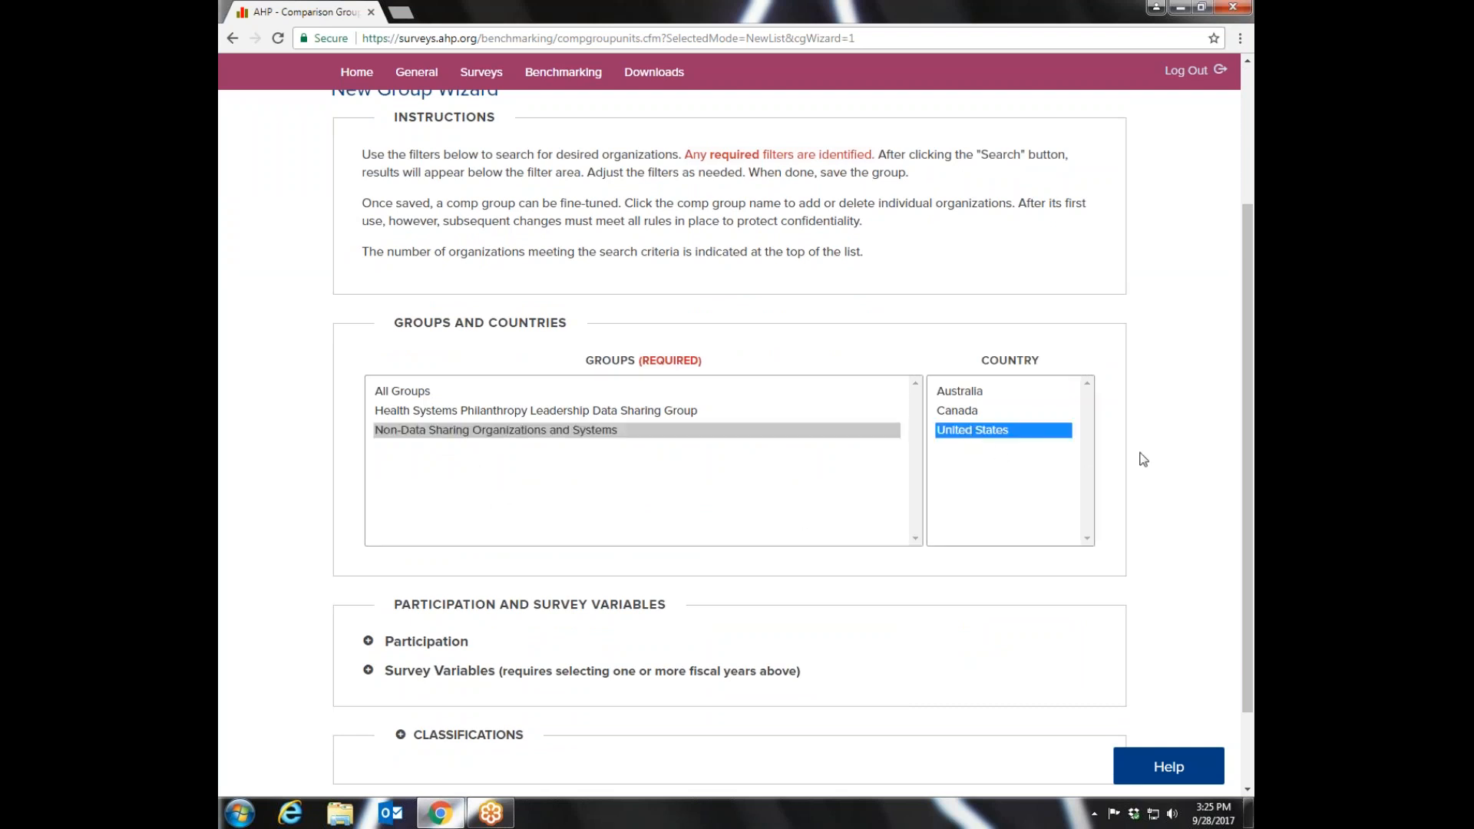
- Expand the Participation, Survey Variables and Classifications filters for the new group
scroll(1249, 357, "down", 2)
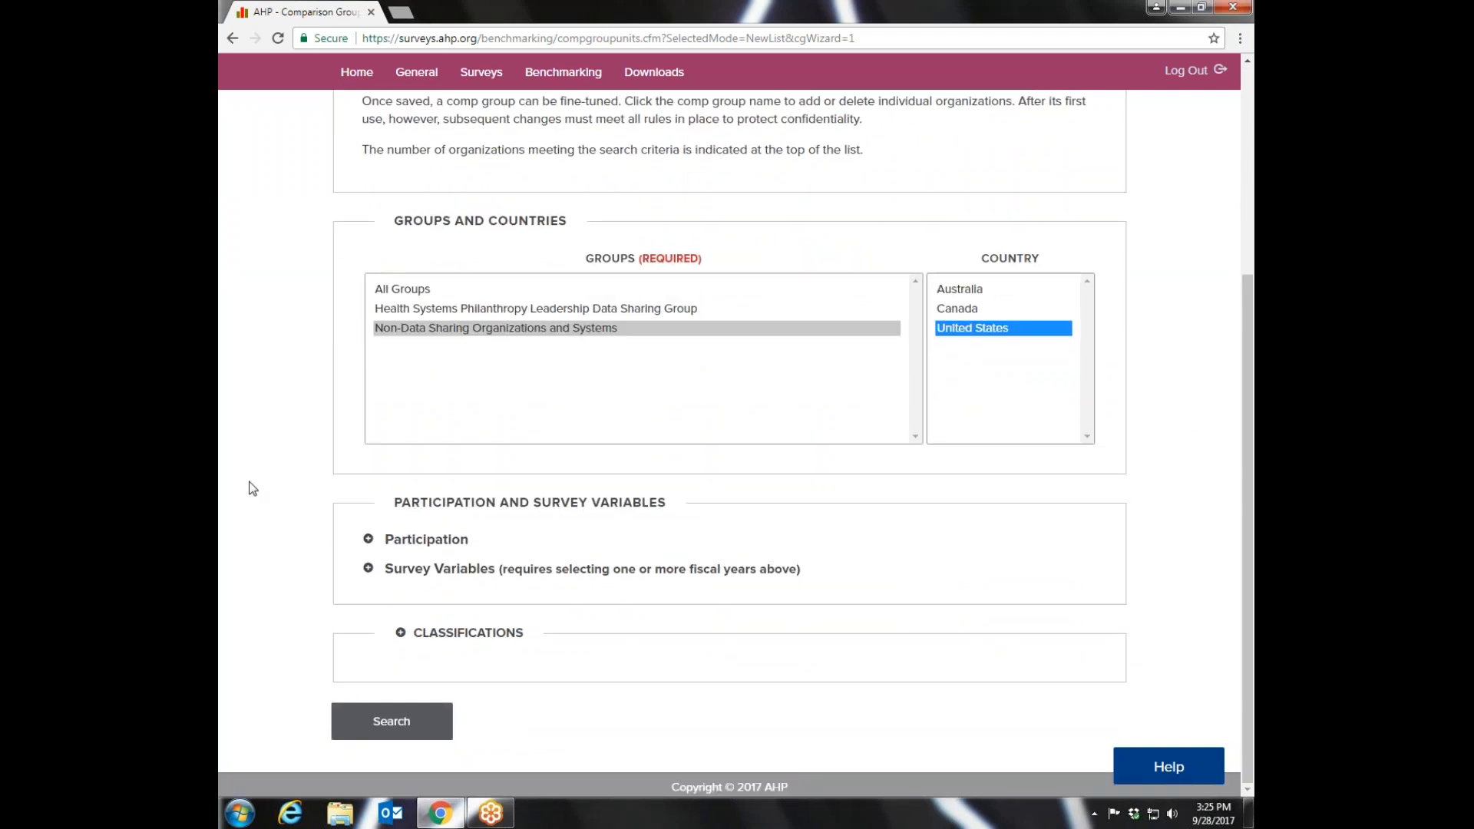
left_click(369, 540)
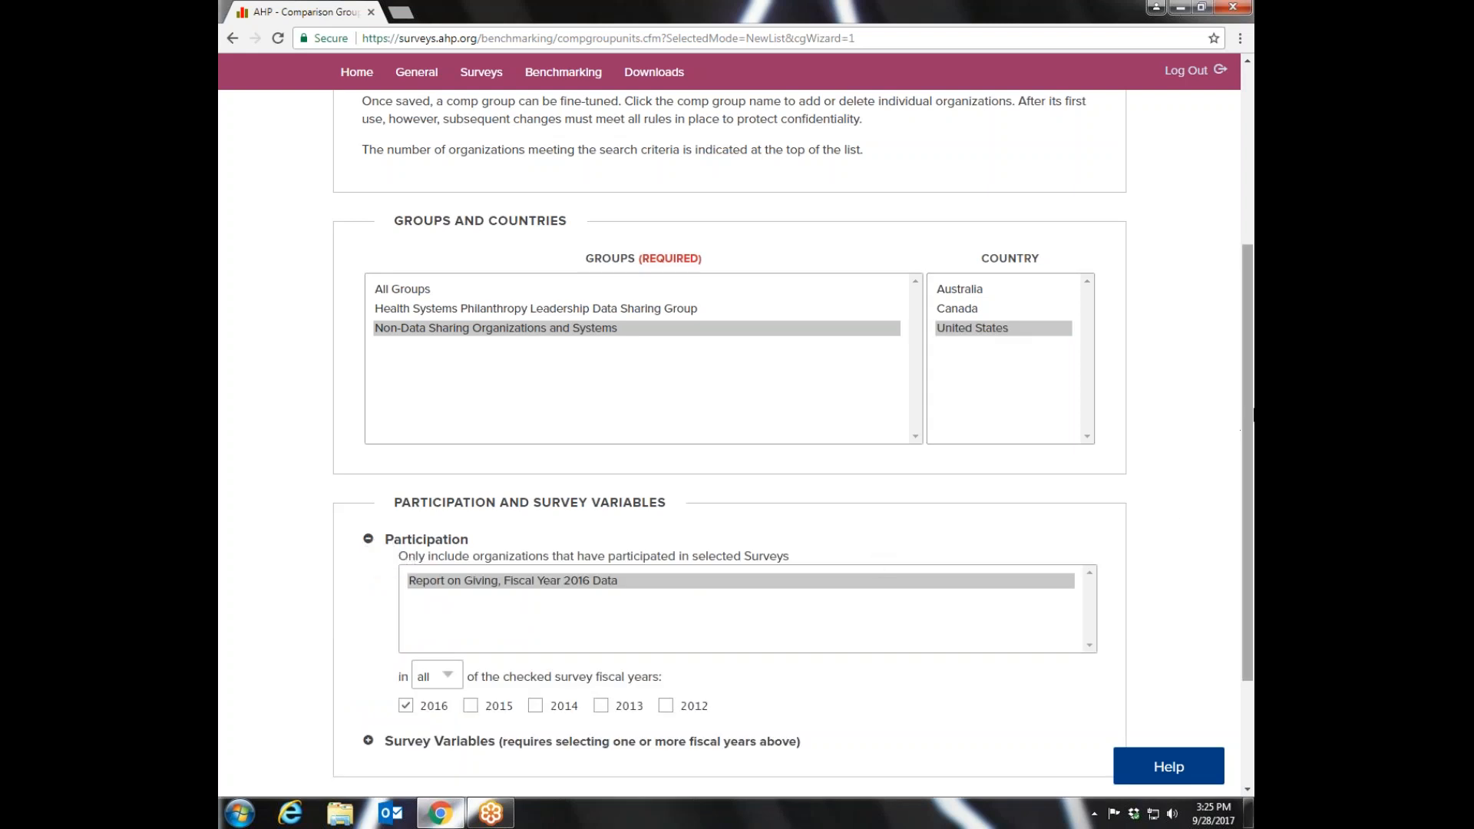
scroll(1249, 414, "down", 3)
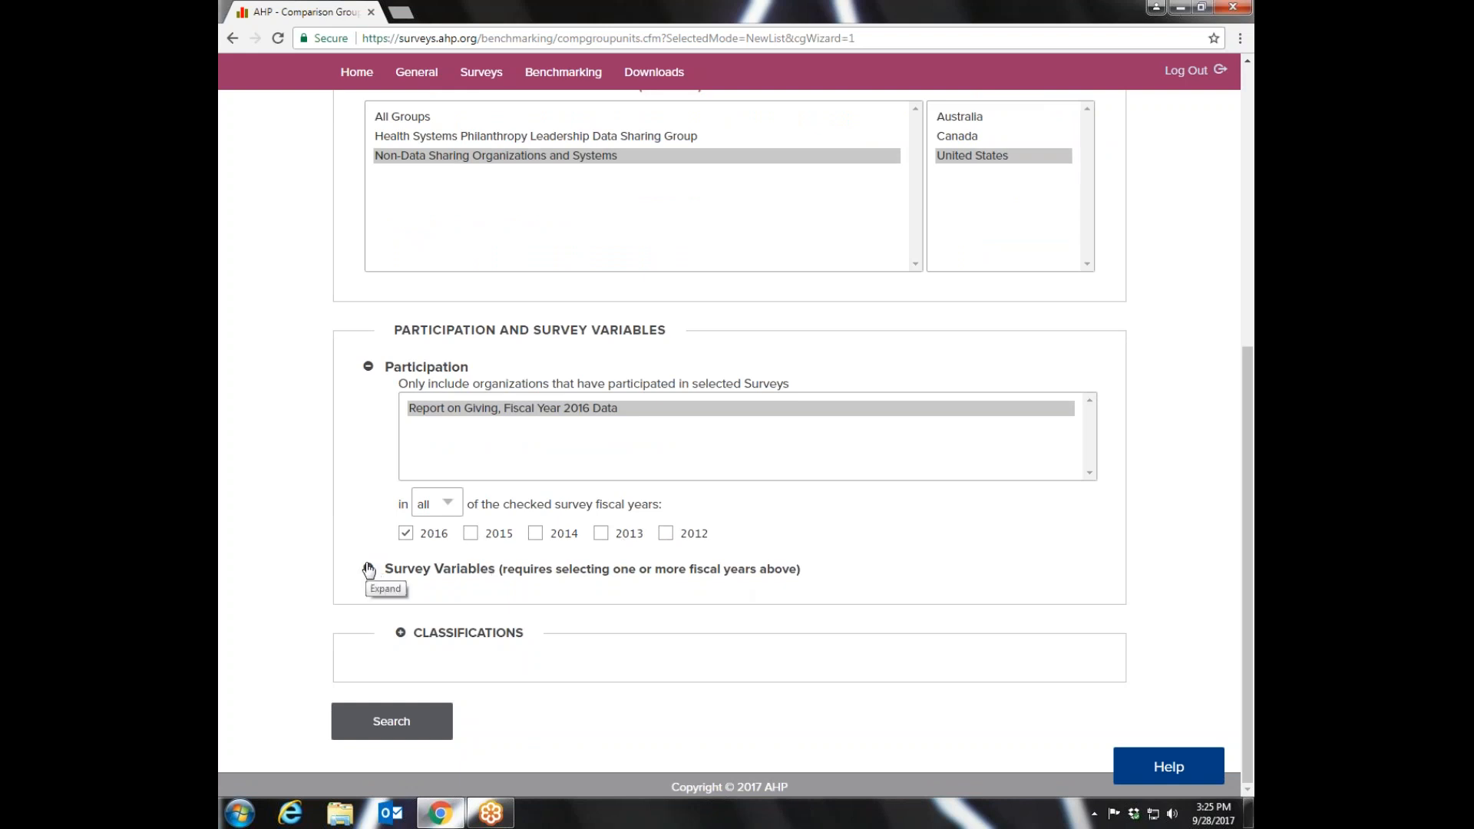
left_click(369, 569)
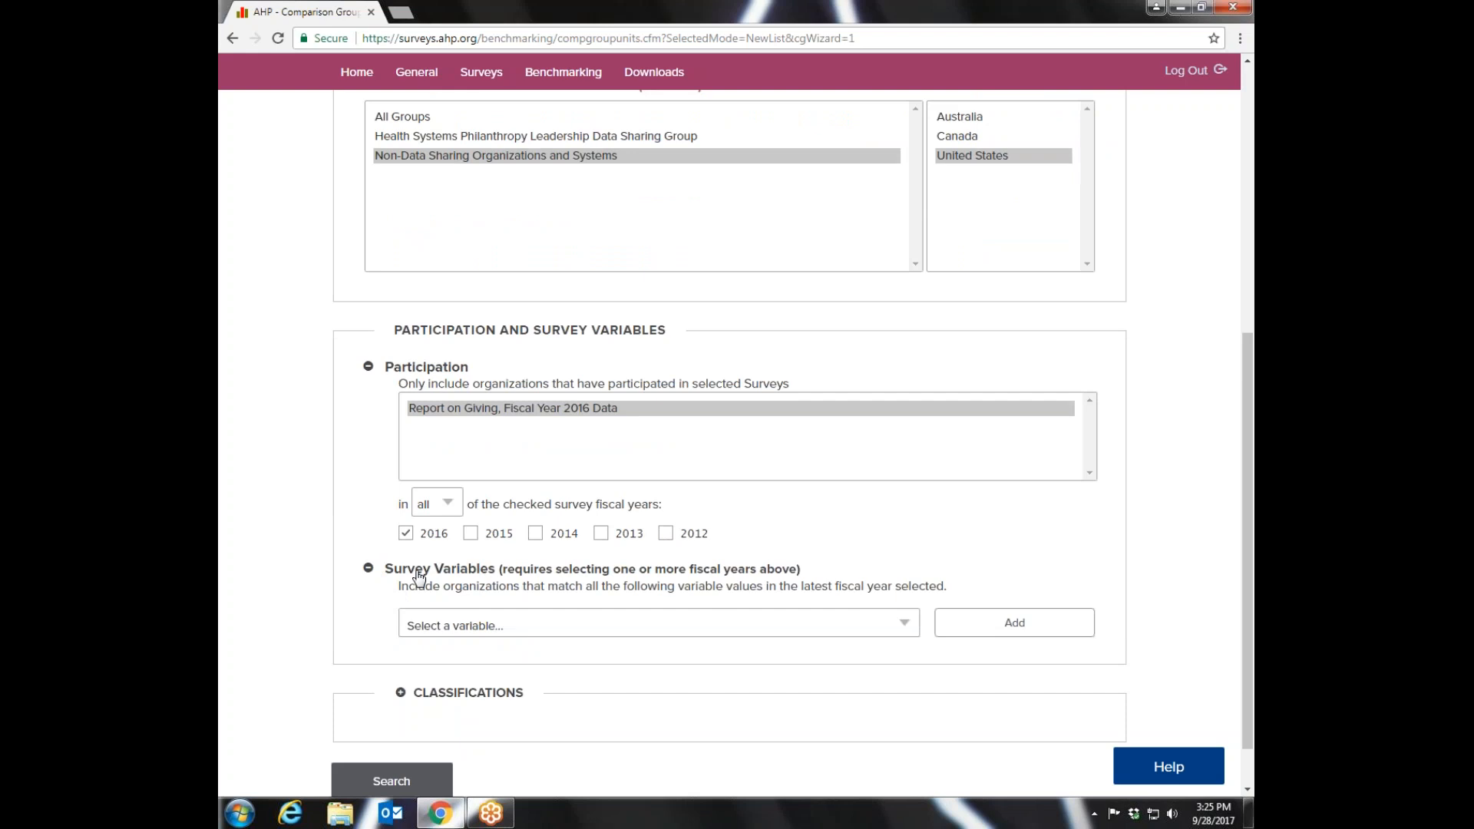
scroll(1247, 441, "down", 1)
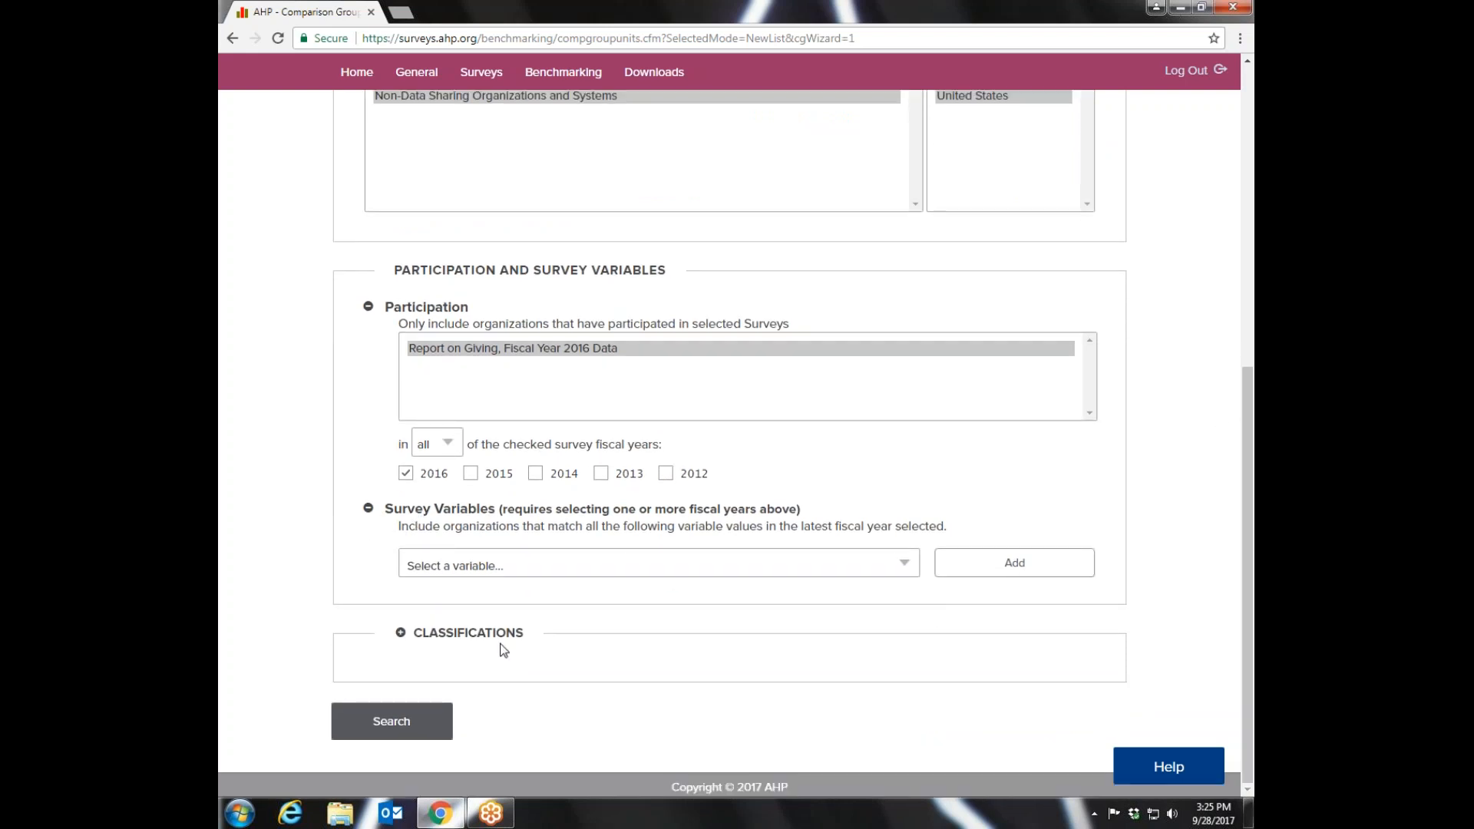
left_click(401, 634)
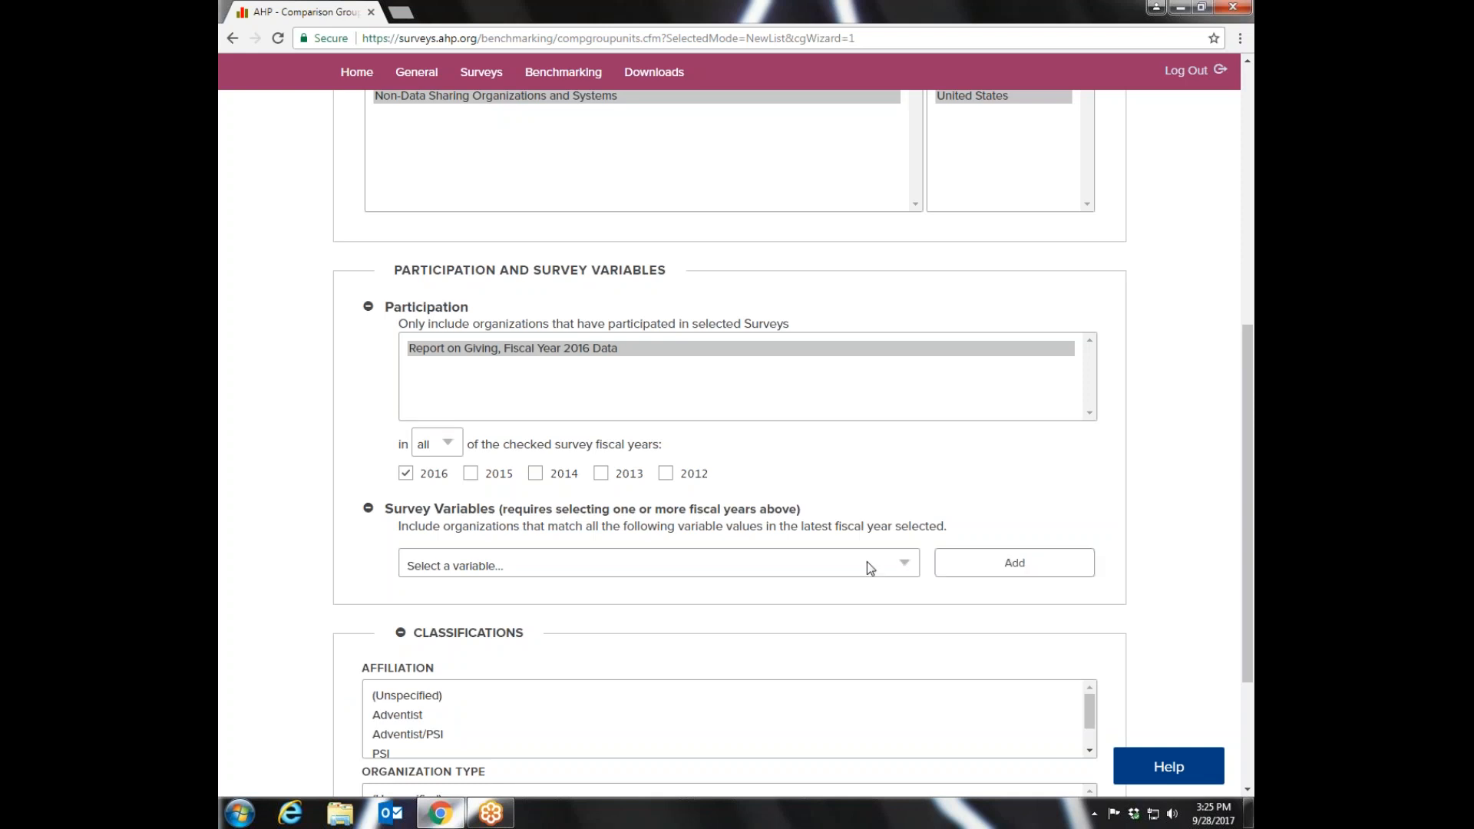
- Look through the available survey variables and try to add a variable filter without choosing one
left_click(906, 565)
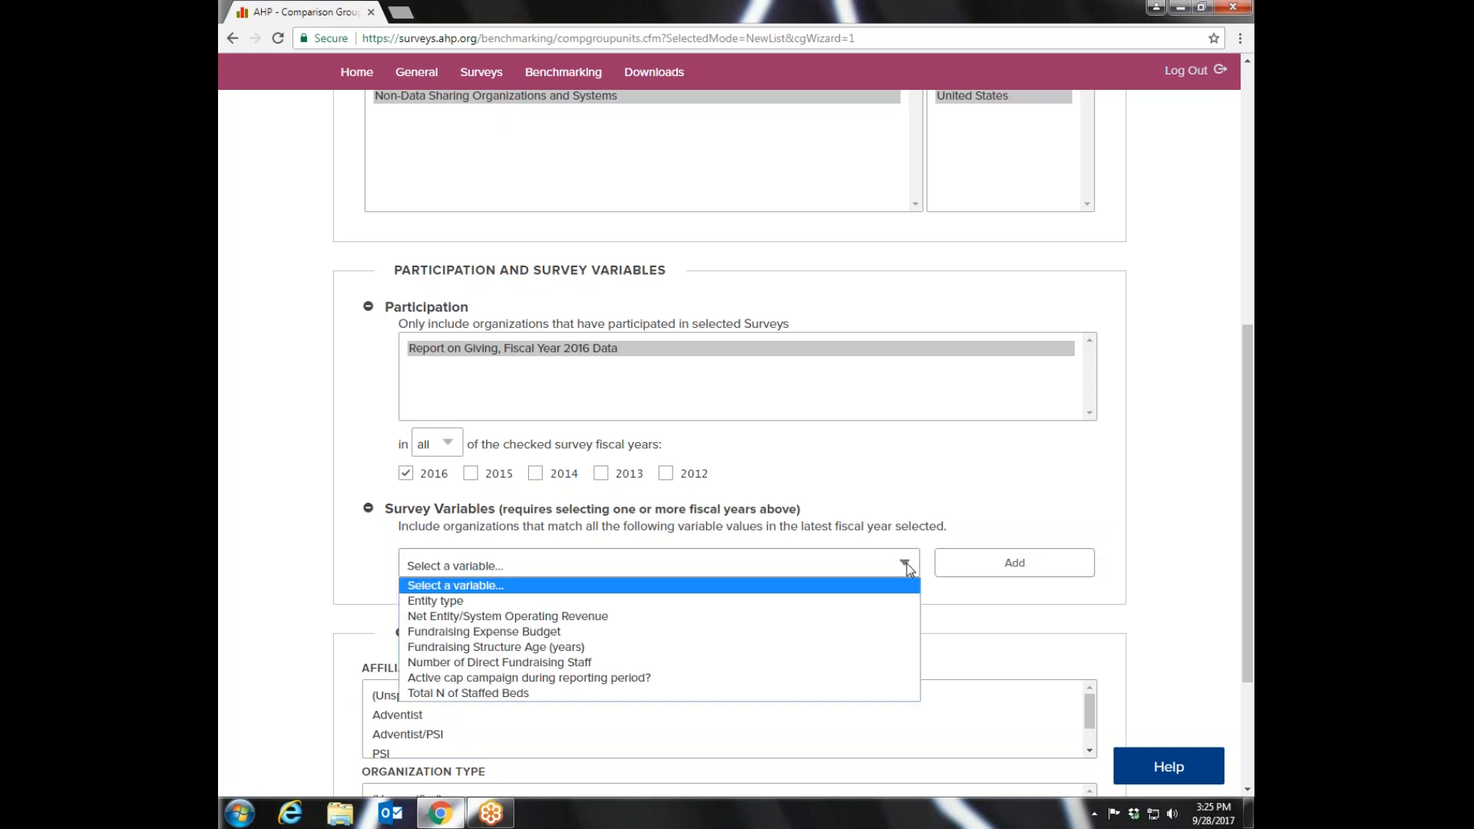
left_click(675, 588)
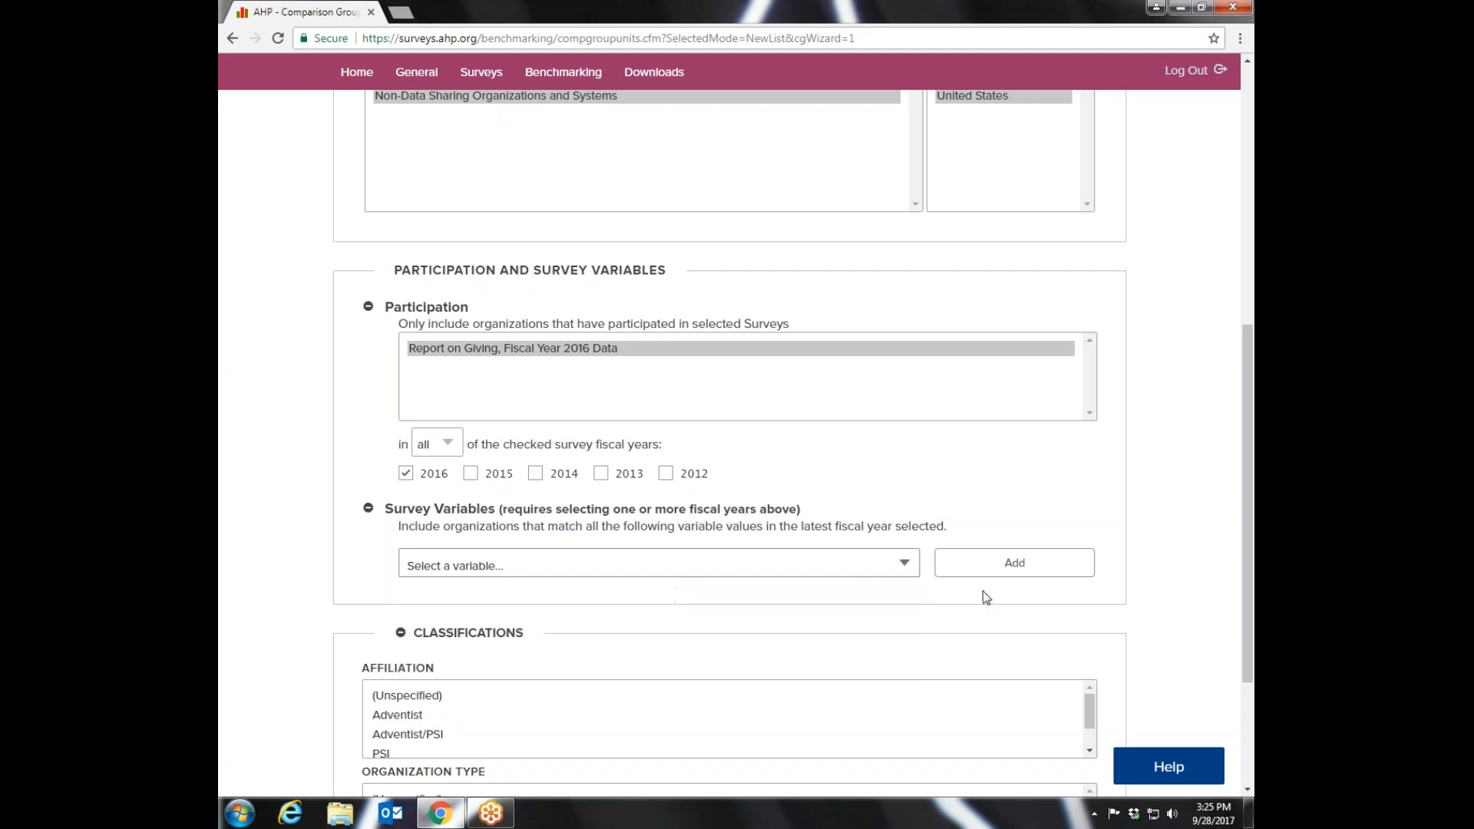
left_click(1036, 566)
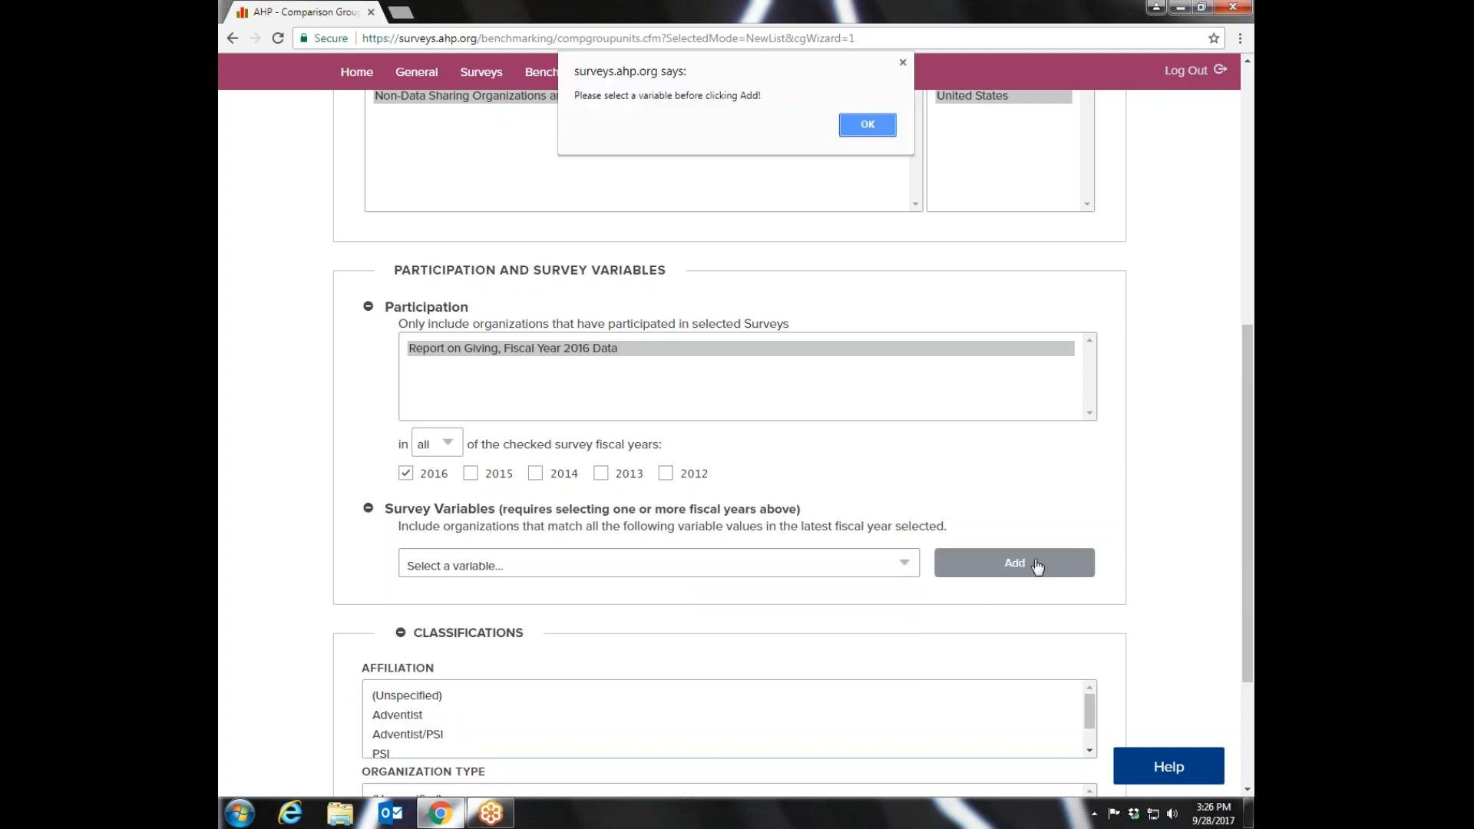
left_click(862, 128)
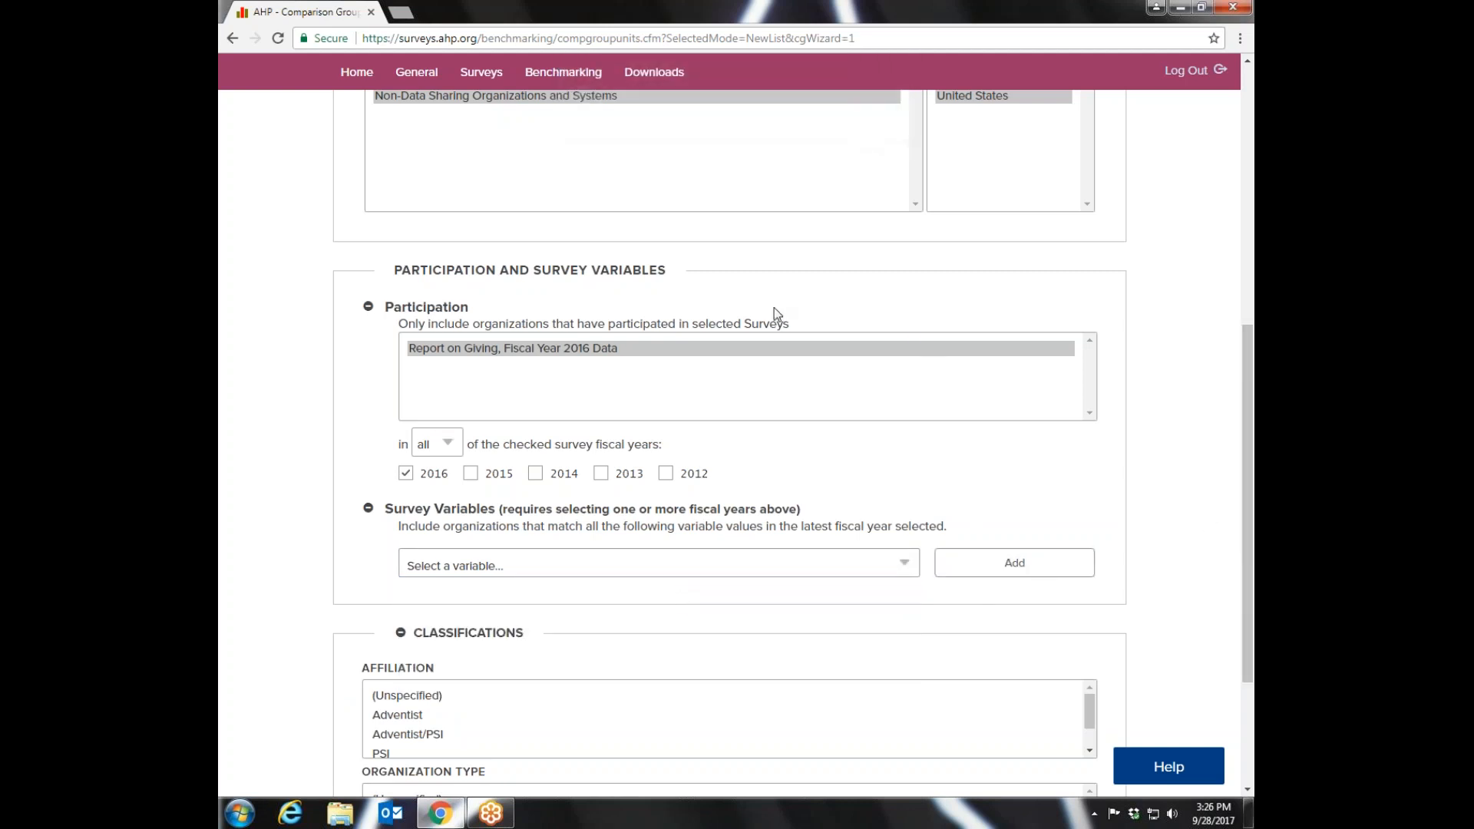
- Filter the classifications by unspecified affiliation and the System organization type, and search for matching organizations
scroll(1247, 564, "down", 3)
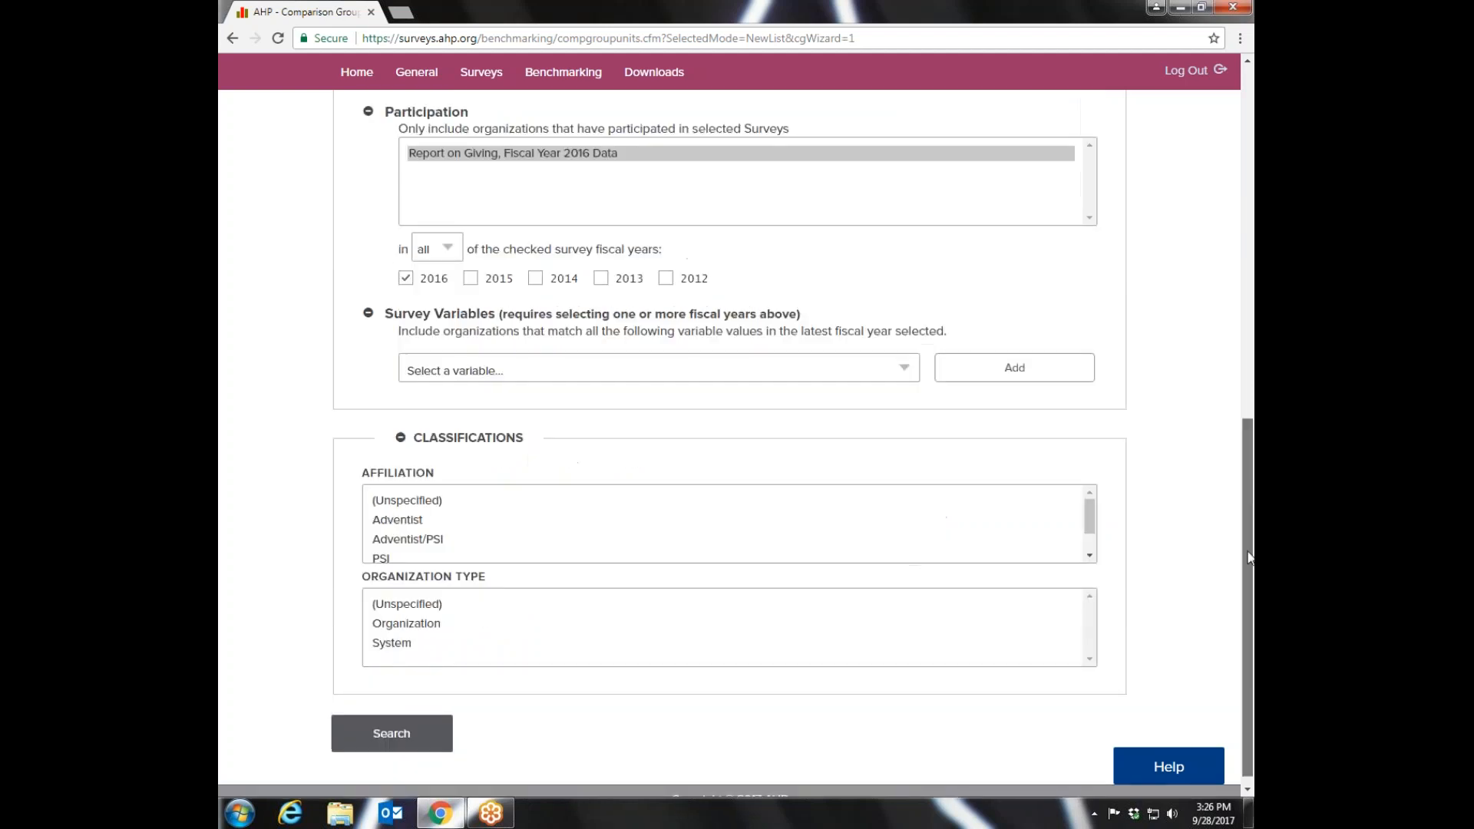
left_click(415, 489)
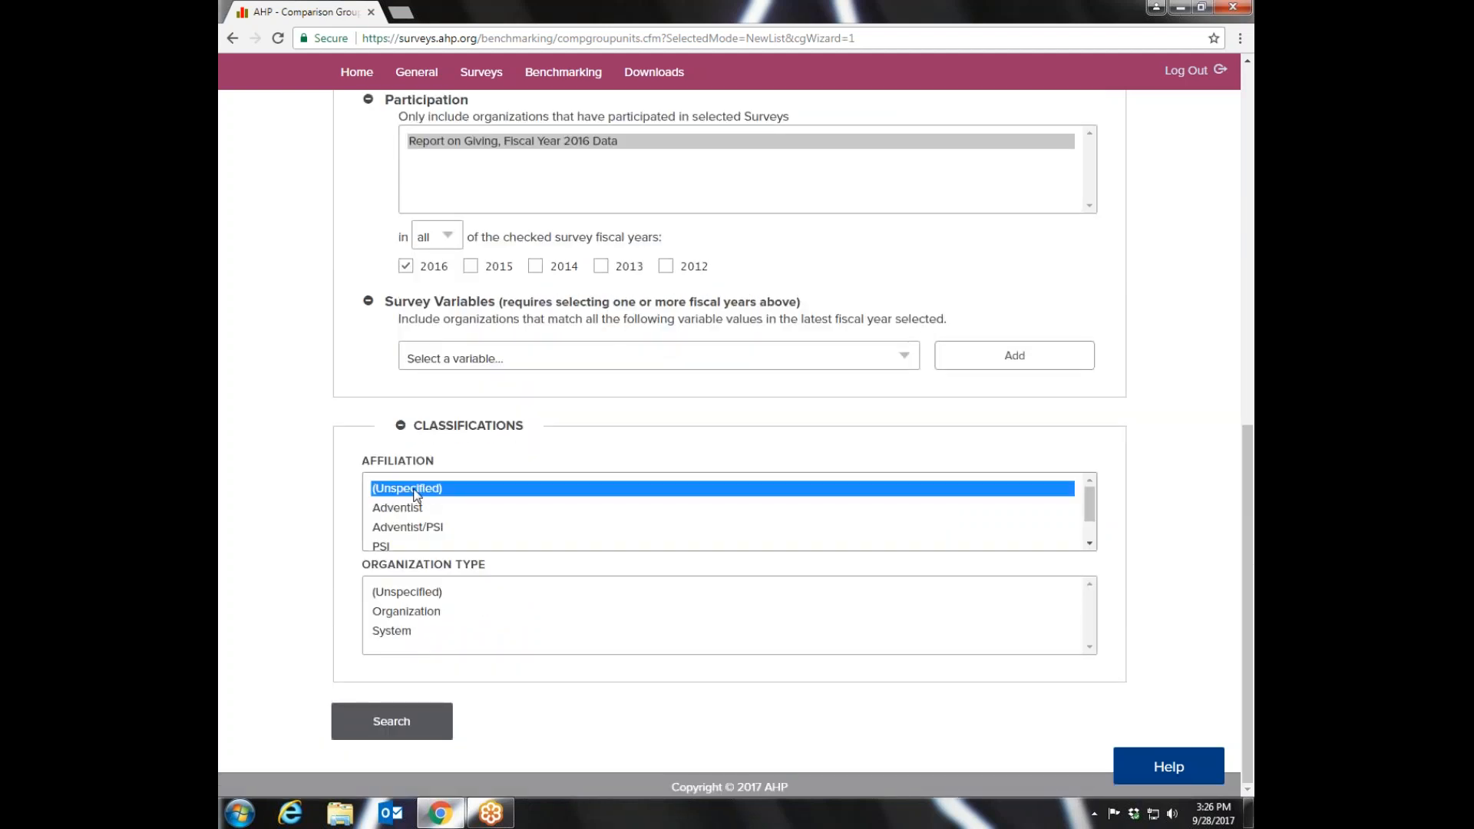
left_click(389, 633)
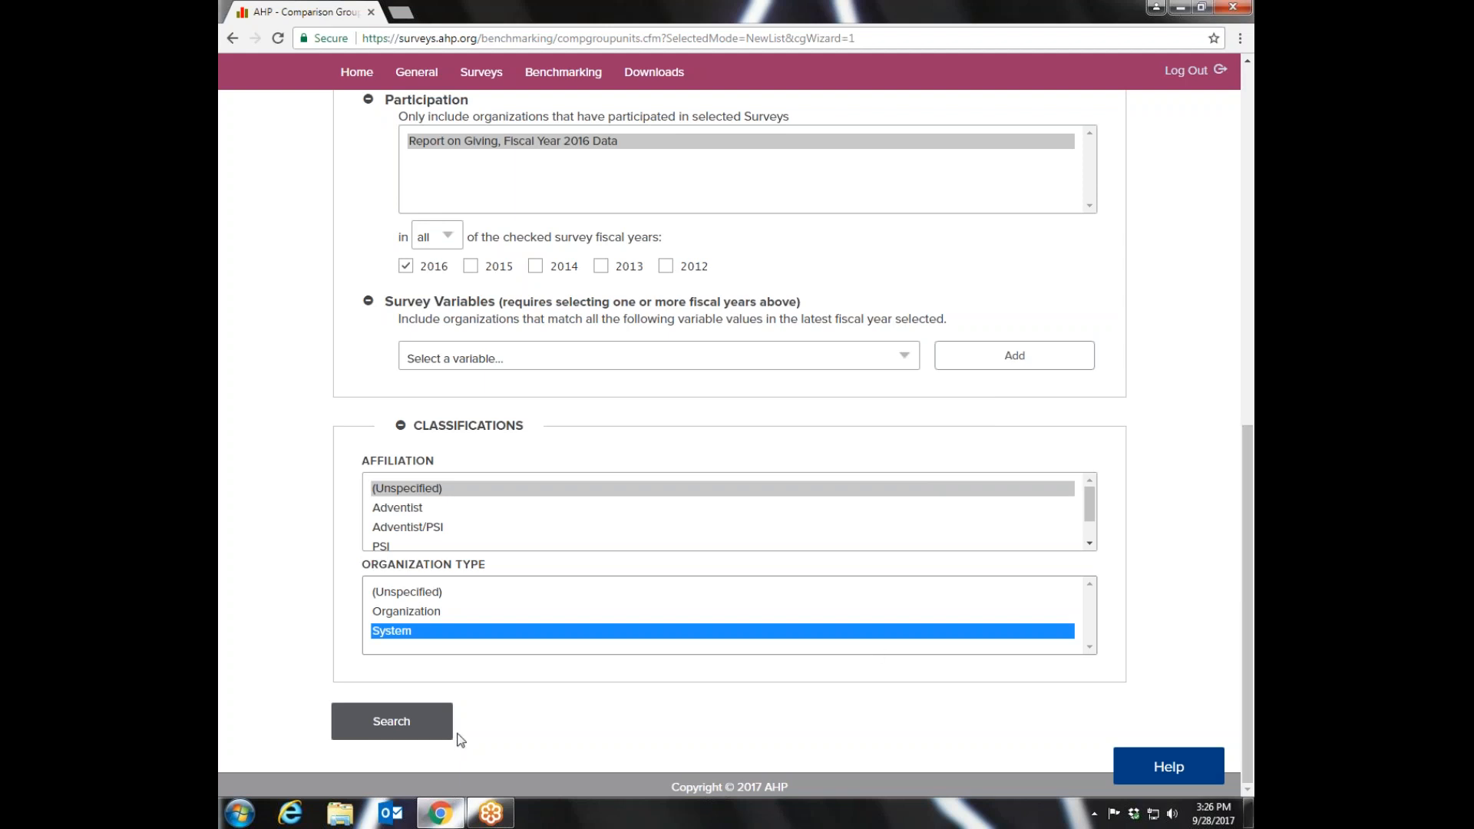
left_click(390, 726)
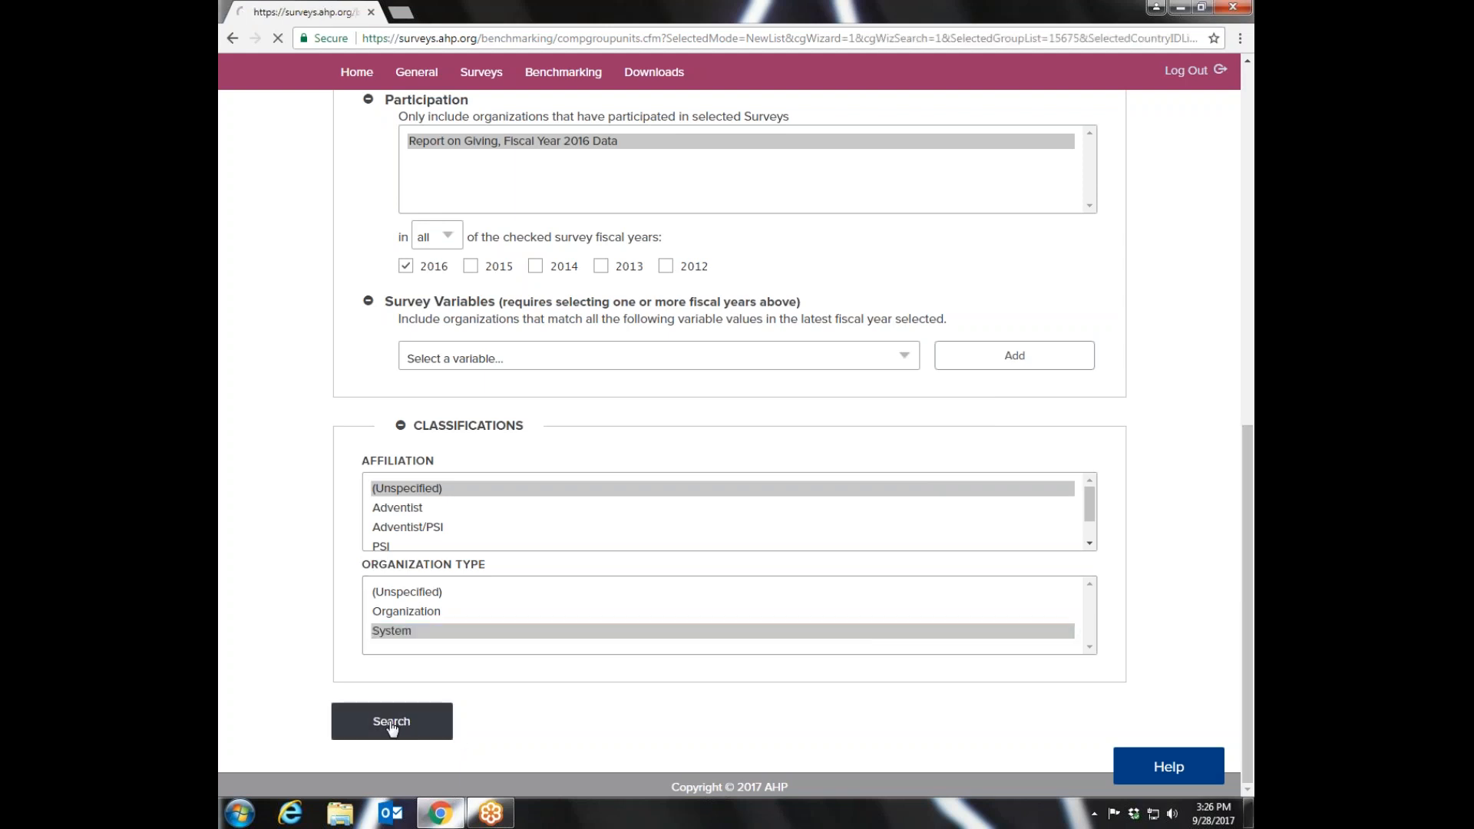
- Save the organizations meeting the filter criteria as a comparison group named U.S. Organizations 2016
left_click_drag(1248, 212, 1244, 452)
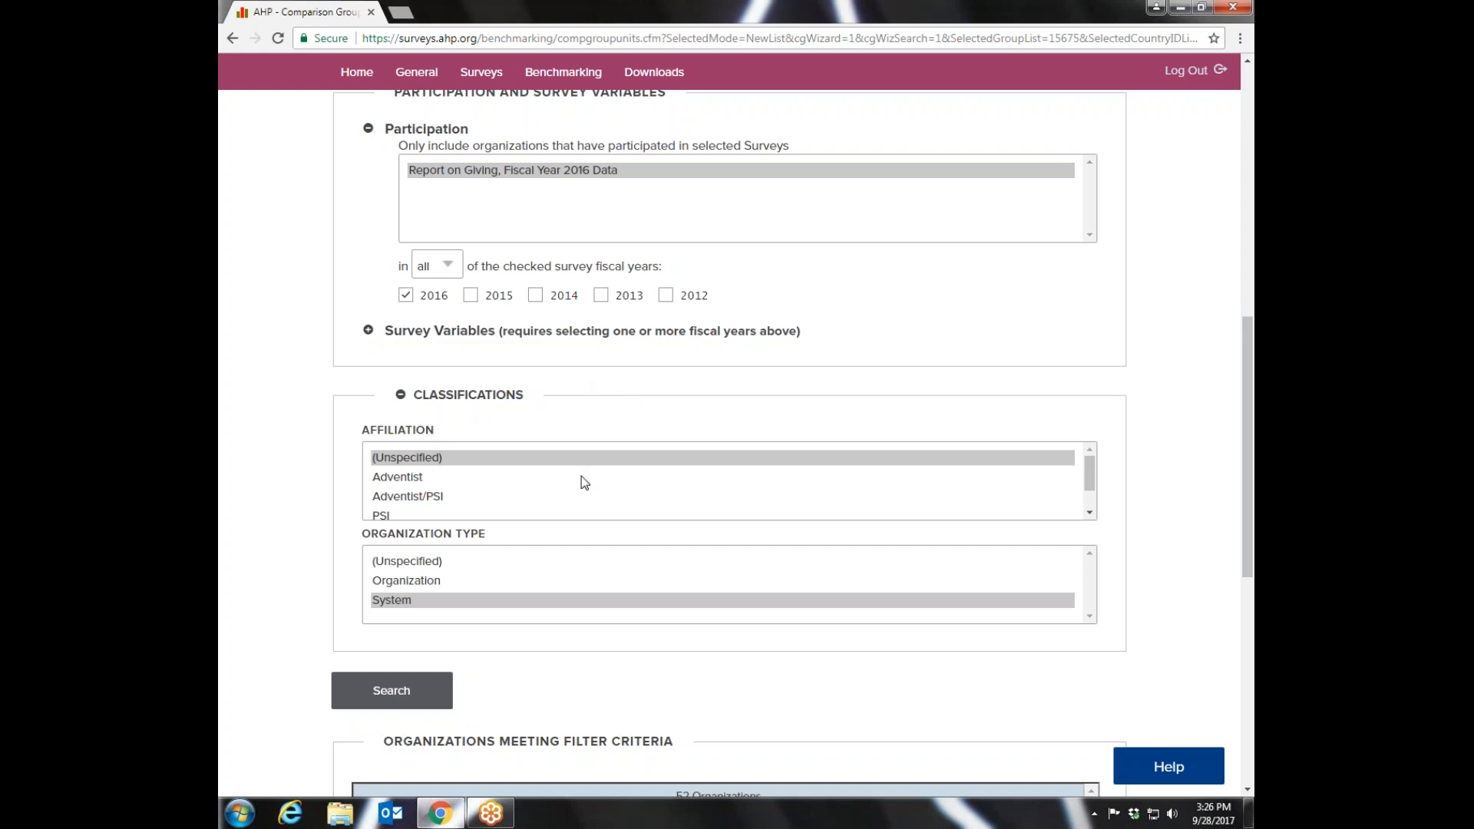
left_click_drag(1249, 511, 1248, 658)
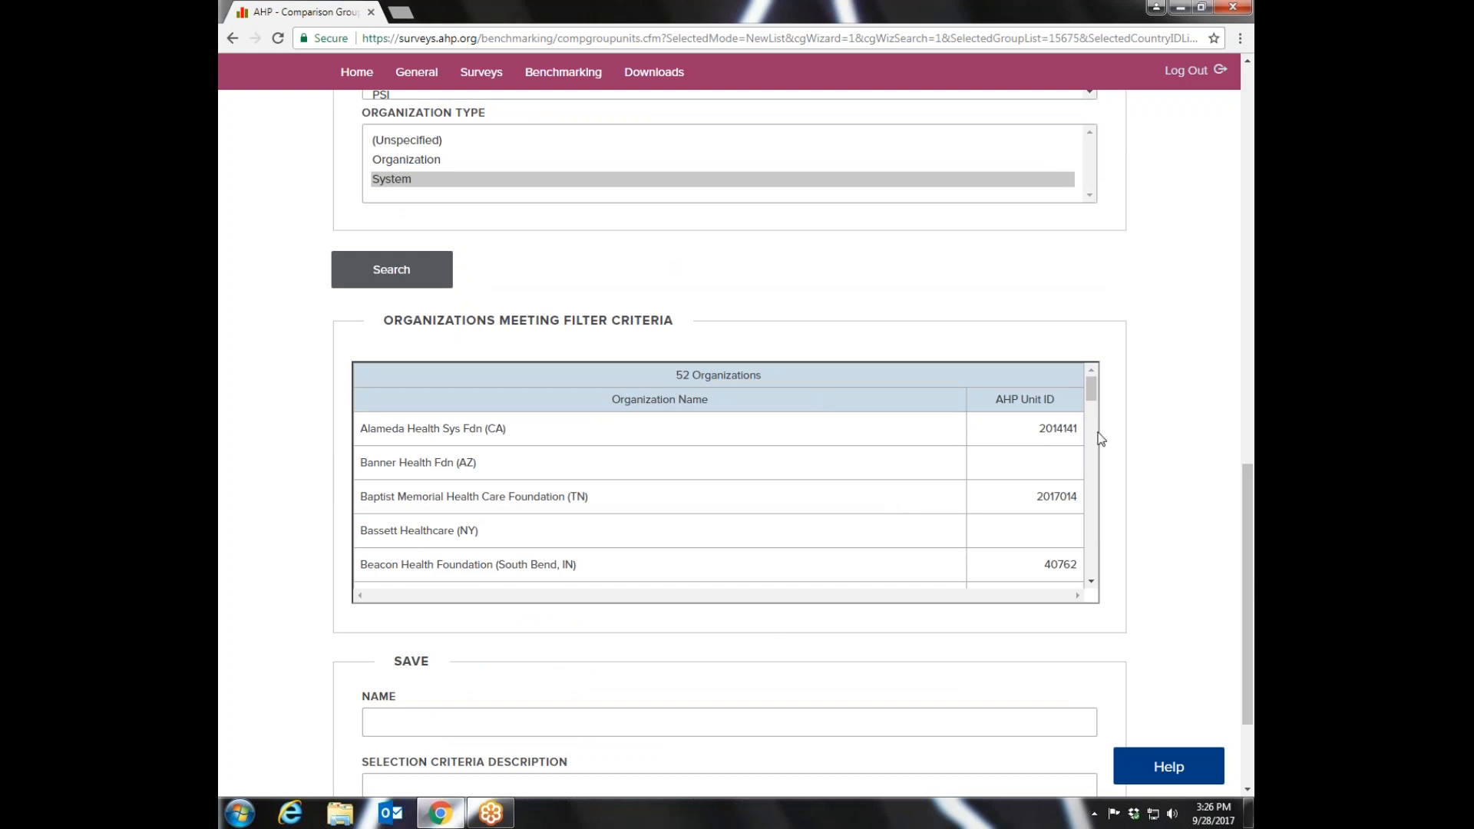
mouse_move(1094, 395)
left_mouse_down()
mouse_move(1089, 554)
mouse_move(1109, 384)
left_mouse_up()
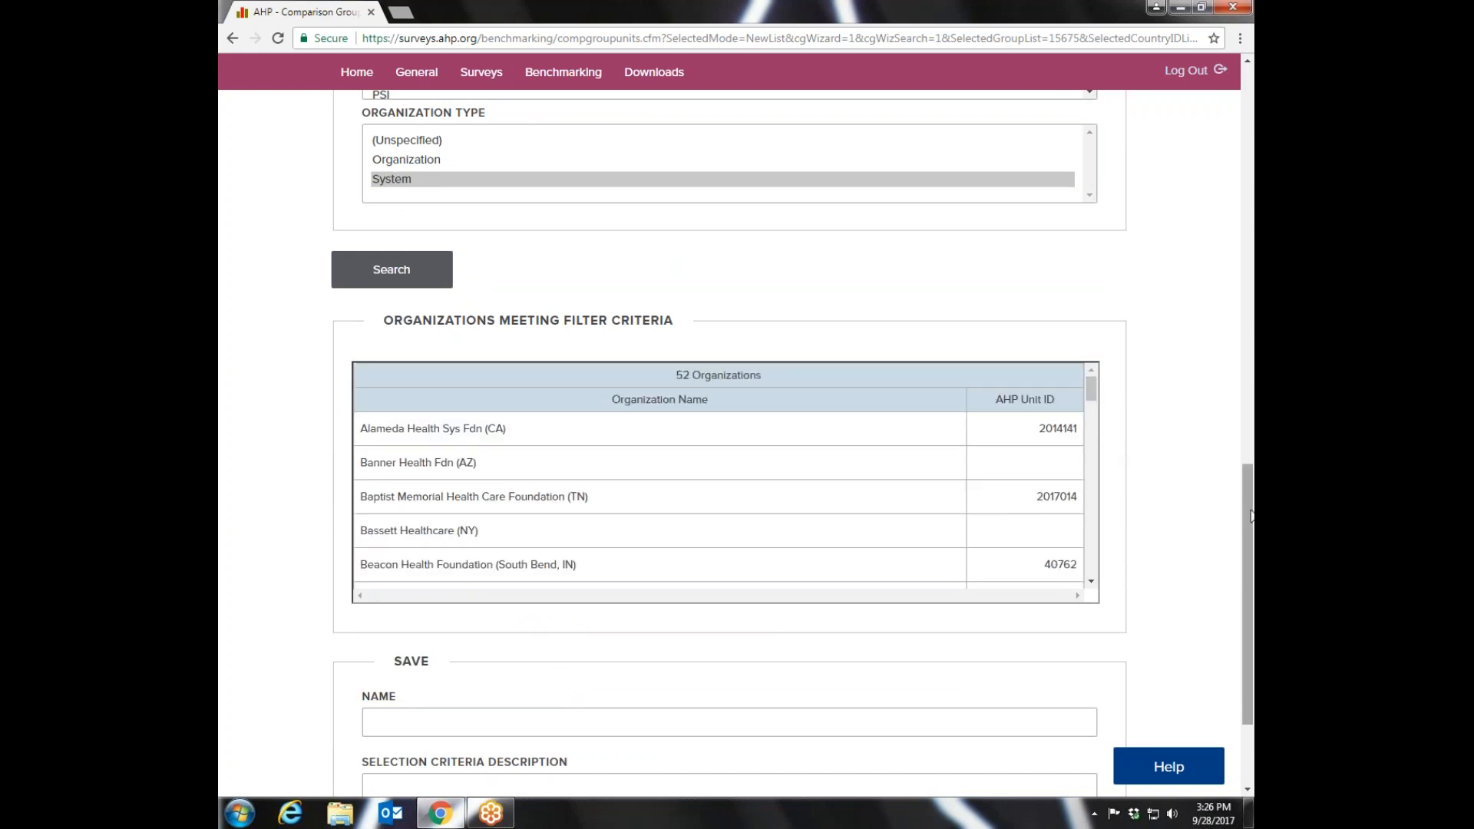
left_click_drag(1252, 514, 1251, 561)
left_click(381, 585)
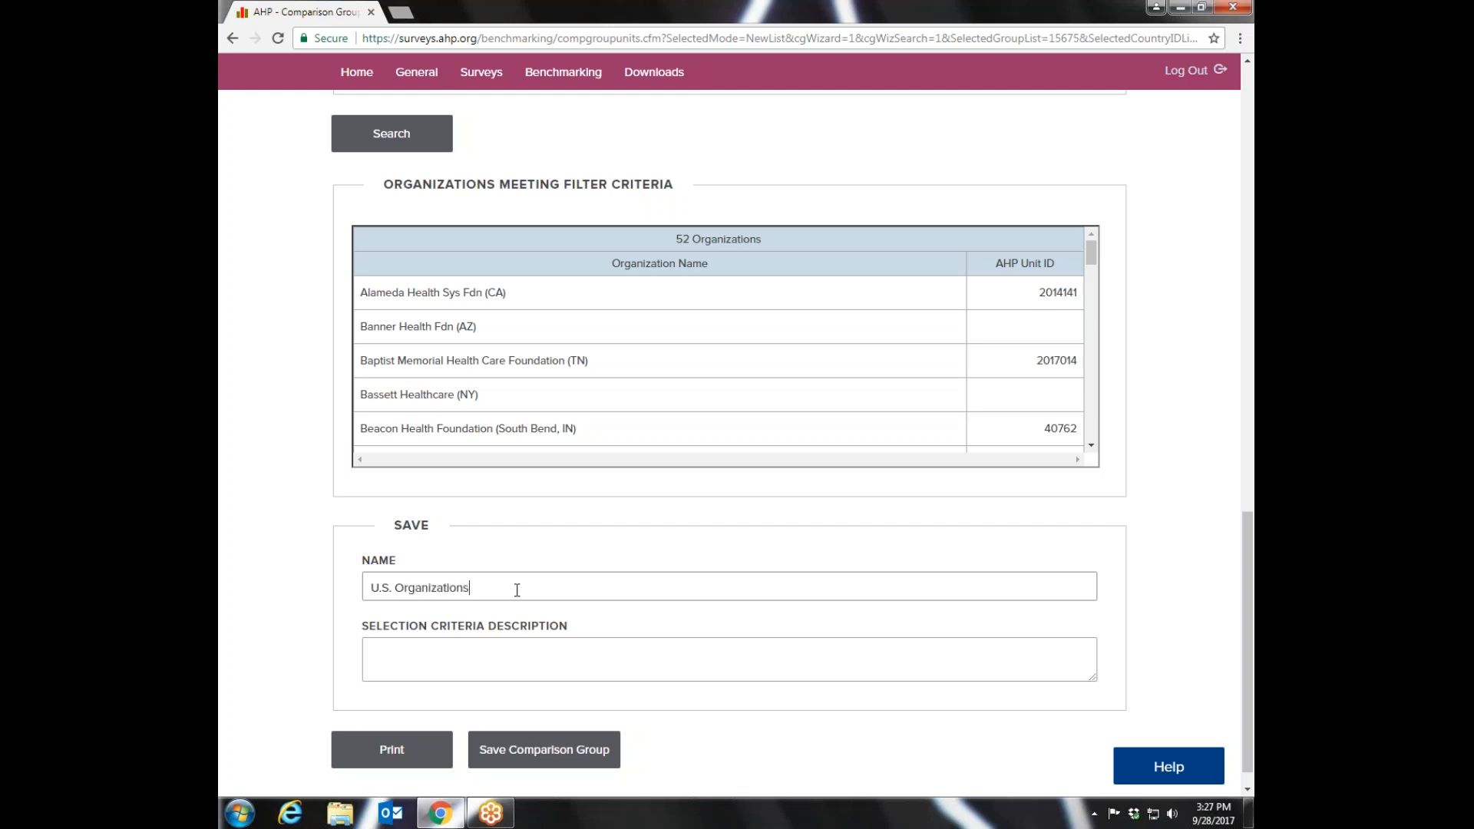
type("2016")
left_click(510, 757)
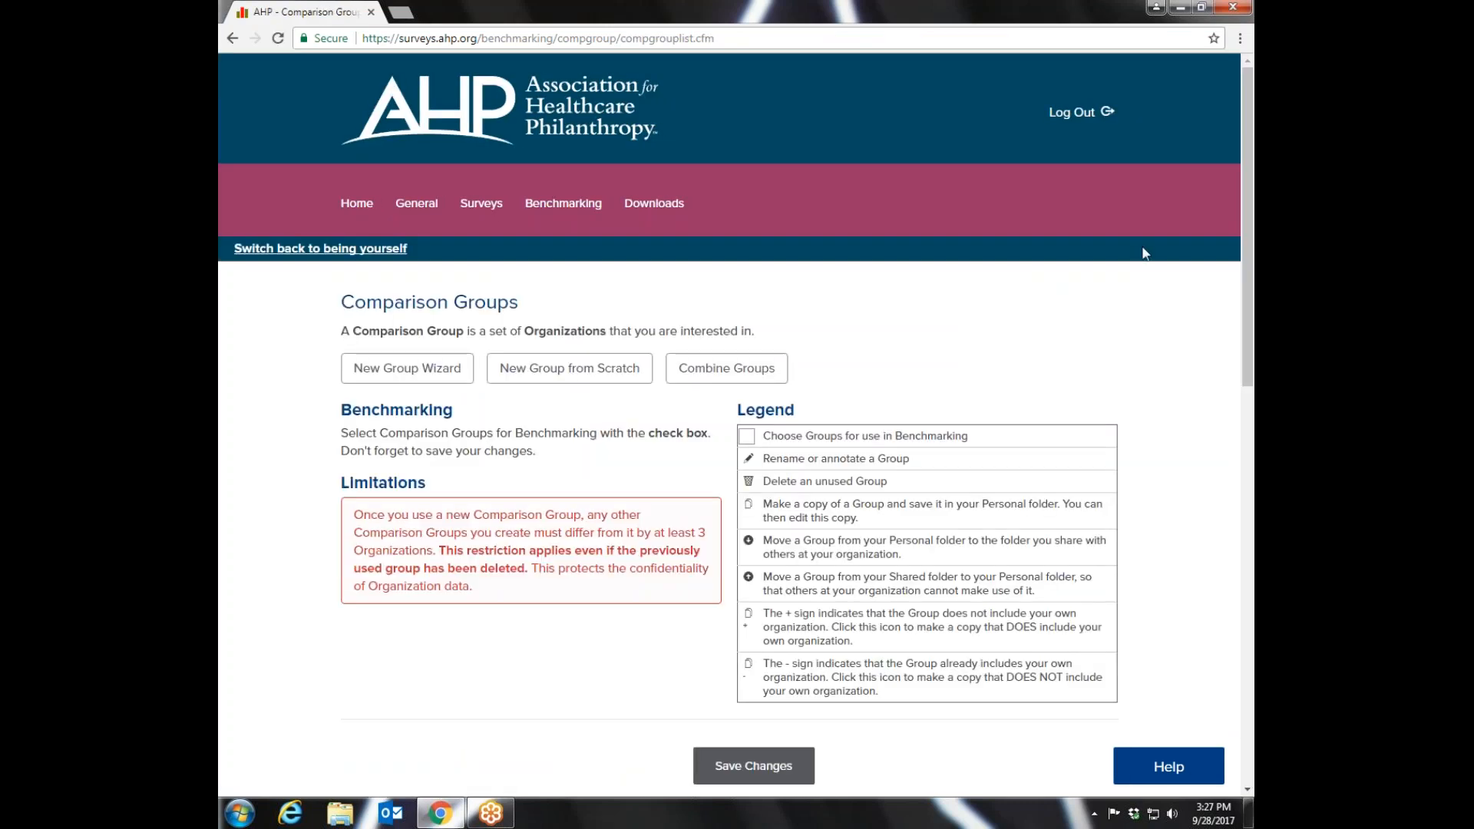
- Find the new group among the personal groups and check the comparison group choices in the predefined Scorecard report
scroll(1237, 265, "down", 3)
scroll(1235, 276, "down", 2)
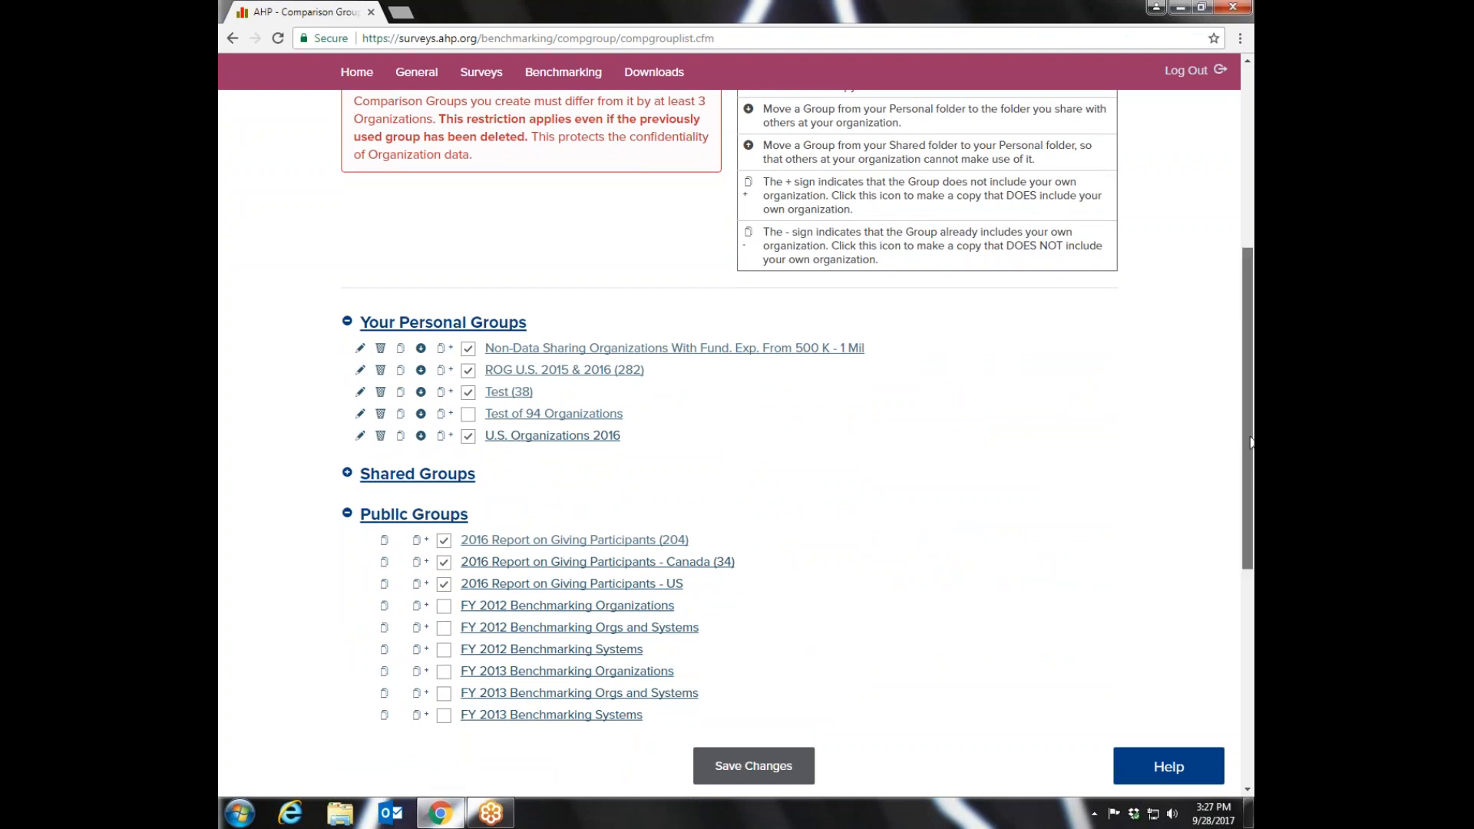
scroll(1250, 442, "up", 6)
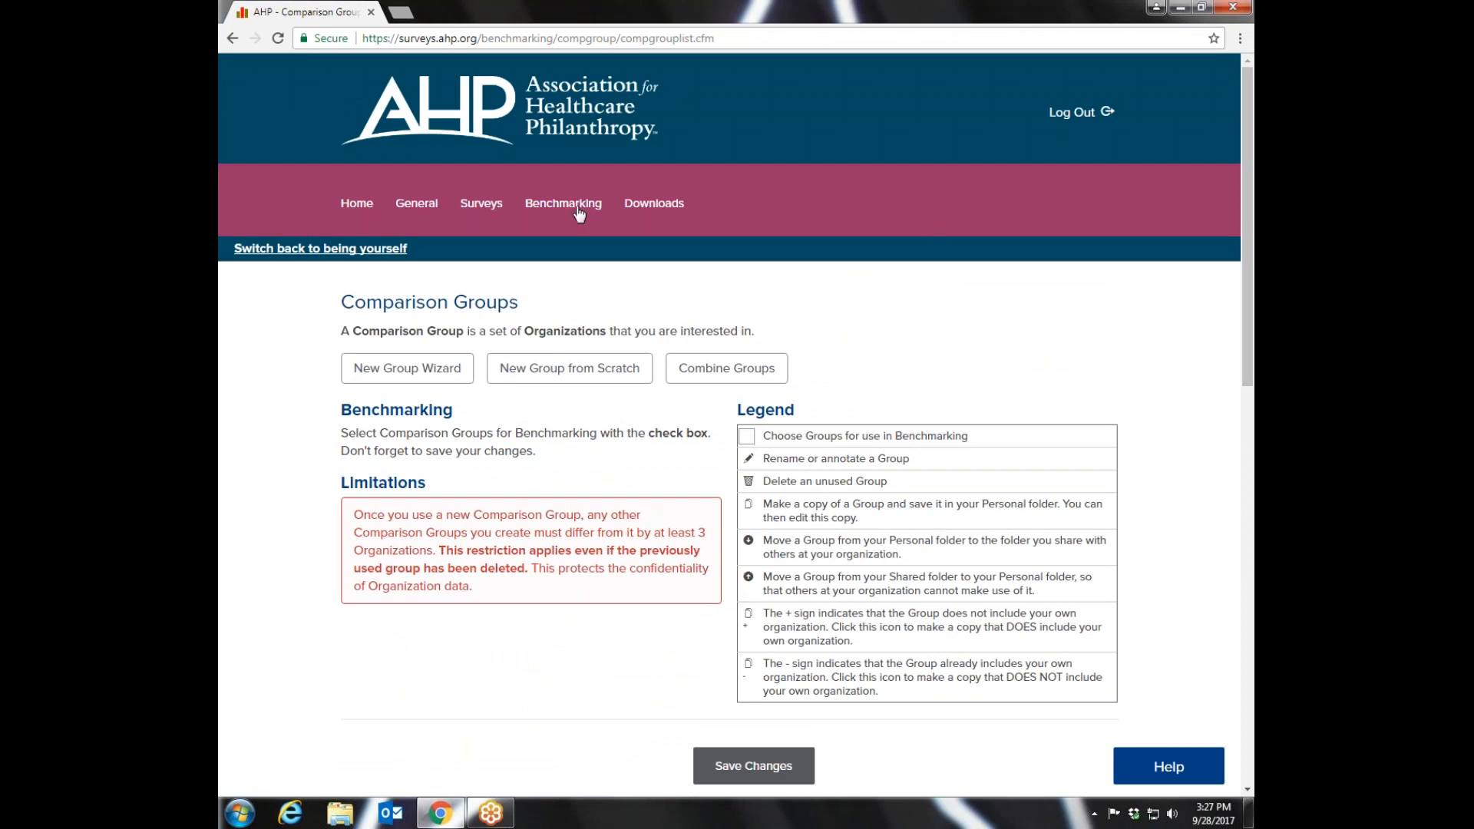
left_click(579, 214)
left_click(533, 274)
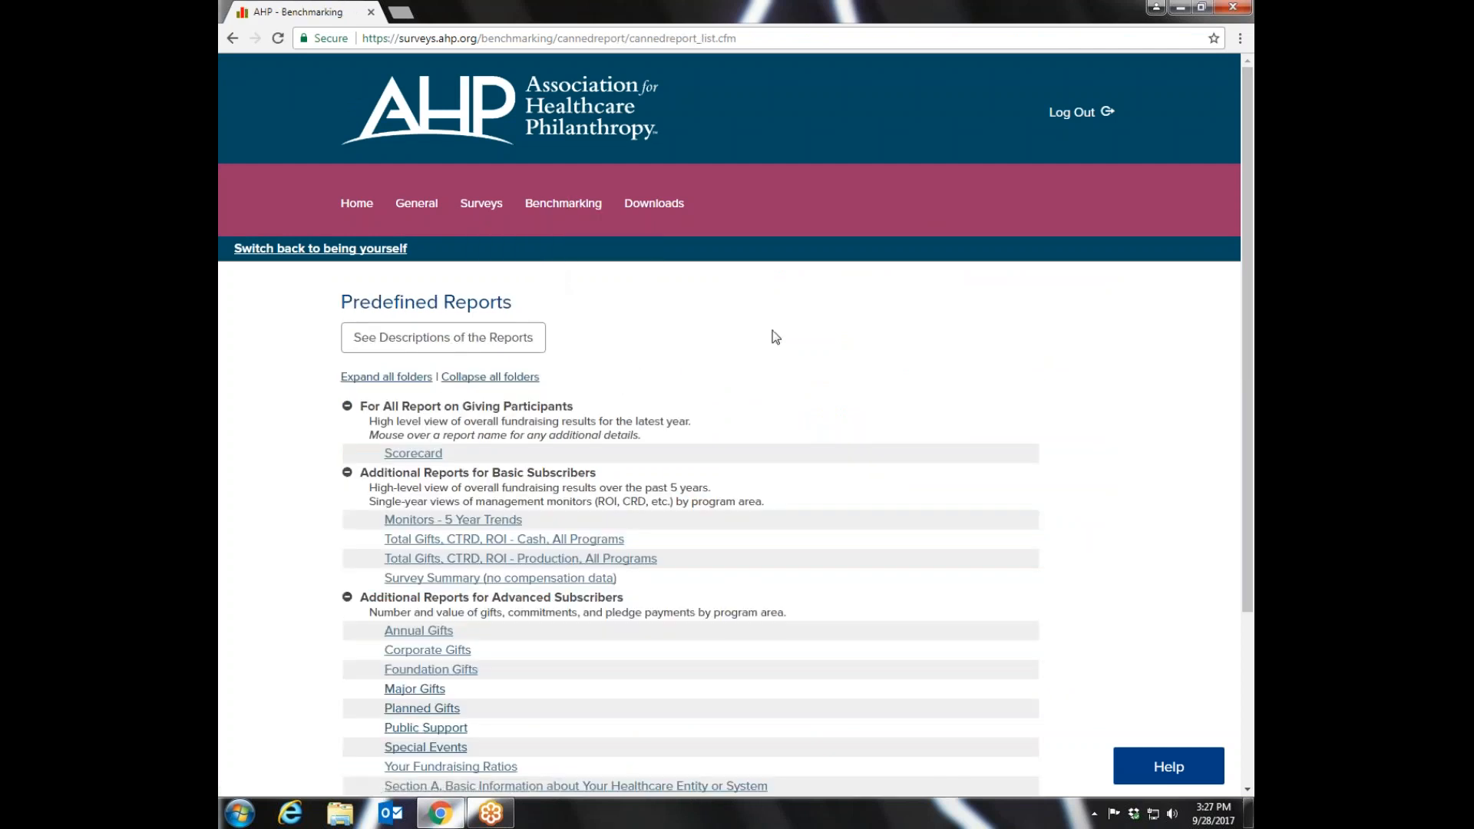
left_click(405, 454)
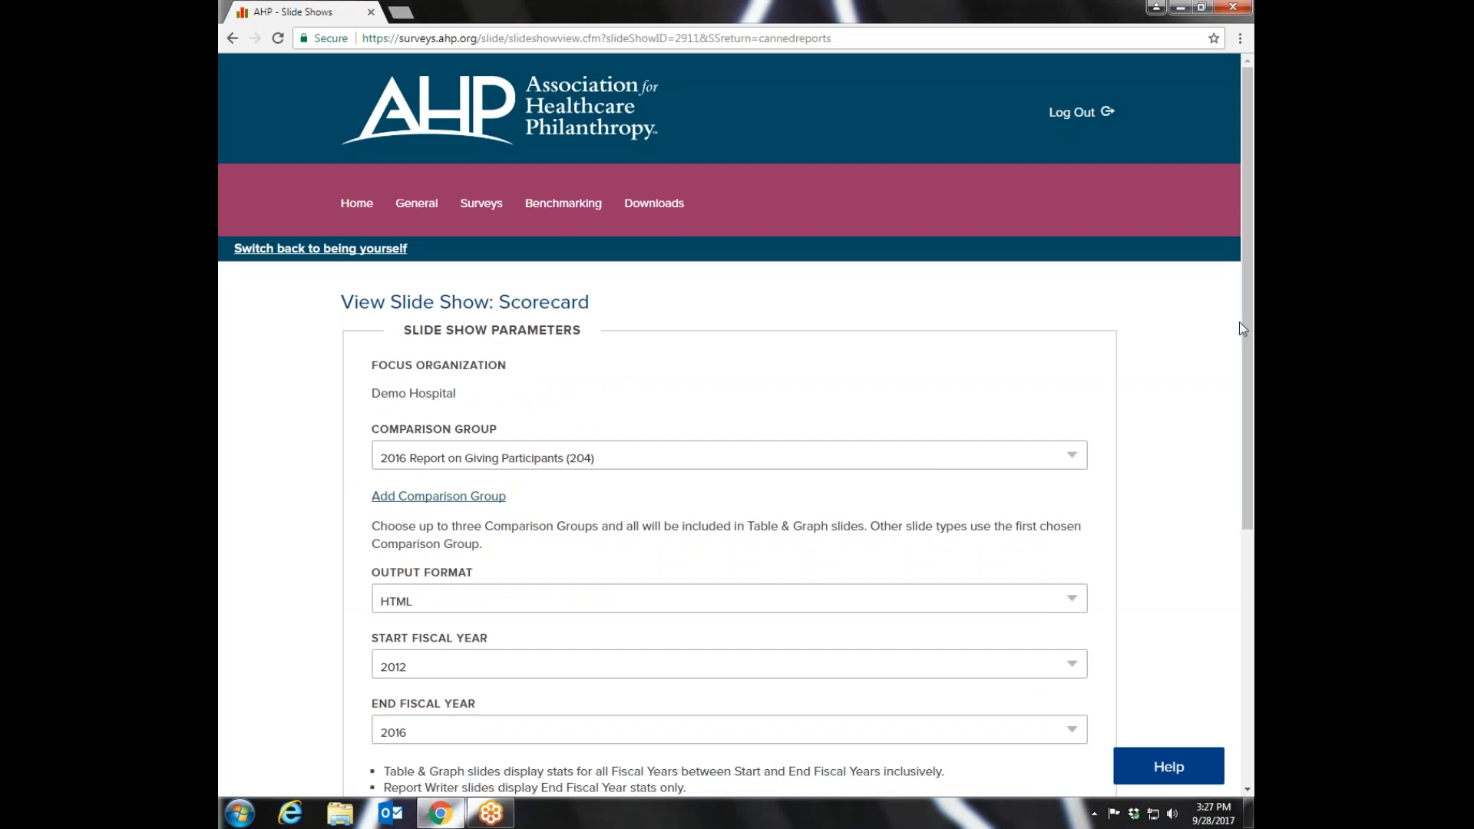
scroll(1239, 321, "down", 2)
left_click(1075, 332)
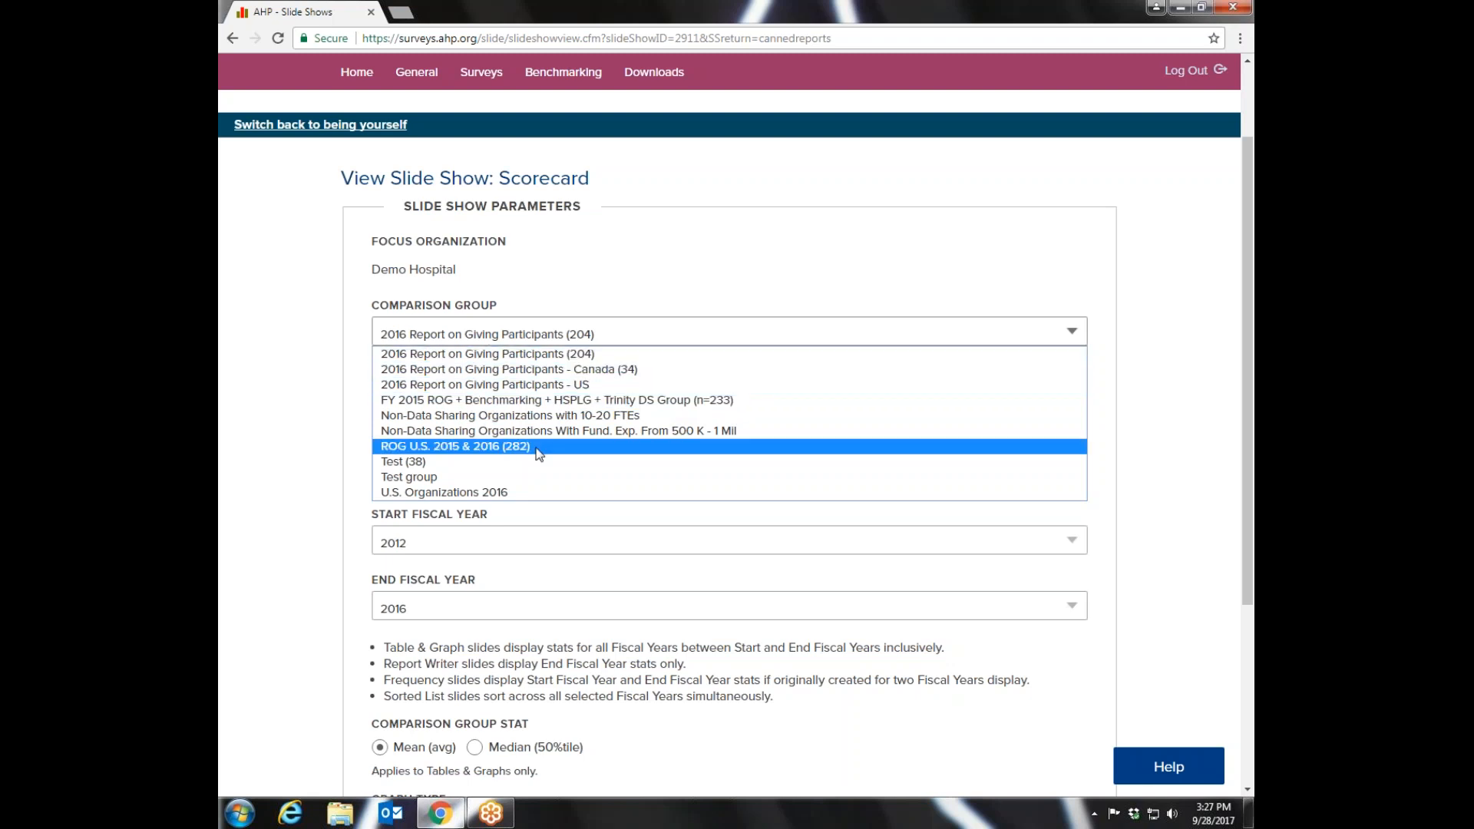
left_click_drag(1249, 419, 1248, 343)
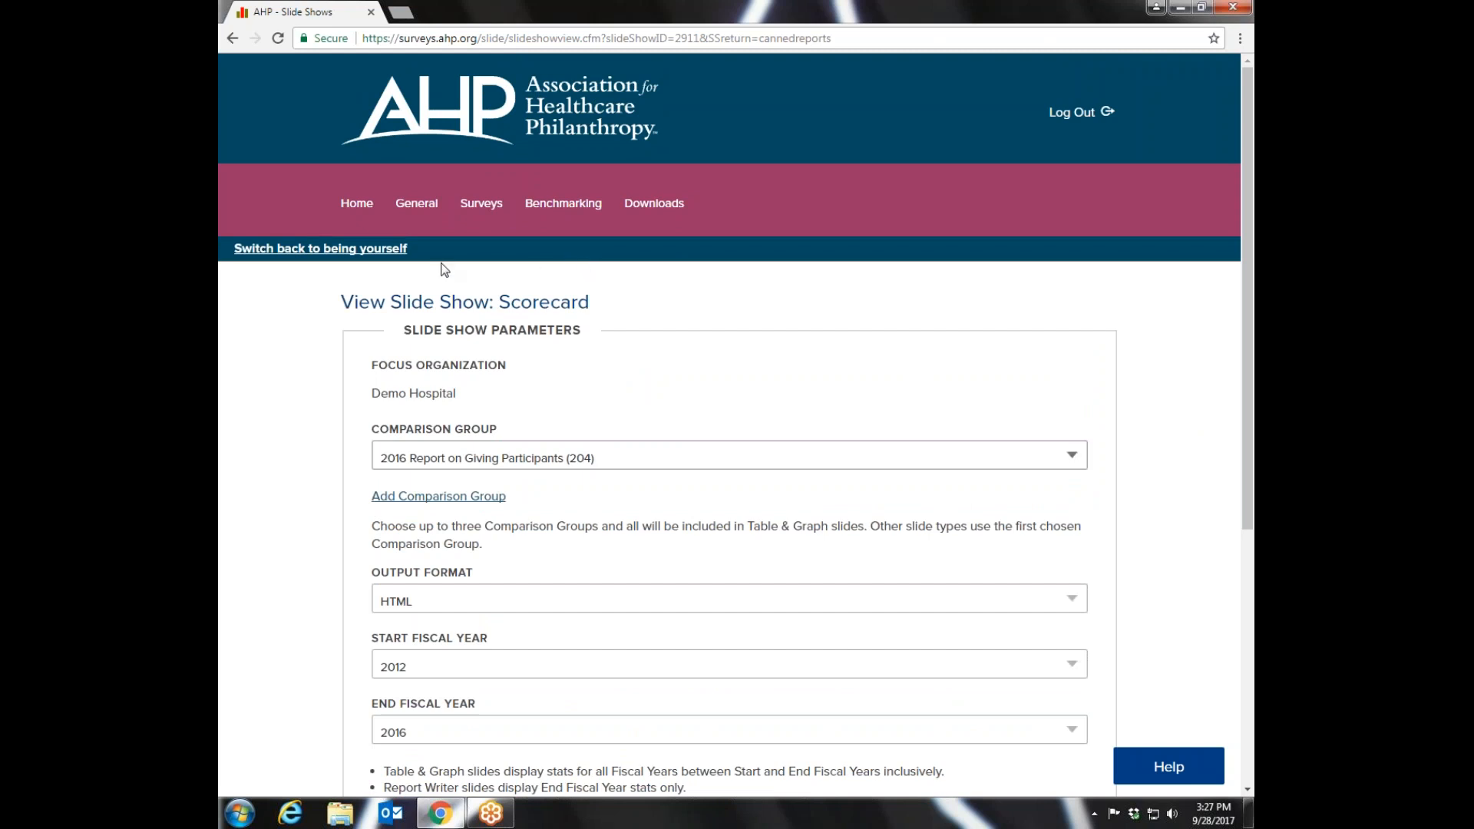
- Return to the comparison groups and delete the personal group U.S. Organizations 2016
mouse_move(480, 214)
mouse_move(563, 212)
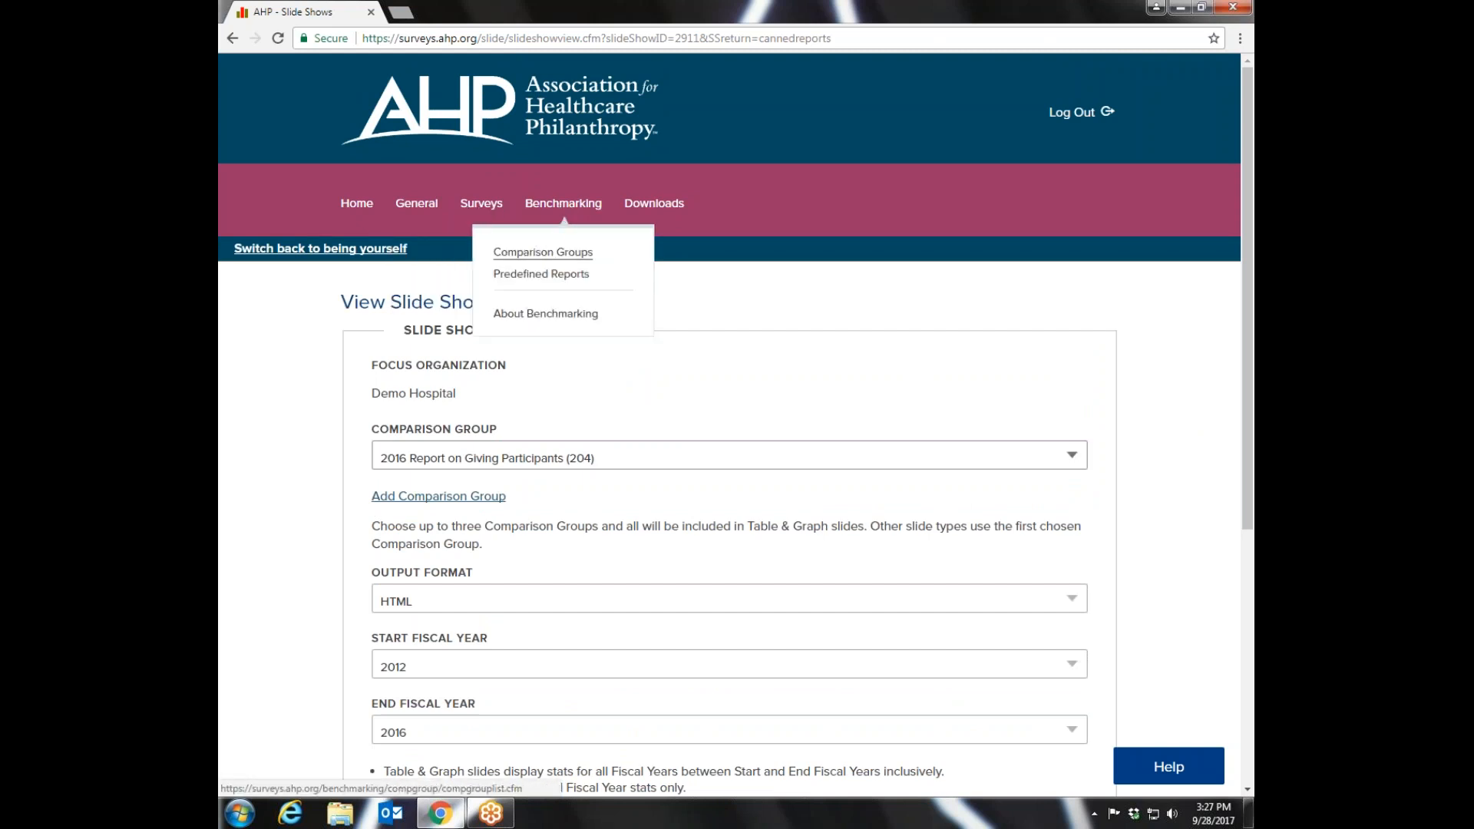
left_click(543, 252)
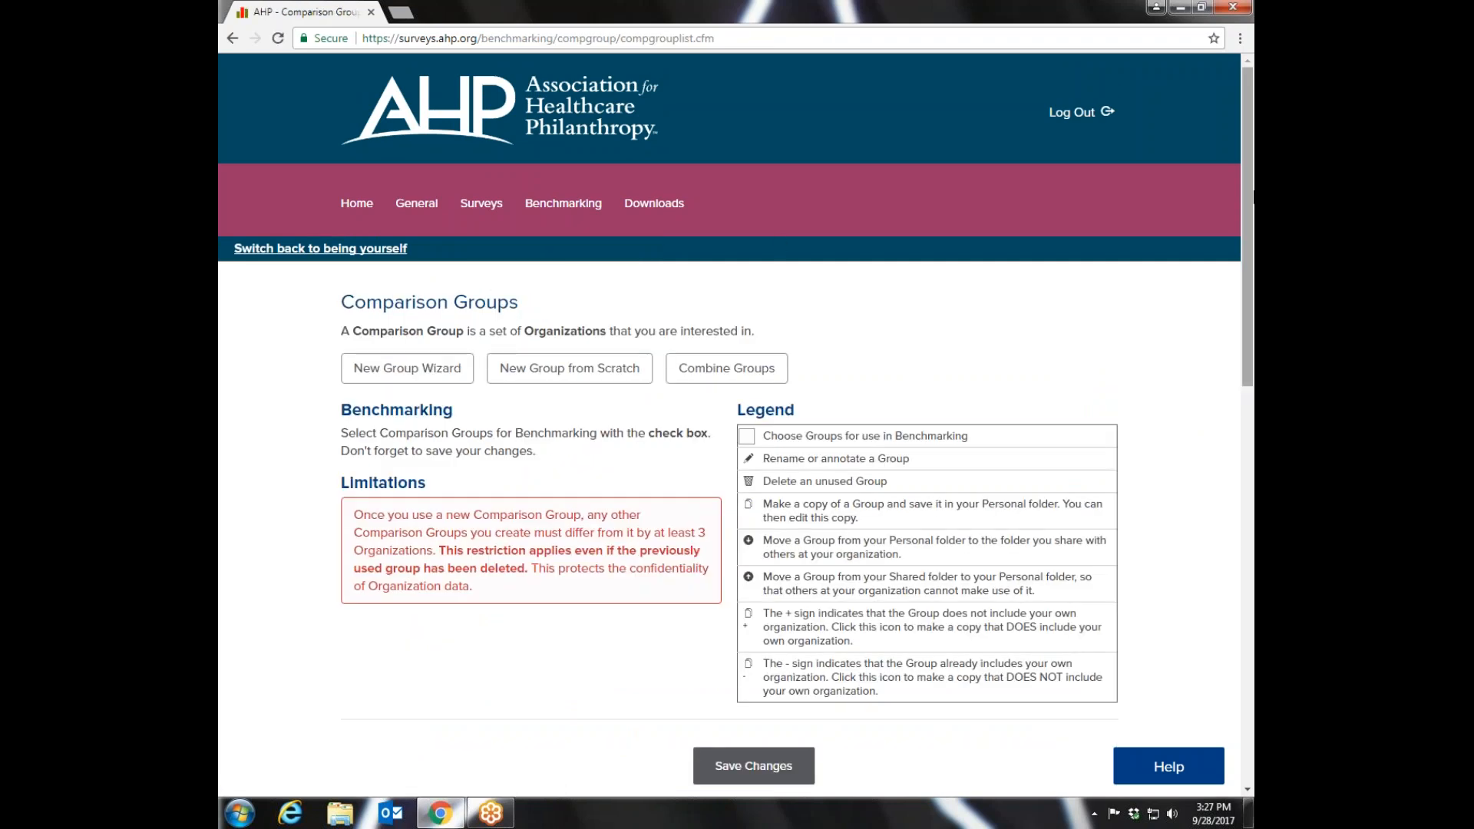
left_click_drag(1247, 208, 1236, 505)
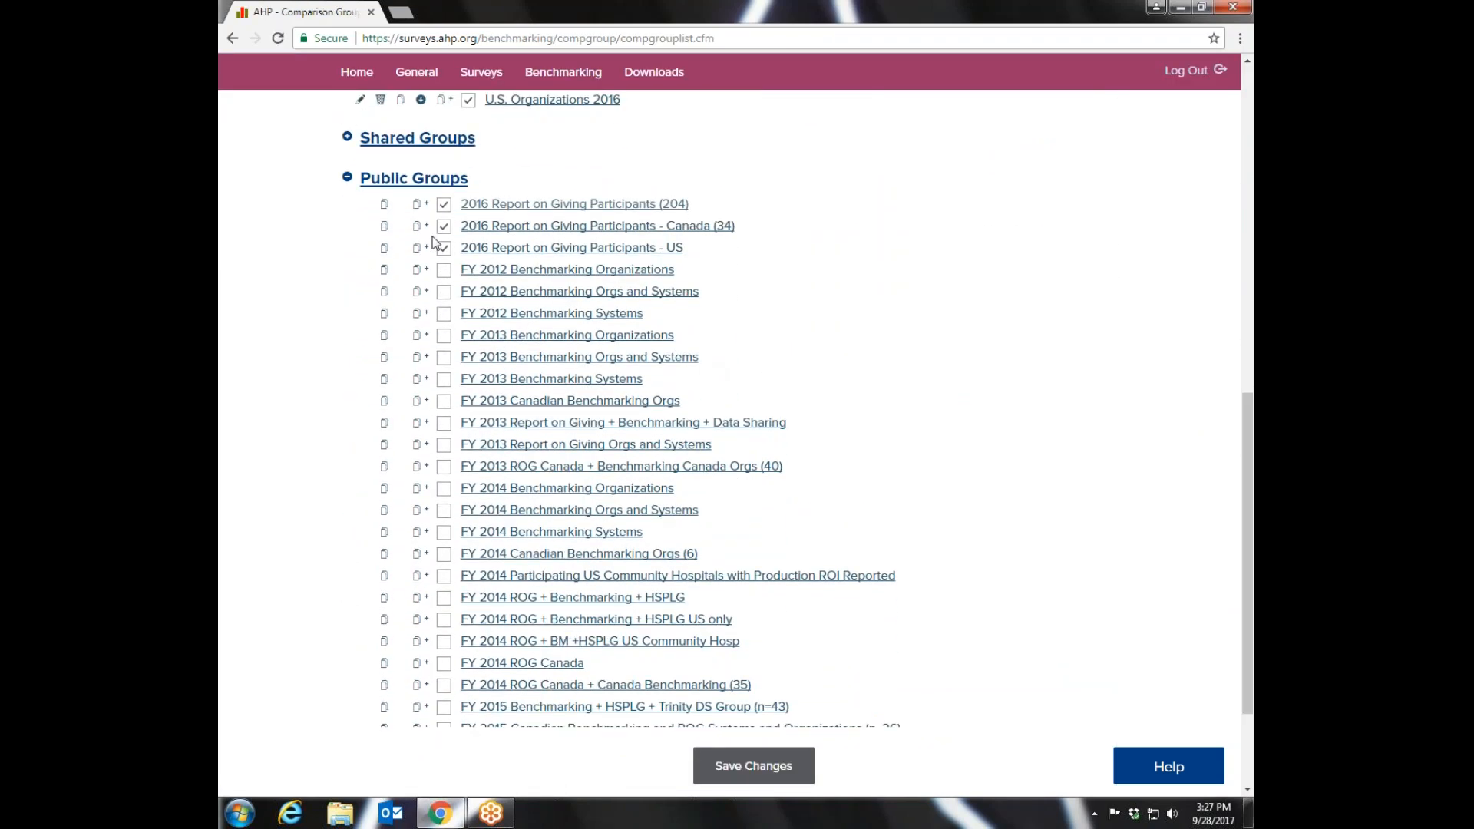
left_click_drag(1248, 453, 1248, 391)
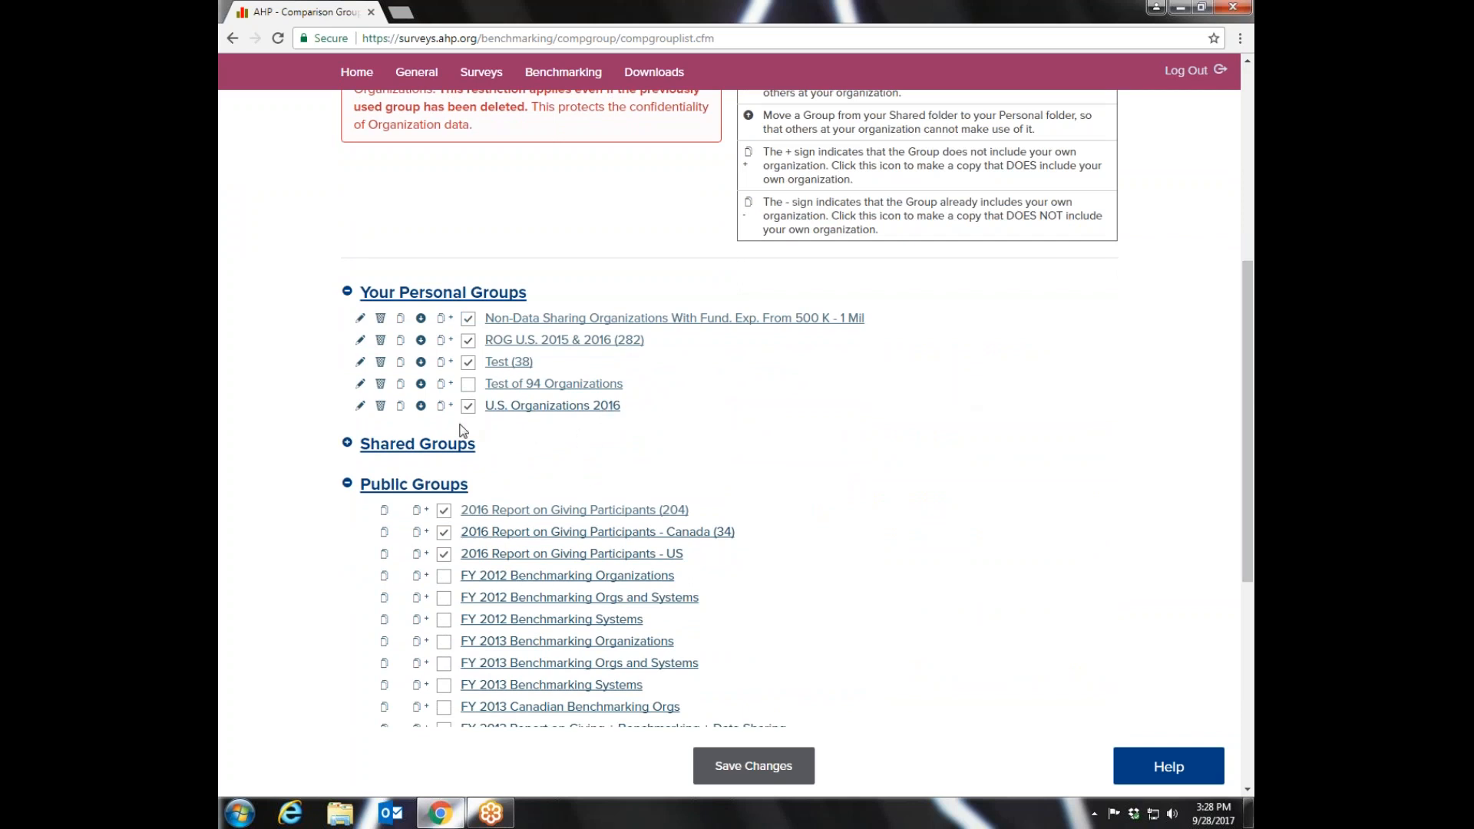
left_click(381, 407)
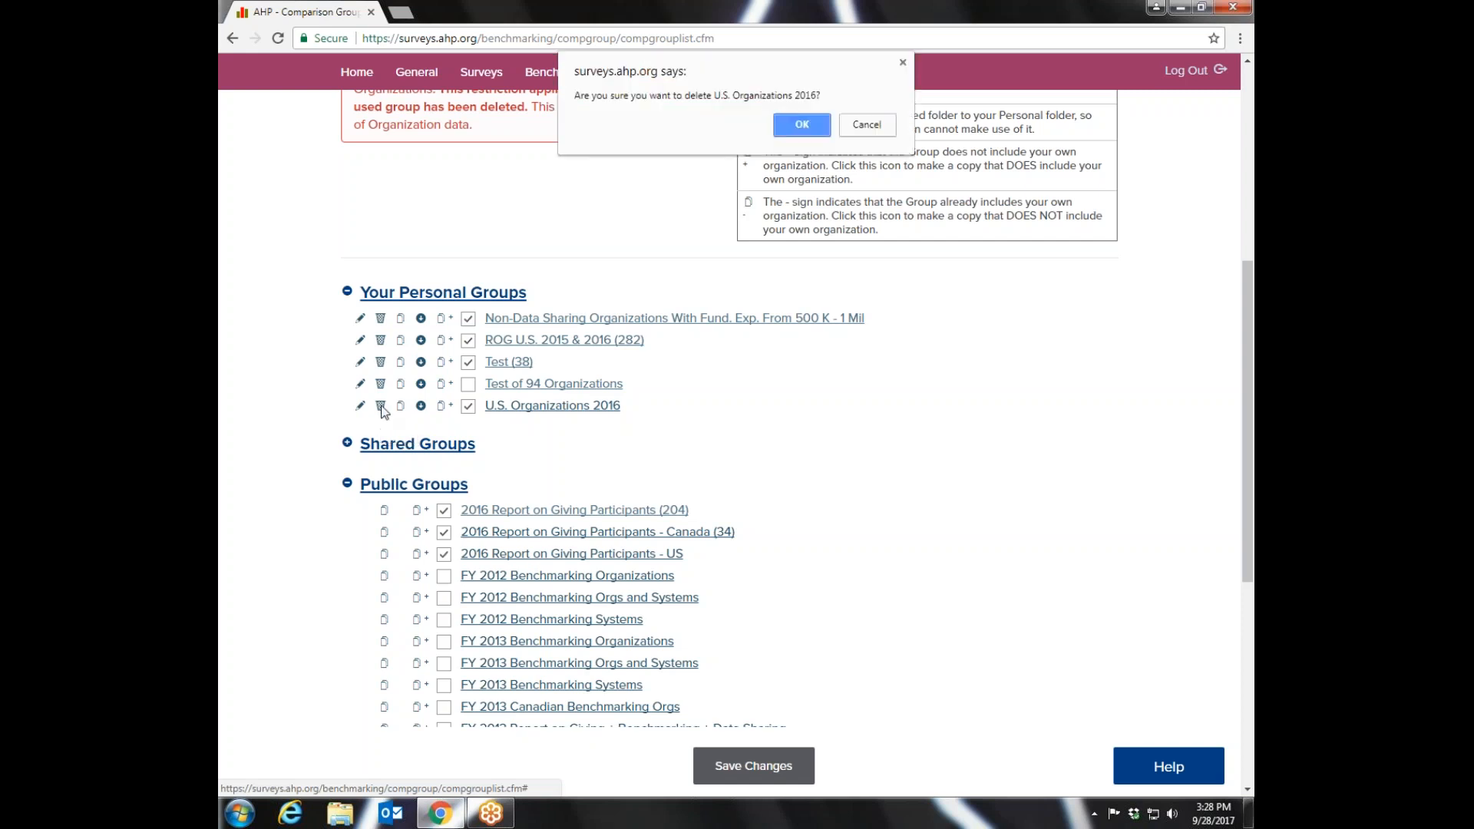
left_click(804, 126)
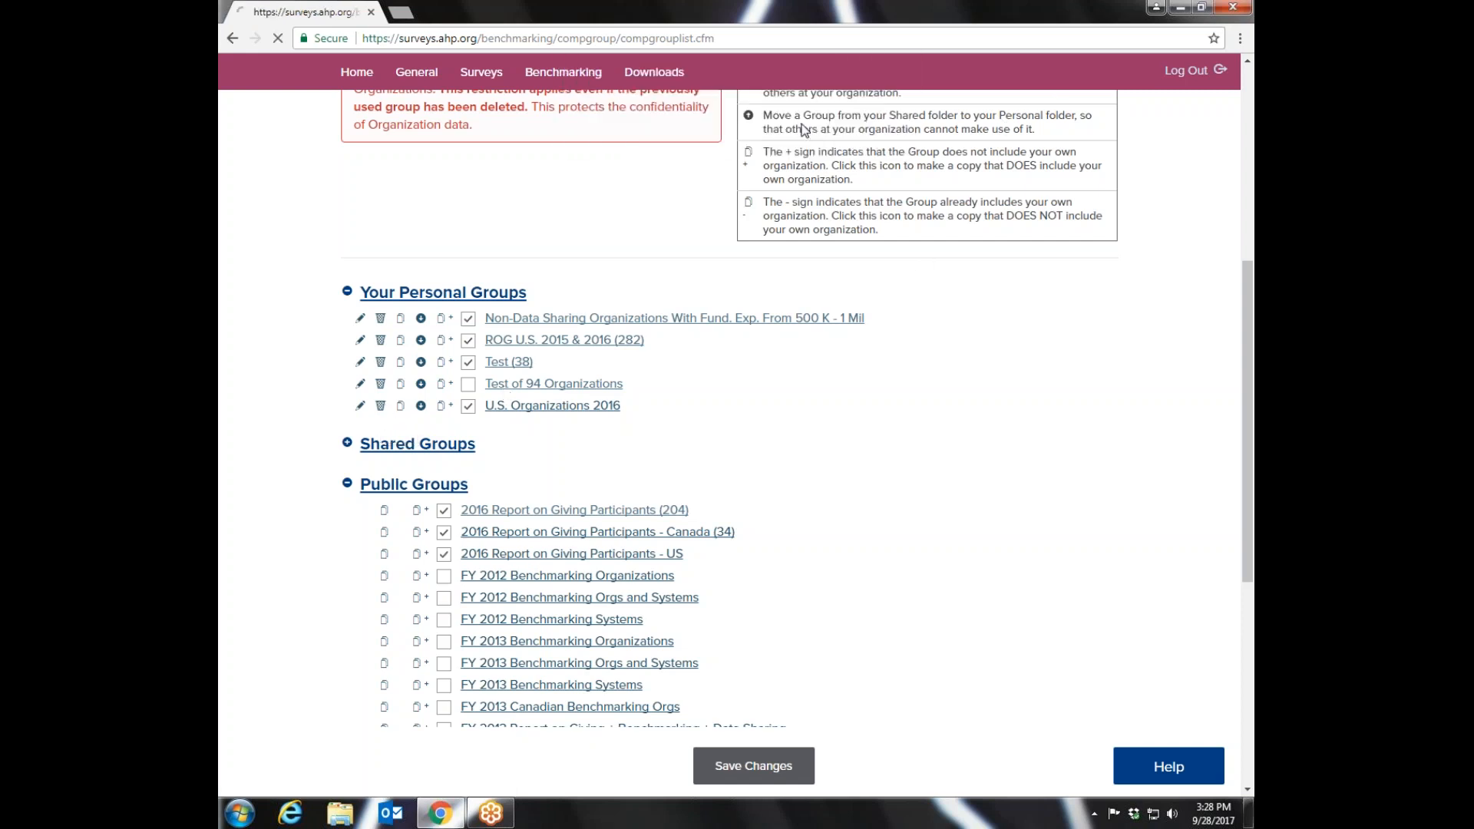
- Start combining existing comparison groups with the Comparison Group Combiner
left_click_drag(1251, 156, 1253, 361)
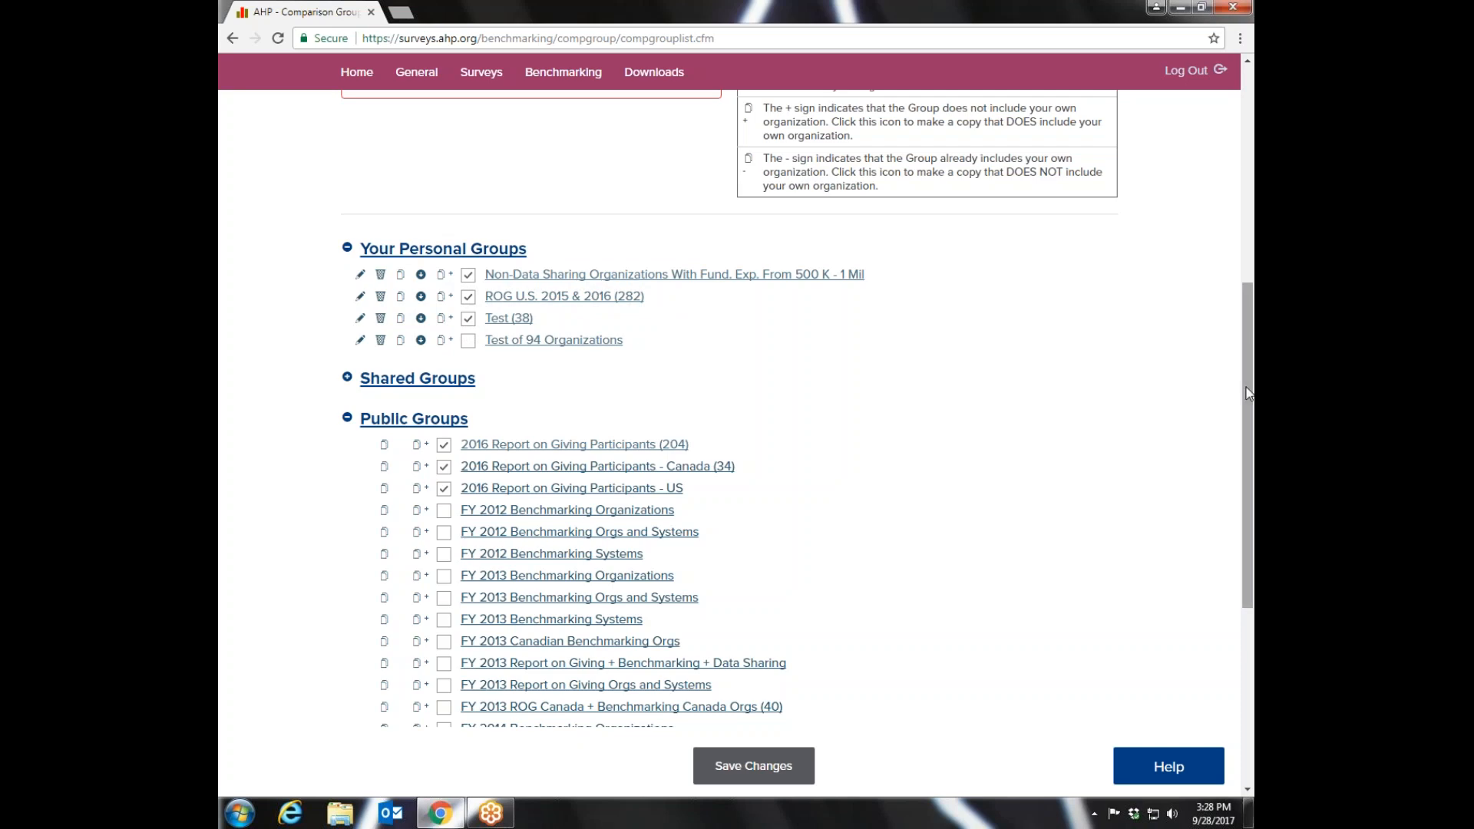
left_click_drag(1247, 394, 1252, 228)
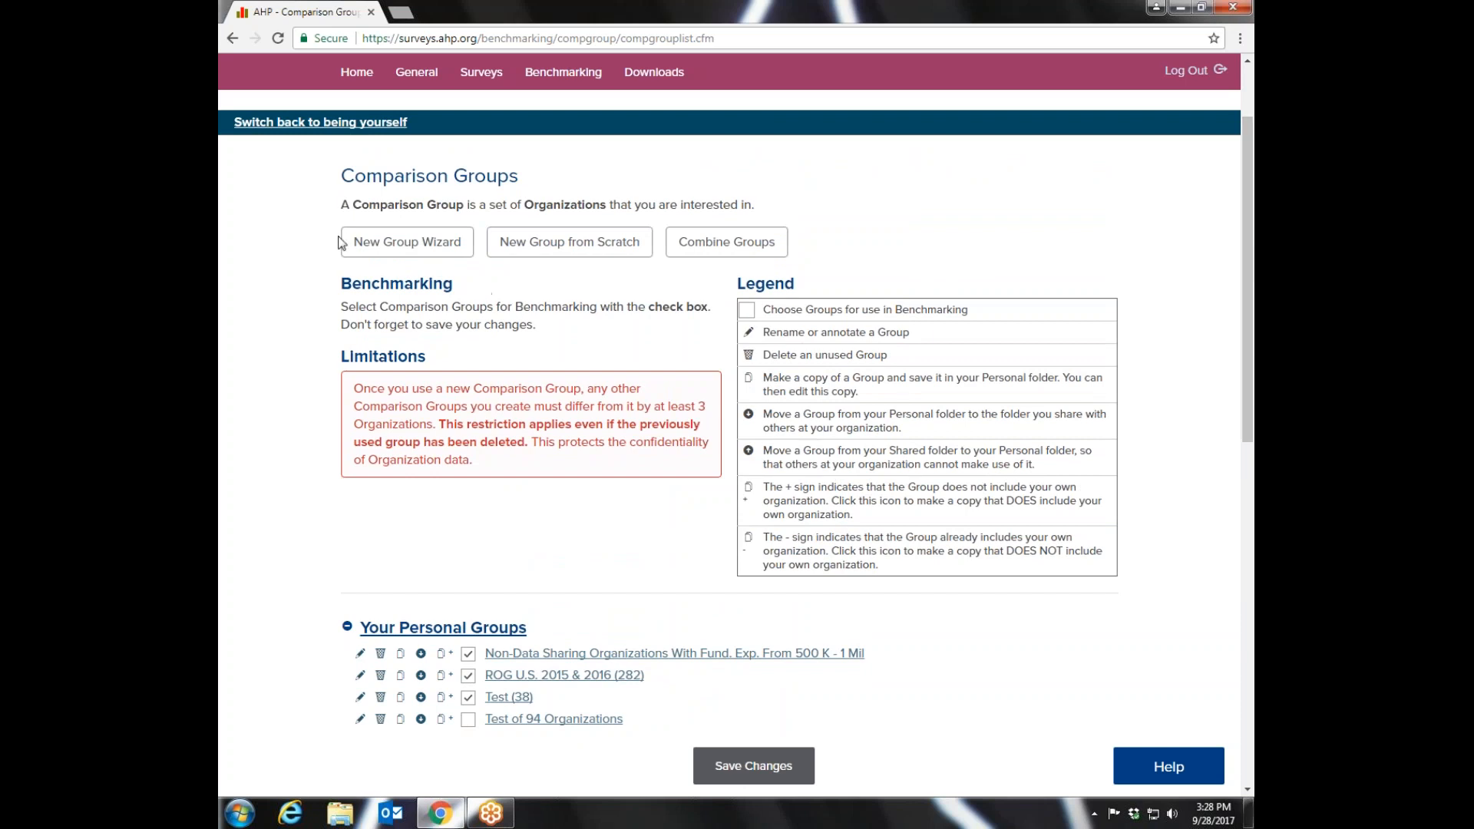
left_click(731, 244)
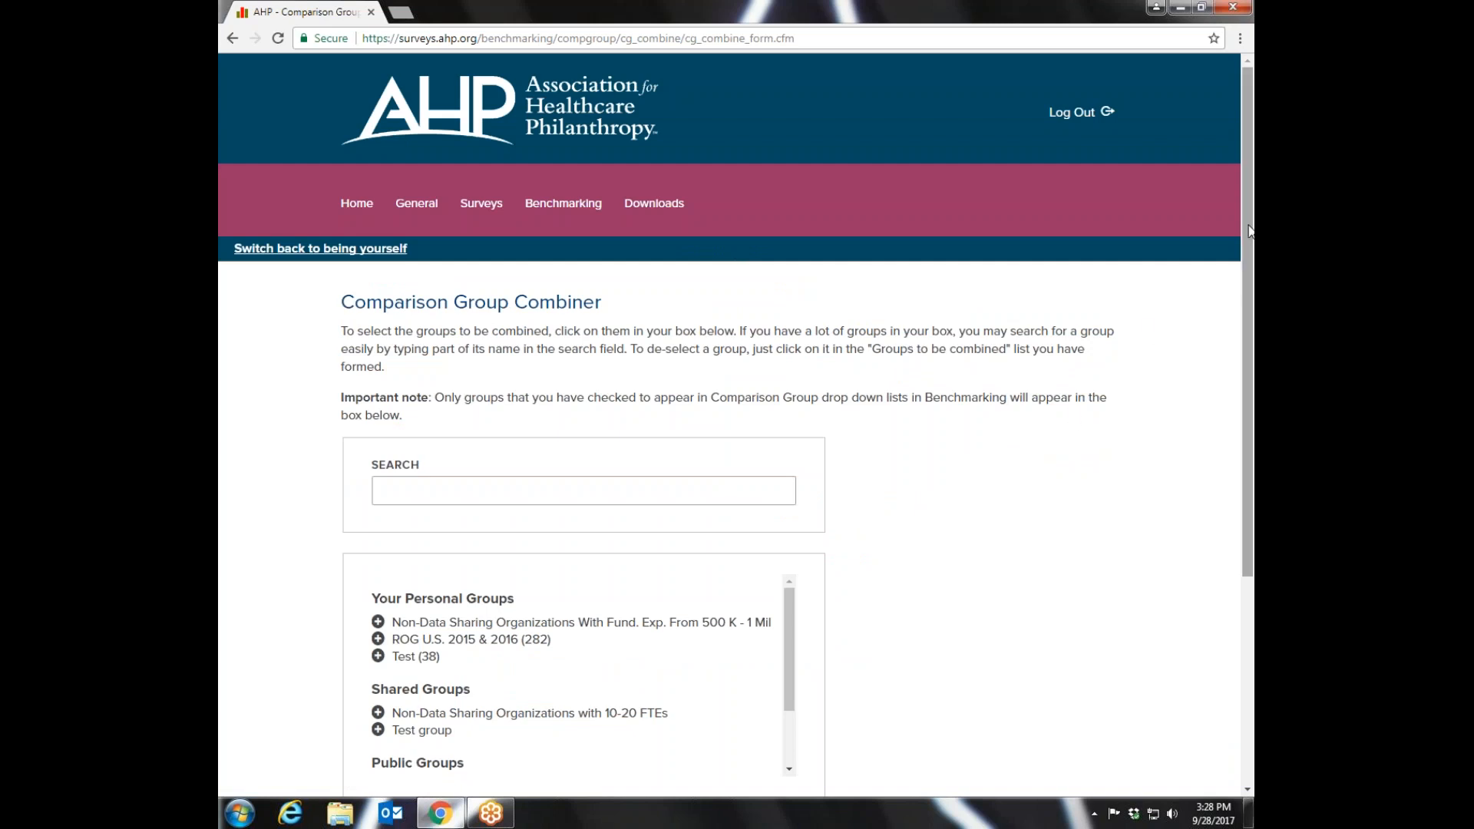
- Add the personal groups Non-Data Sharing Organizations With Fund. Exp. From 500 K - 1 Mil and Test (38) to the groups being combined
scroll(1247, 338, "down", 3)
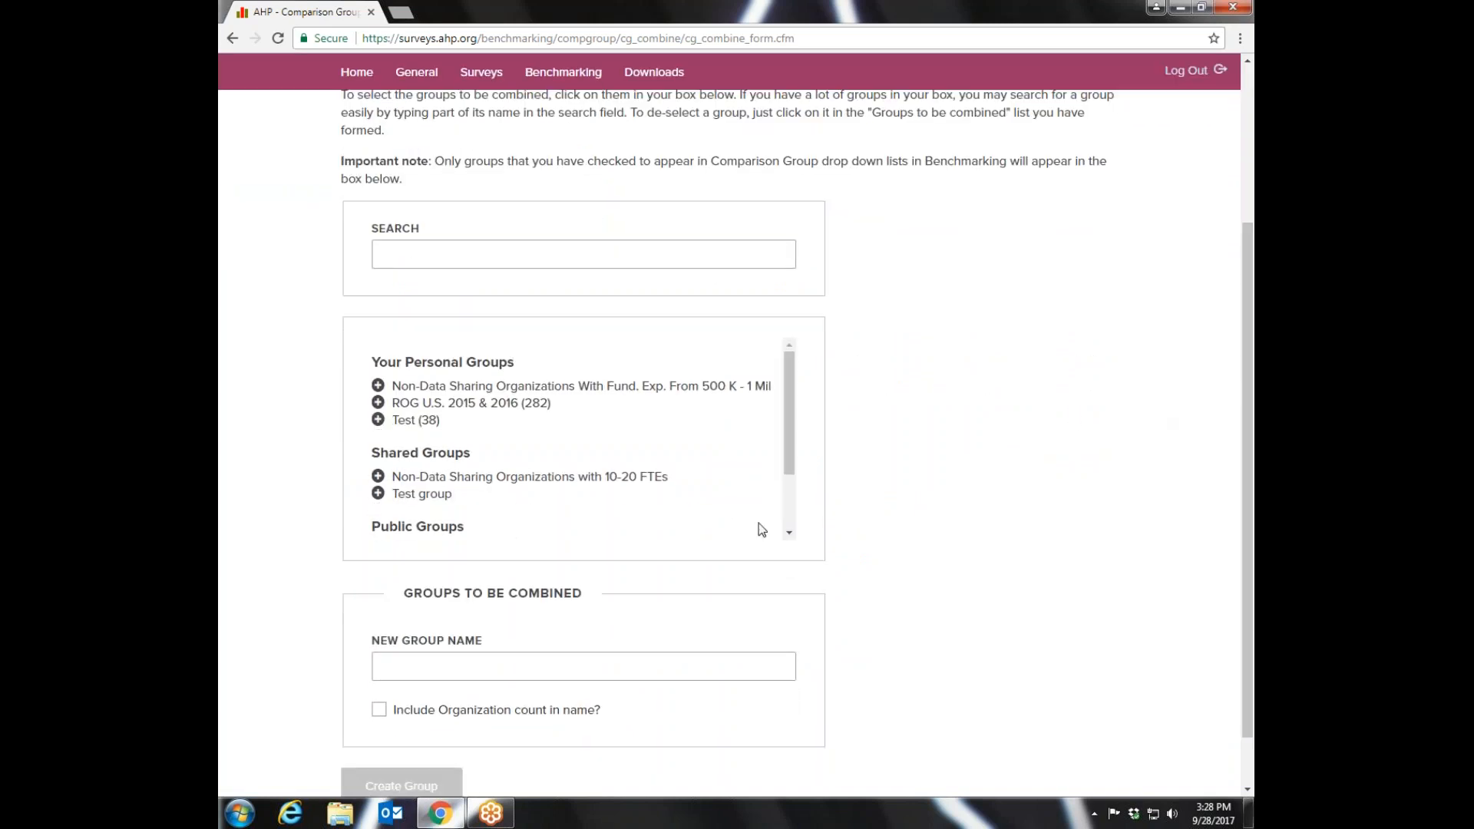
scroll(793, 393, "down", 2)
scroll(791, 382, "up", 2)
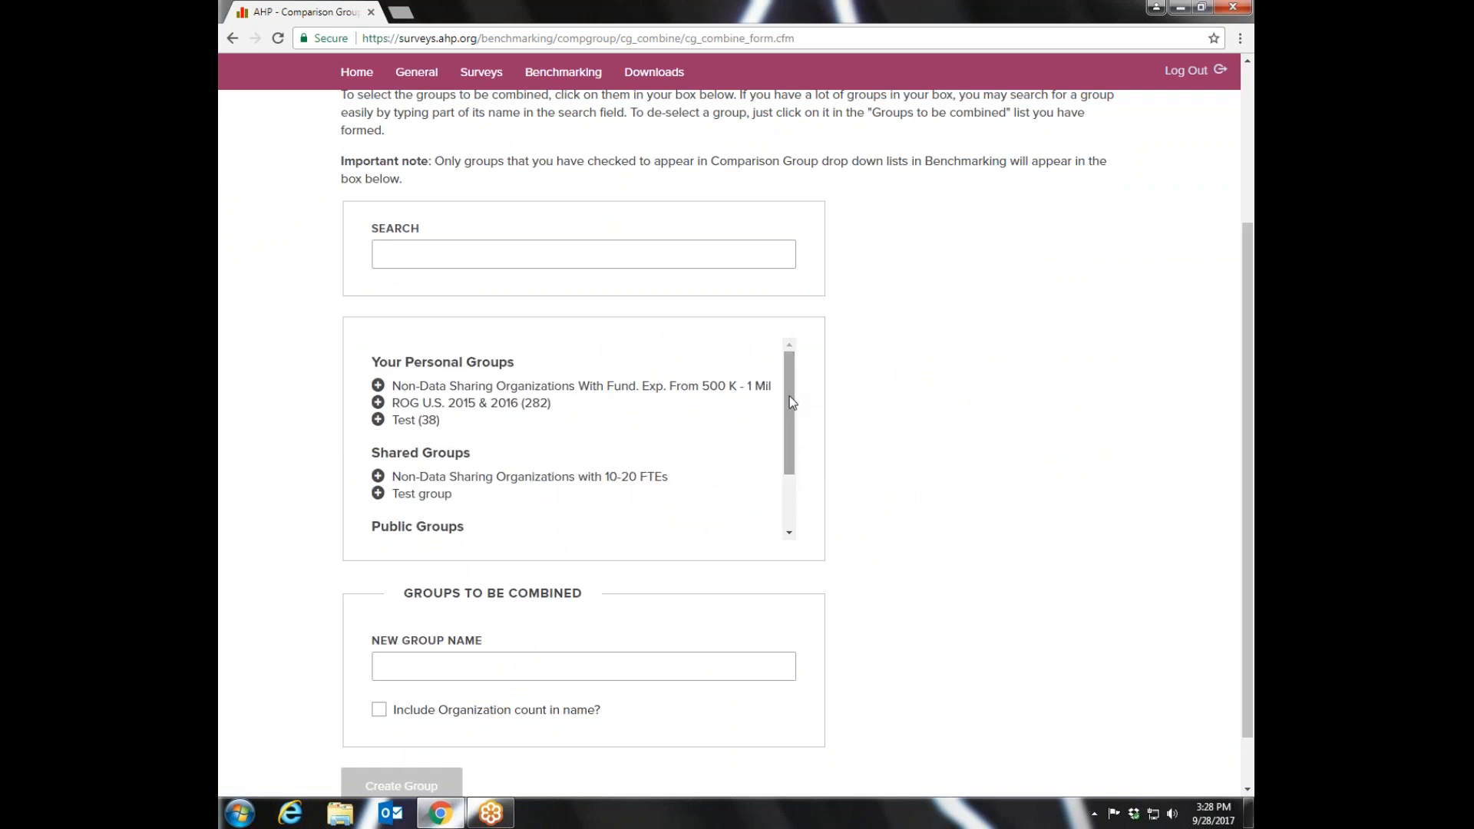
left_click(448, 389)
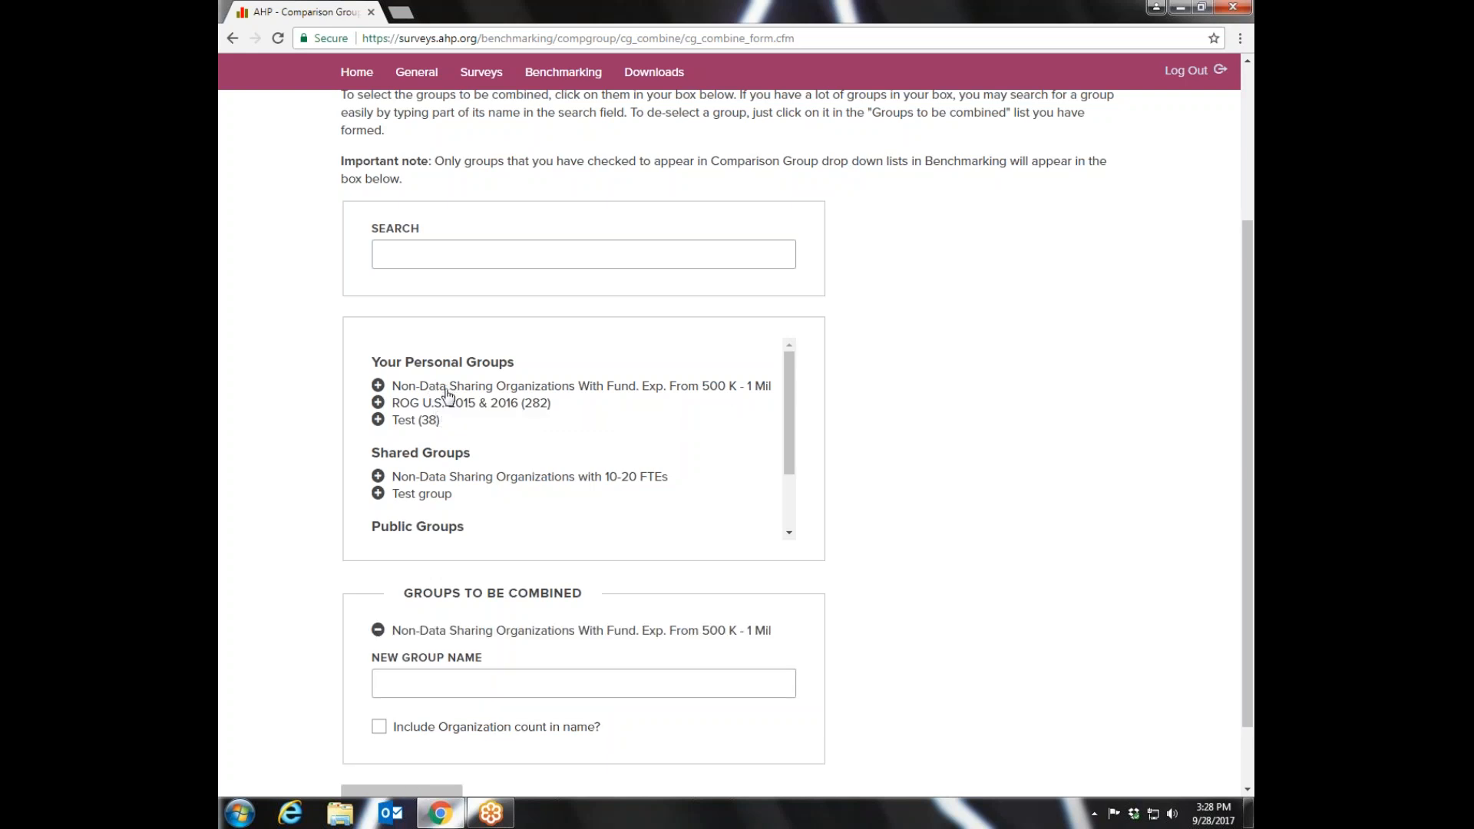
mouse_move(798, 406)
left_mouse_down()
mouse_move(793, 461)
mouse_move(799, 396)
left_mouse_up()
left_click(411, 421)
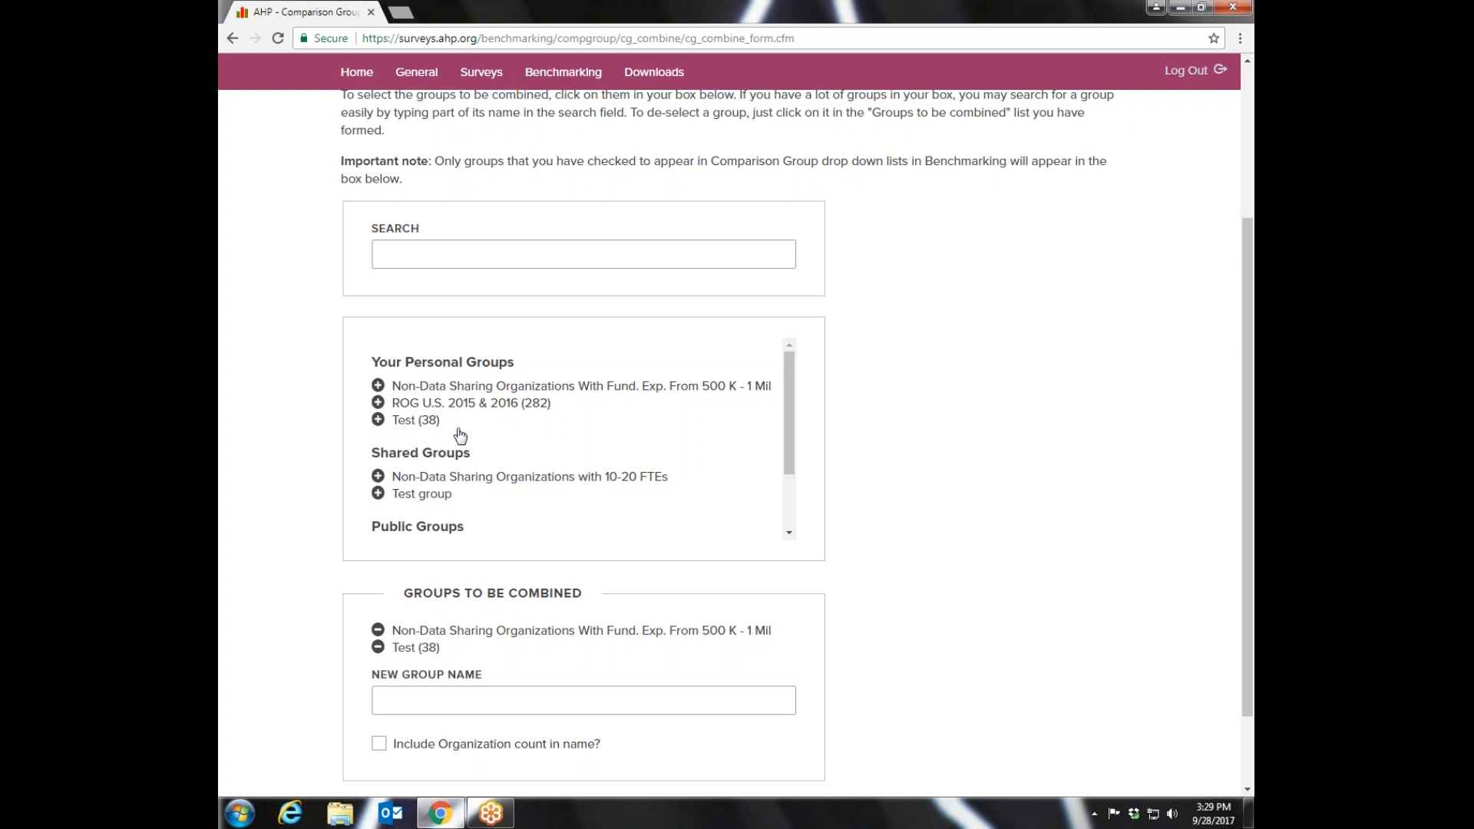
- Name the combined group Non-data sharing orgs and create it without including the organization count in its name
left_click_drag(788, 415, 791, 496)
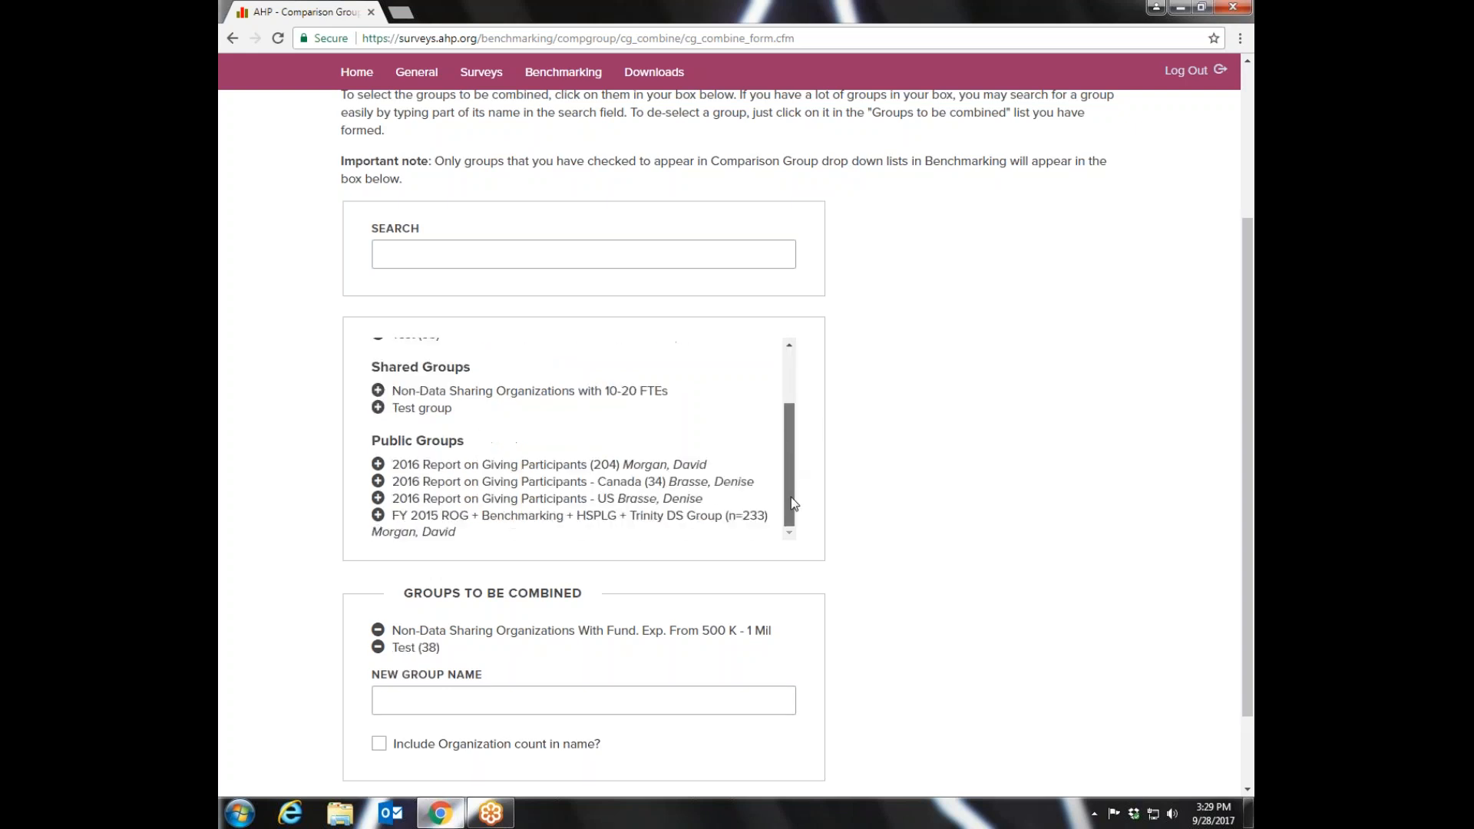
left_click(407, 703)
type("Non-data s")
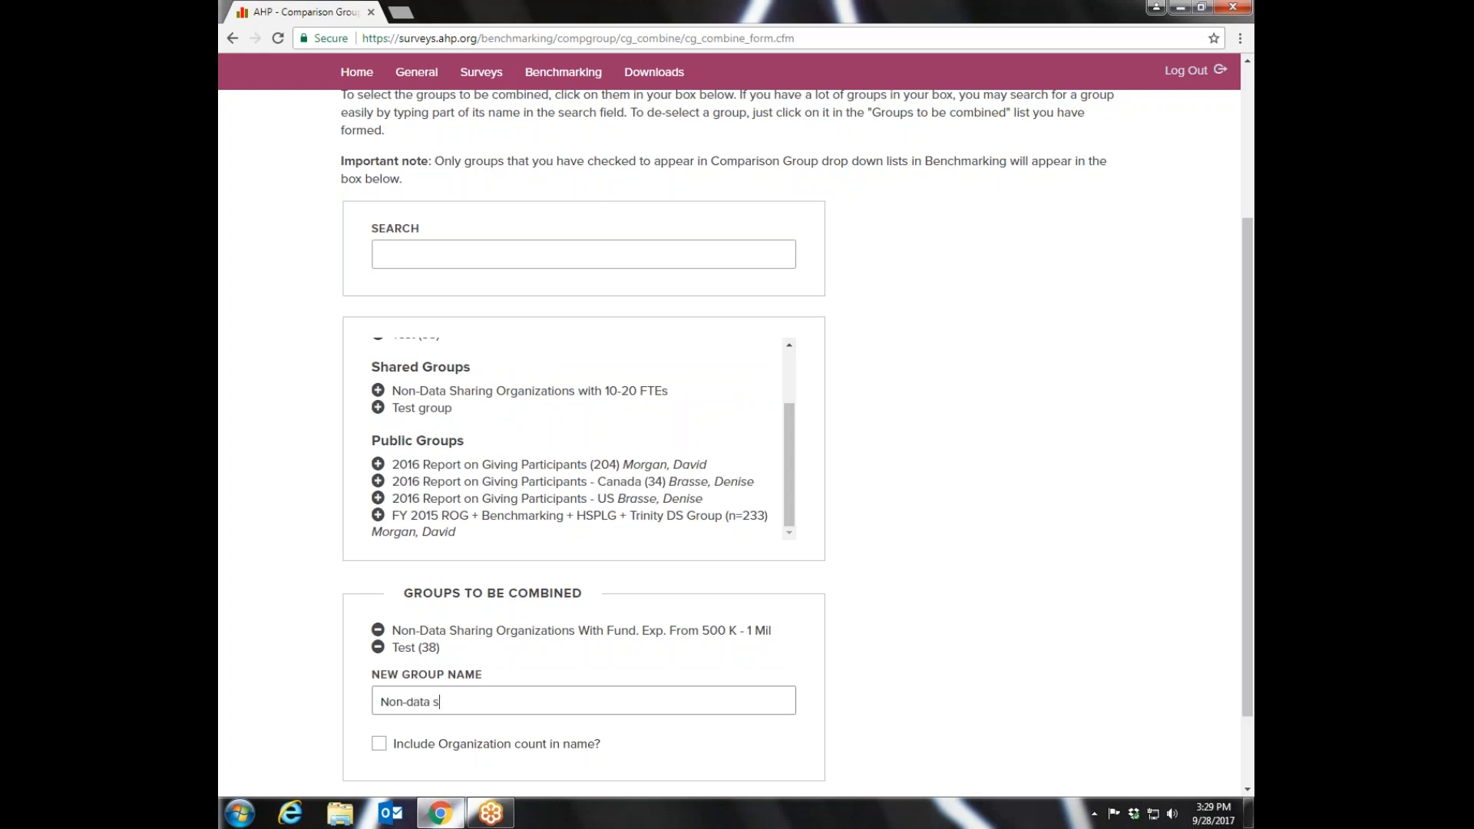
type("haring orgs")
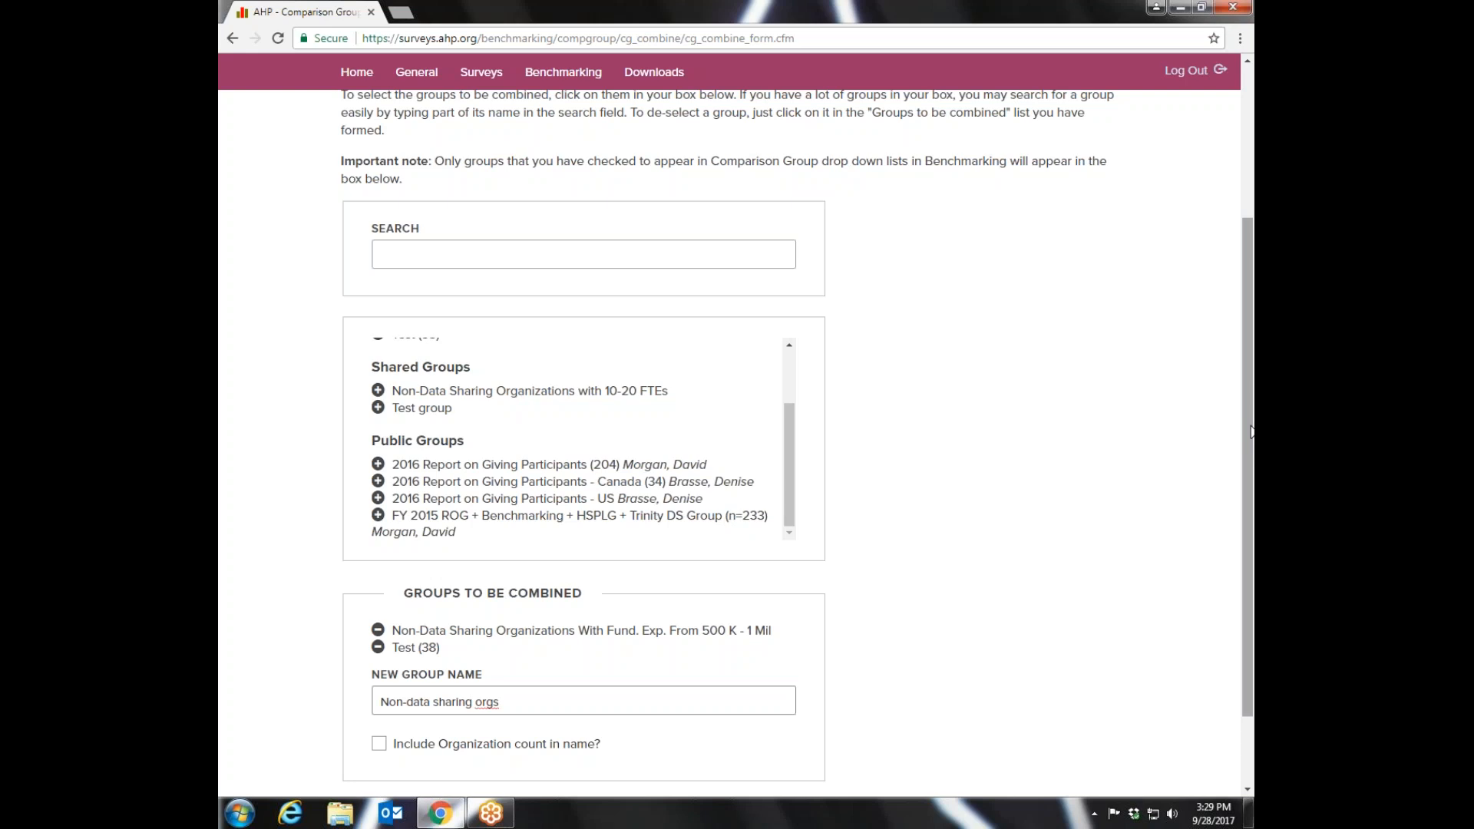
scroll(1251, 432, "down", 2)
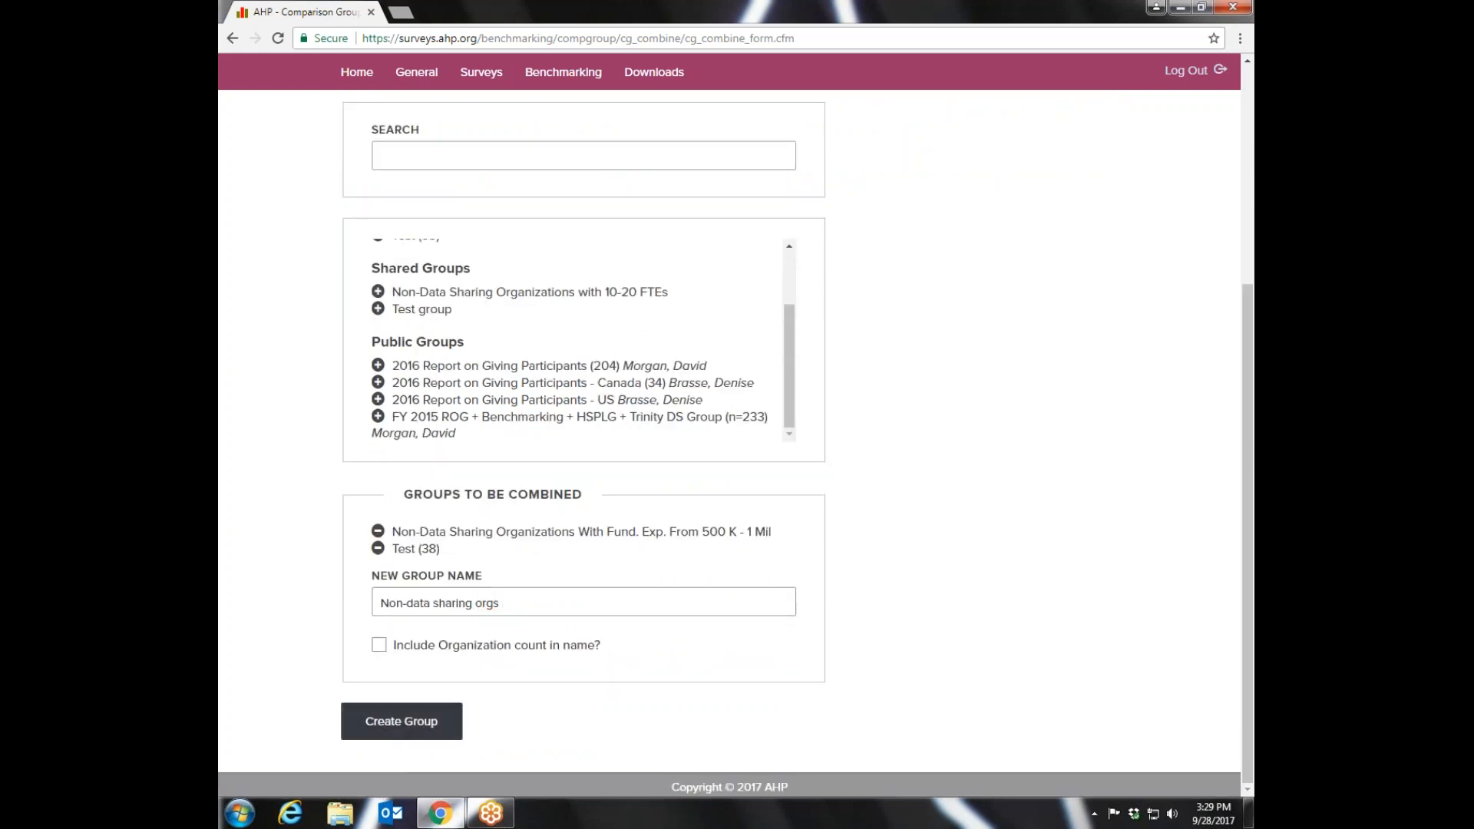
left_click(401, 721)
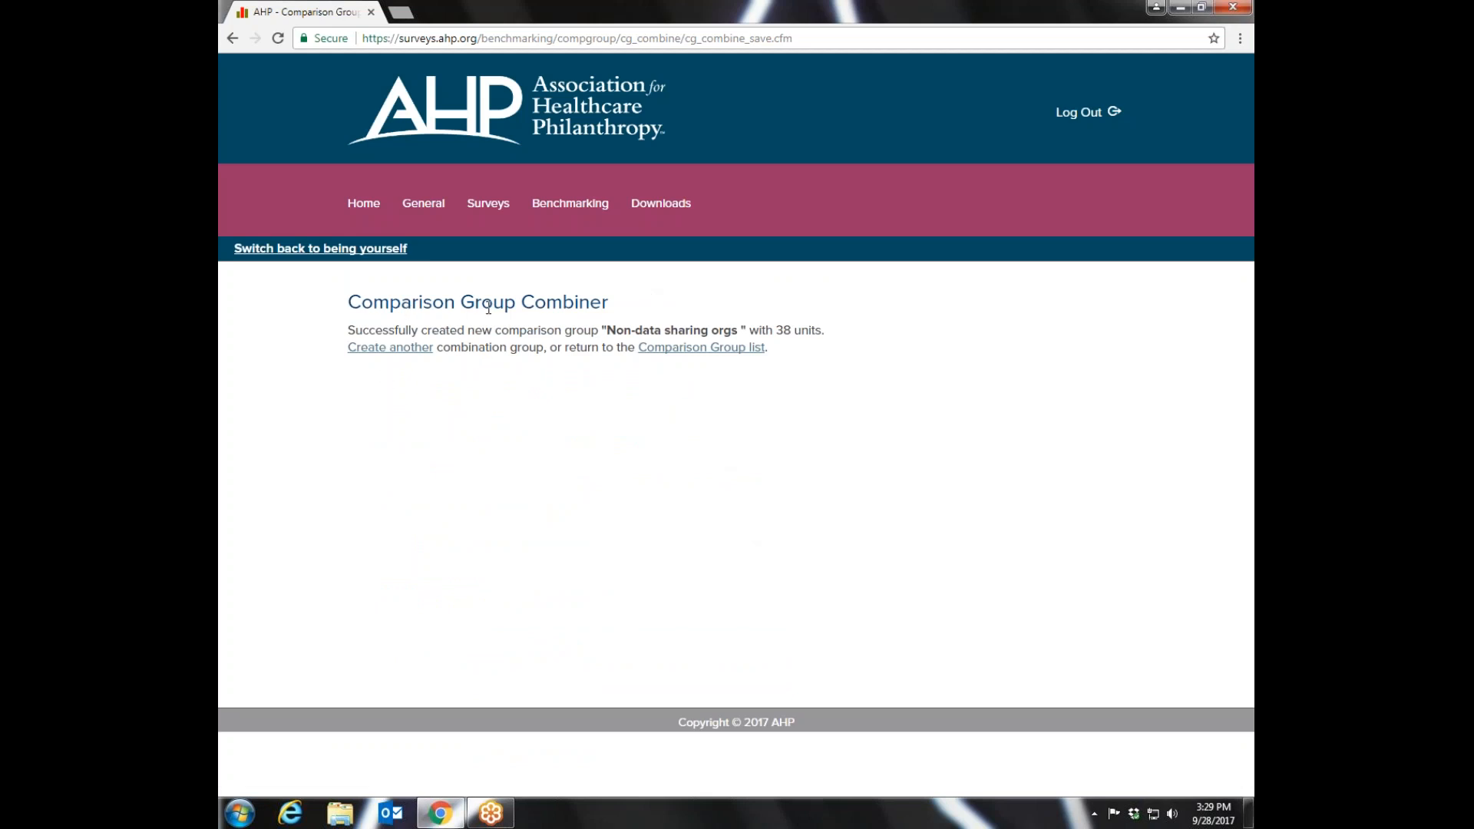
- Open the personal group Non-data sharing orgs from the comparison groups and review its organizations
mouse_move(573, 233)
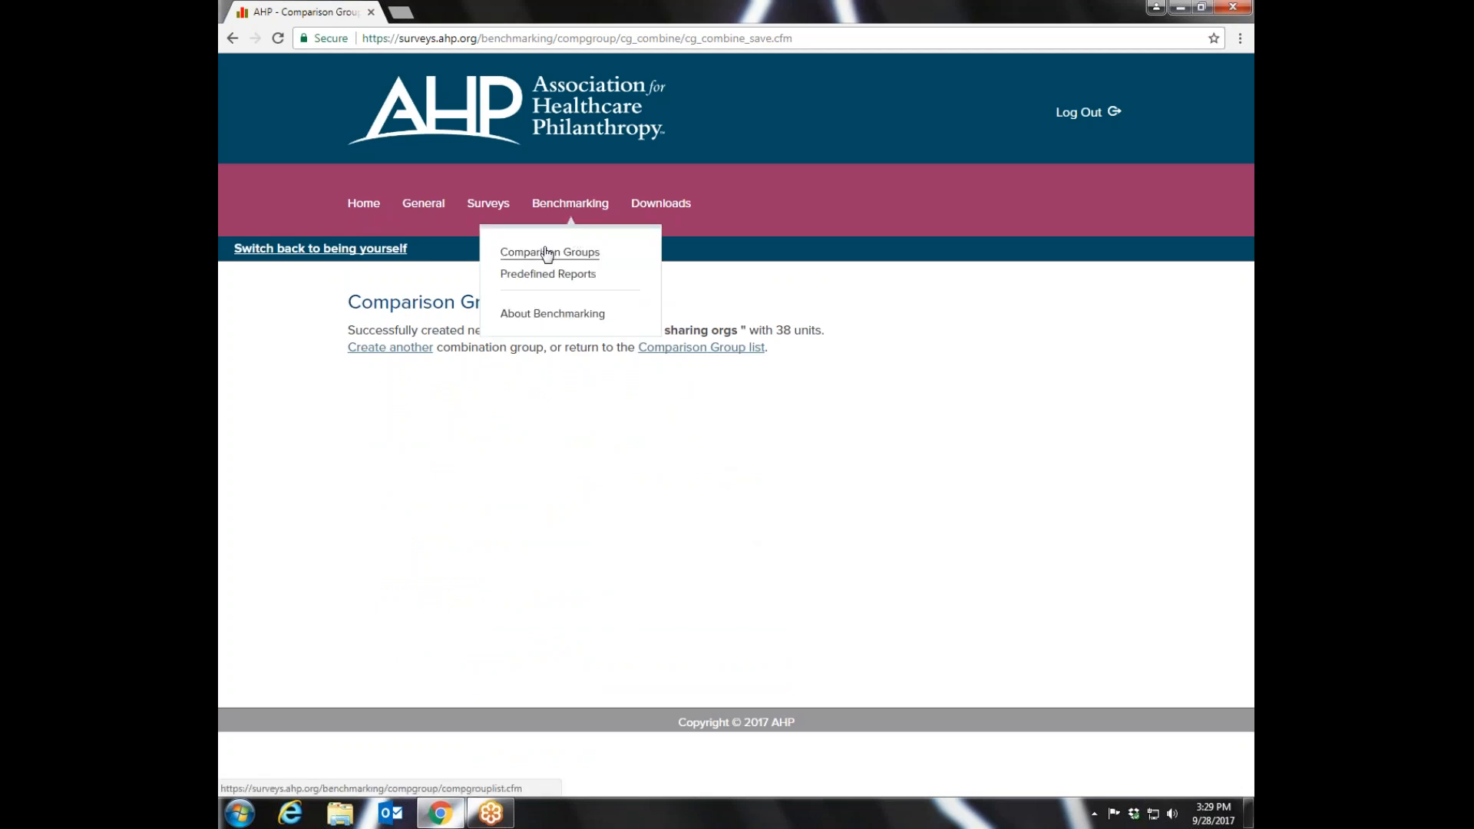
left_click(547, 254)
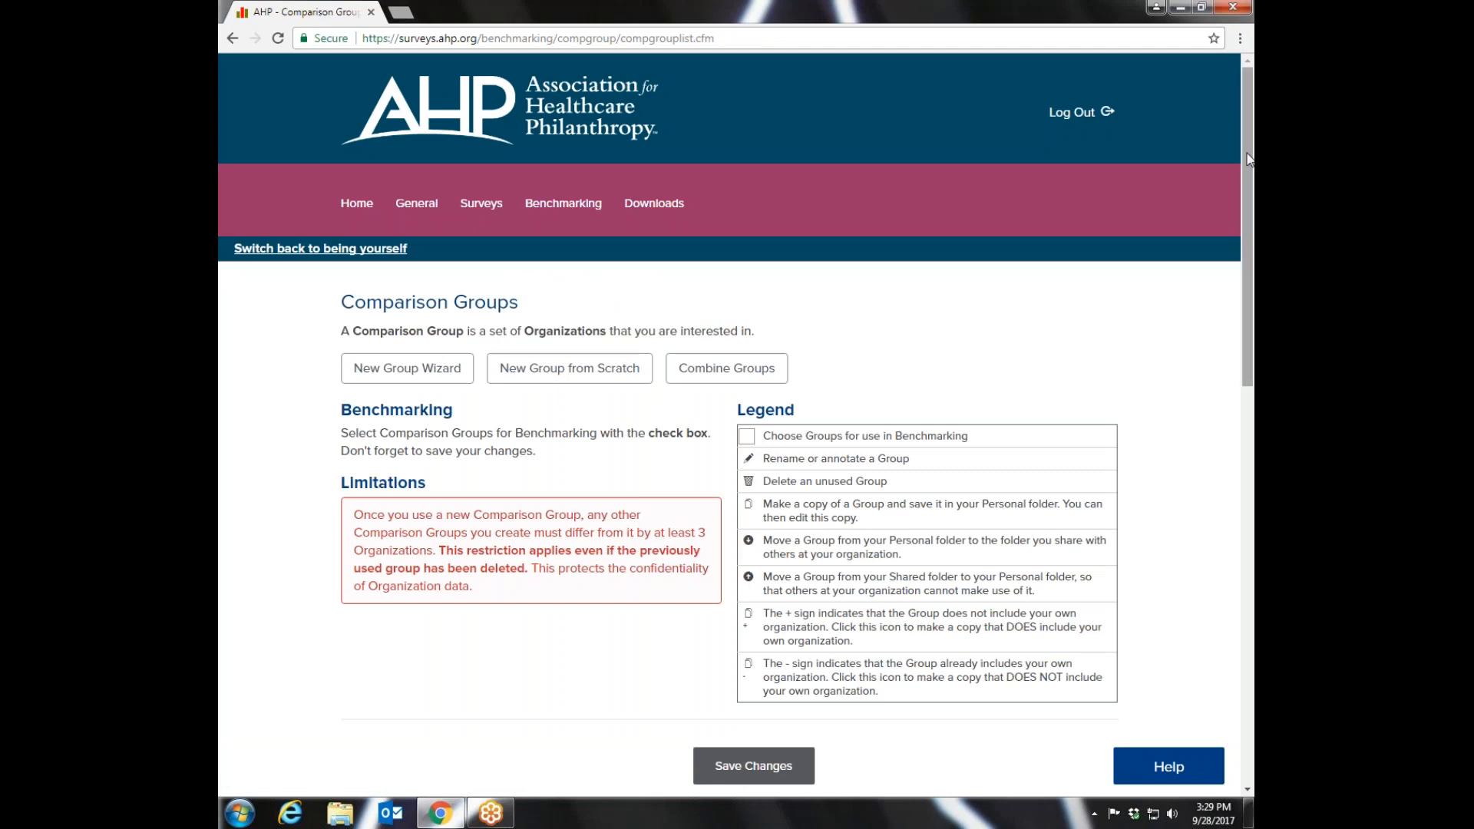
scroll(1252, 345, "down", 6)
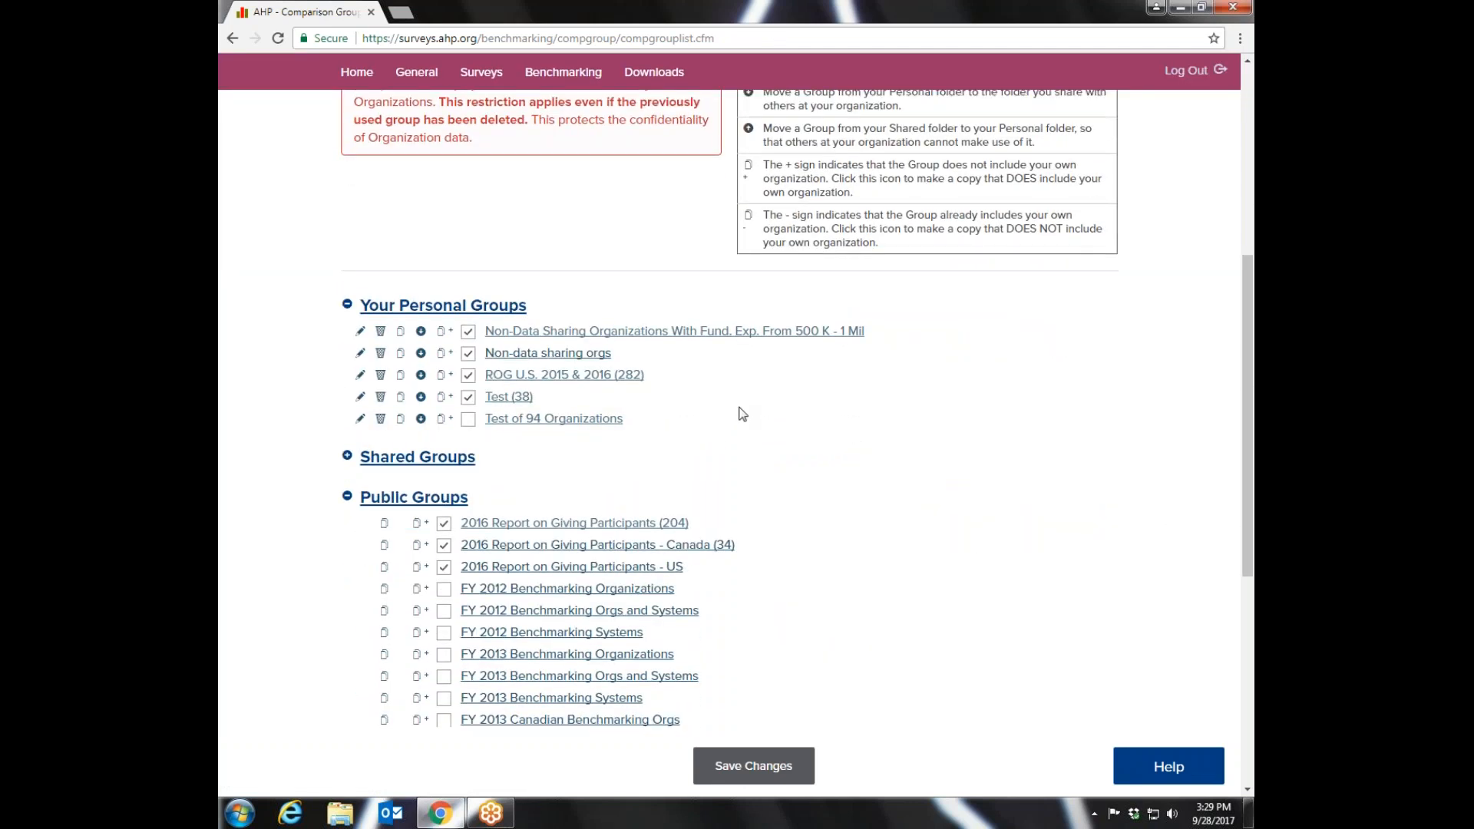
left_click(558, 359)
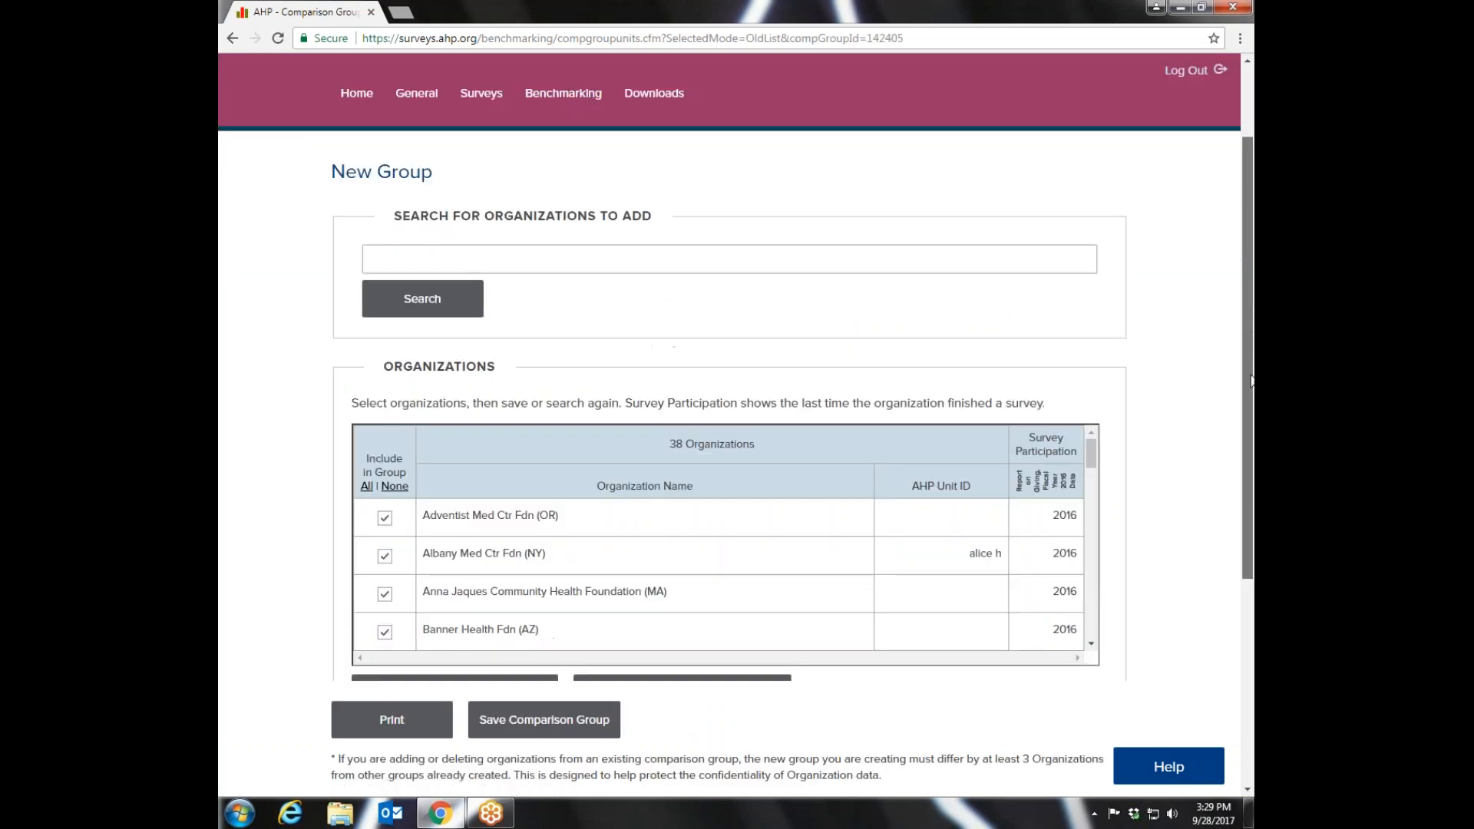
left_click_drag(1251, 290, 1245, 448)
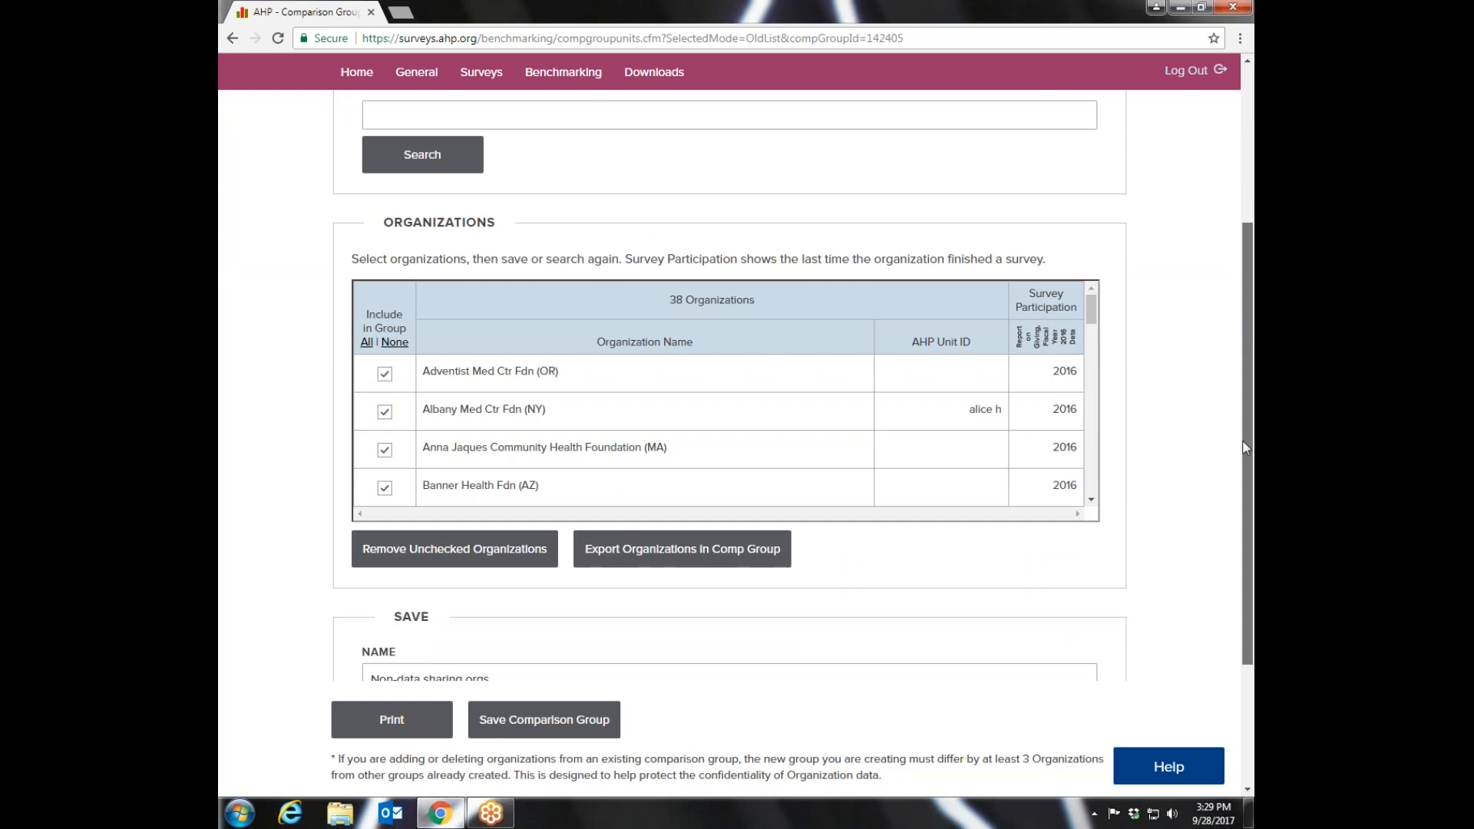
left_click_drag(1245, 448, 1250, 338)
- Return to the comparison groups and look through the personal and public groups, down to the FY 2015 entries
mouse_move(563, 119)
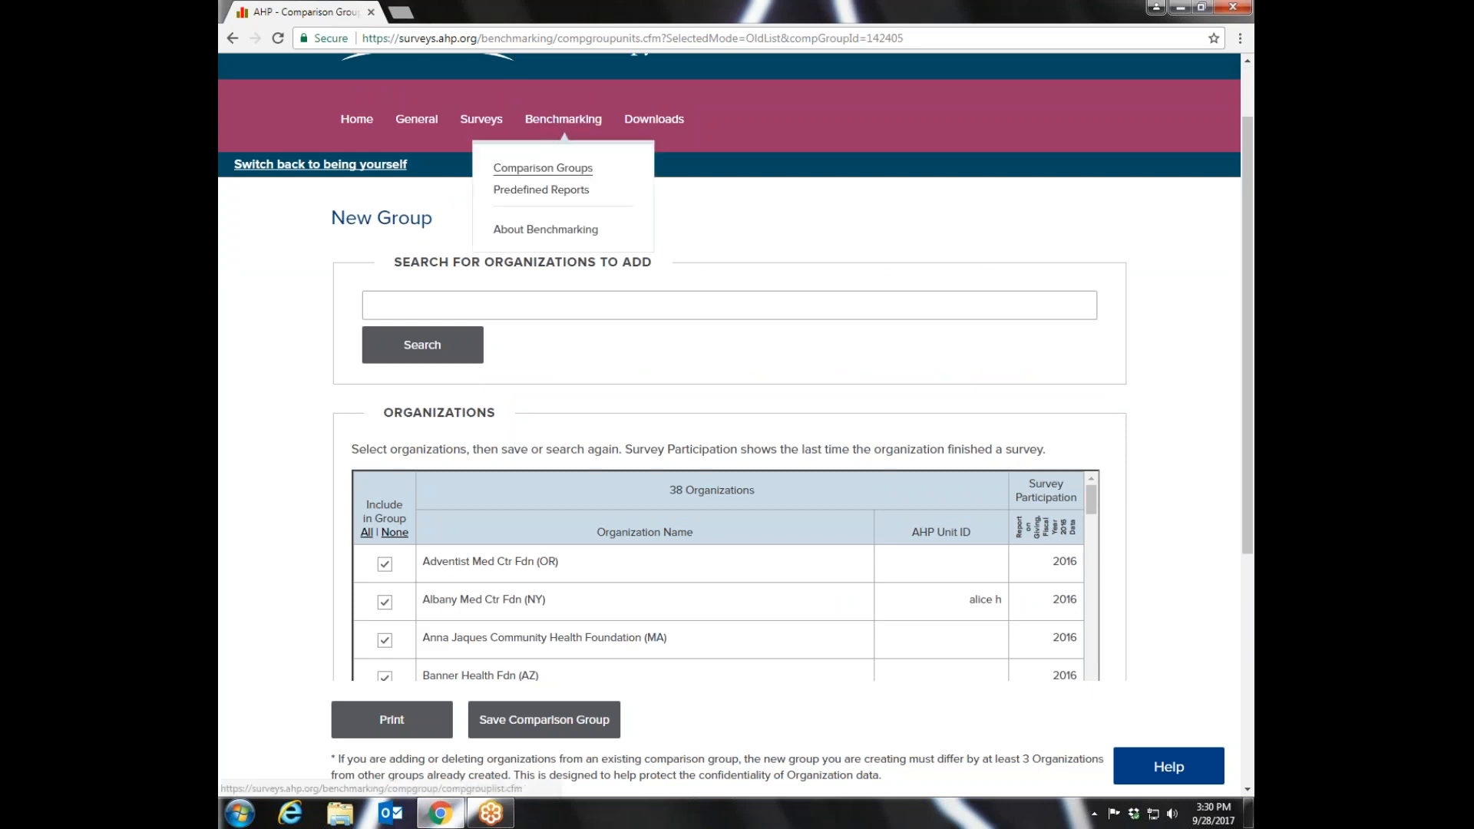
left_click(543, 168)
scroll(1252, 384, "down", 5)
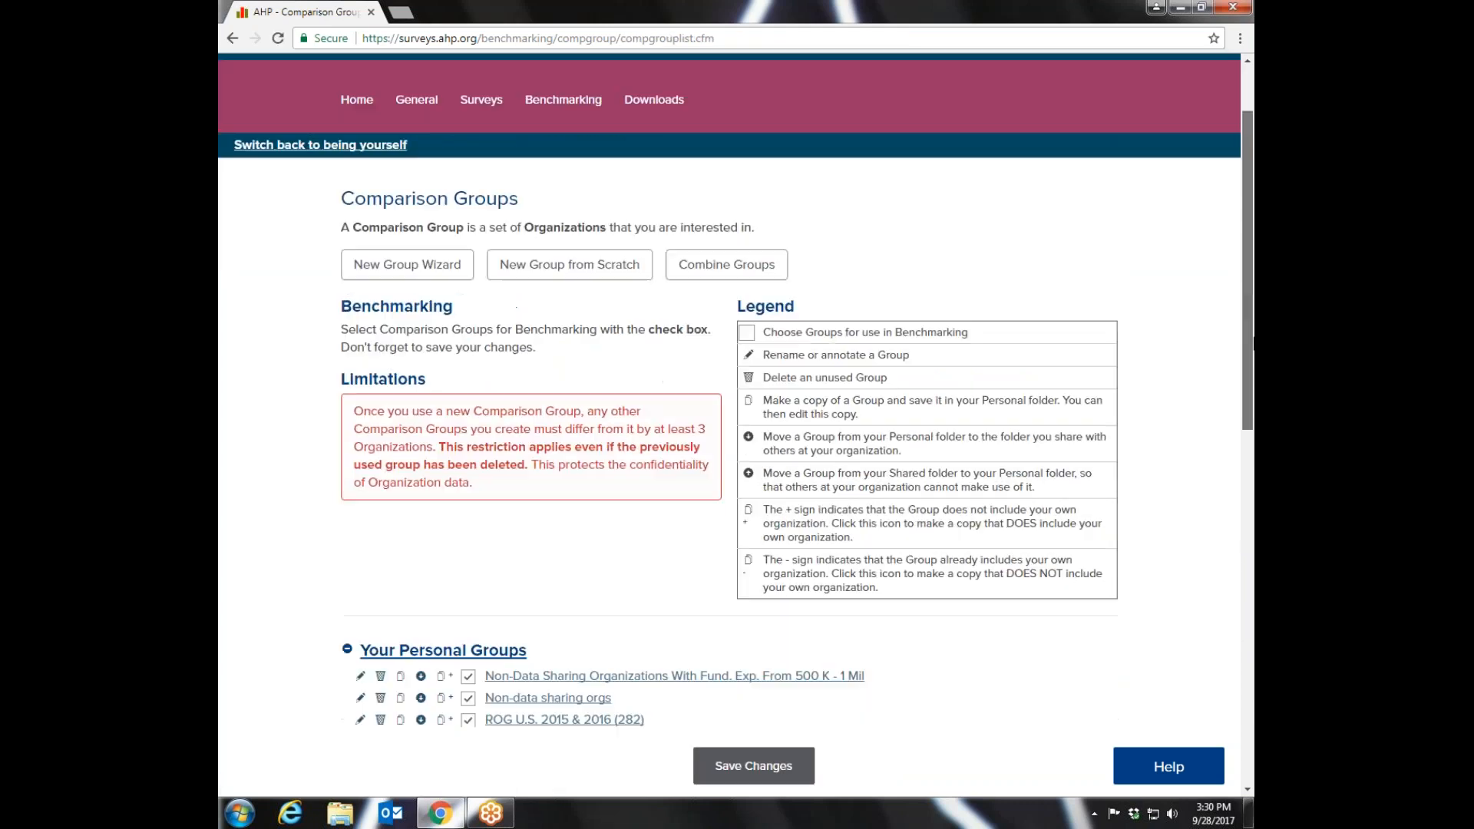
left_click_drag(1252, 413, 1253, 537)
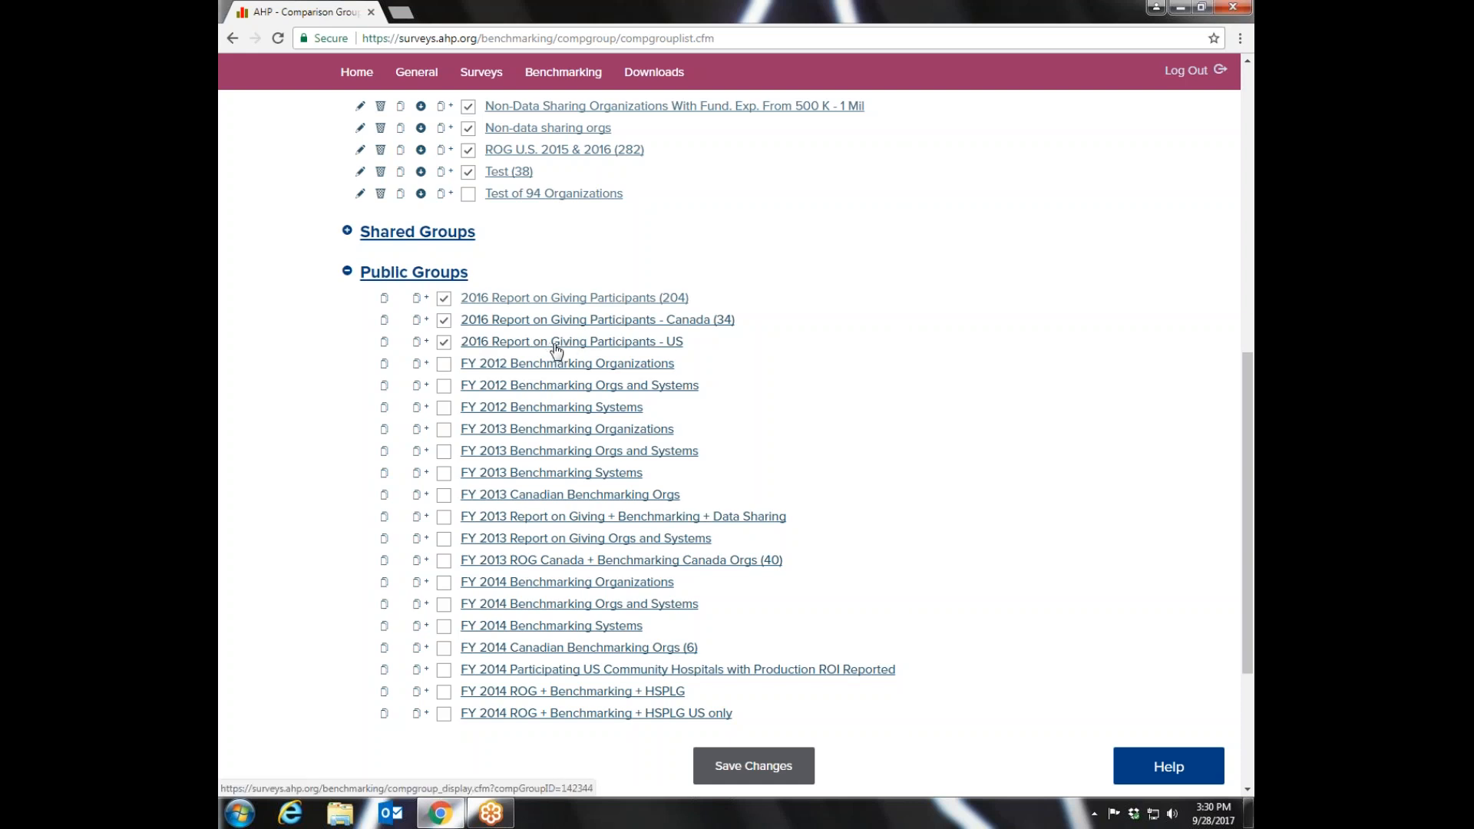
left_click_drag(1249, 402, 1248, 480)
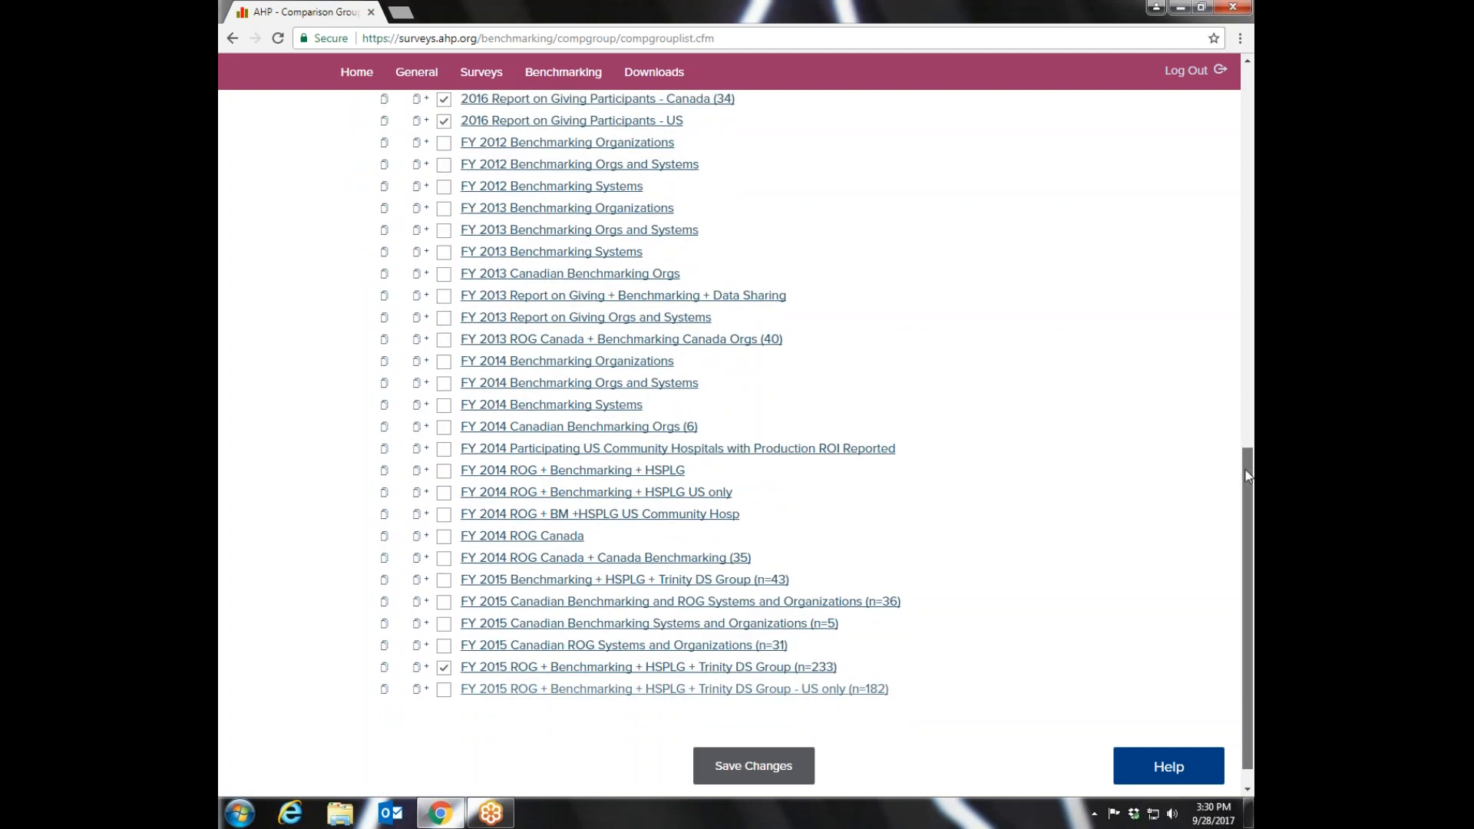
scroll(1248, 476, "up", 1)
left_click_drag(1247, 474, 1253, 362)
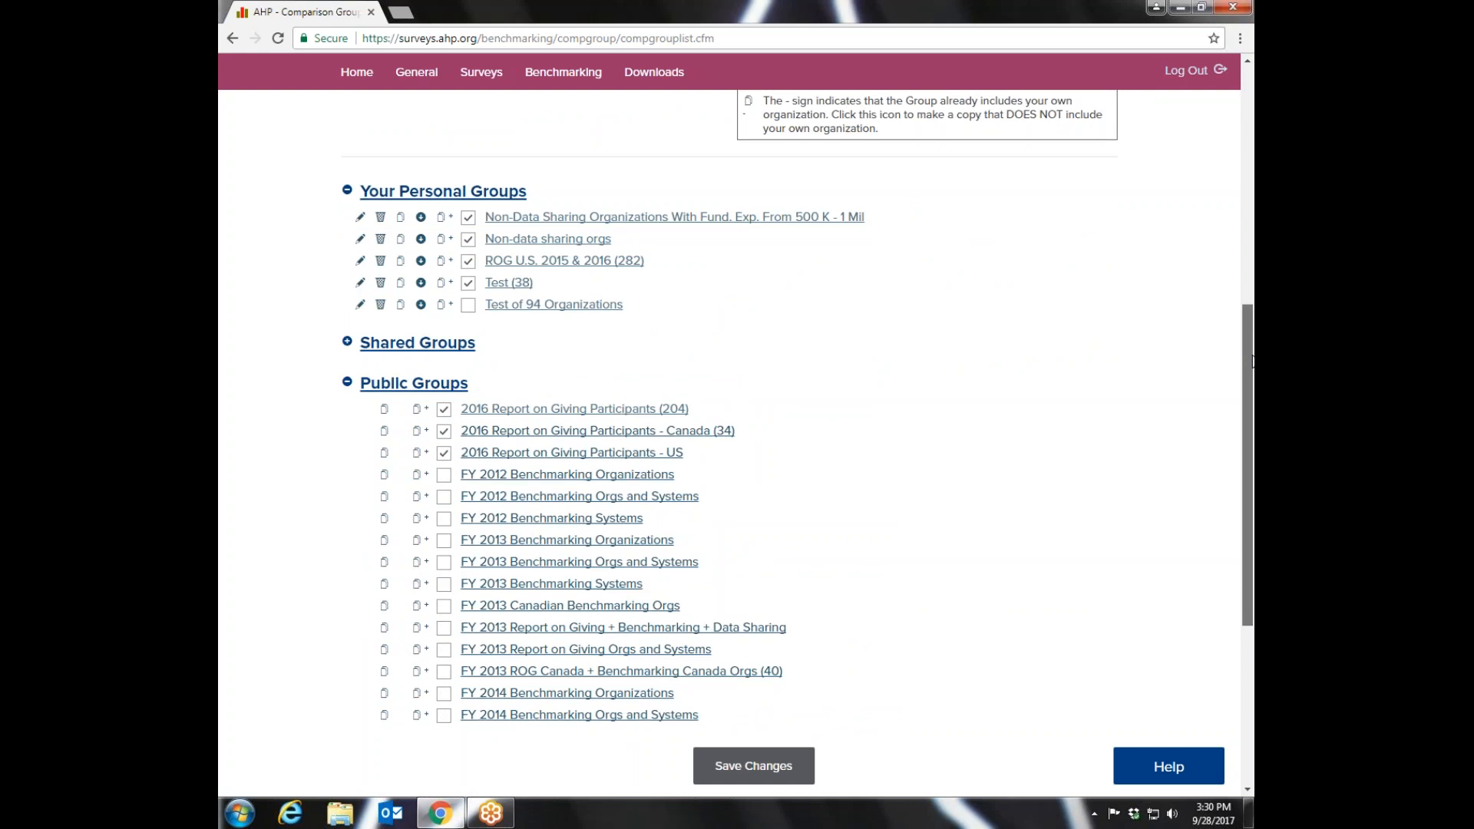
- View the organizations in the public group 2016 Report on Giving Participants - Canada and return to the comparison groups
left_click(583, 431)
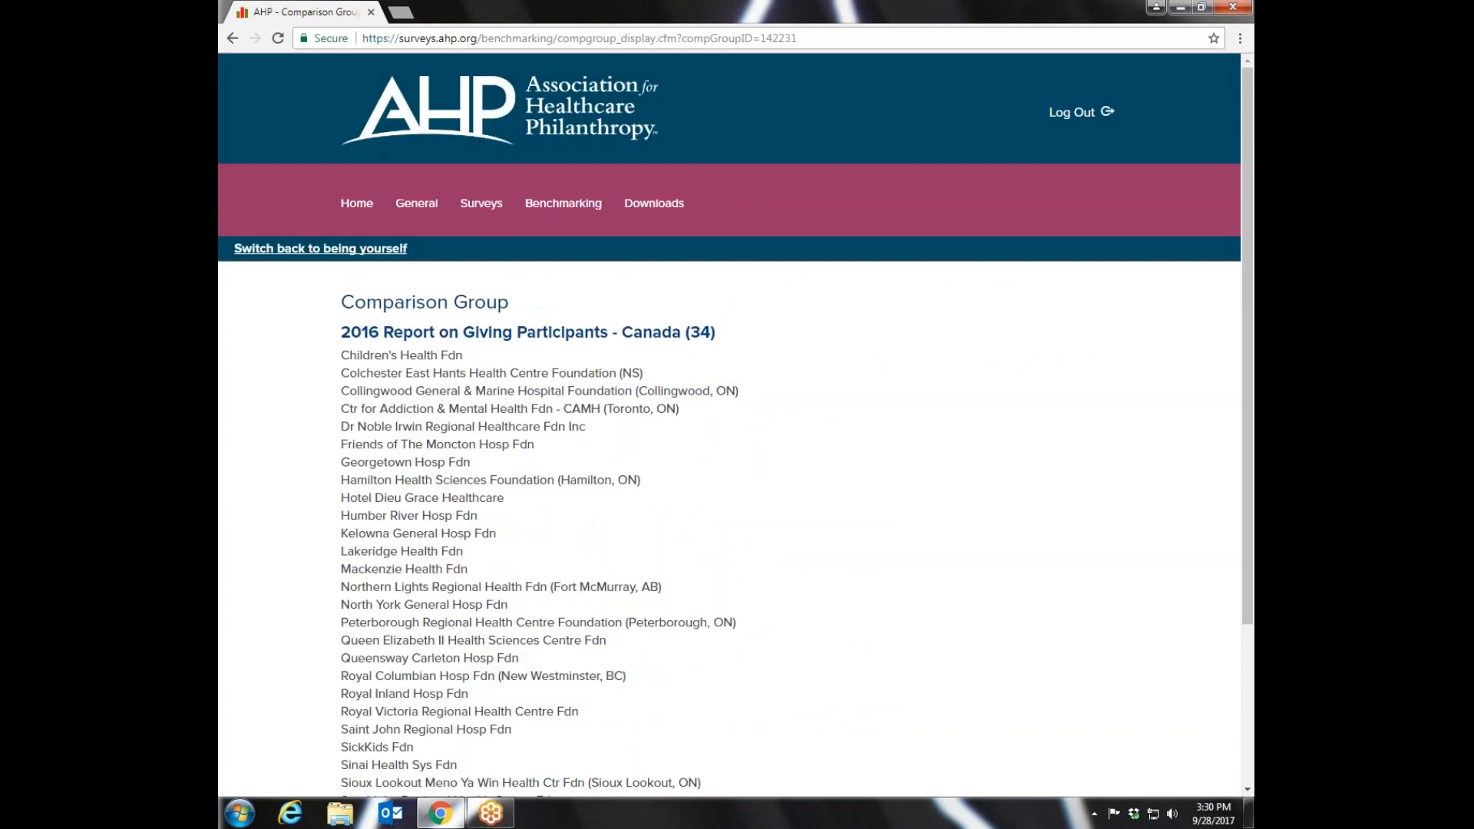
scroll(1114, 207, "down", 3)
scroll(1012, 201, "up", 2)
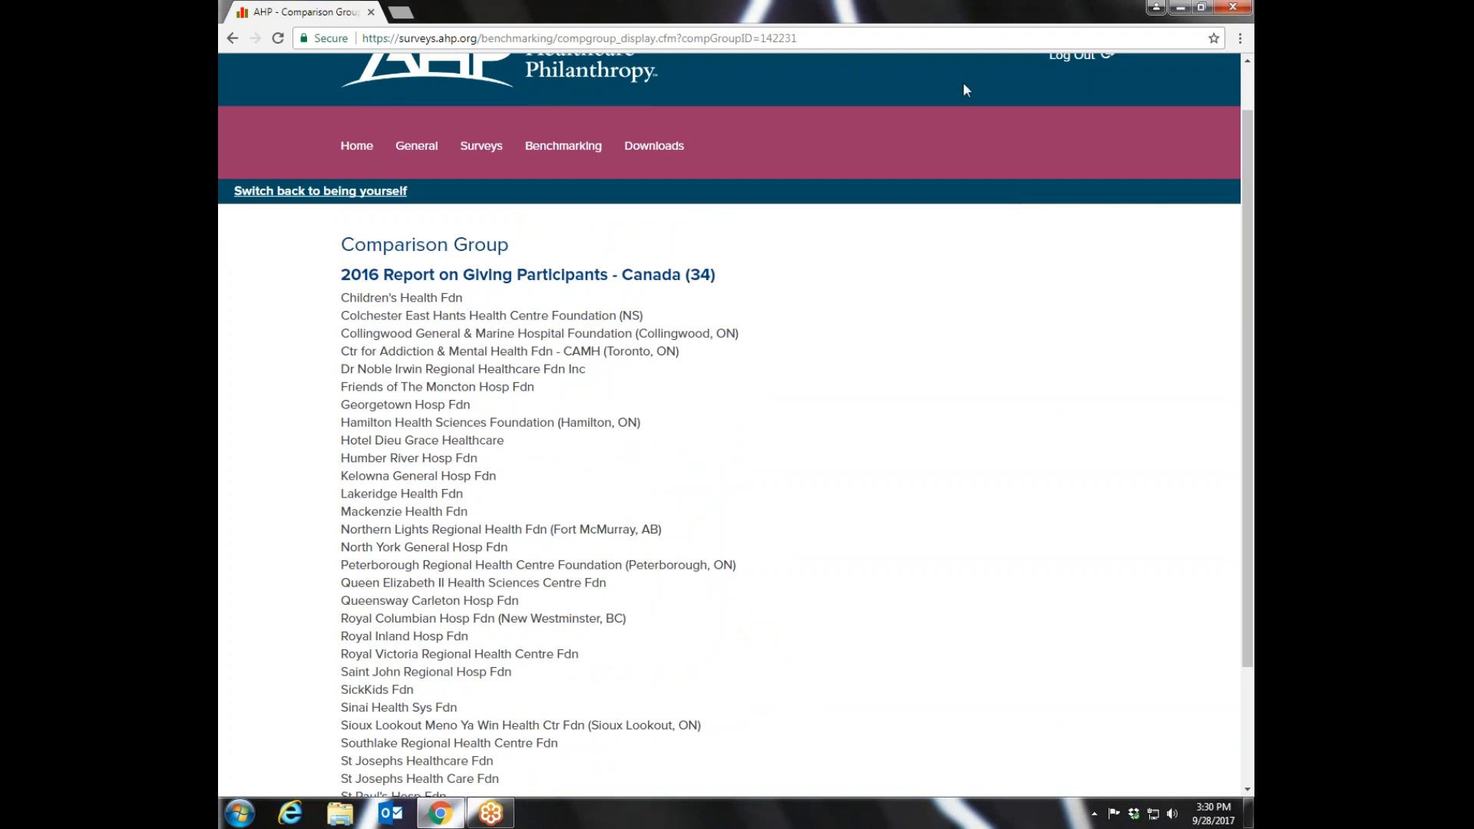
left_click(232, 38)
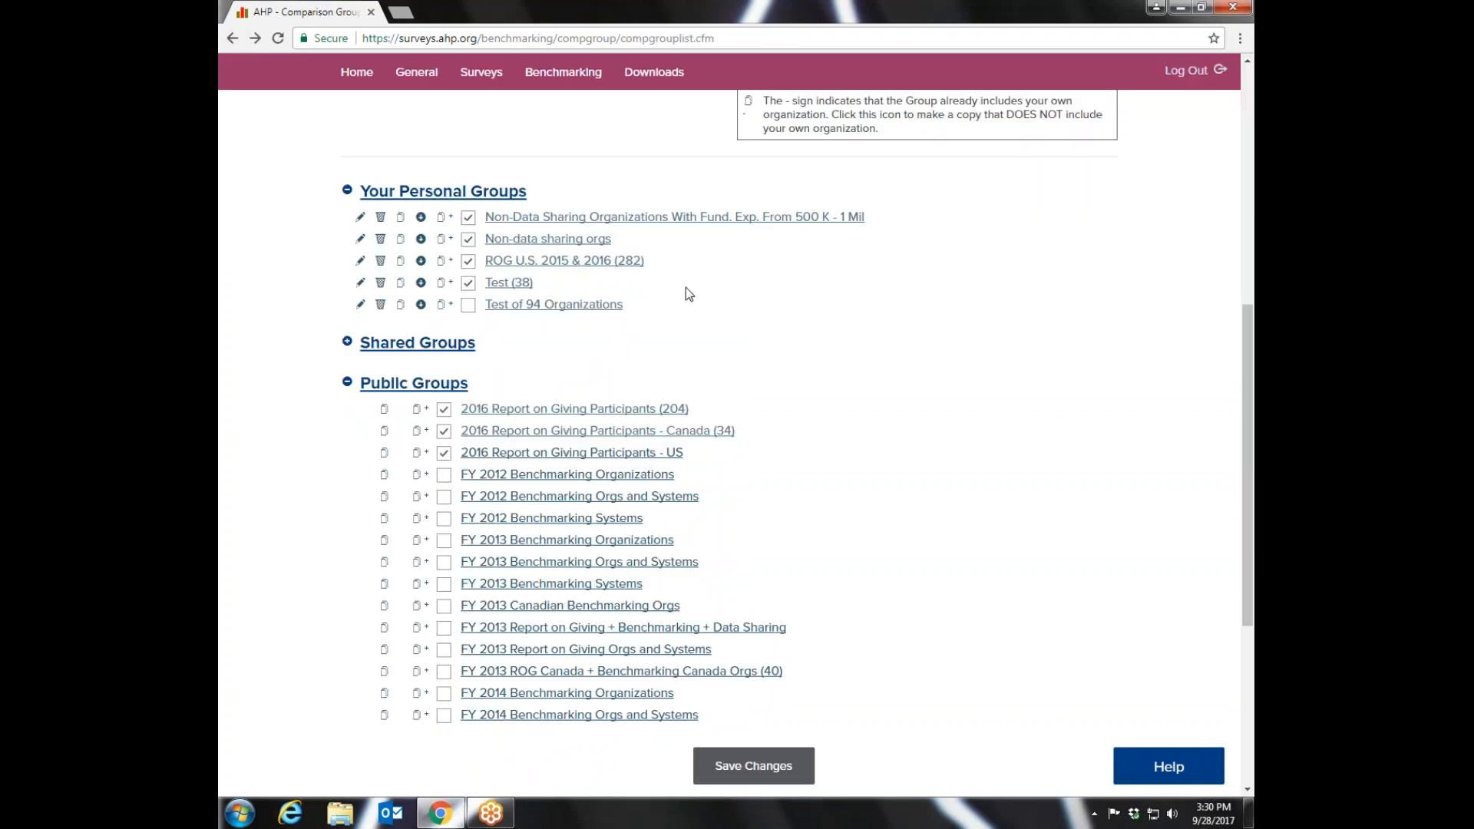
- Review the comparison group limitations and legend along with the lists of personal and public groups
scroll(1231, 210, "up", 5)
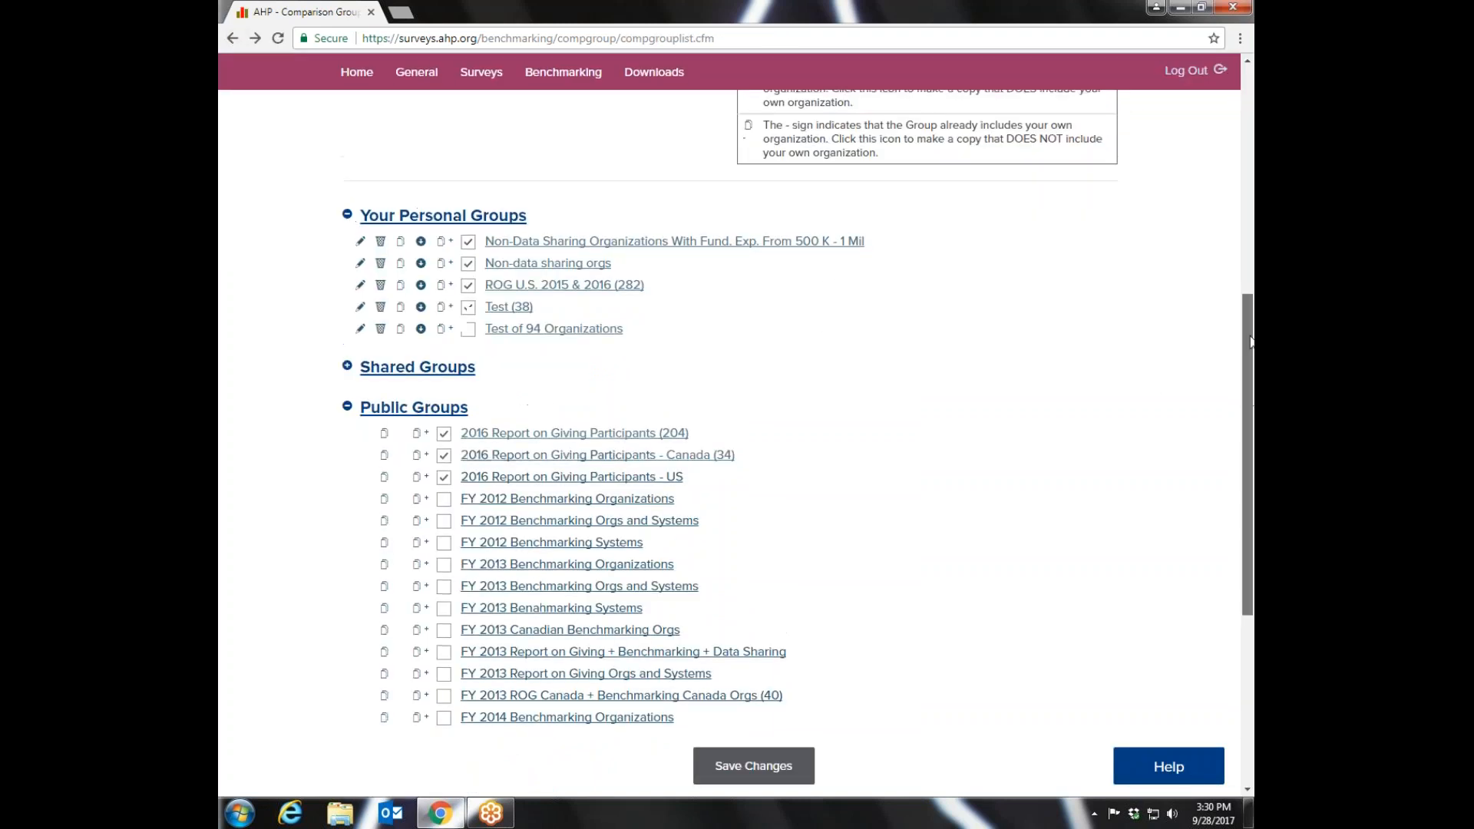
scroll(1220, 184, "up", 2)
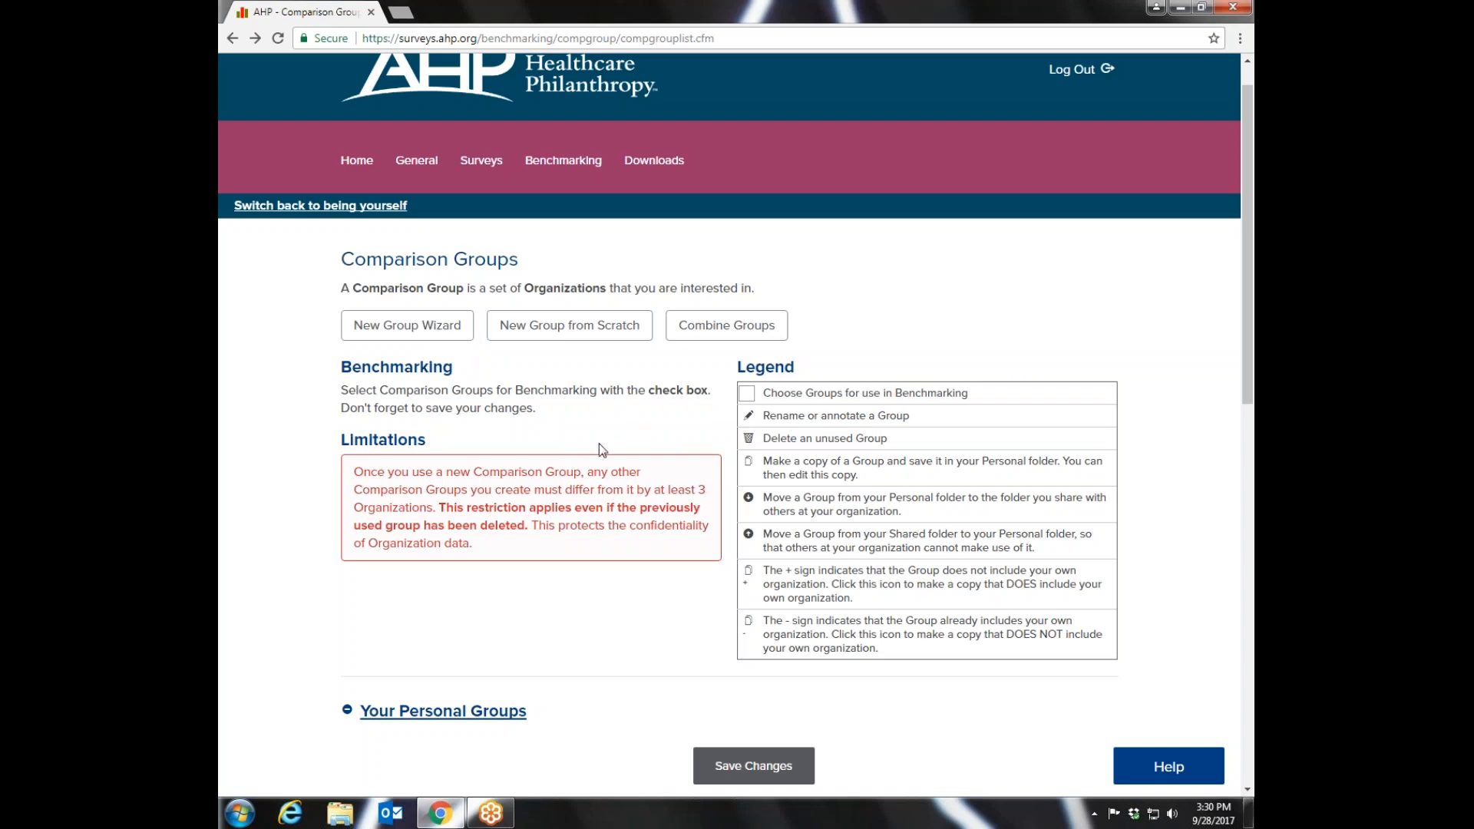
left_click_drag(1247, 356, 1216, 592)
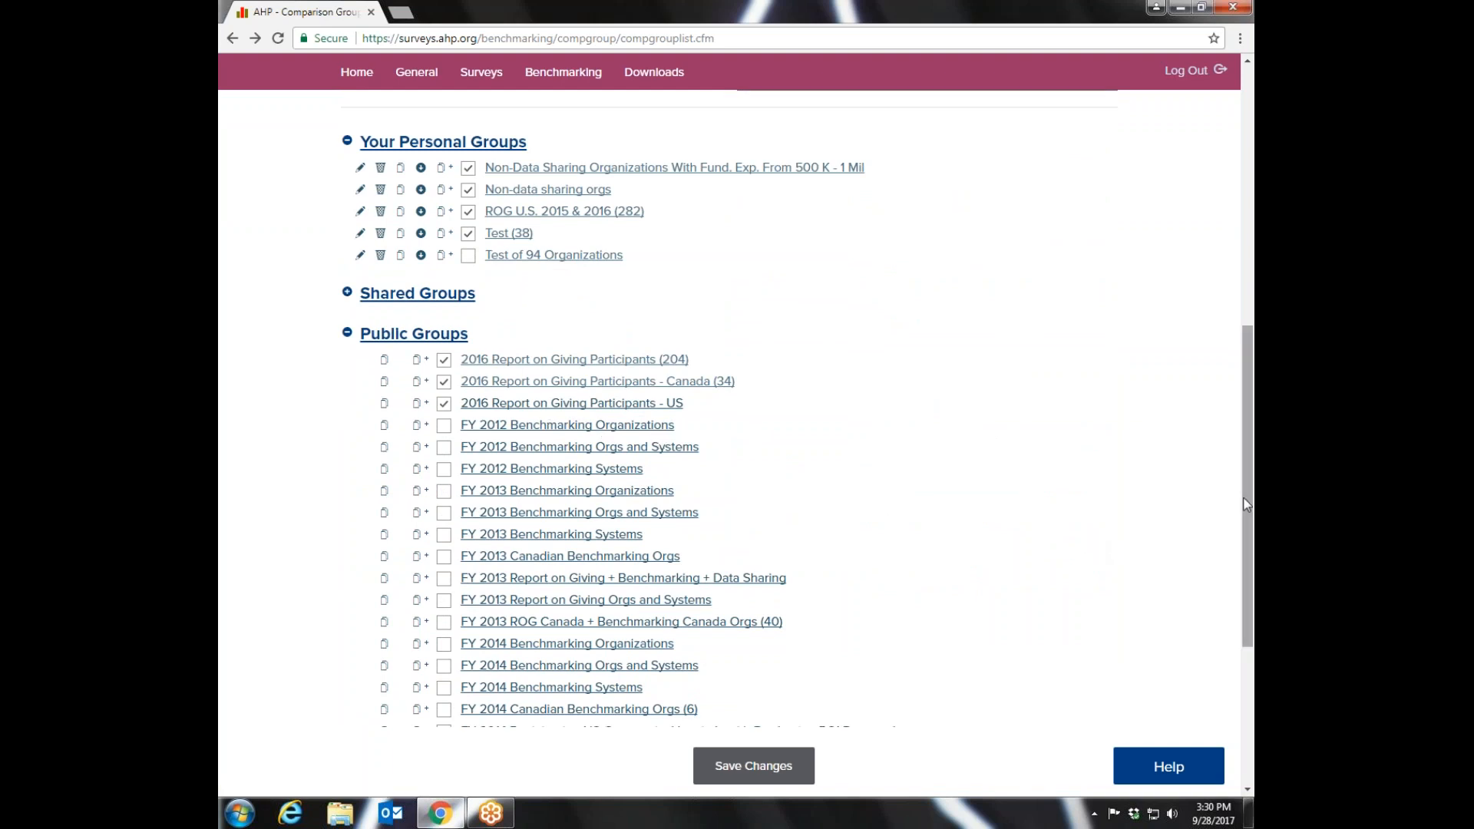
left_click_drag(1247, 500, 1247, 299)
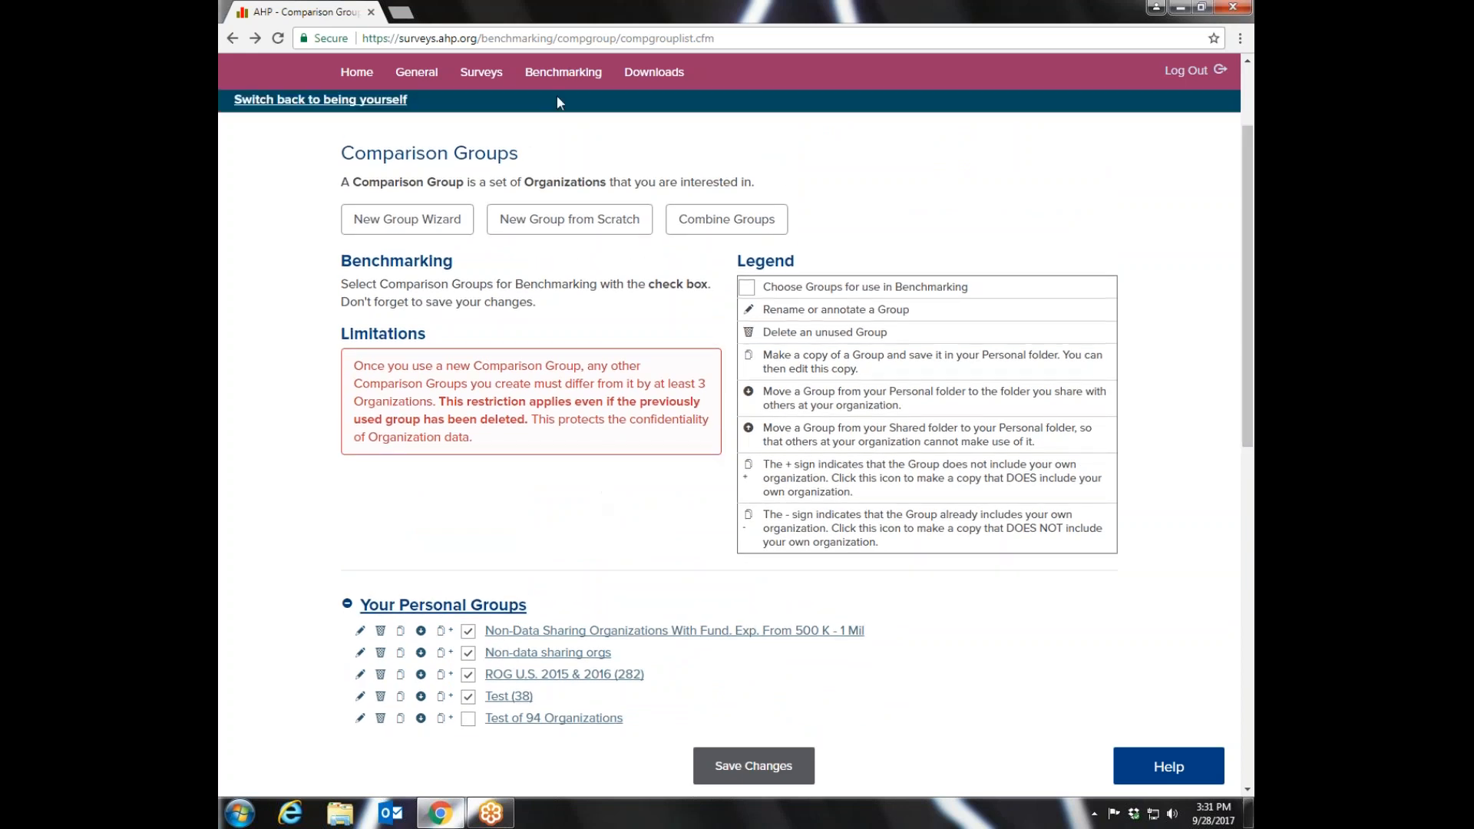
- Open the predefined reports and look over those offered to all participants, basic subscribers and advanced subscribers
mouse_move(563, 77)
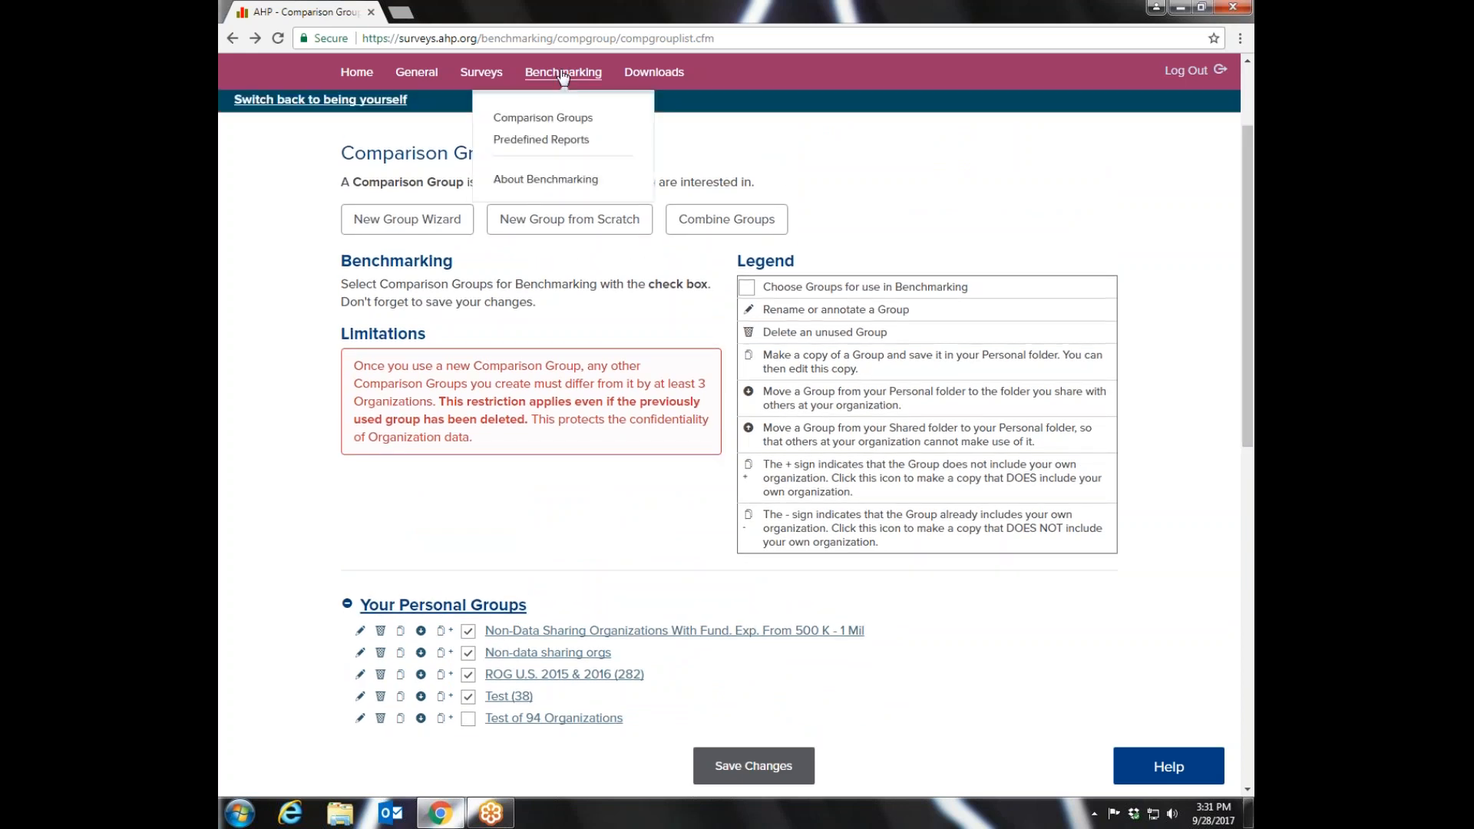
left_click(529, 142)
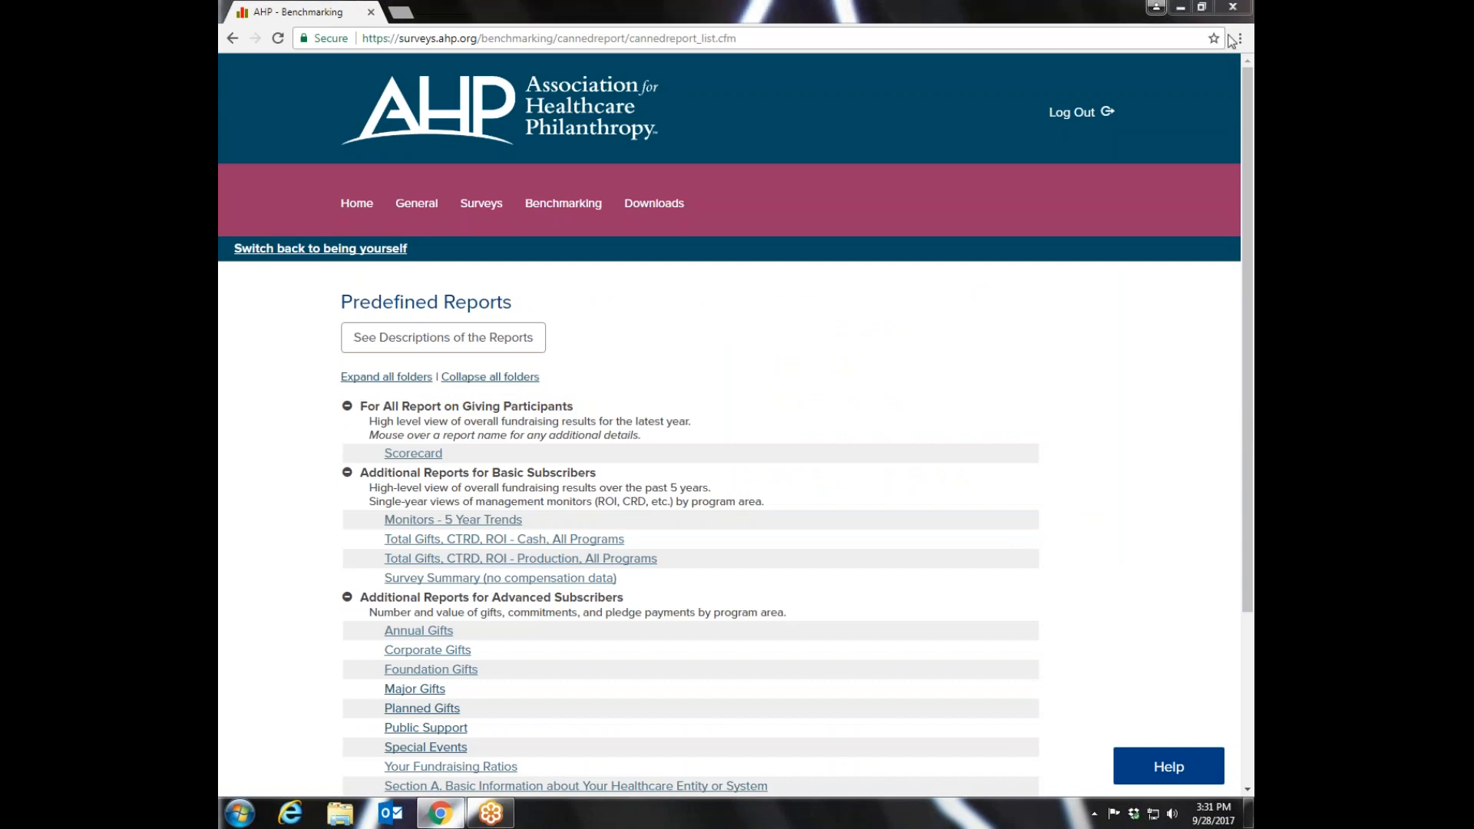
left_click_drag(1245, 188, 1236, 379)
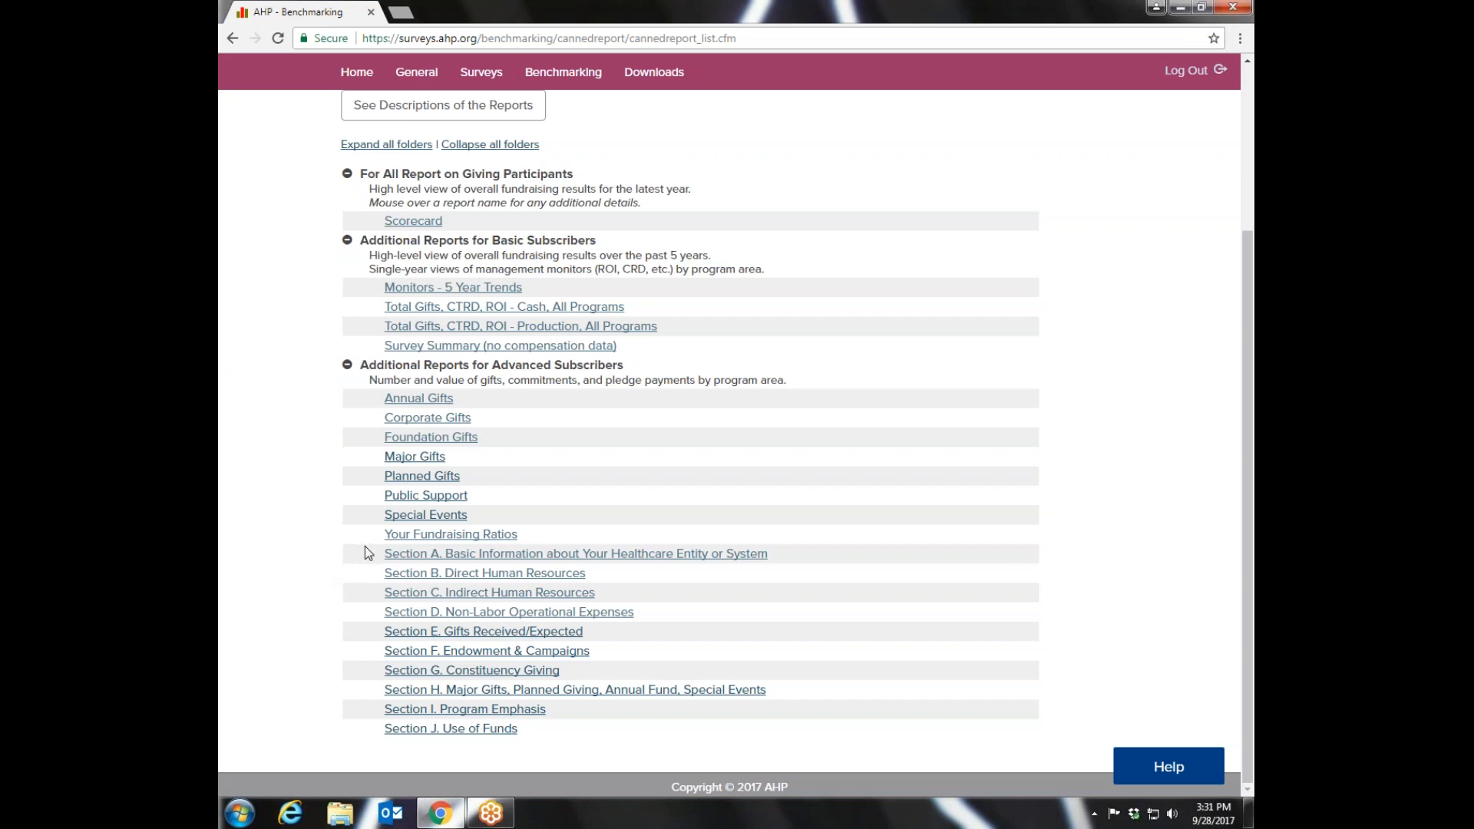
- Run the Section A. Basic Information about Your Healthcare Entity or System report against the group 2016 Report on Giving Participants - US
mouse_move(450, 559)
mouse_move(494, 563)
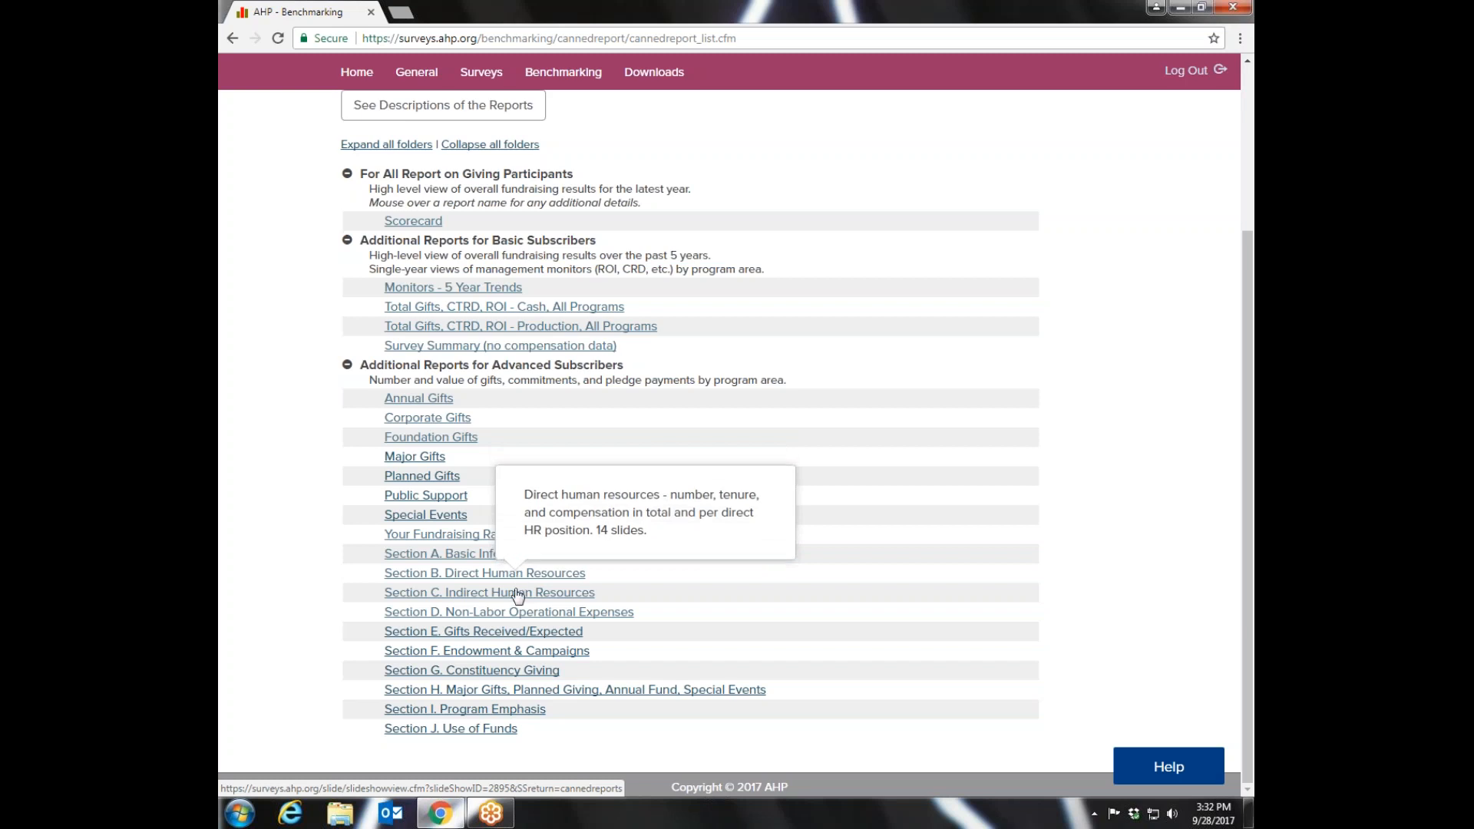
mouse_move(511, 657)
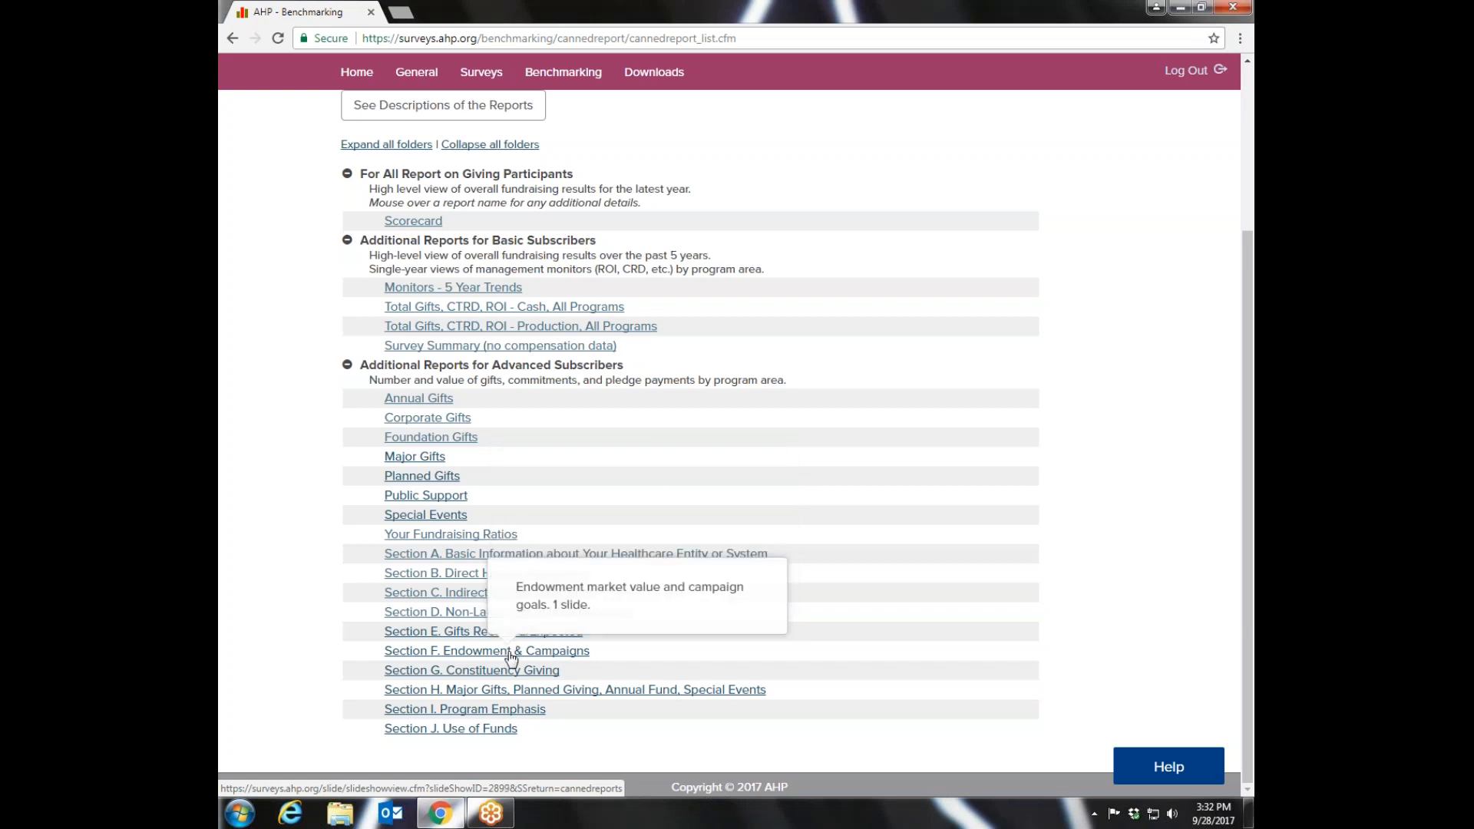
left_click(471, 555)
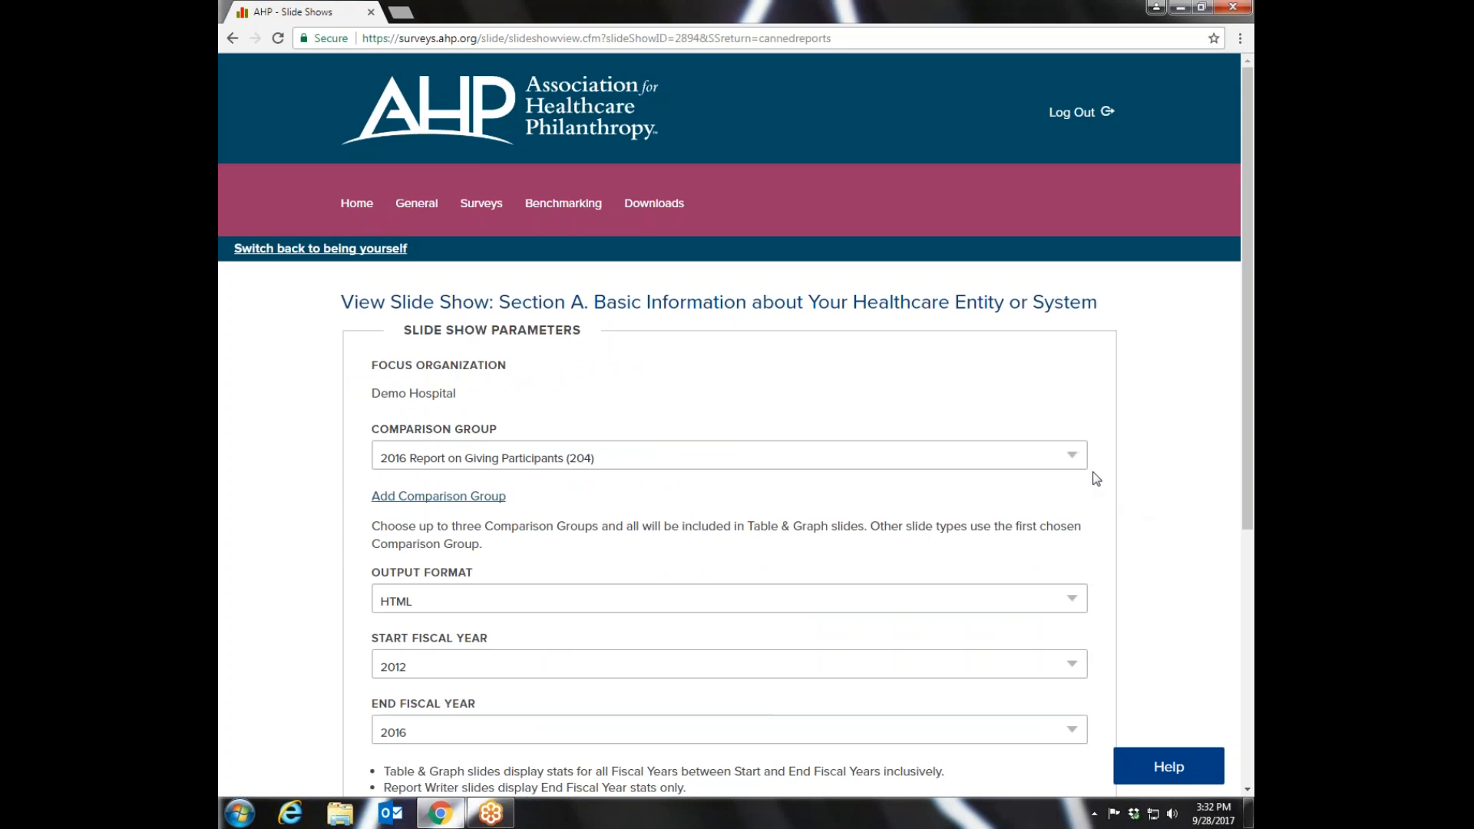
left_click(1076, 456)
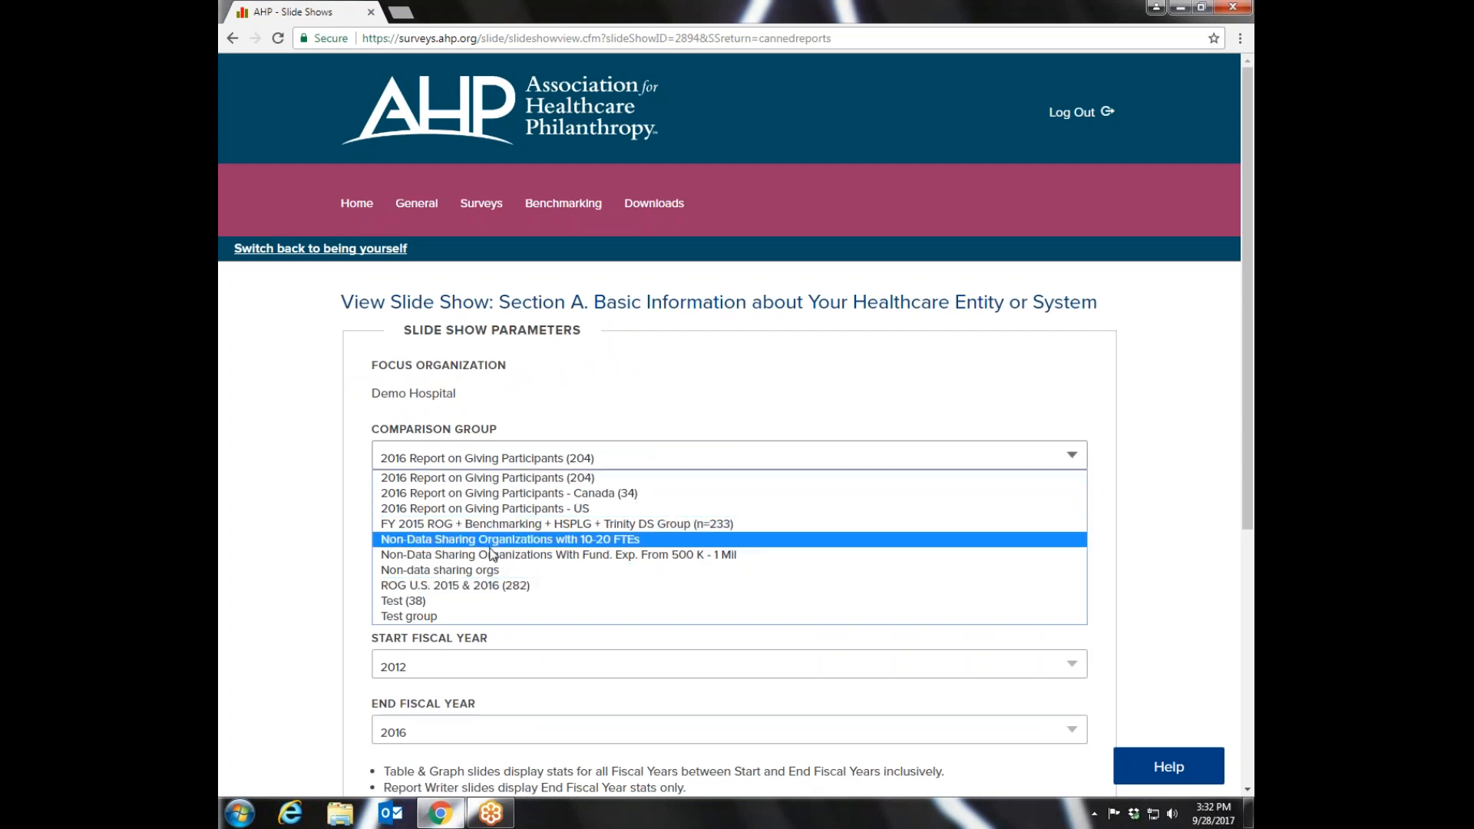
left_click(529, 510)
left_click_drag(1248, 316, 1252, 585)
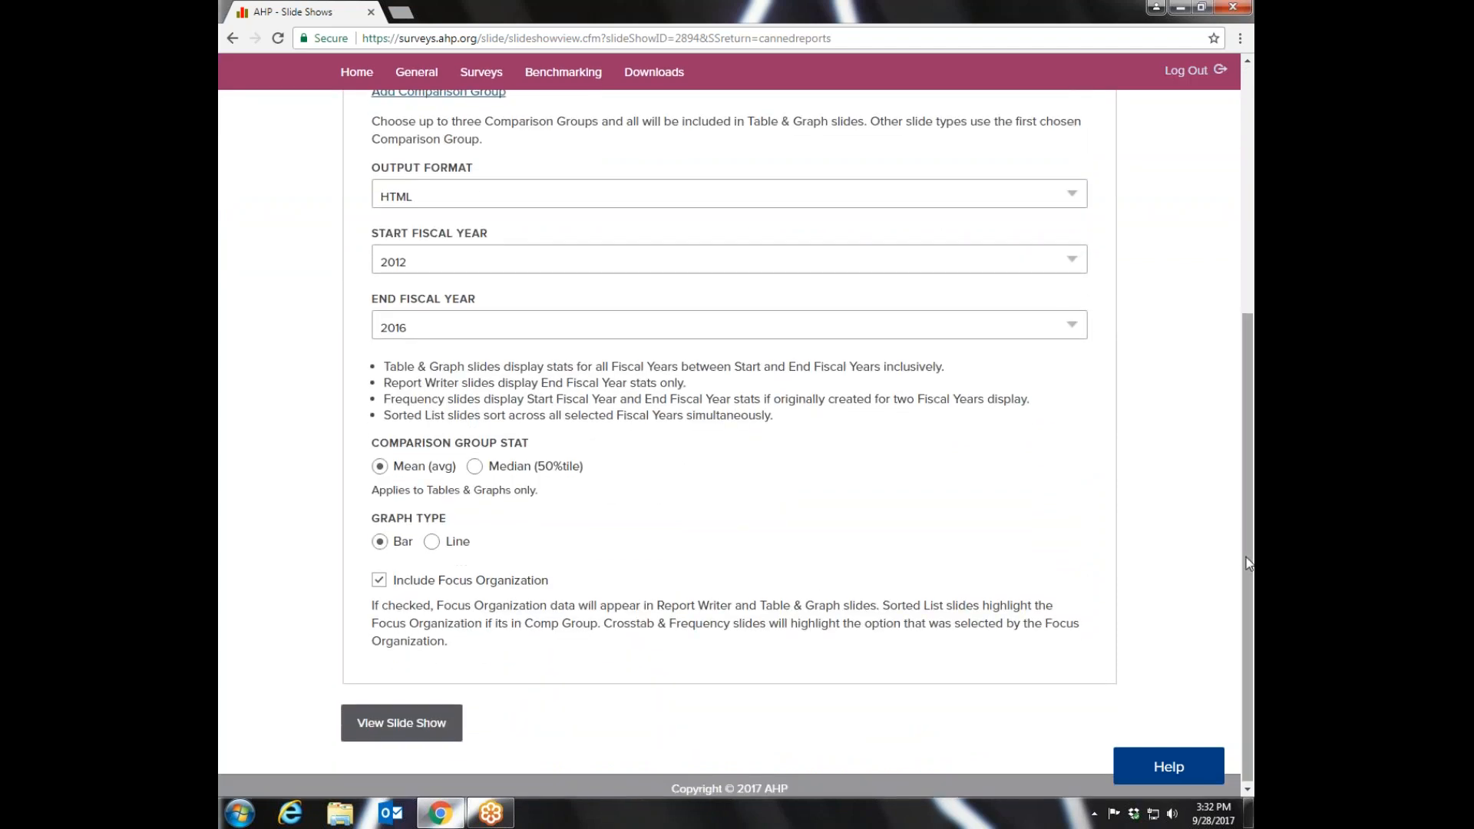
left_click(419, 731)
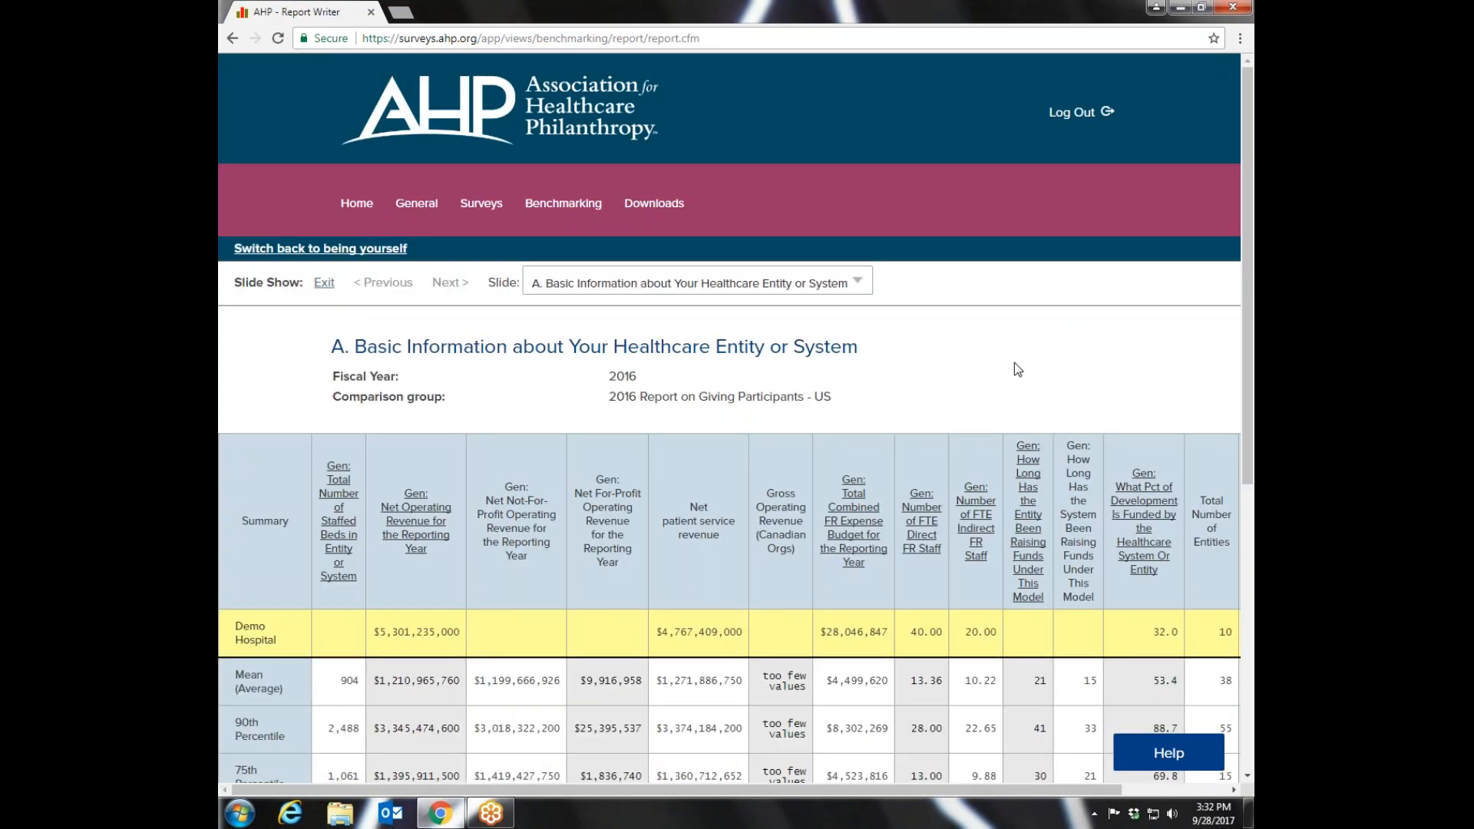
- Examine Demo Hospital's row, the averages and the percentiles across all columns of the Section A report
left_click_drag(1253, 156, 1253, 374)
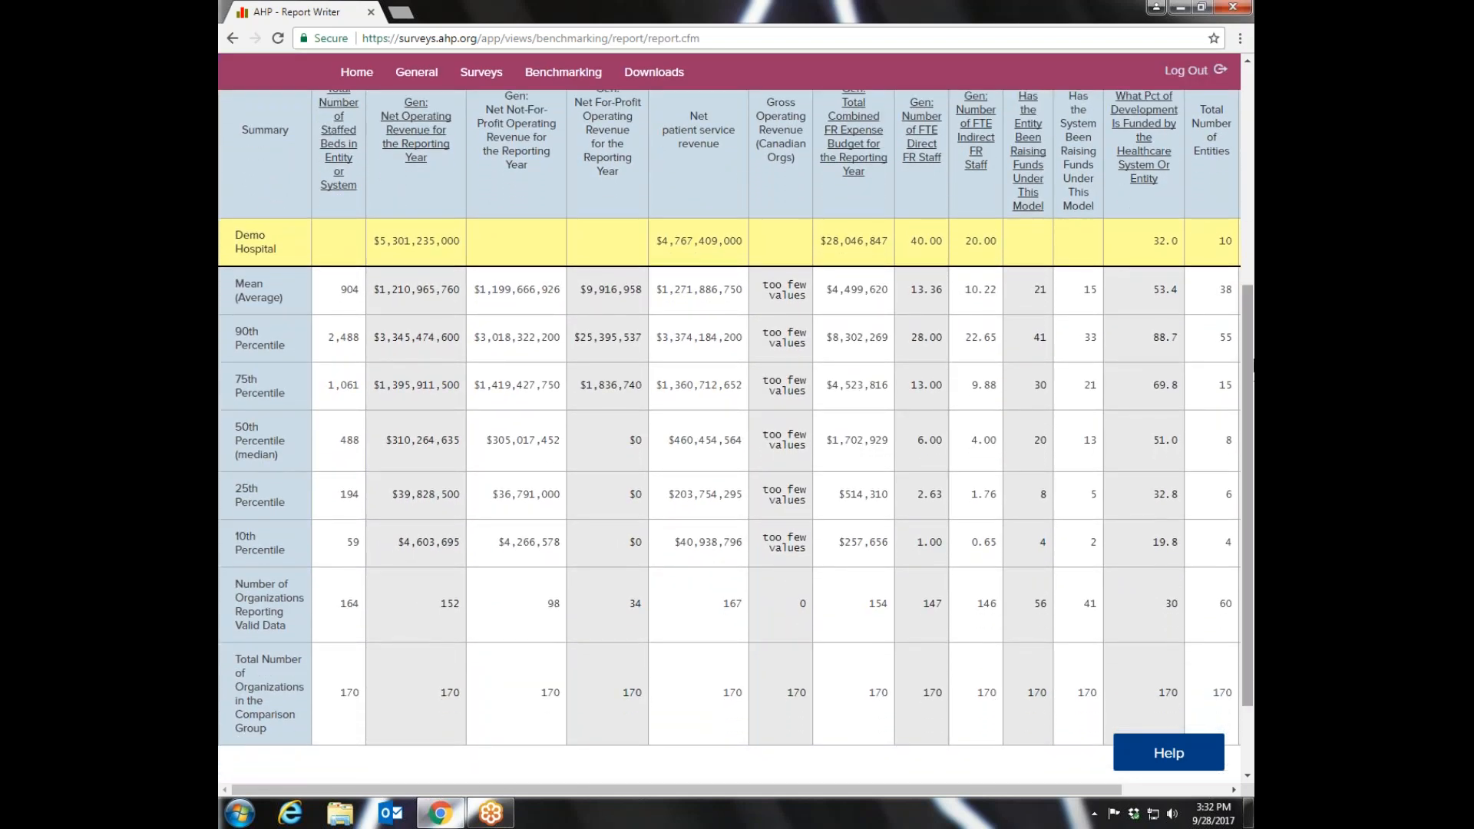
left_click_drag(1251, 357, 1250, 345)
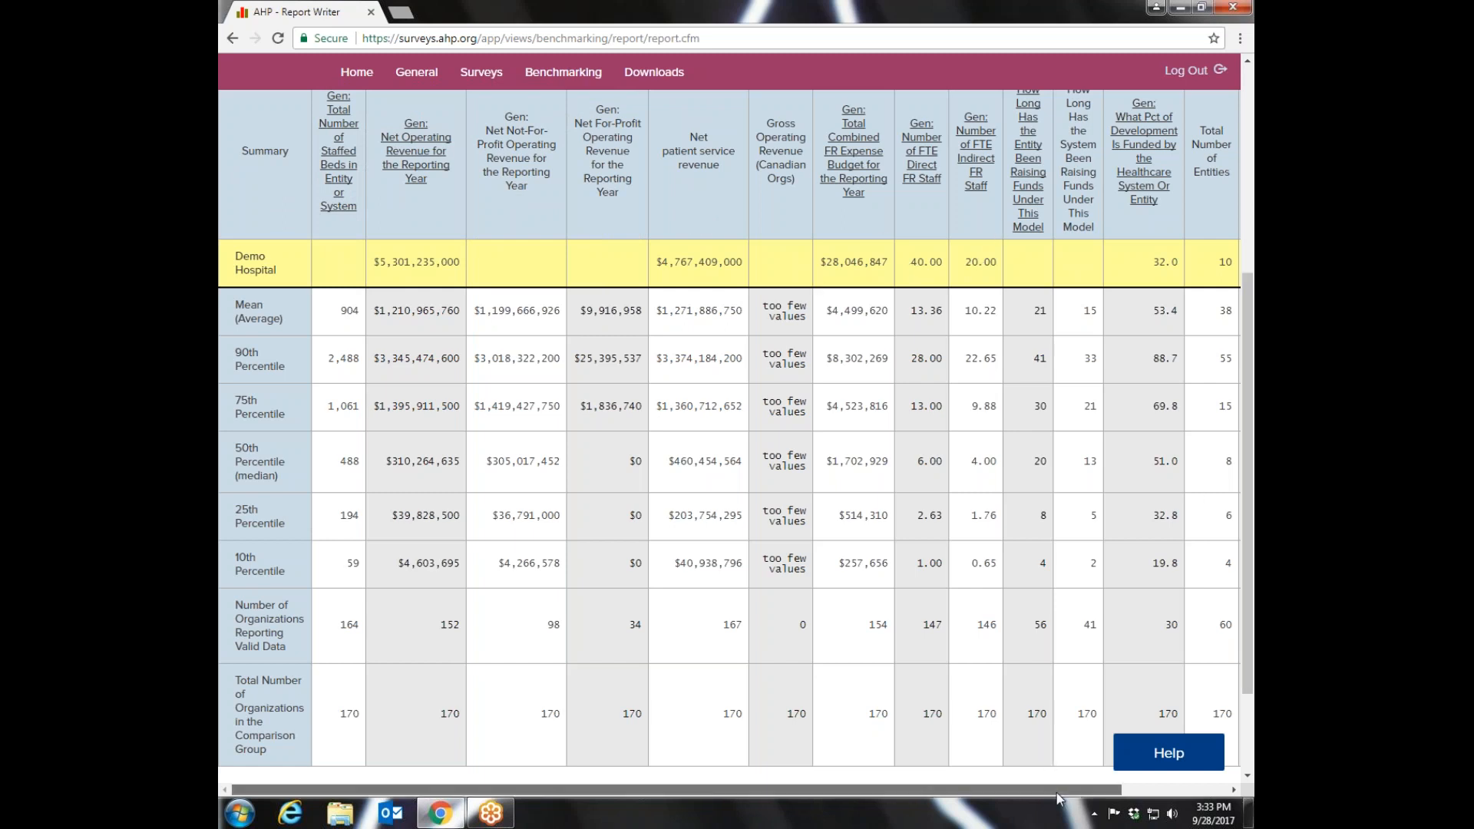
left_click_drag(1058, 798, 1198, 801)
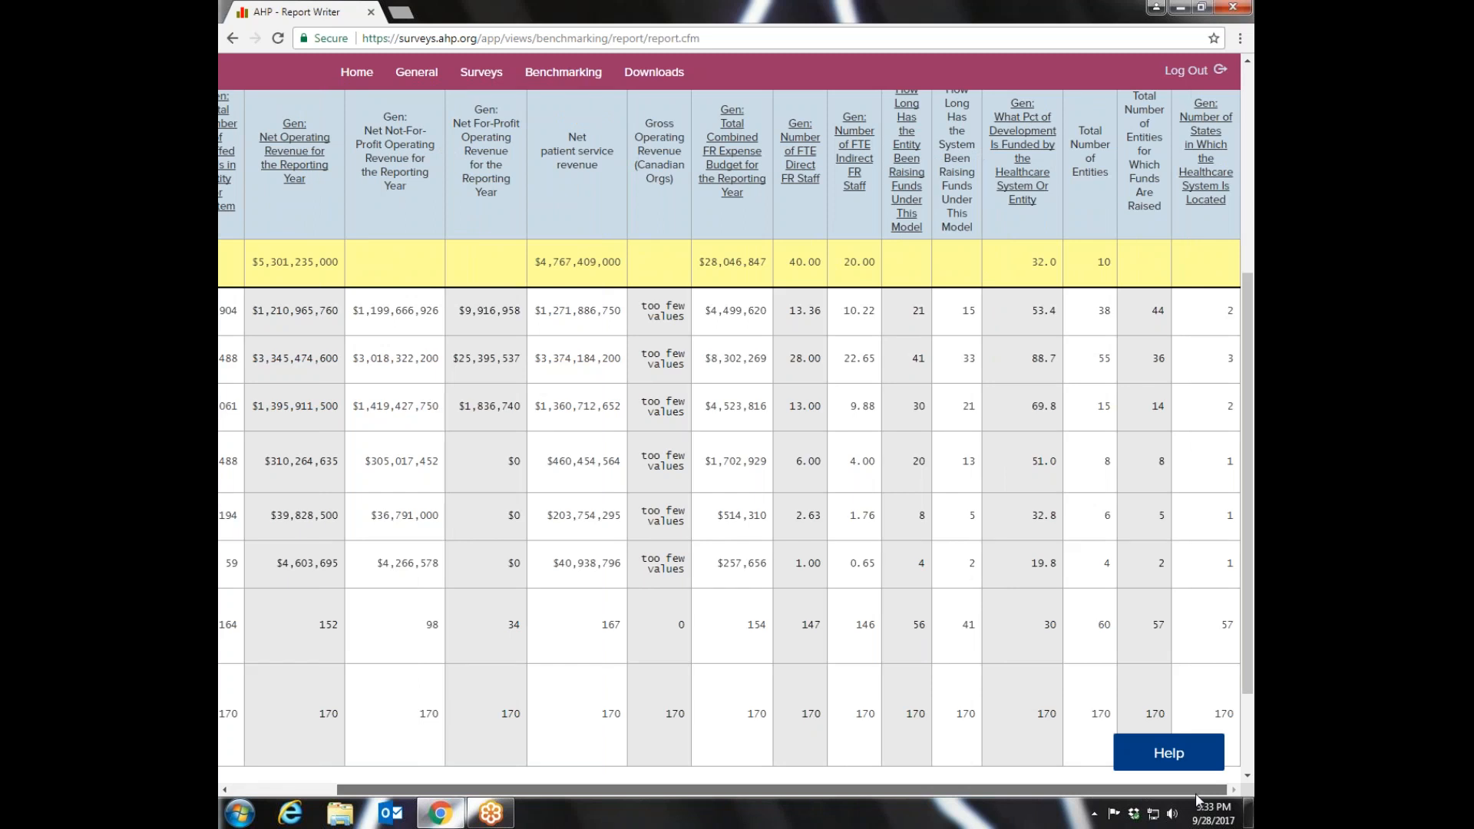
left_click_drag(1197, 799, 946, 792)
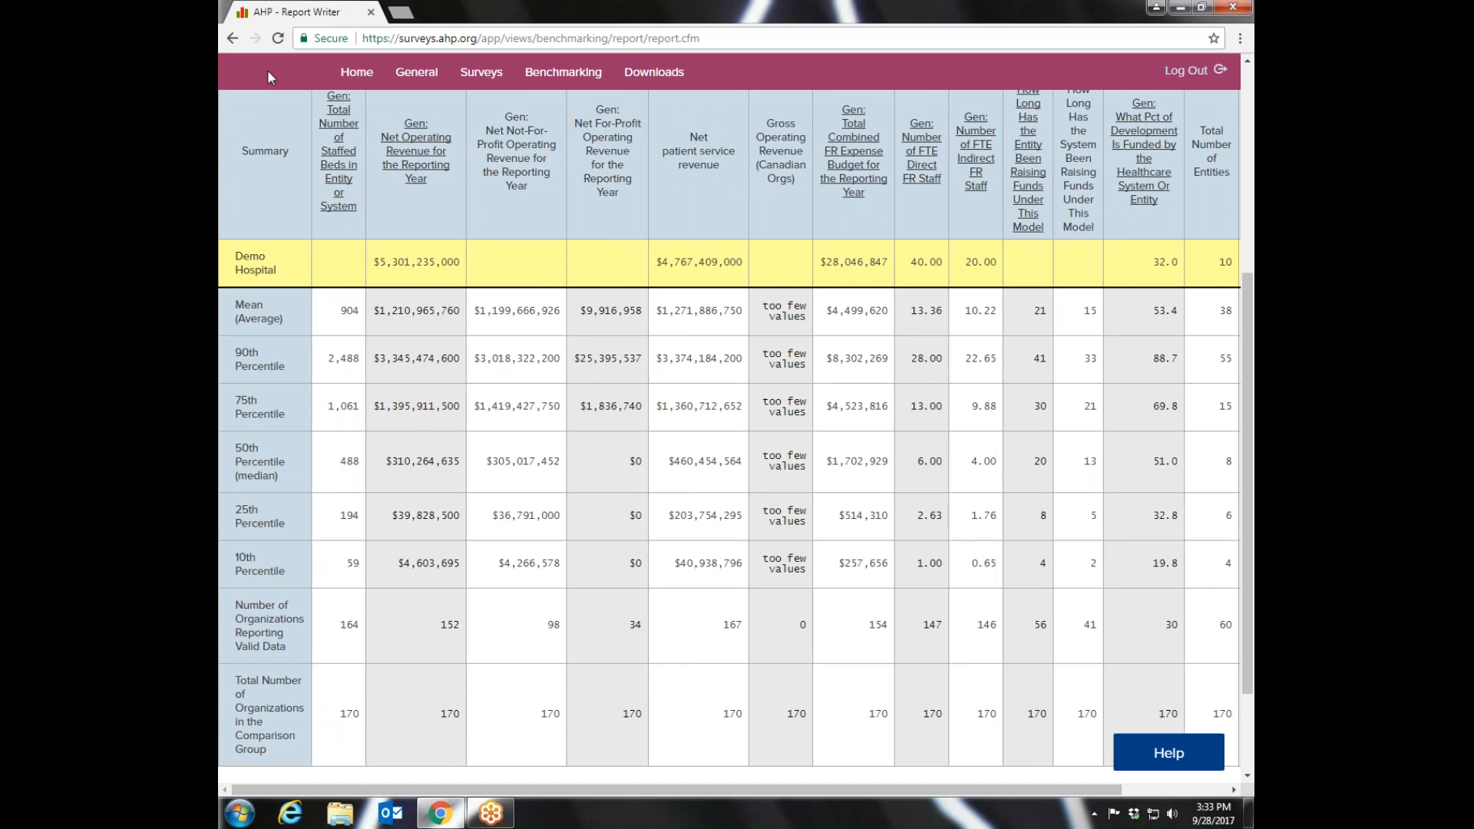
- Return to the predefined reports and open the Your Fundraising Ratios report for advanced subscribers
left_click(232, 38)
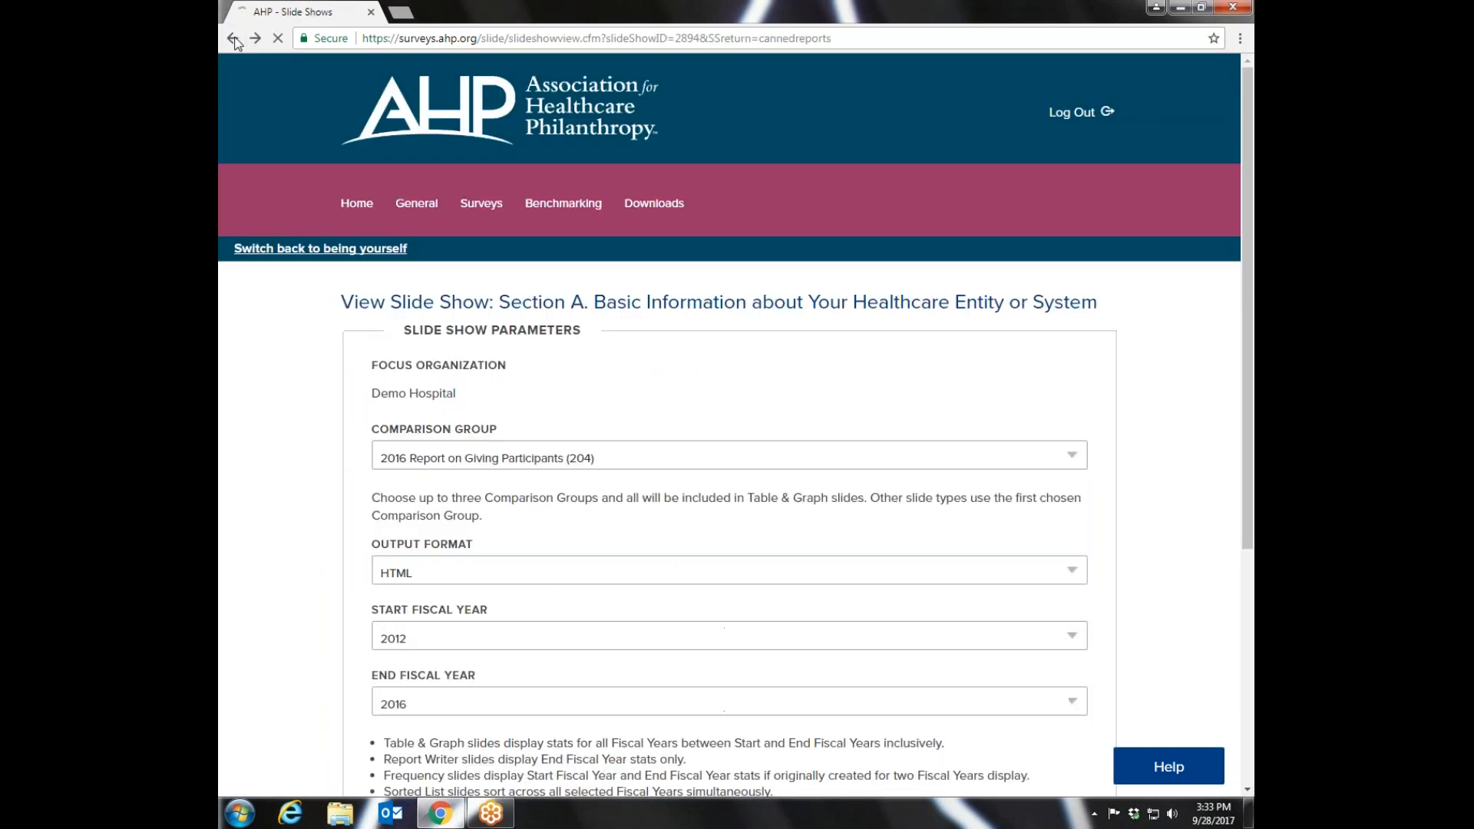
scroll(700, 329, "up", 5)
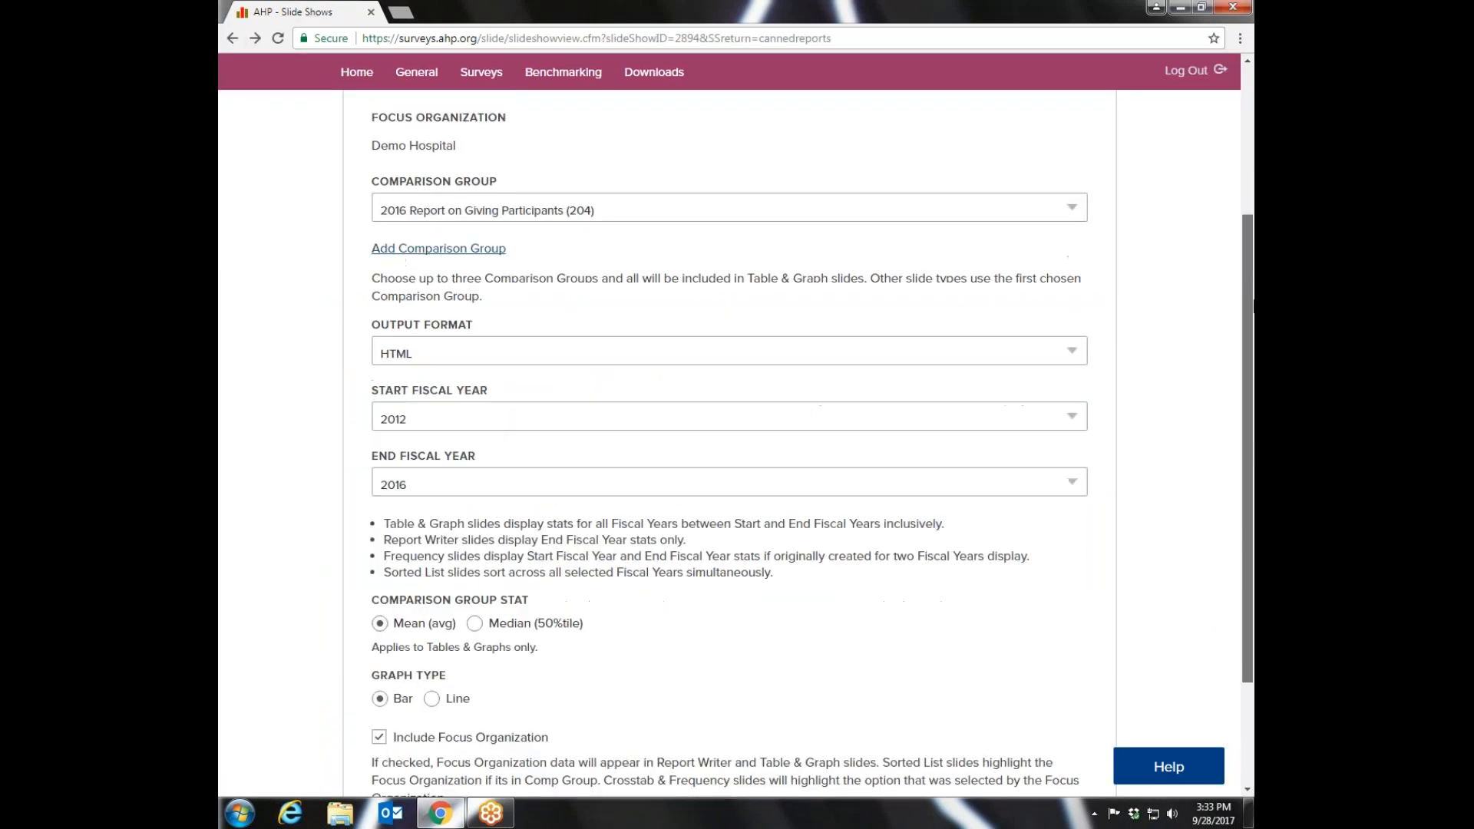
mouse_move(564, 215)
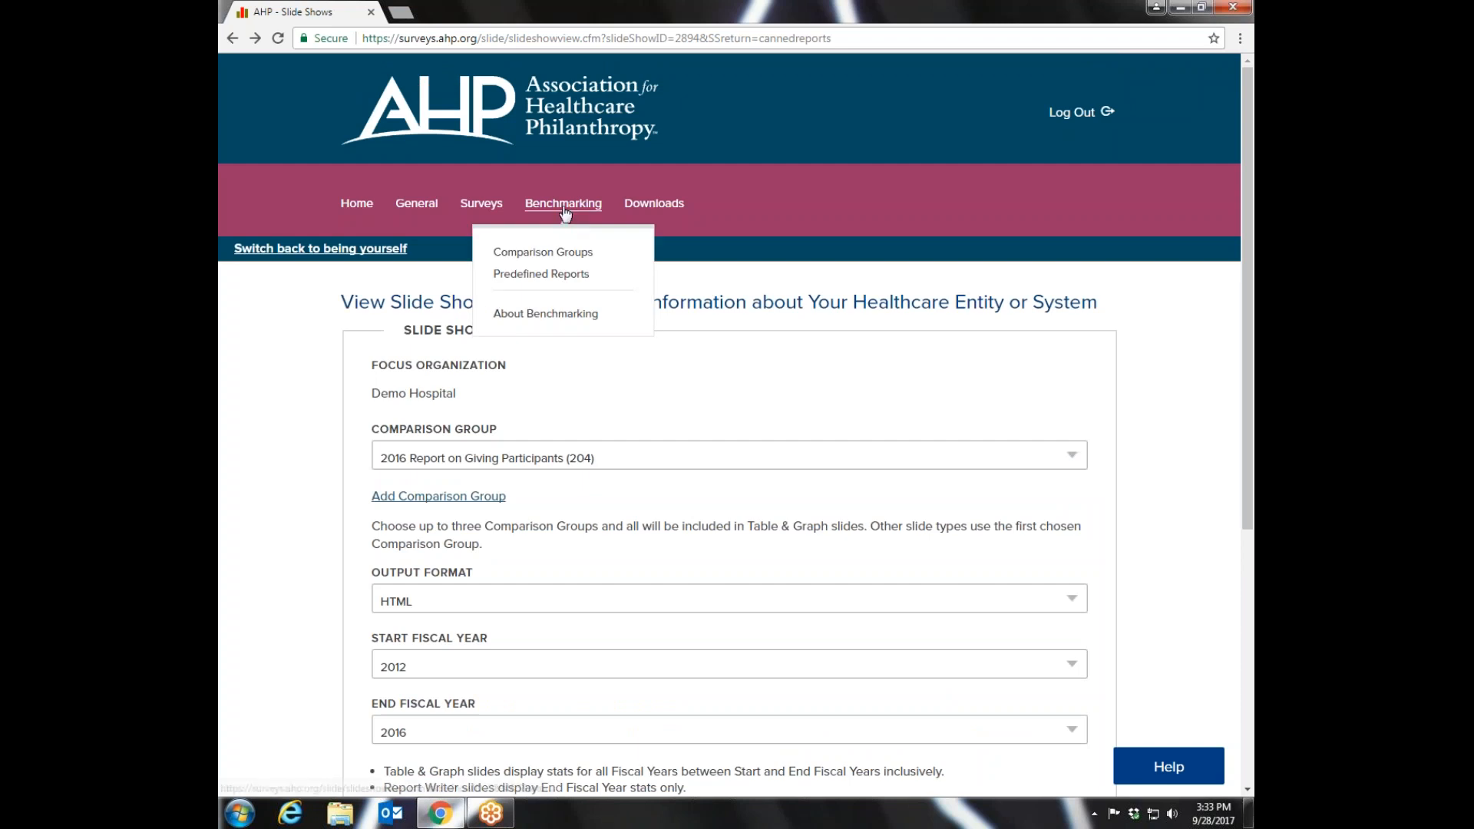
left_click(527, 275)
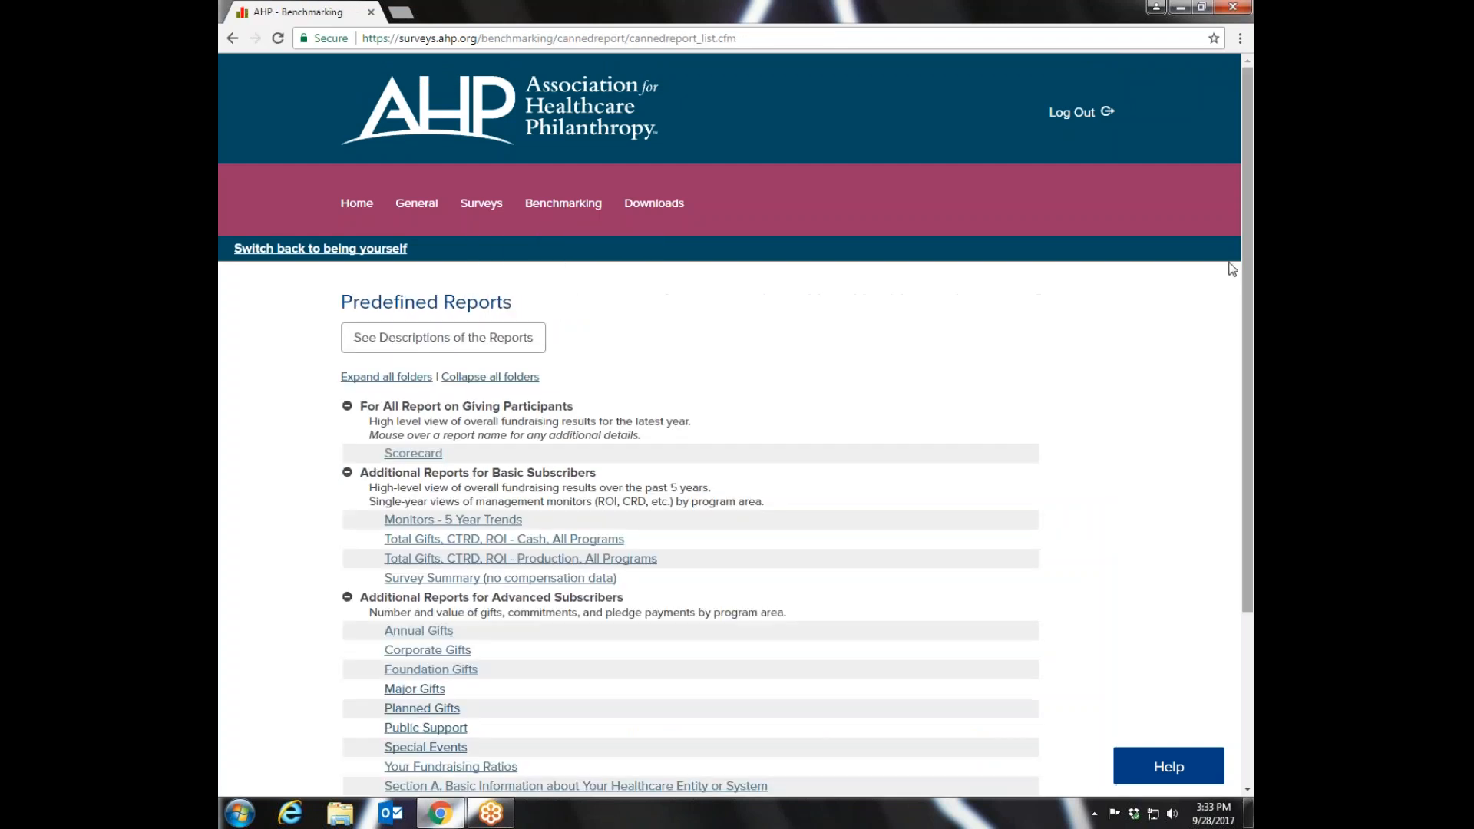
scroll(1247, 259, "down", 3)
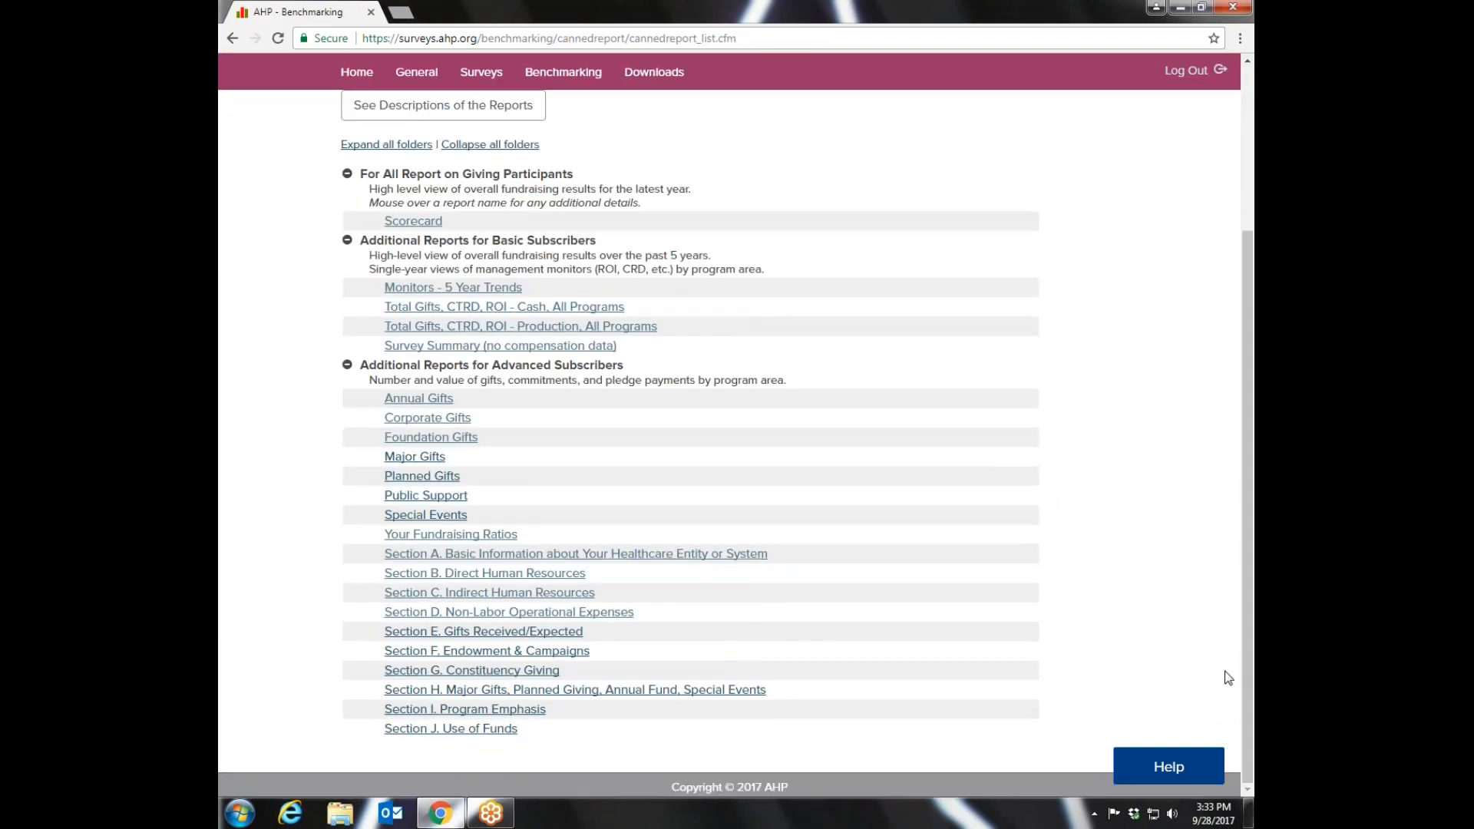
mouse_move(652, 691)
mouse_move(453, 535)
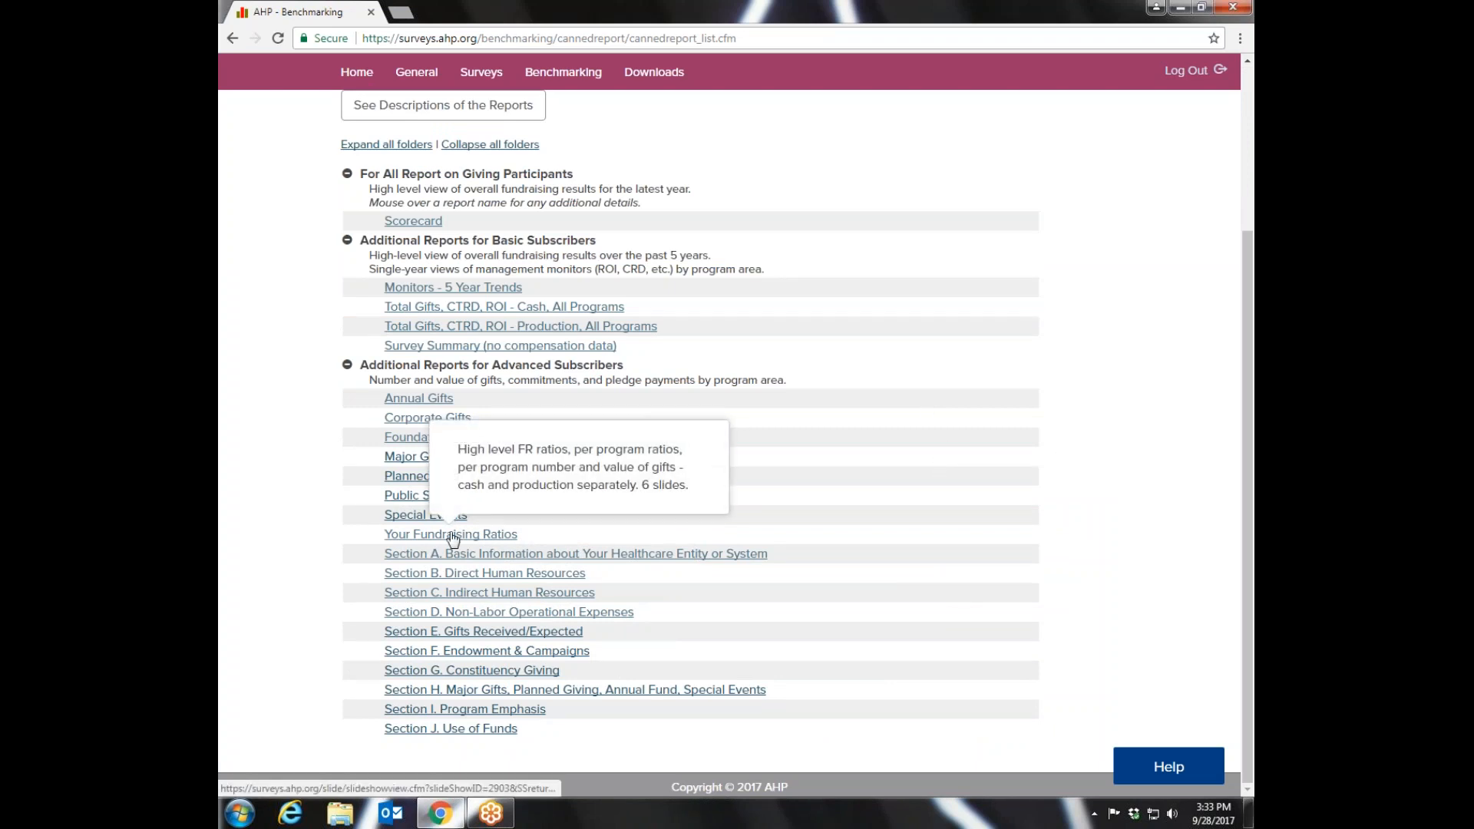
left_click(453, 536)
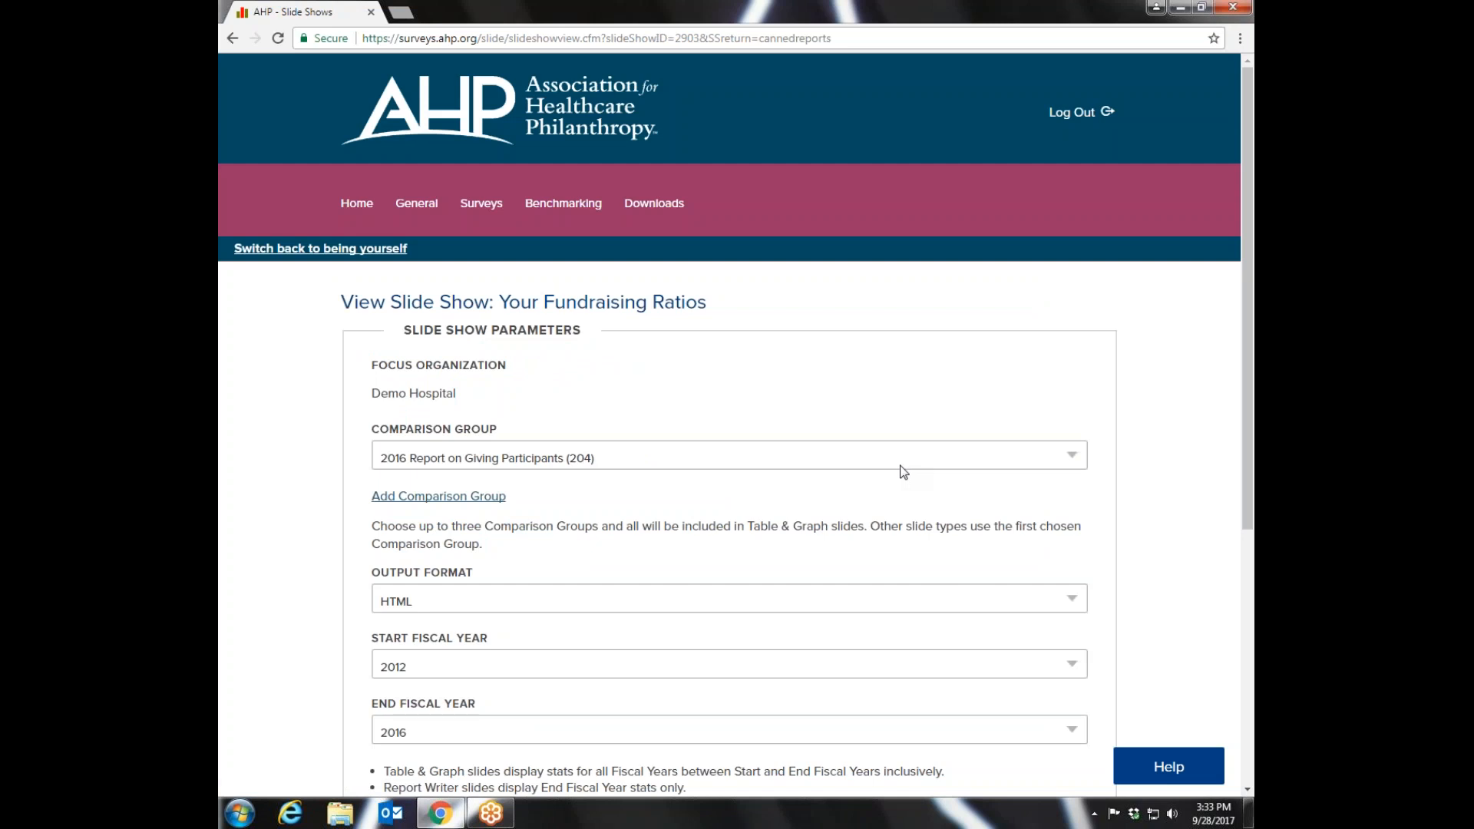
- Choose 2016 Report on Giving Participants - US as the comparison group and view the Your Fundraising Ratios slide show
left_click_drag(1246, 157, 1252, 277)
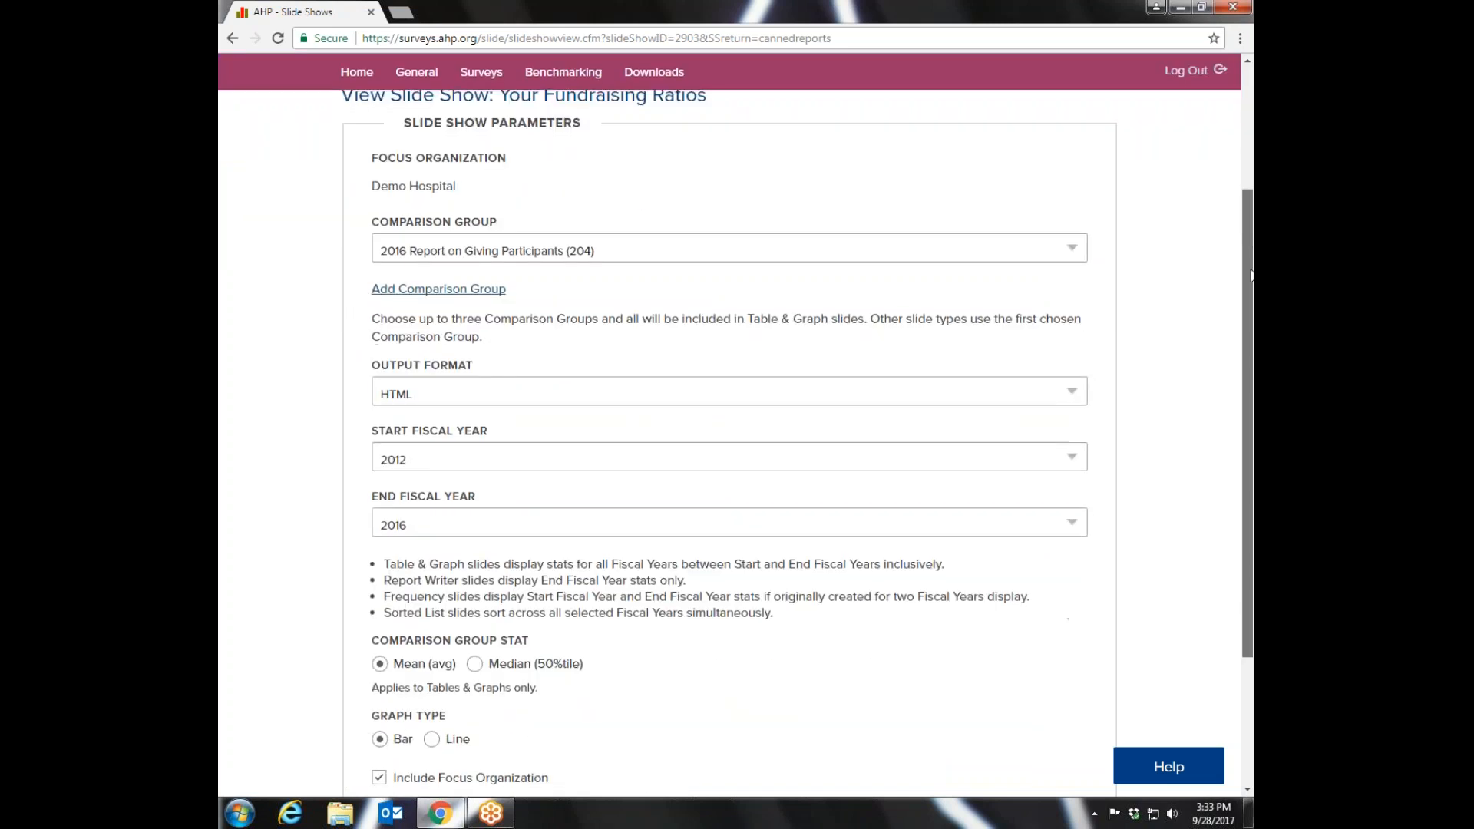
left_click(1071, 247)
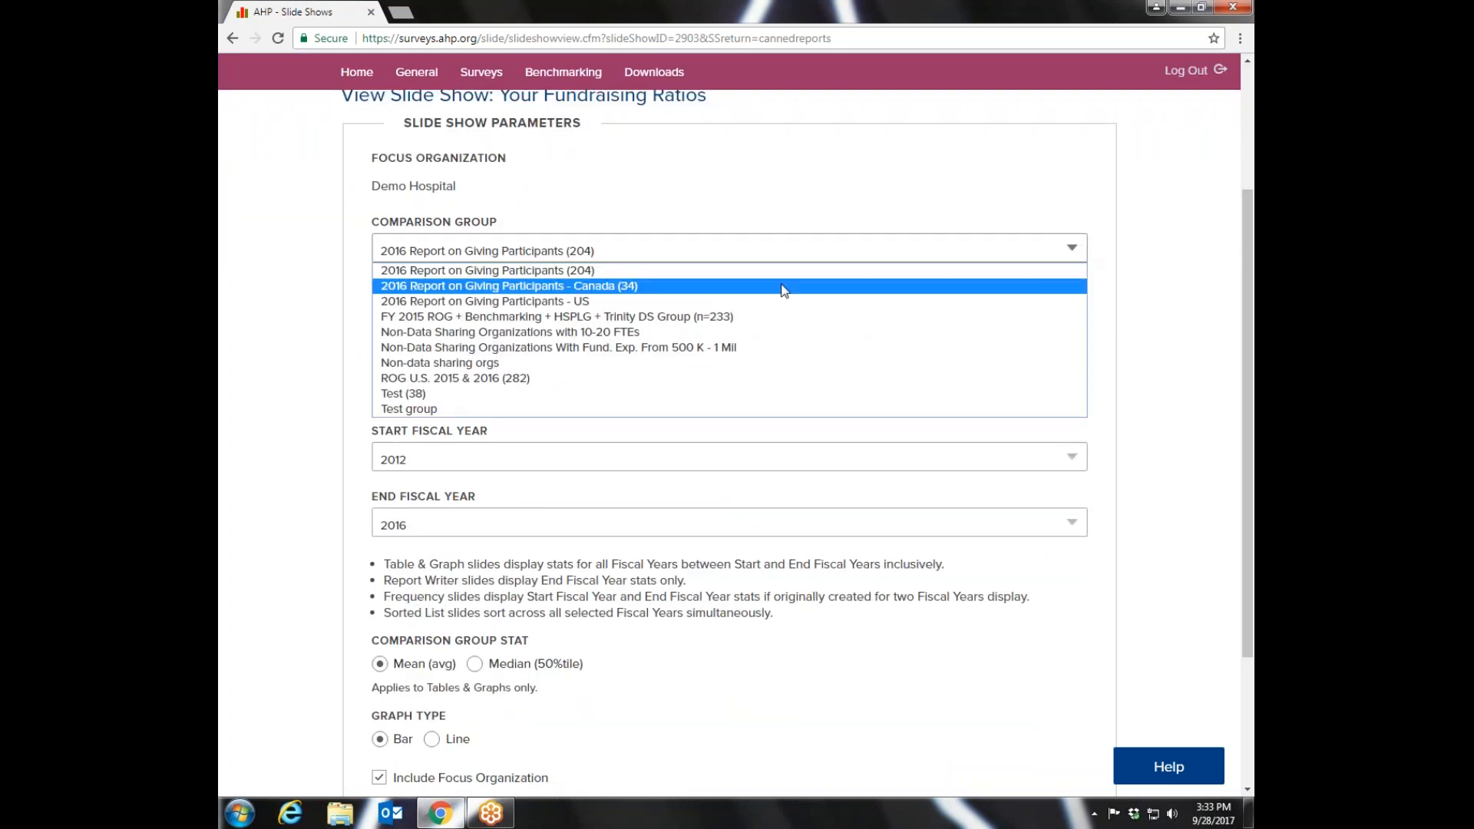
left_click(581, 302)
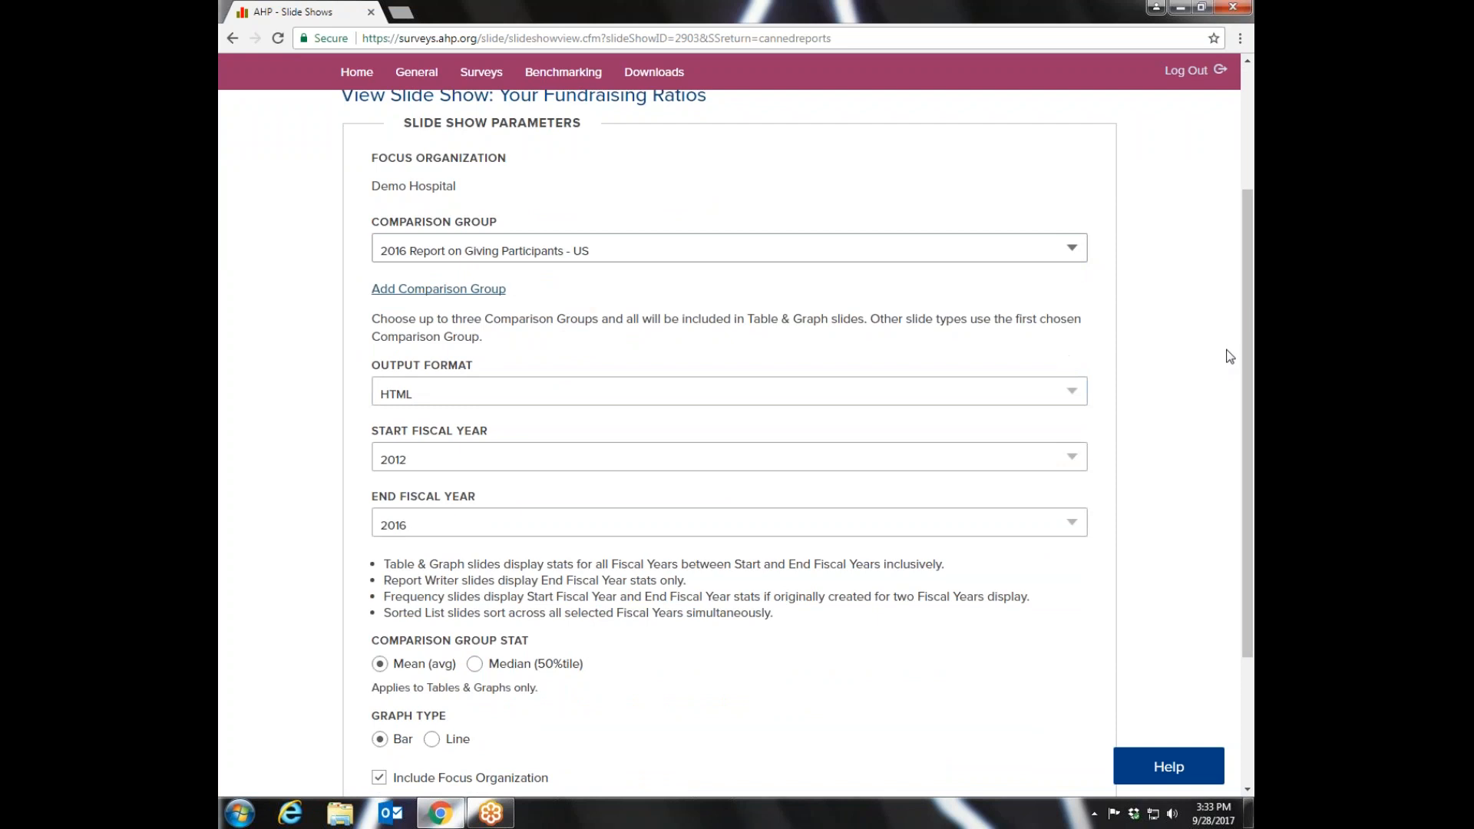
scroll(1250, 326, "down", 3)
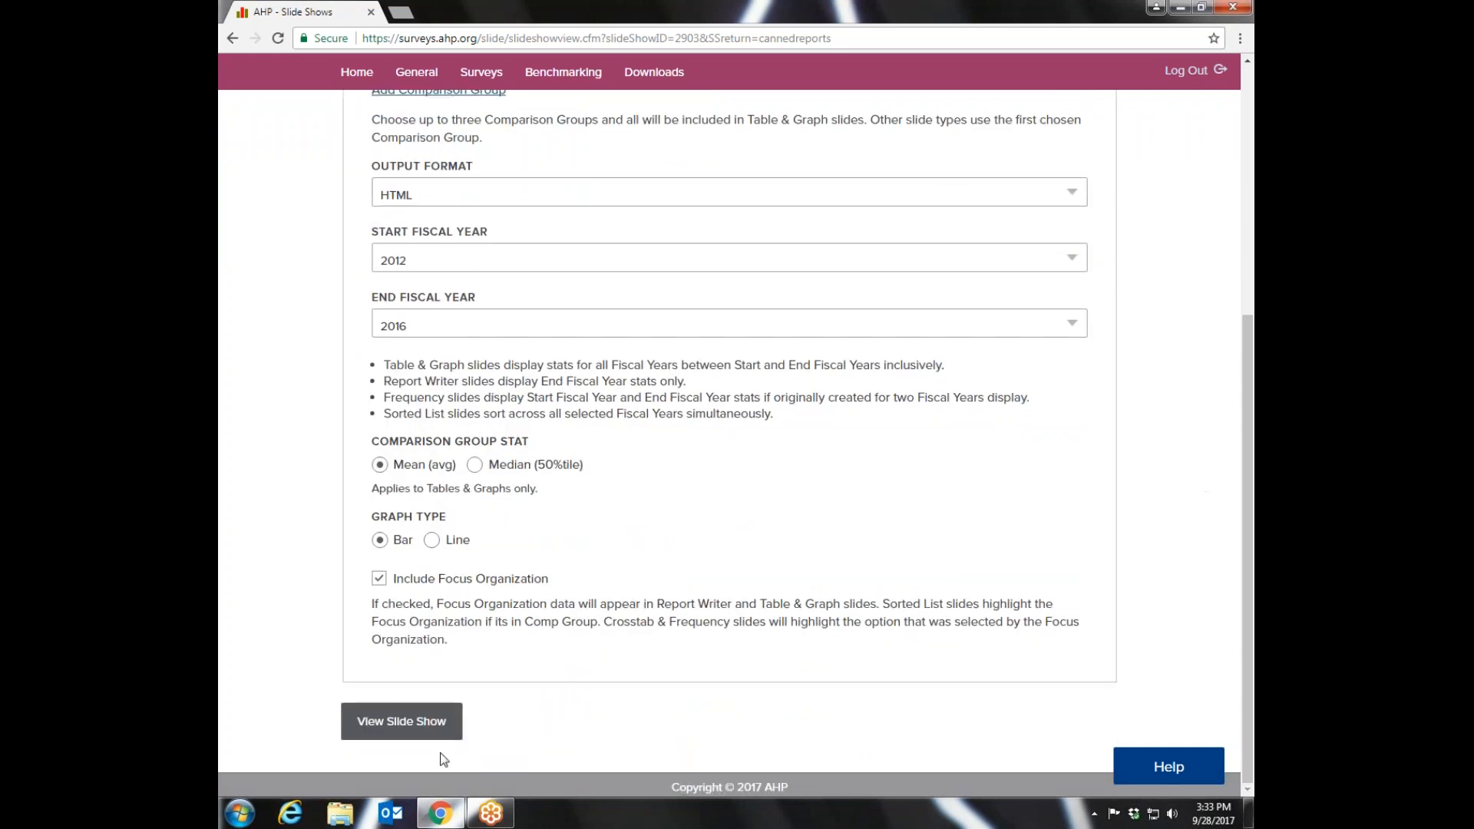
left_click(394, 725)
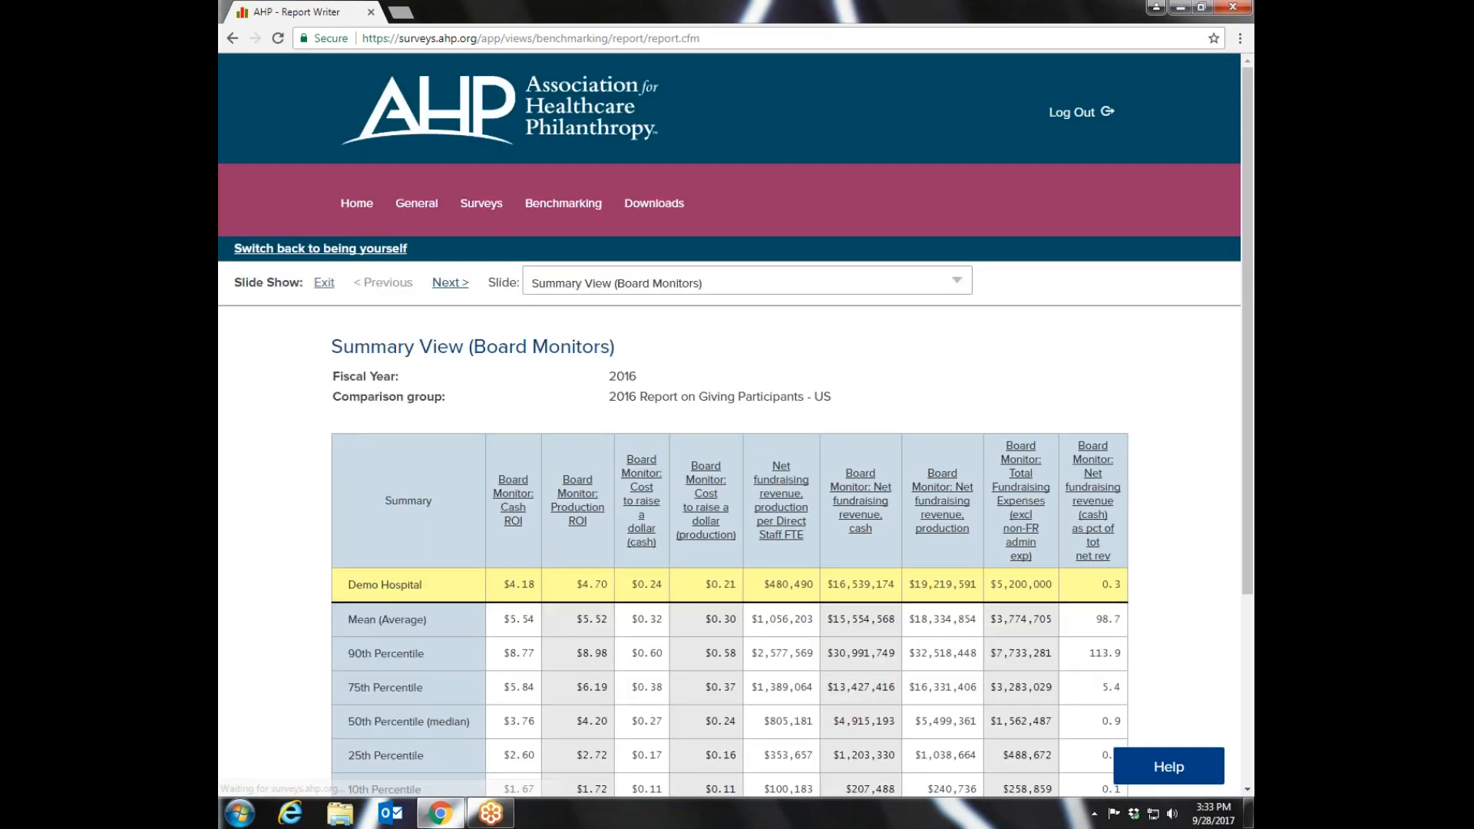
- Review the Summary View (Board Monitors) slide and the following Board Monitors - Cash 1 slide
left_click_drag(1250, 232, 1253, 368)
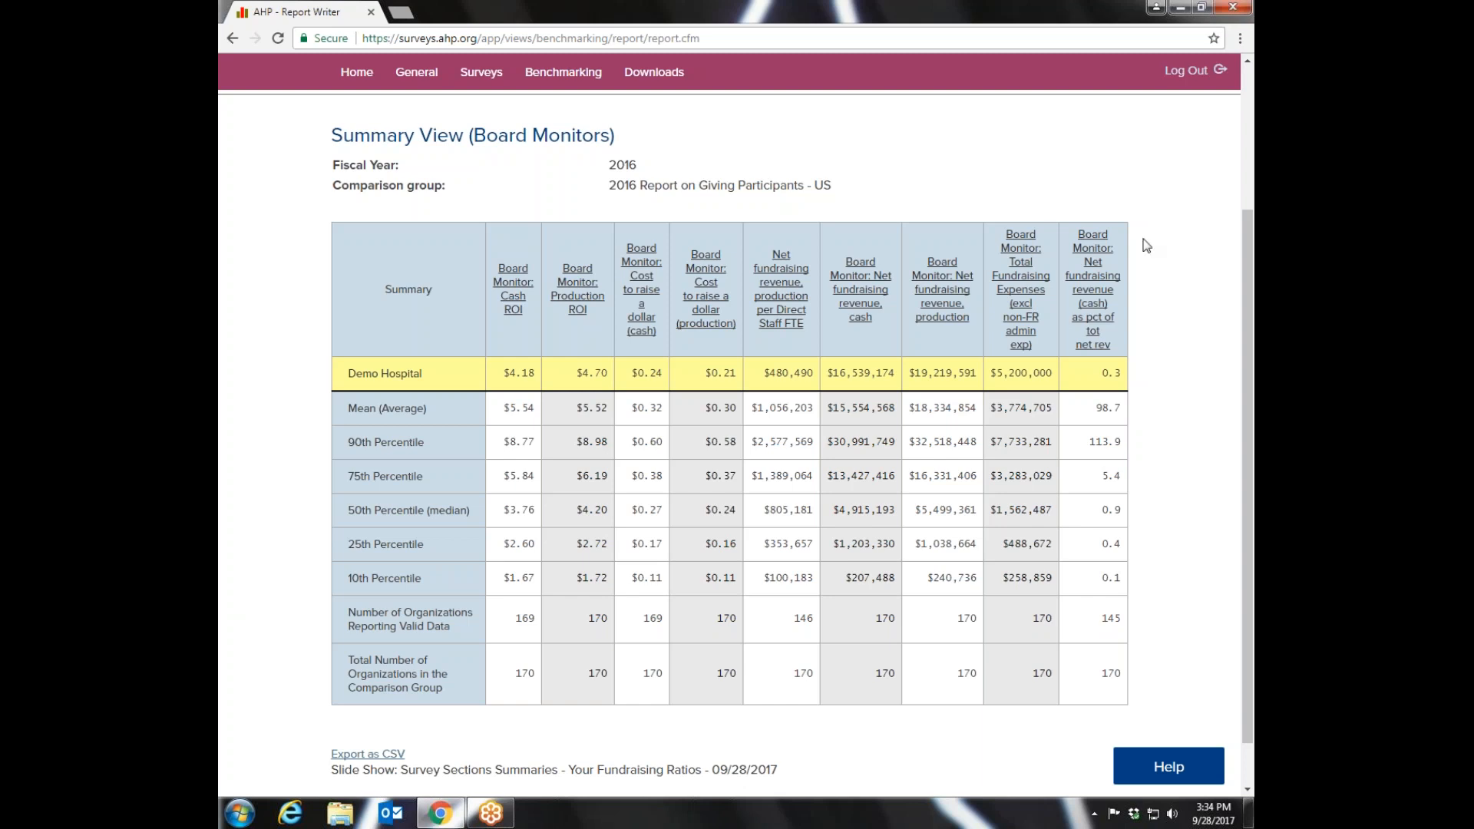
left_click_drag(1252, 302, 1252, 164)
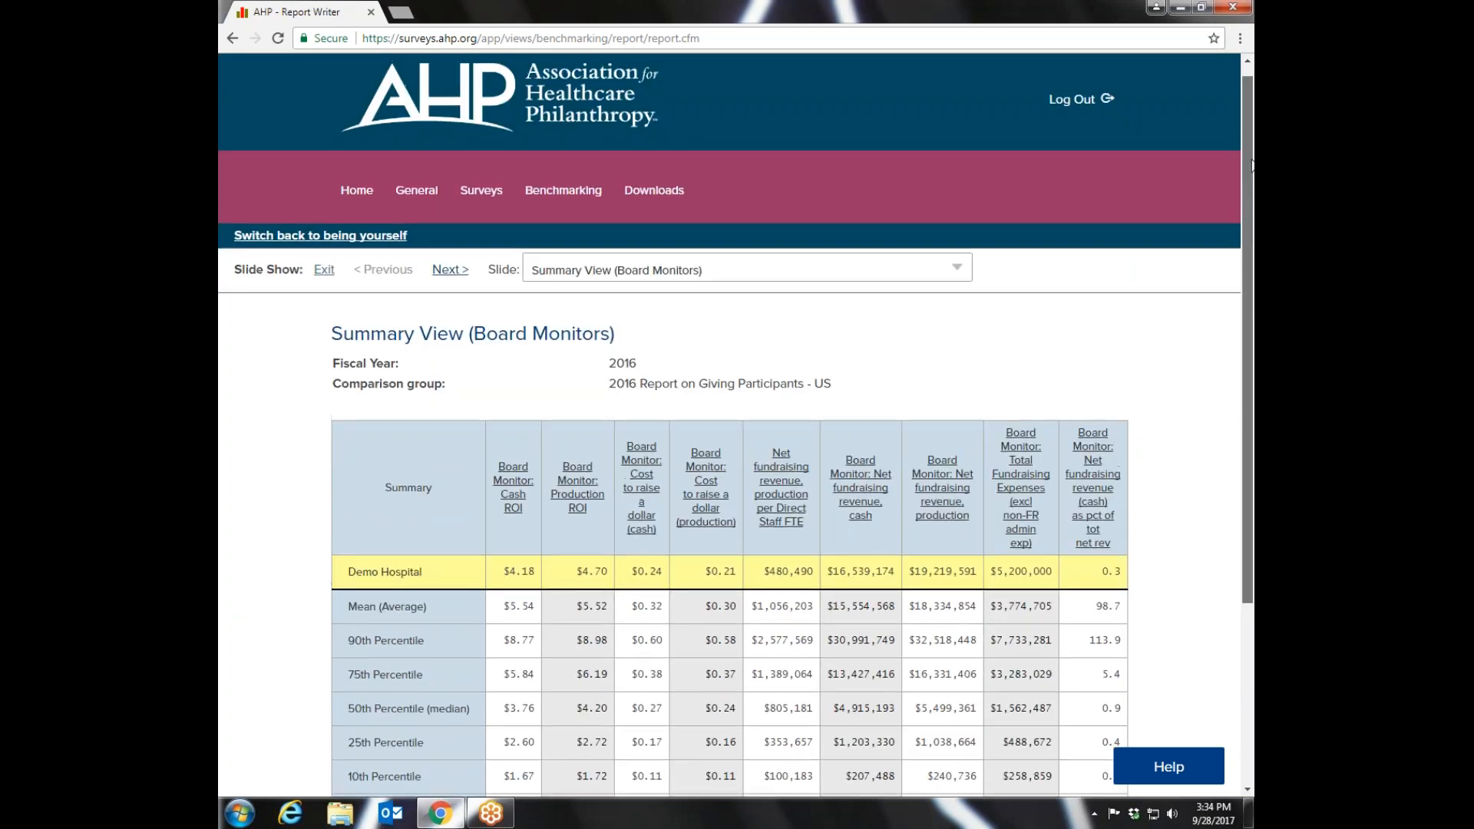
left_click(444, 270)
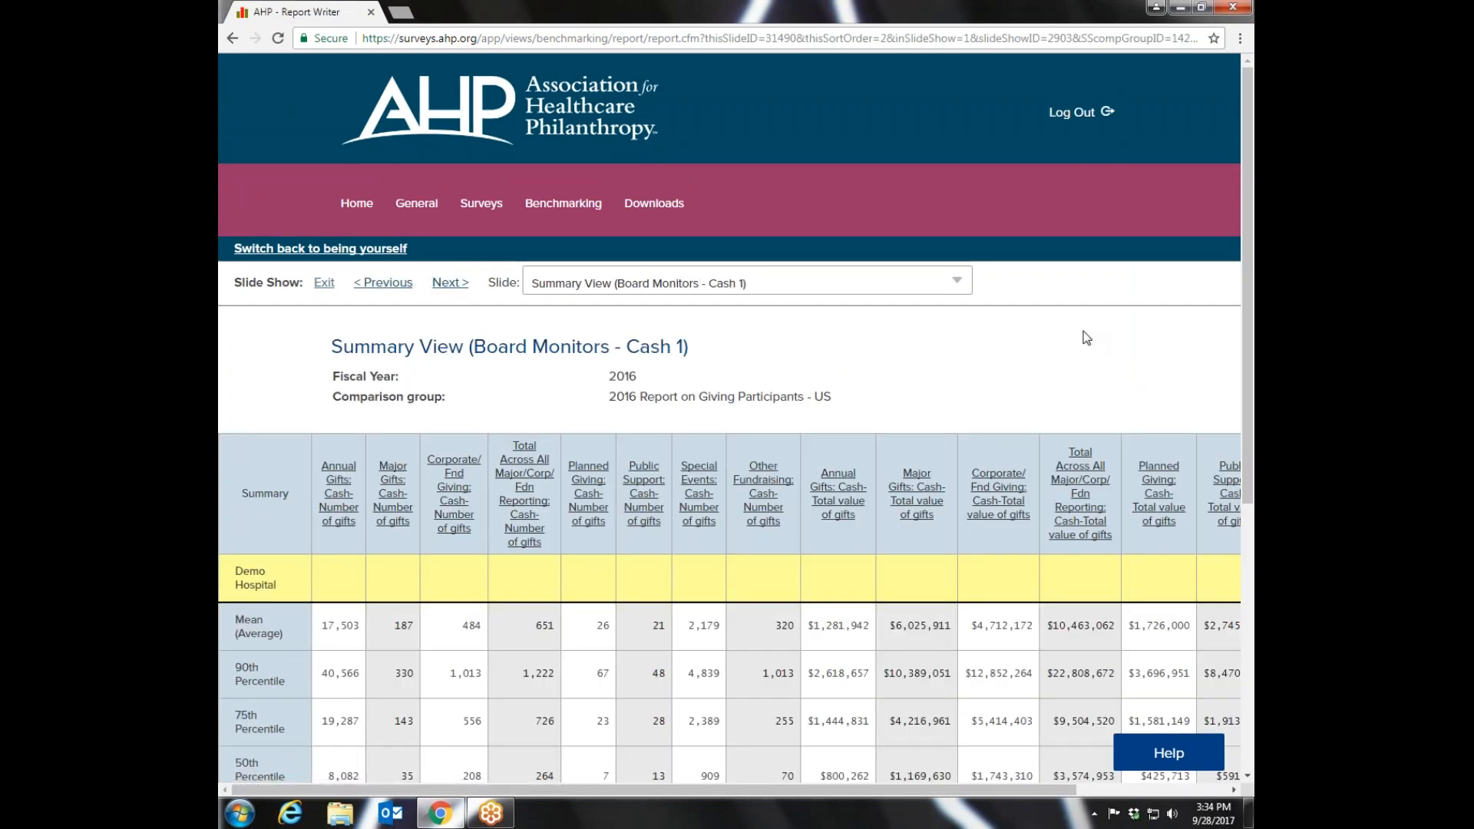
left_click_drag(1249, 264, 1230, 468)
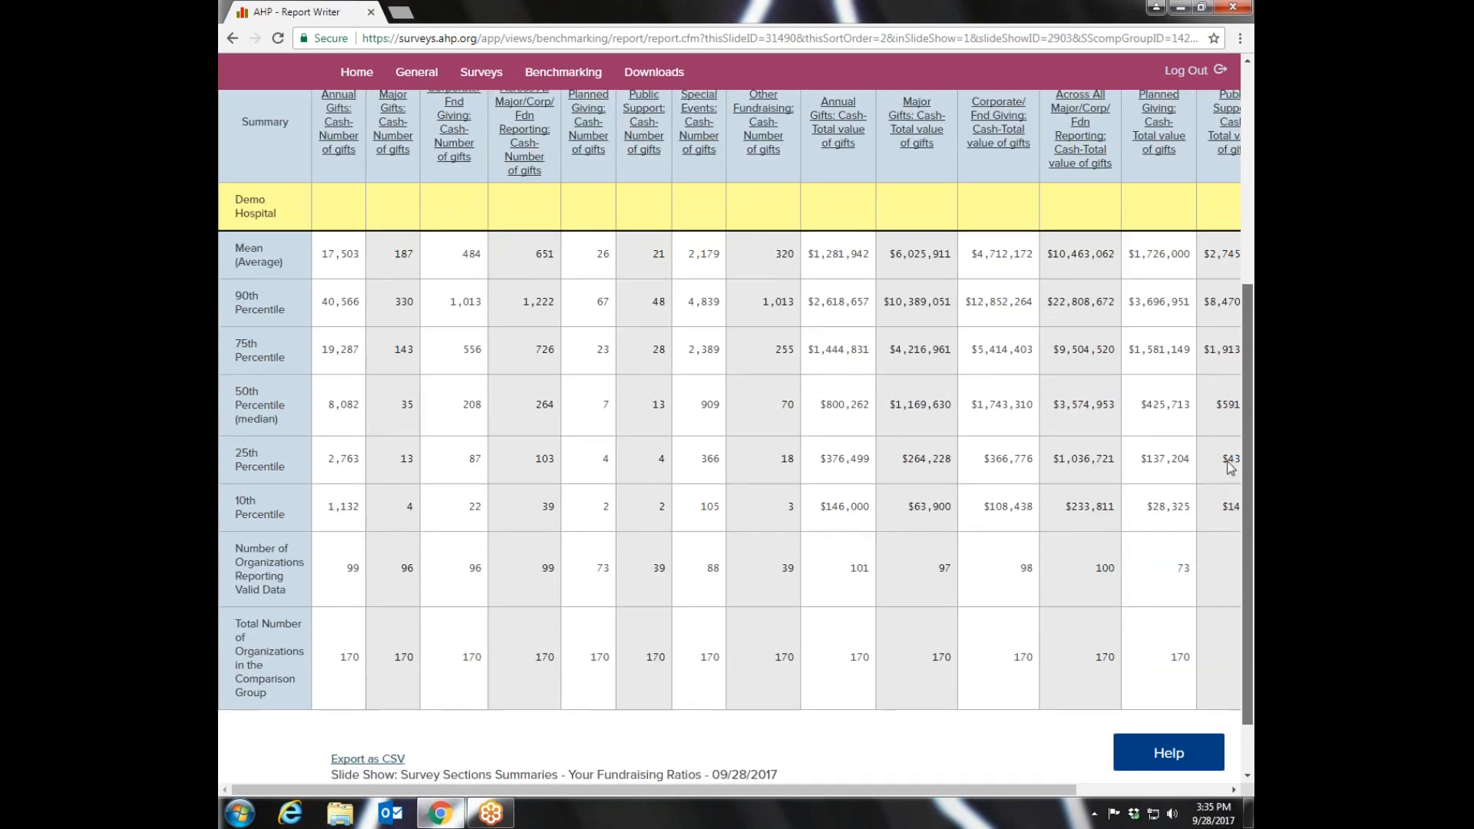
left_click_drag(952, 791, 909, 786)
left_click_drag(1248, 547, 1253, 233)
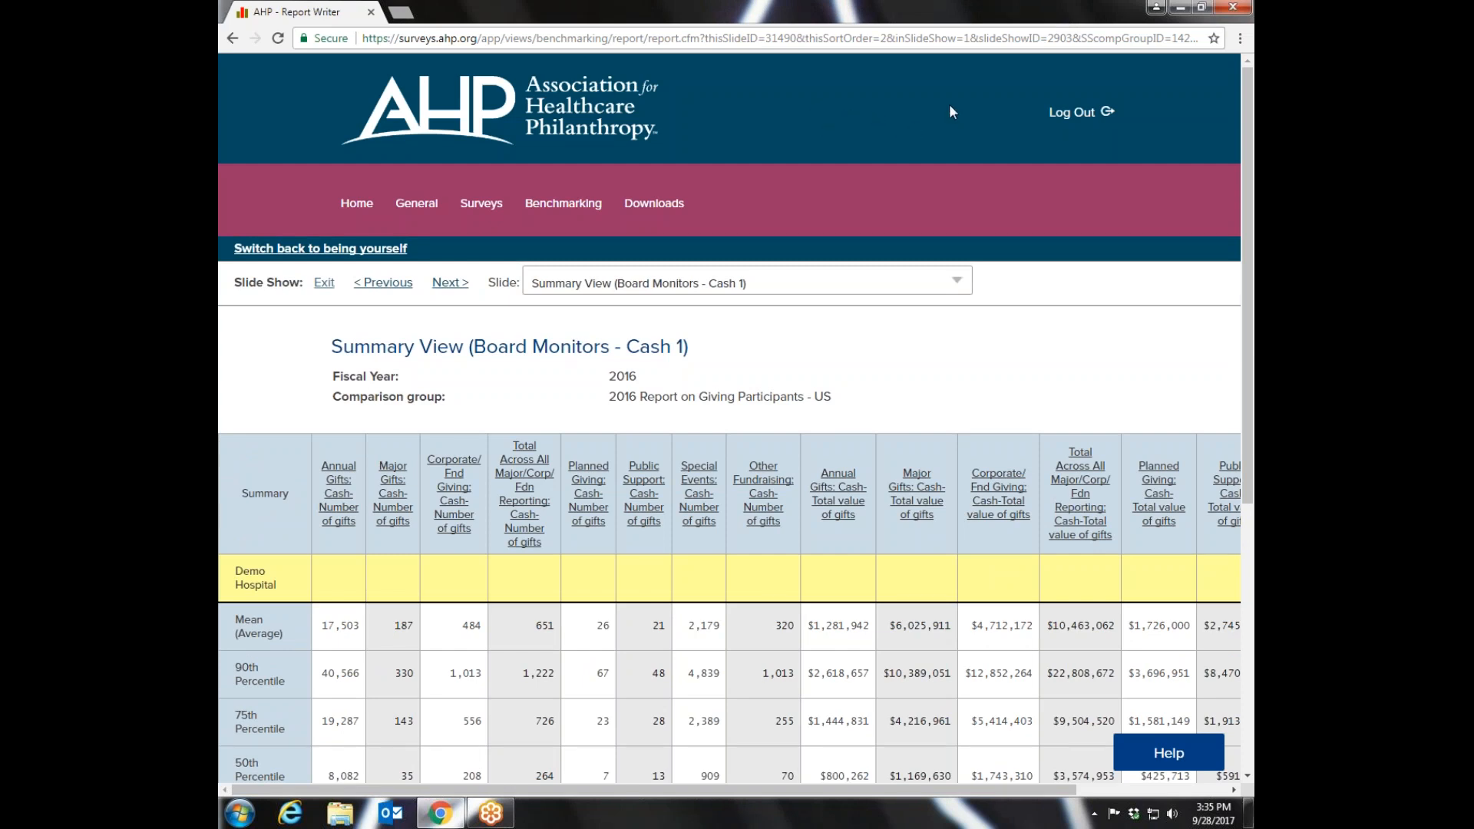
- Revisit the comparison groups page and return to the list of predefined reports
mouse_move(563, 203)
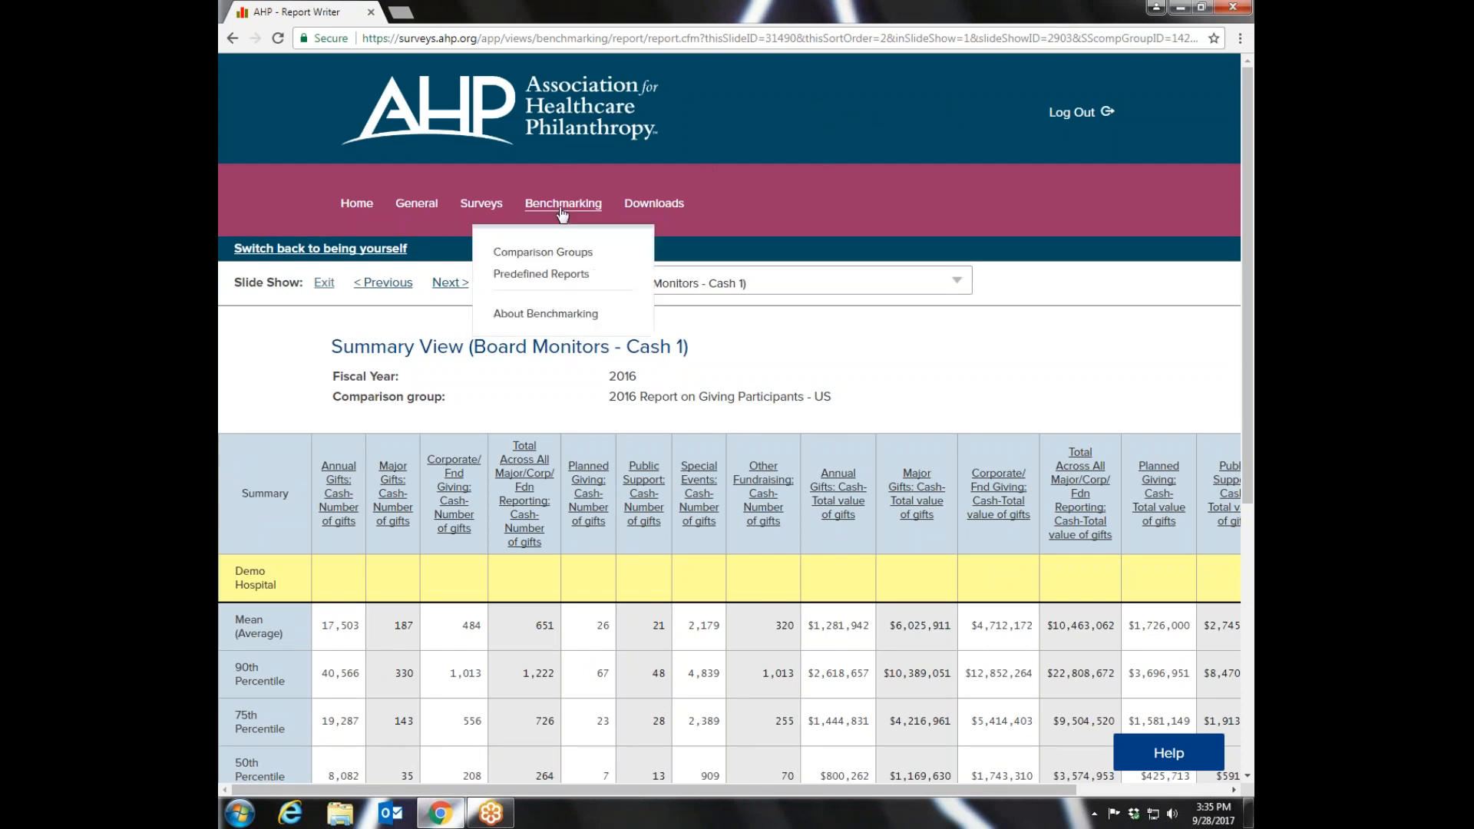
left_click(542, 254)
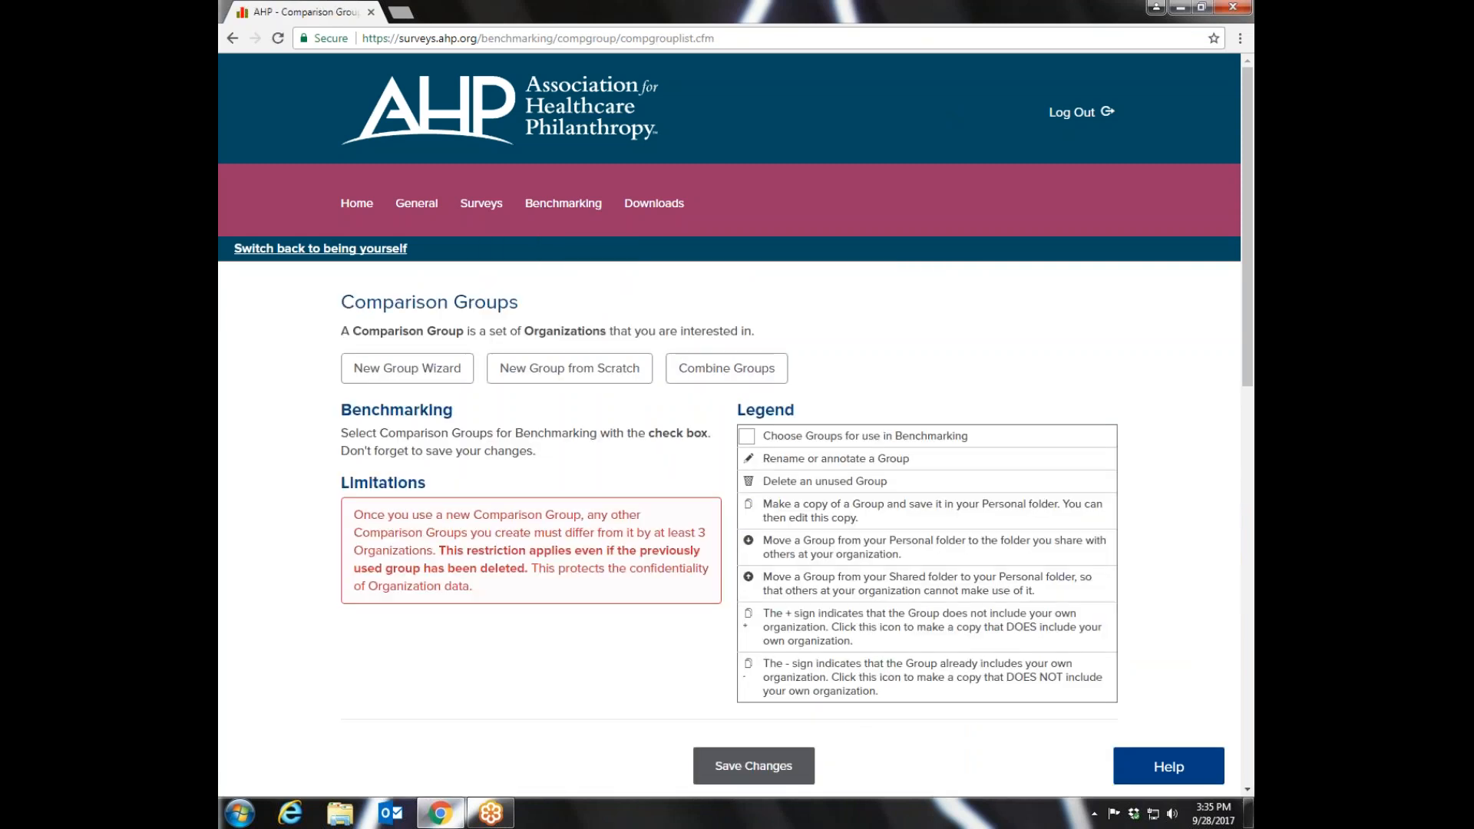
mouse_move(556, 208)
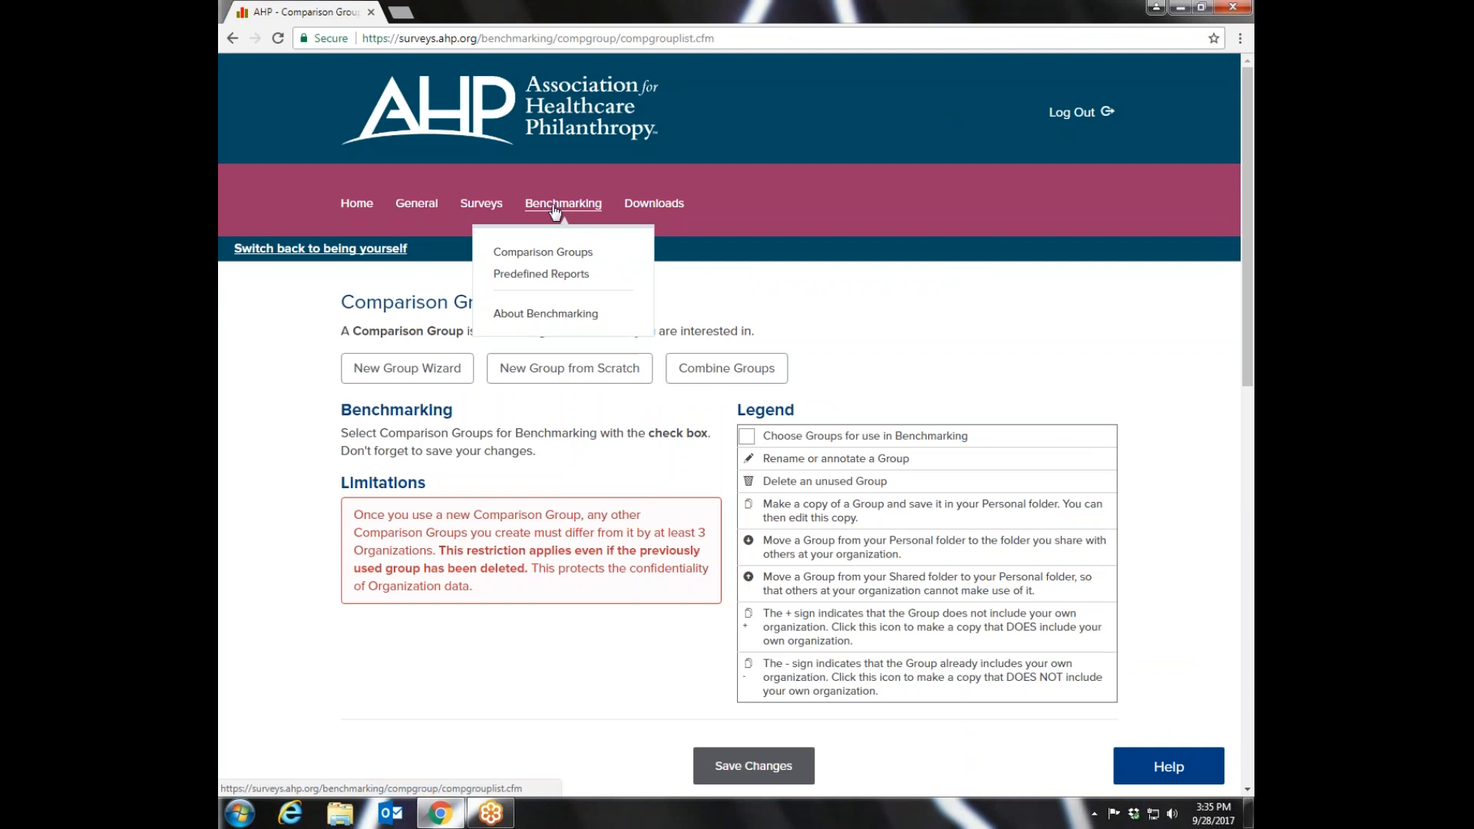
left_click(538, 277)
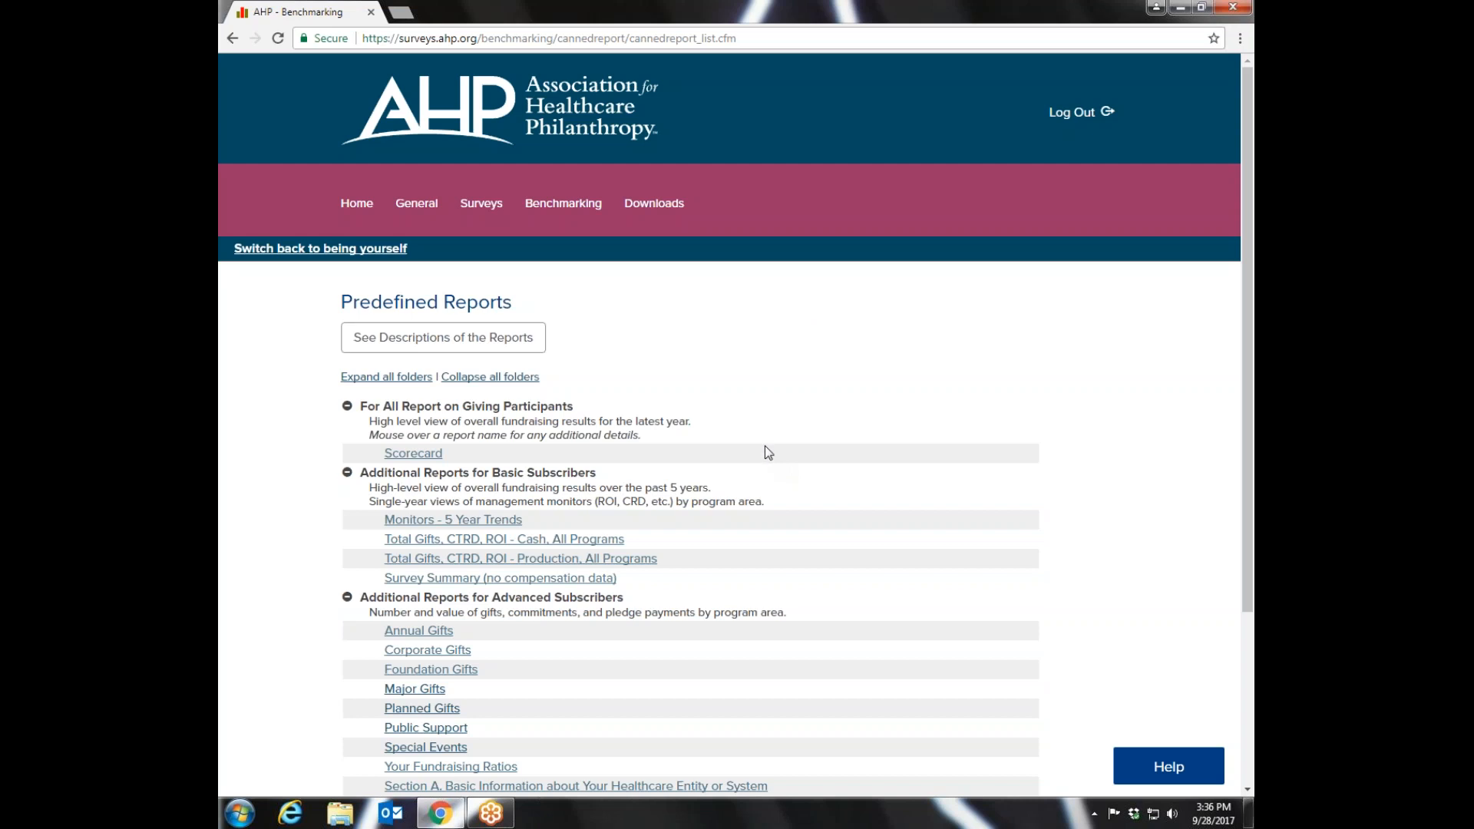
- Open the comparison groups again and look over the creation options, legend, and personal and public groups
mouse_move(449, 525)
mouse_move(554, 209)
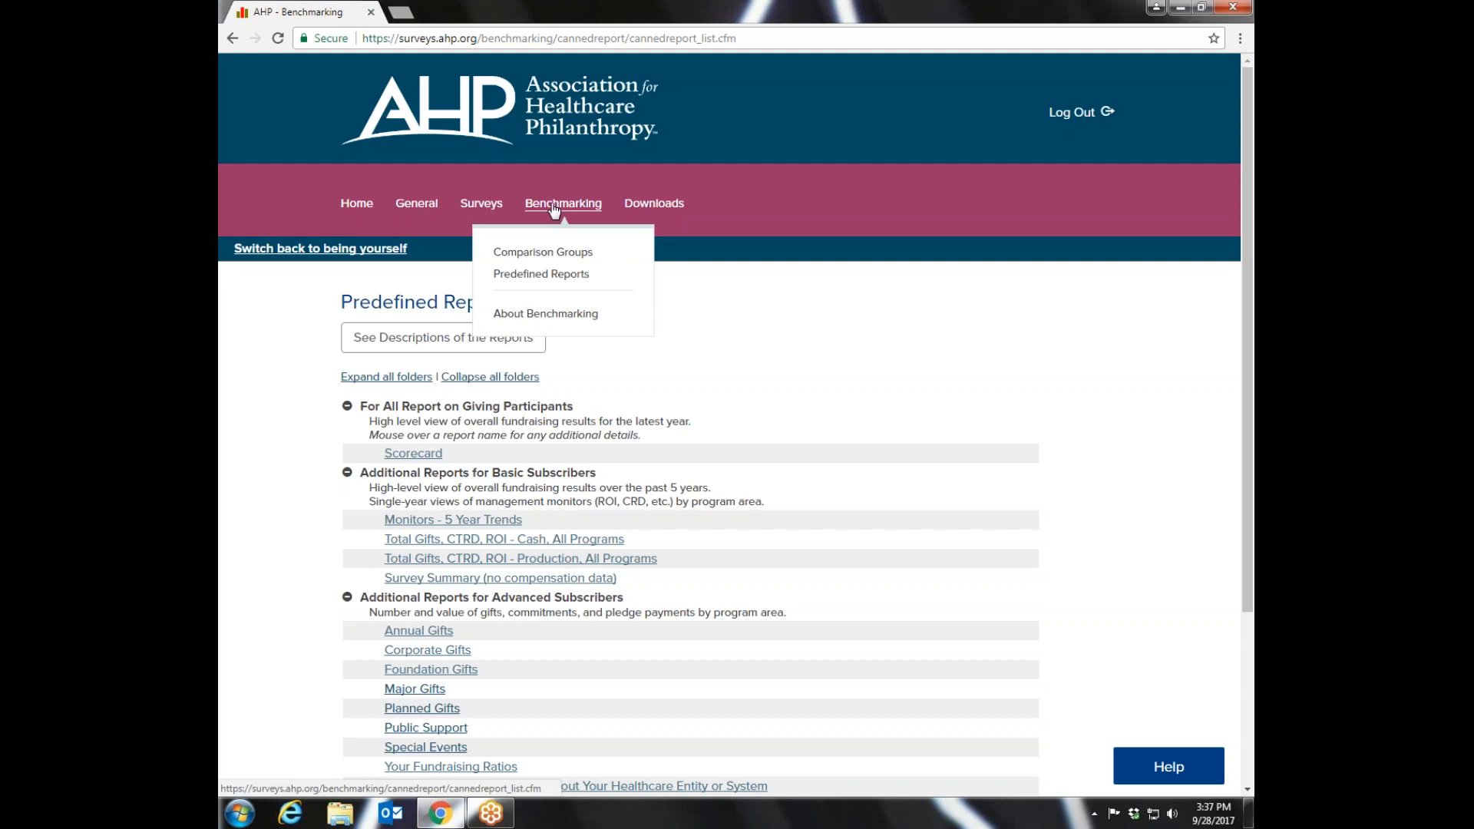
left_click(548, 258)
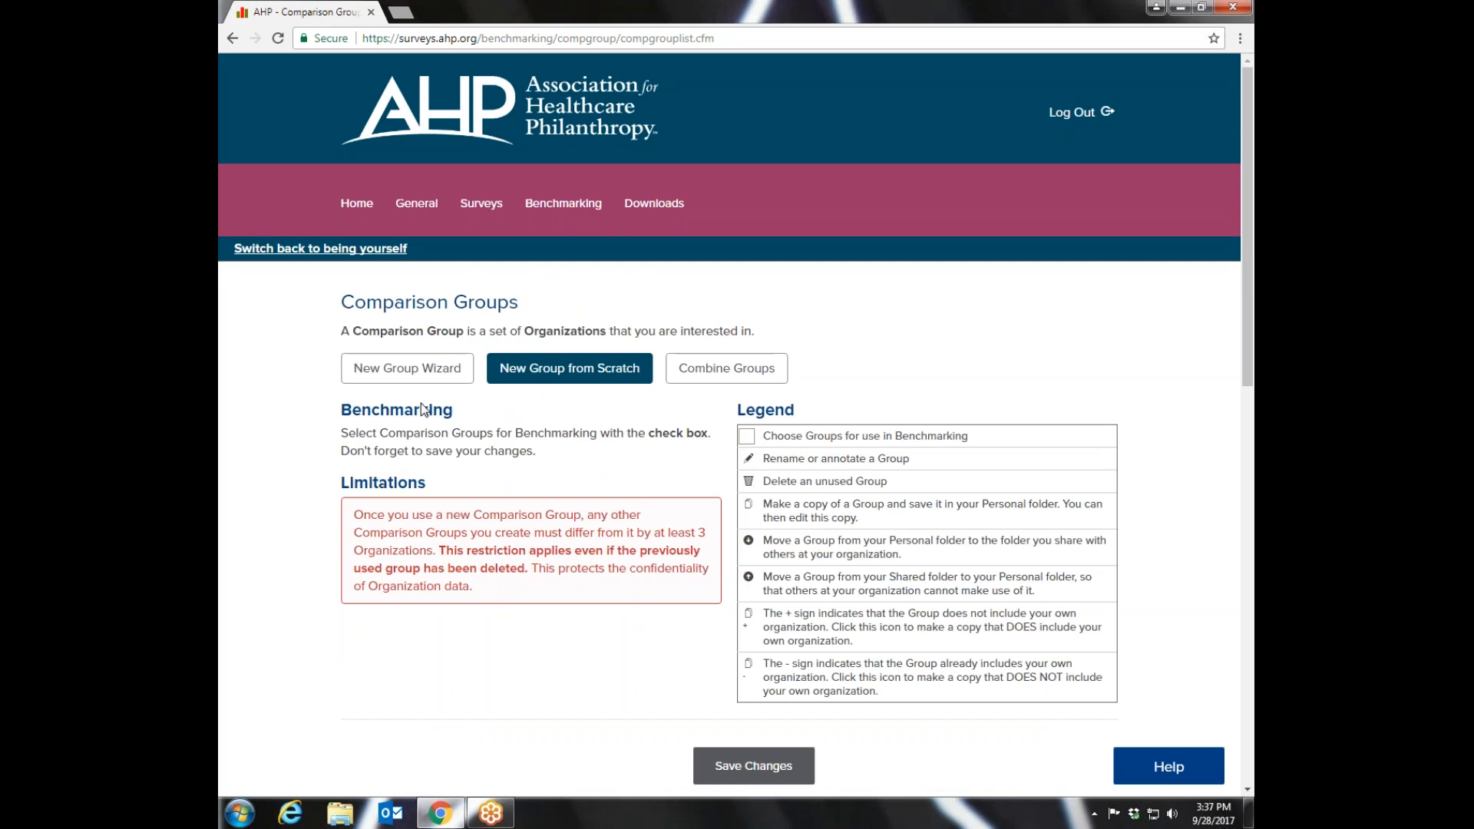
left_click_drag(1250, 290, 1236, 419)
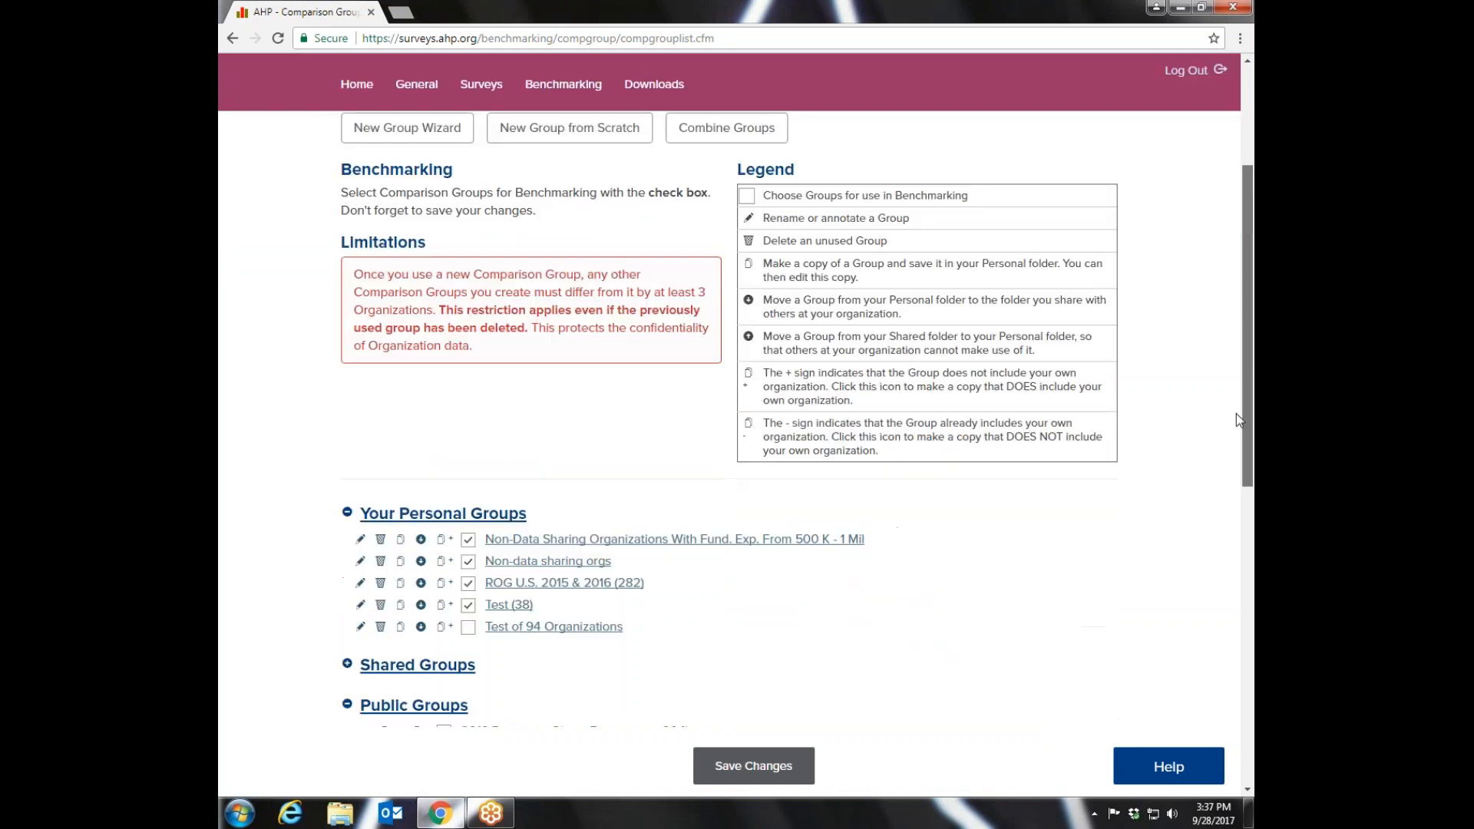
scroll(1235, 422, "down", 1)
scroll(1233, 404, "up", 2)
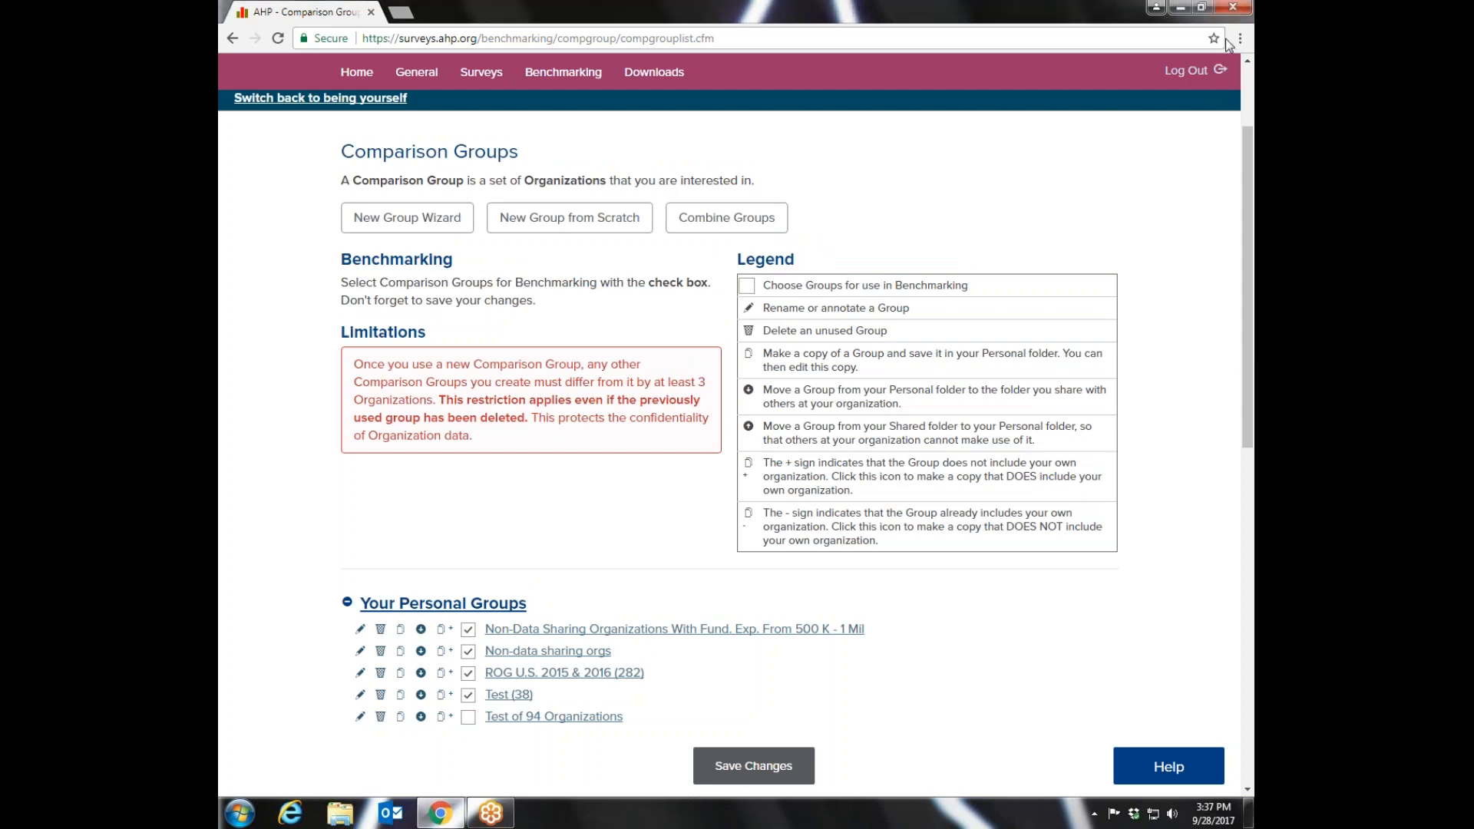
- Open the Scorecard from the predefined reports and look over its slide show parameters
left_click(563, 71)
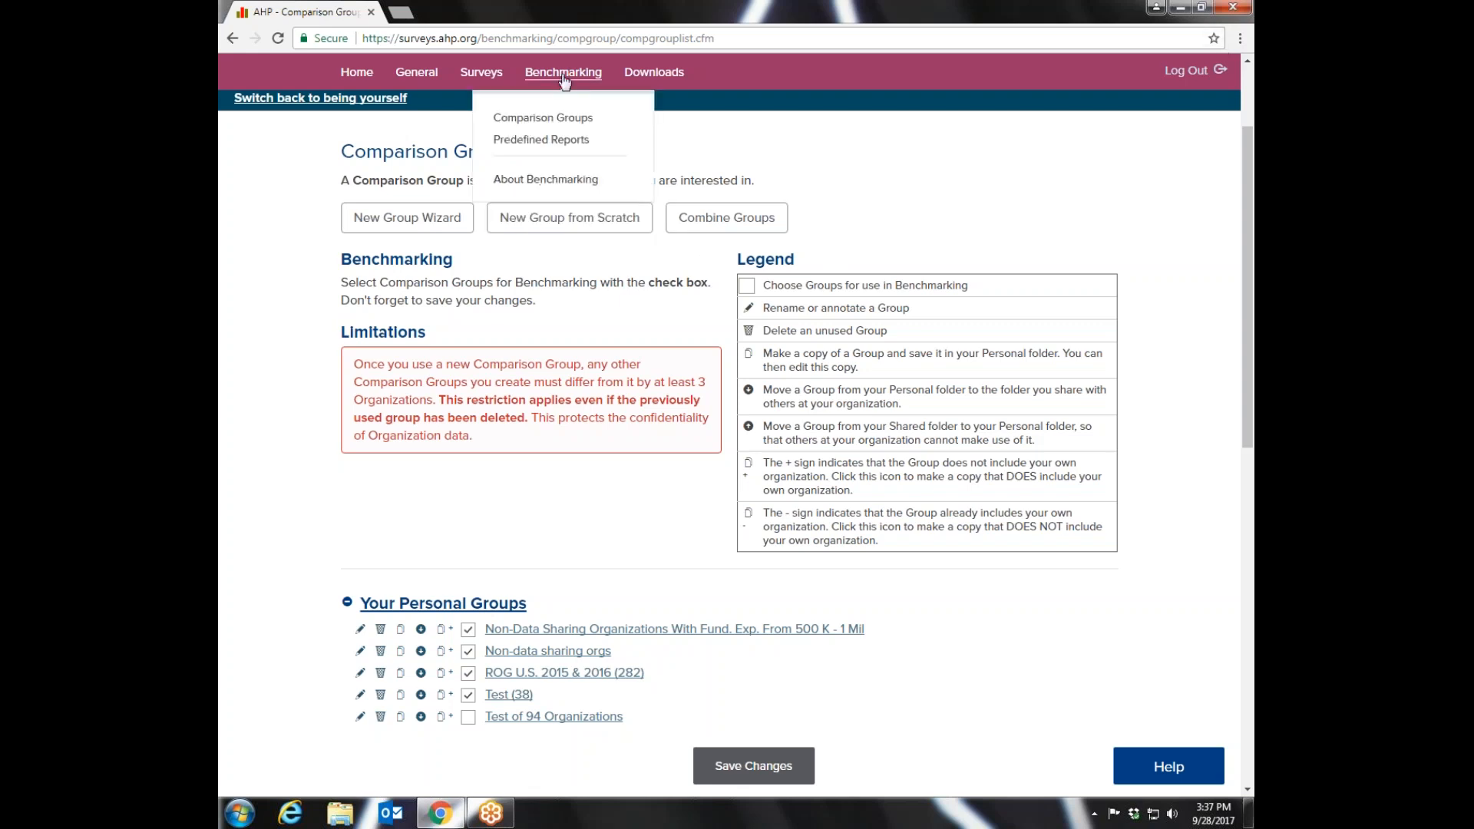
left_click(525, 143)
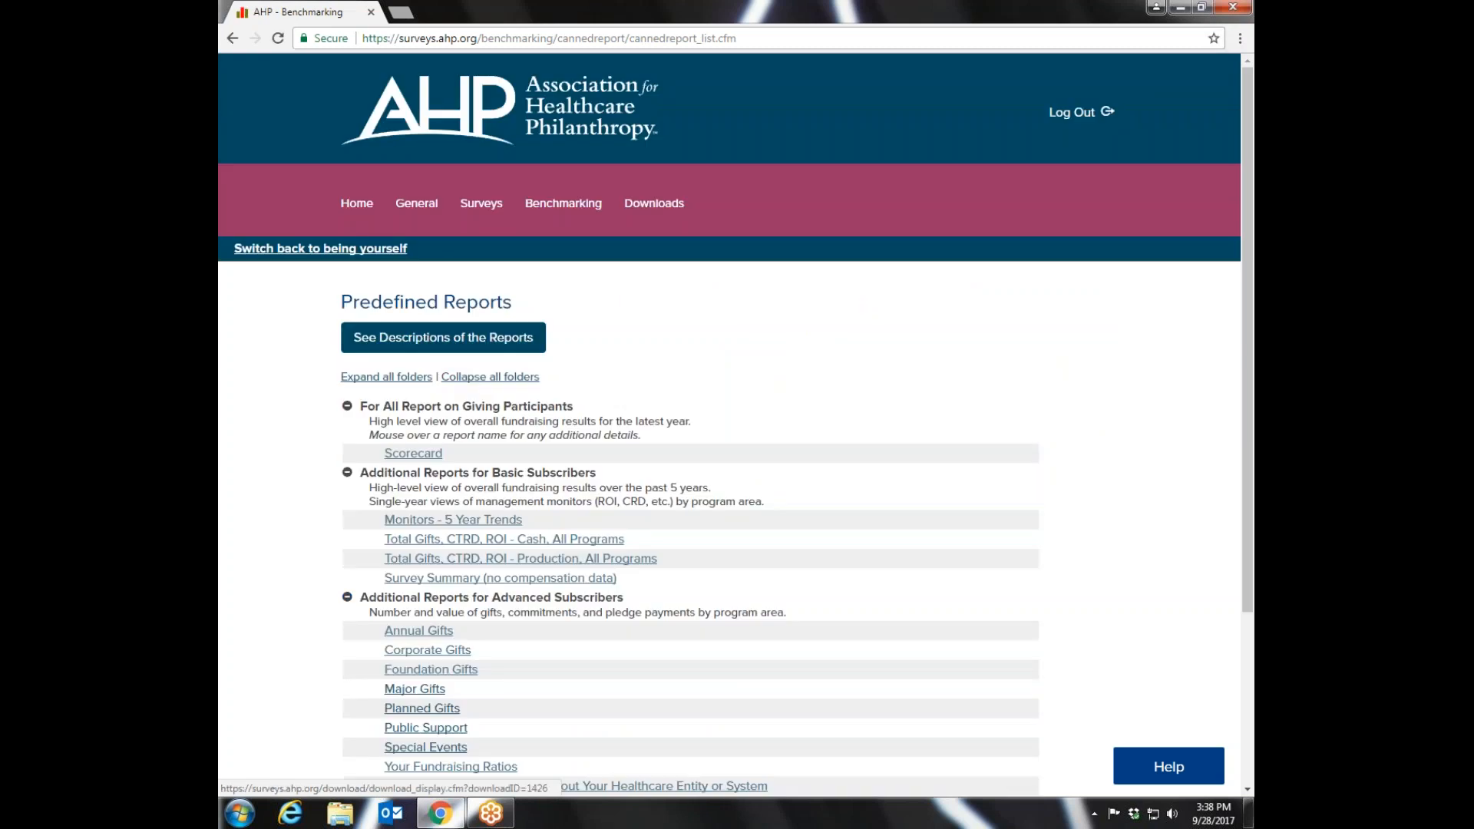
mouse_move(407, 461)
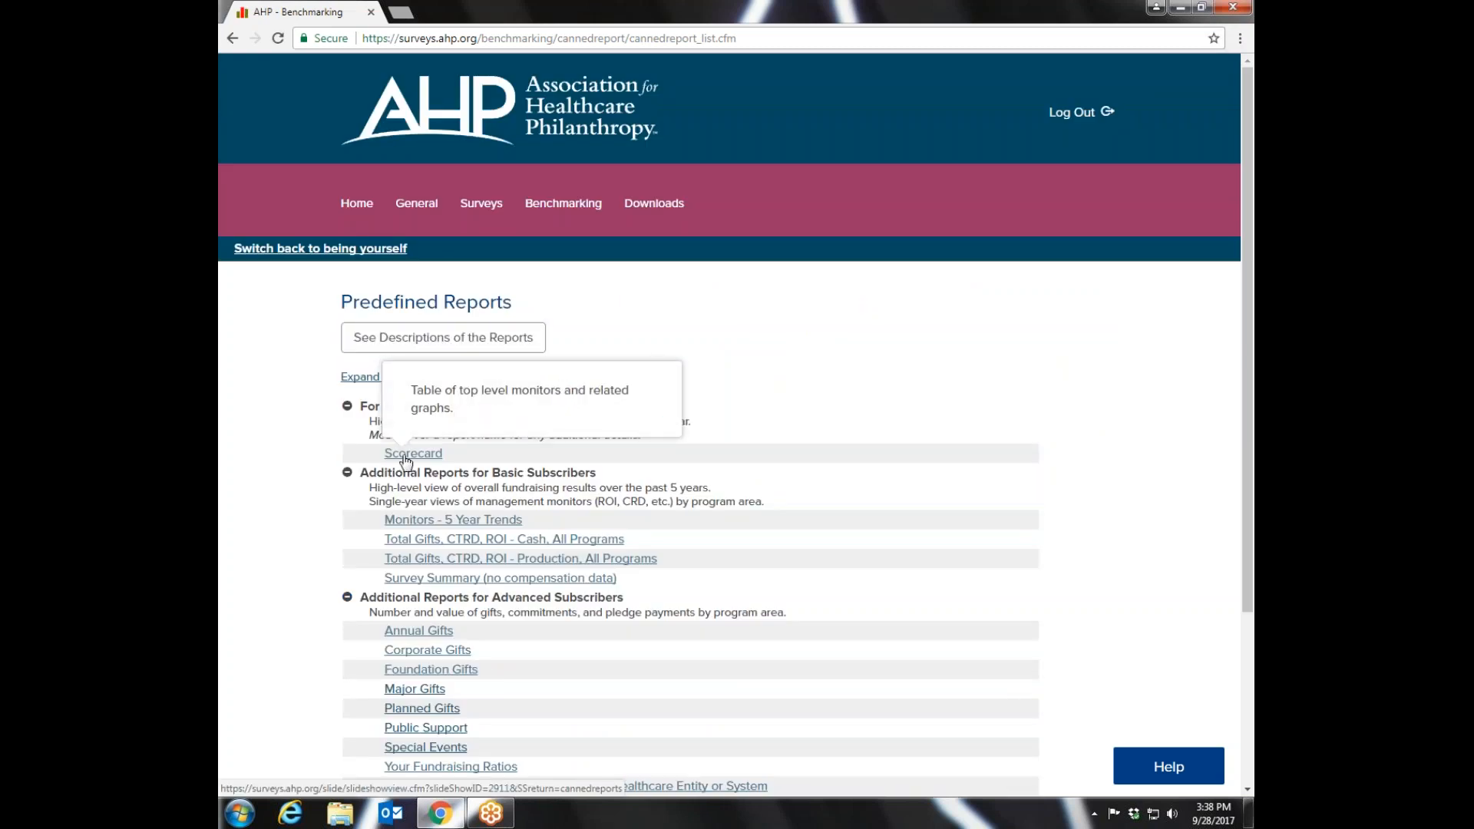
left_click(407, 454)
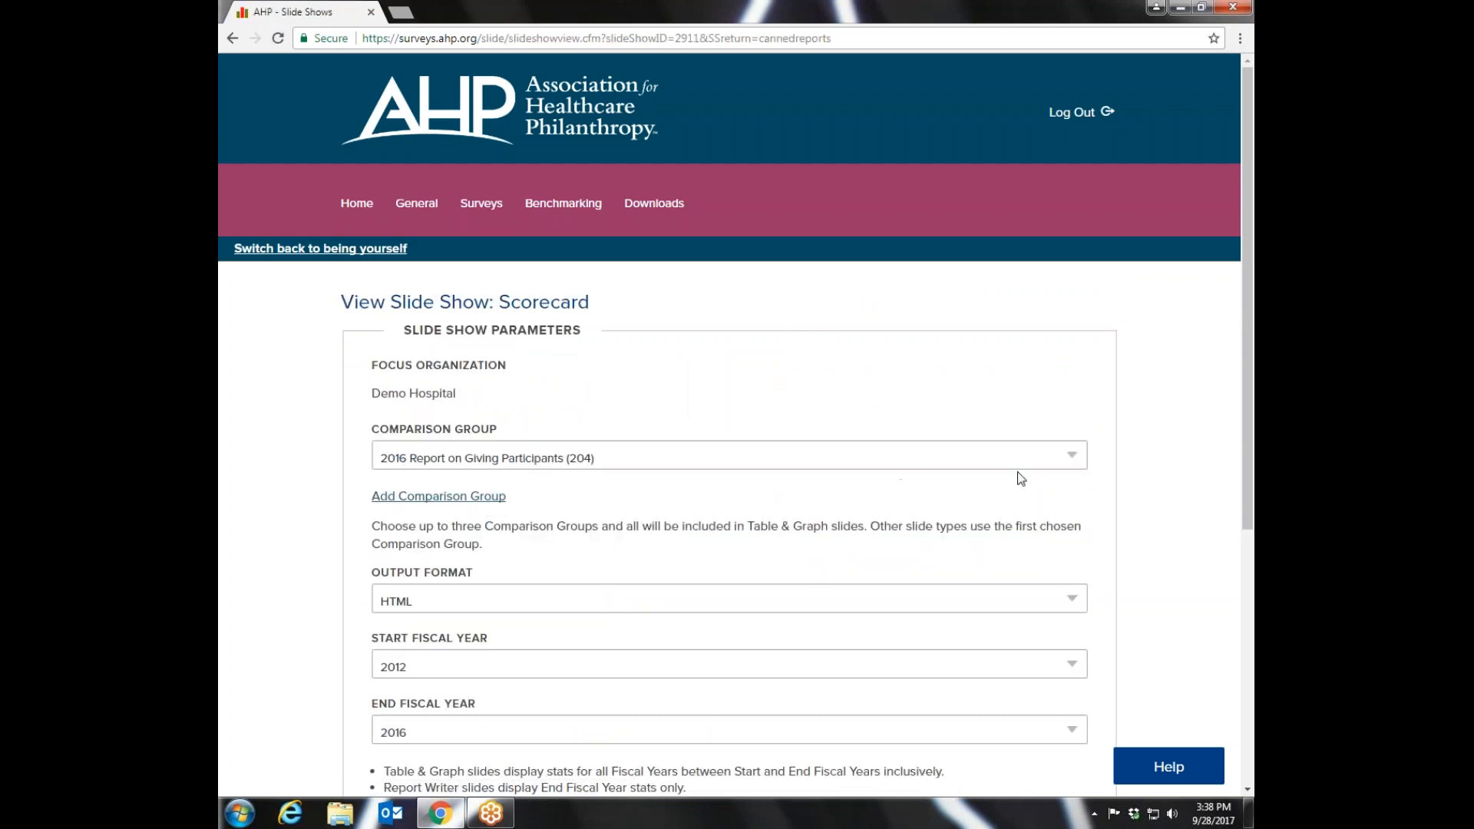
left_click_drag(1248, 343, 1237, 482)
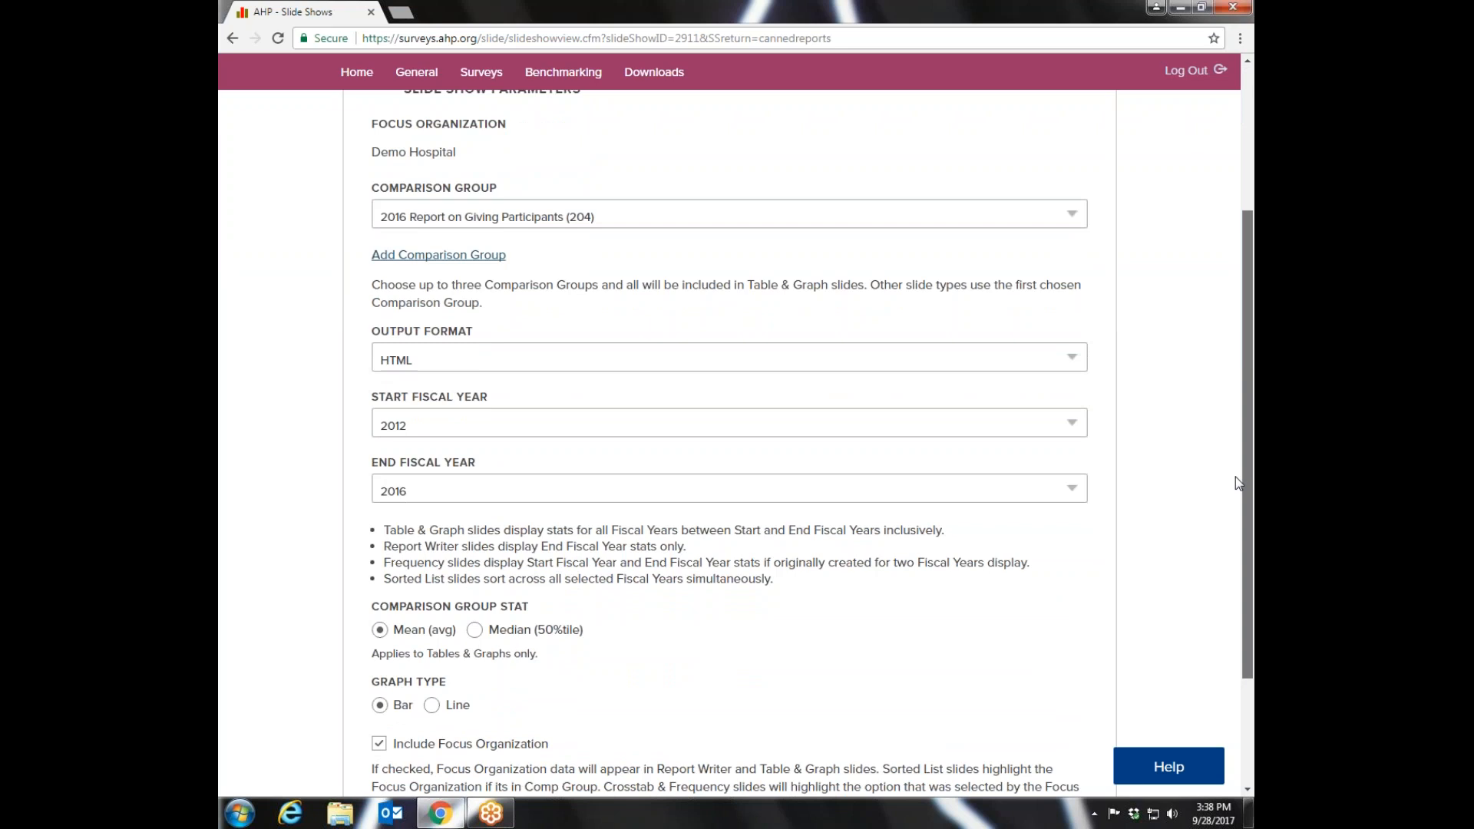
left_click_drag(1238, 482, 1239, 336)
- Open the comparison groups page and examine which personal and public groups are selected for benchmarking
left_click(530, 204)
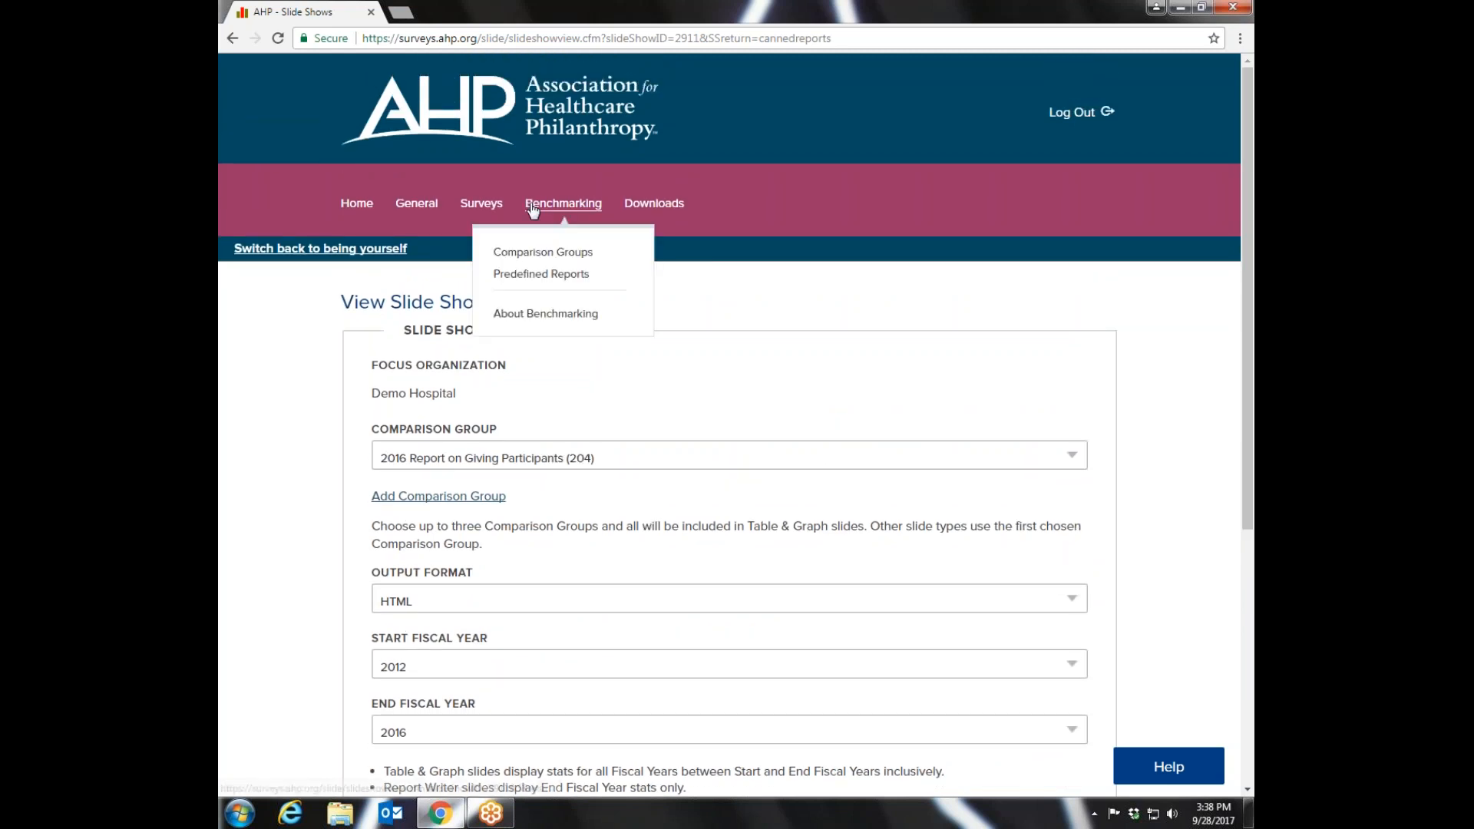
left_click(546, 253)
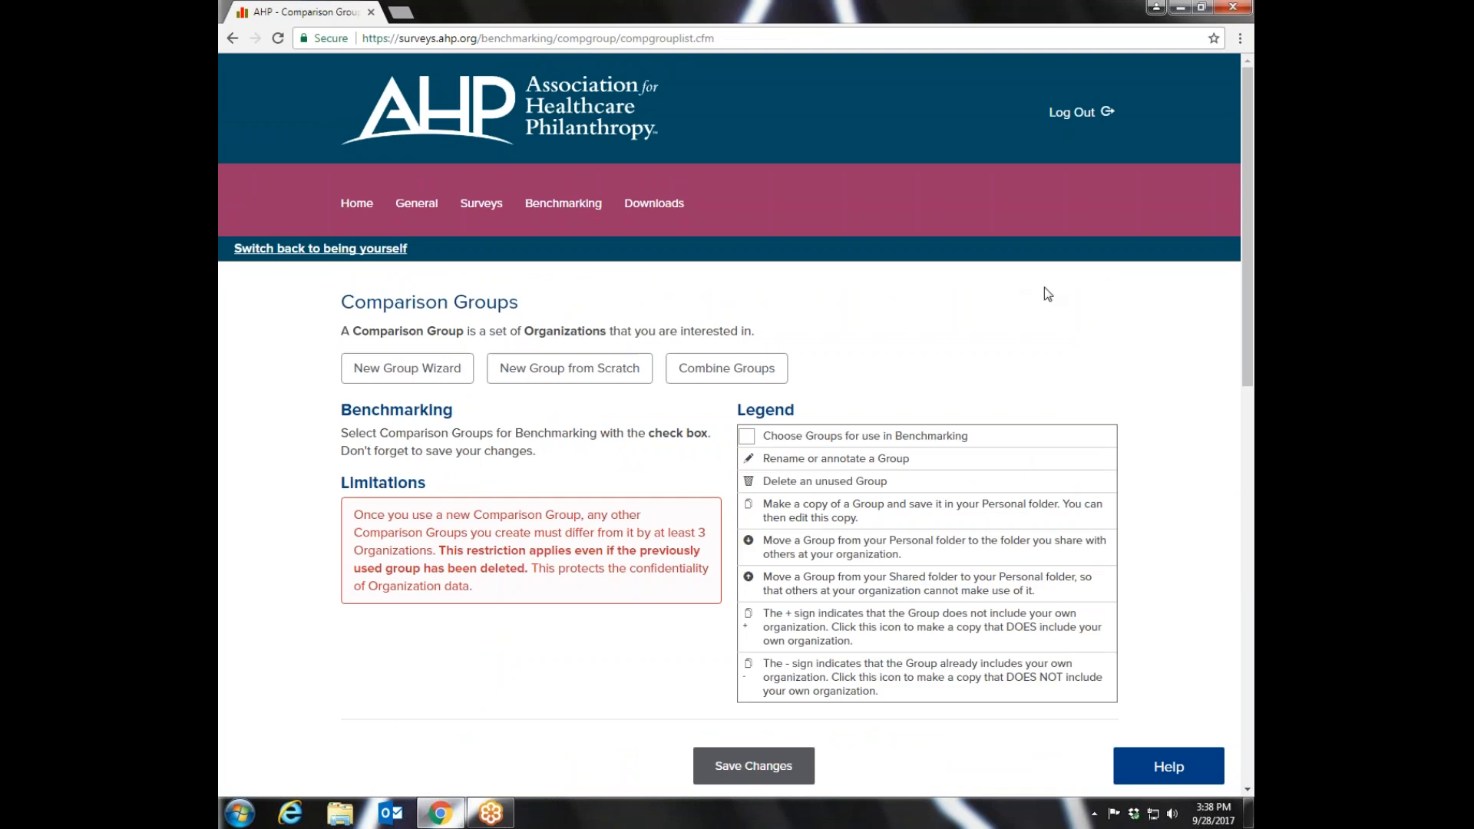
scroll(1249, 232, "down", 2)
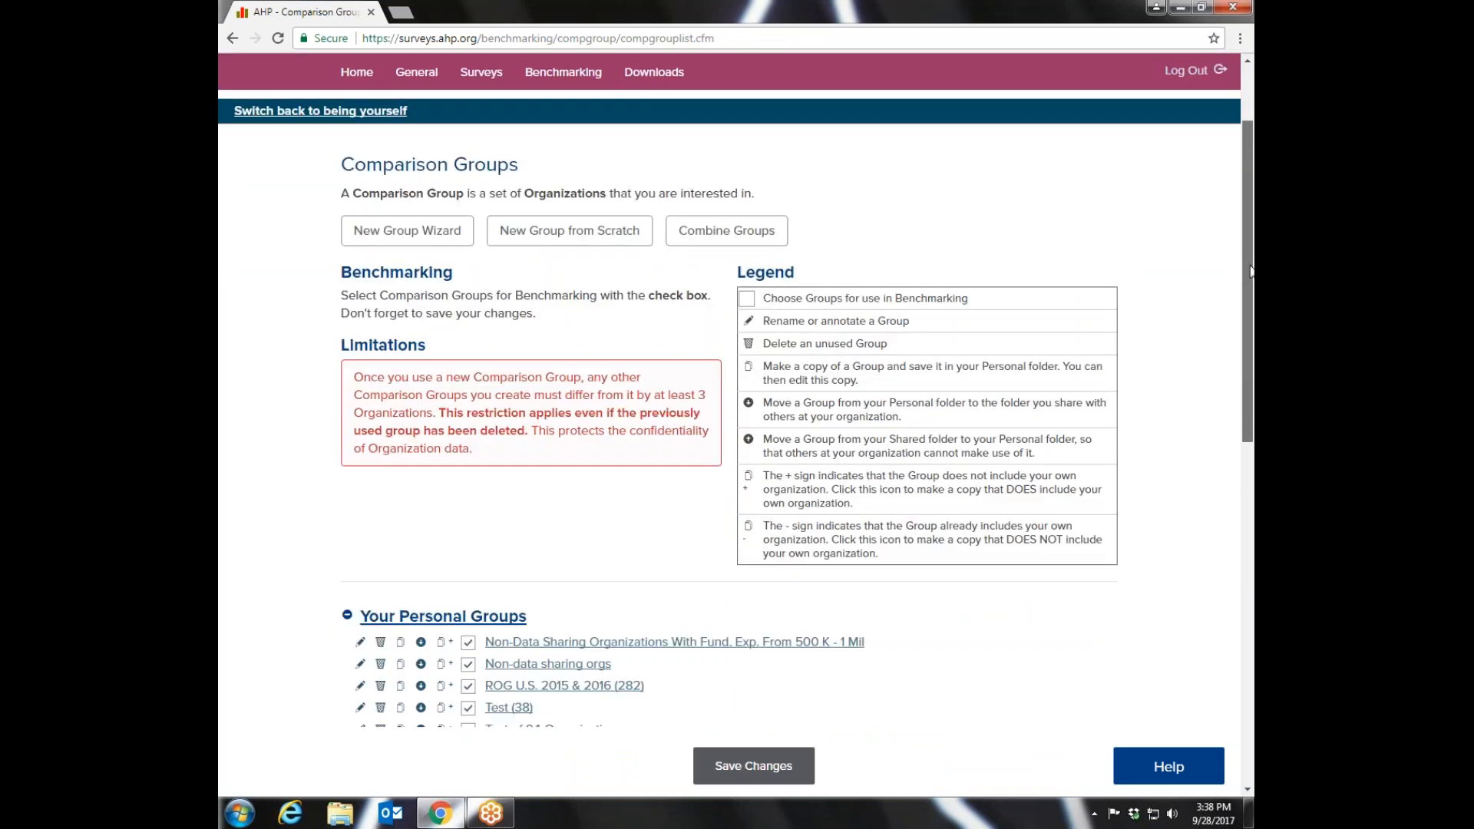
left_click_drag(1252, 270, 1249, 513)
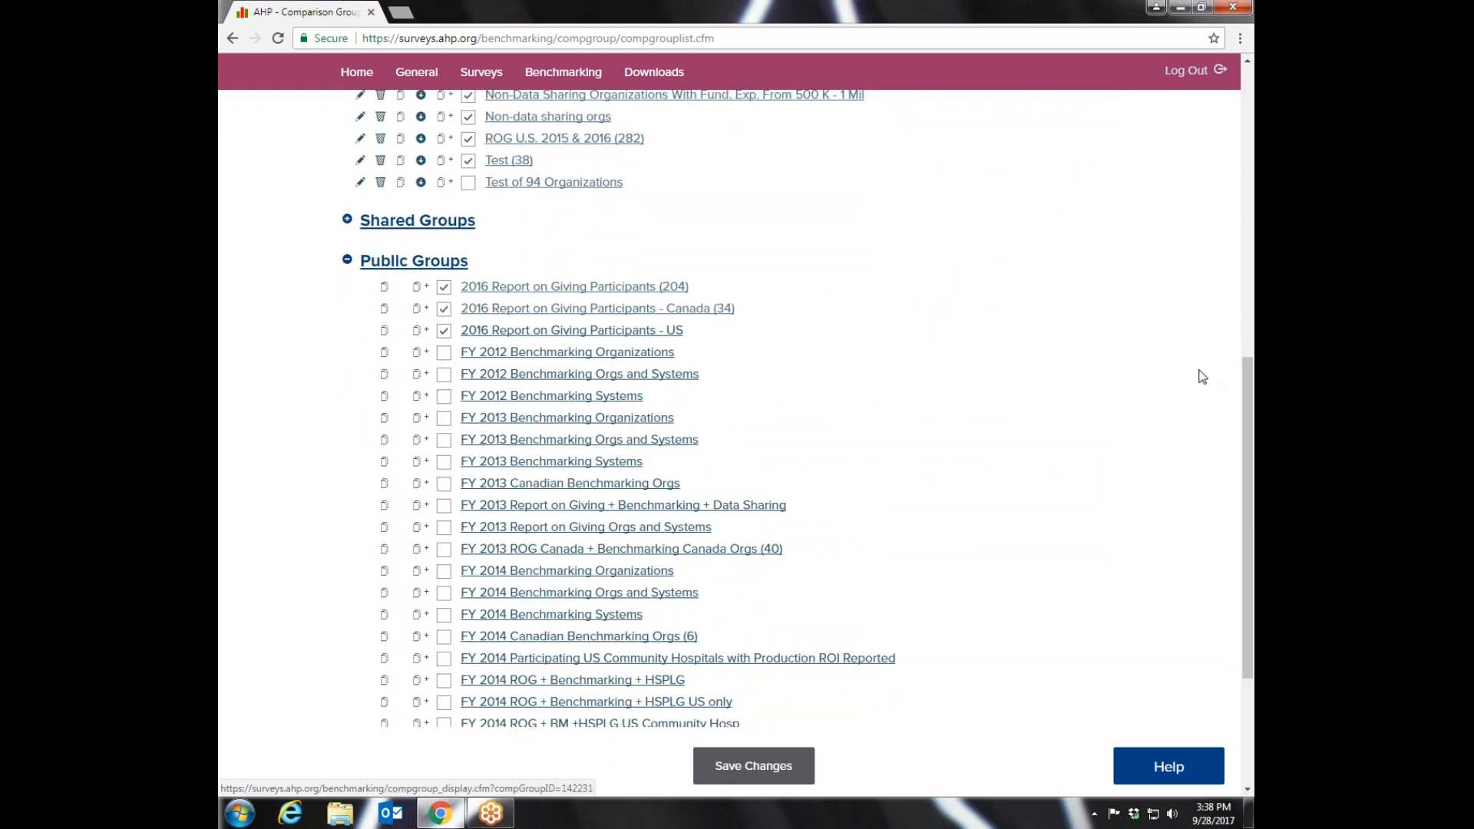
left_click_drag(1250, 417, 1251, 299)
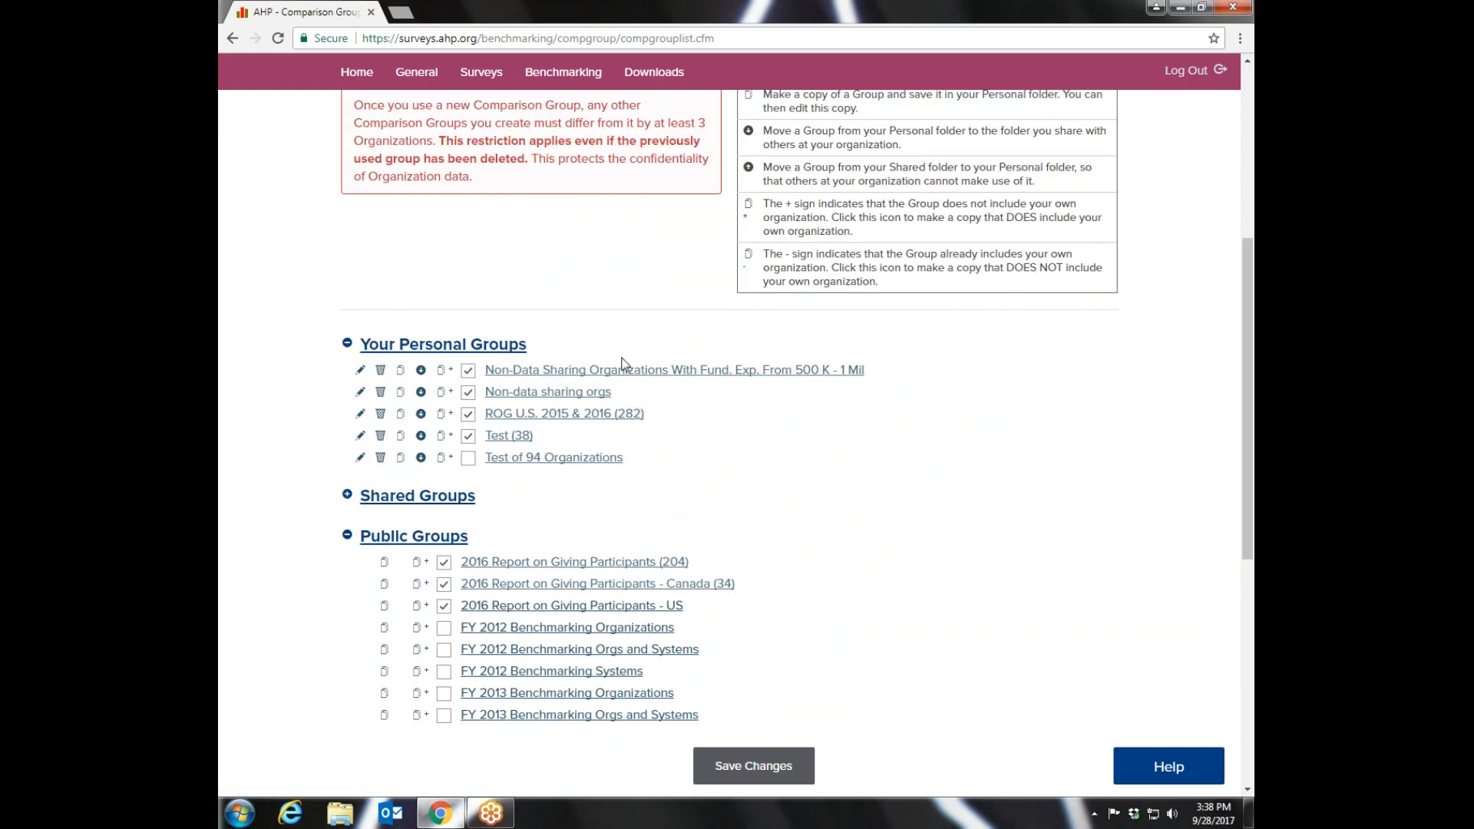
left_click_drag(1252, 385, 1248, 209)
- Run the predefined Scorecard slide show with Non-Data Sharing Organizations with 10-20 FTEs as the comparison group
mouse_move(562, 204)
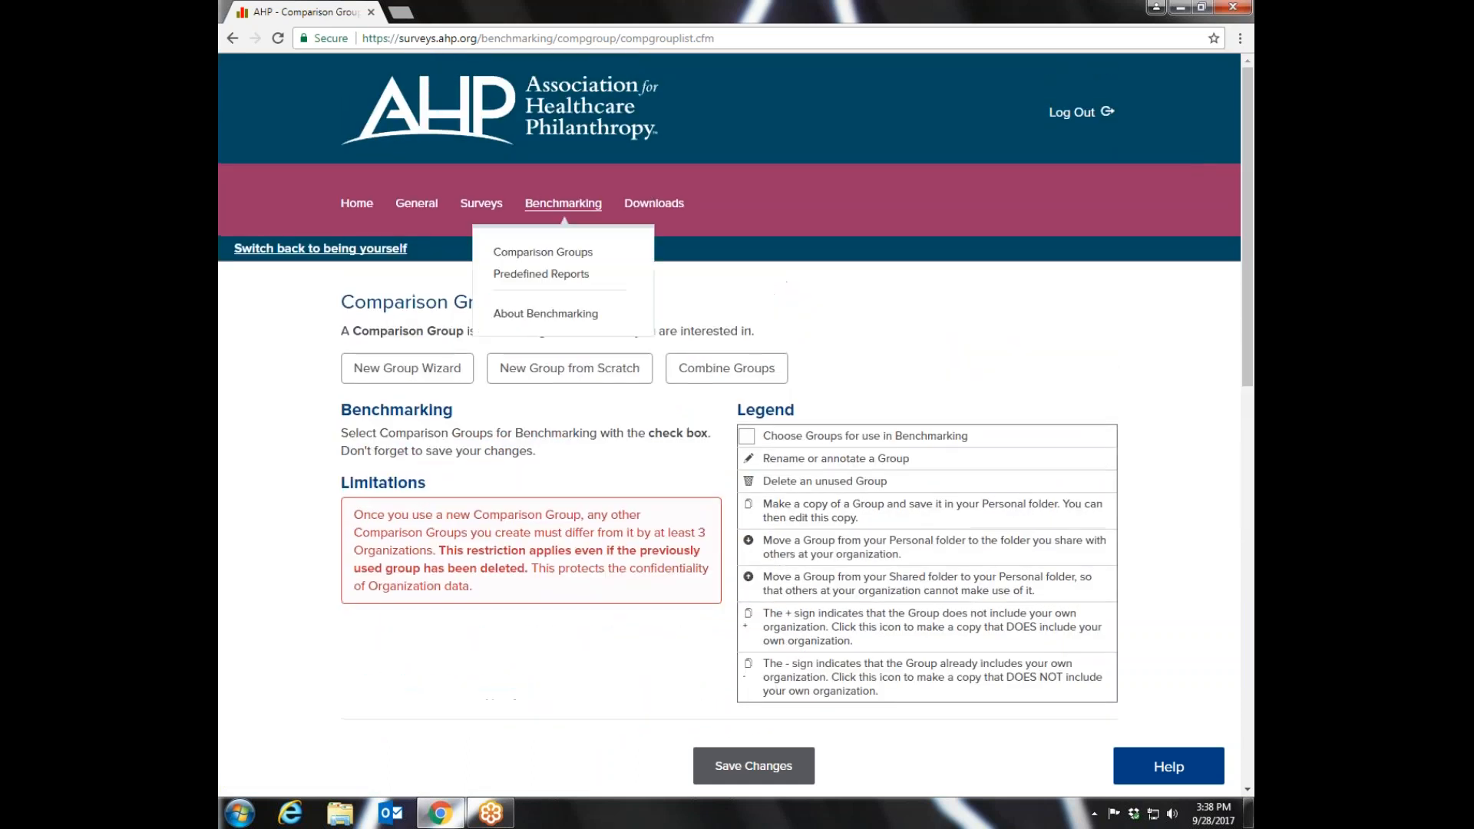
left_click(539, 274)
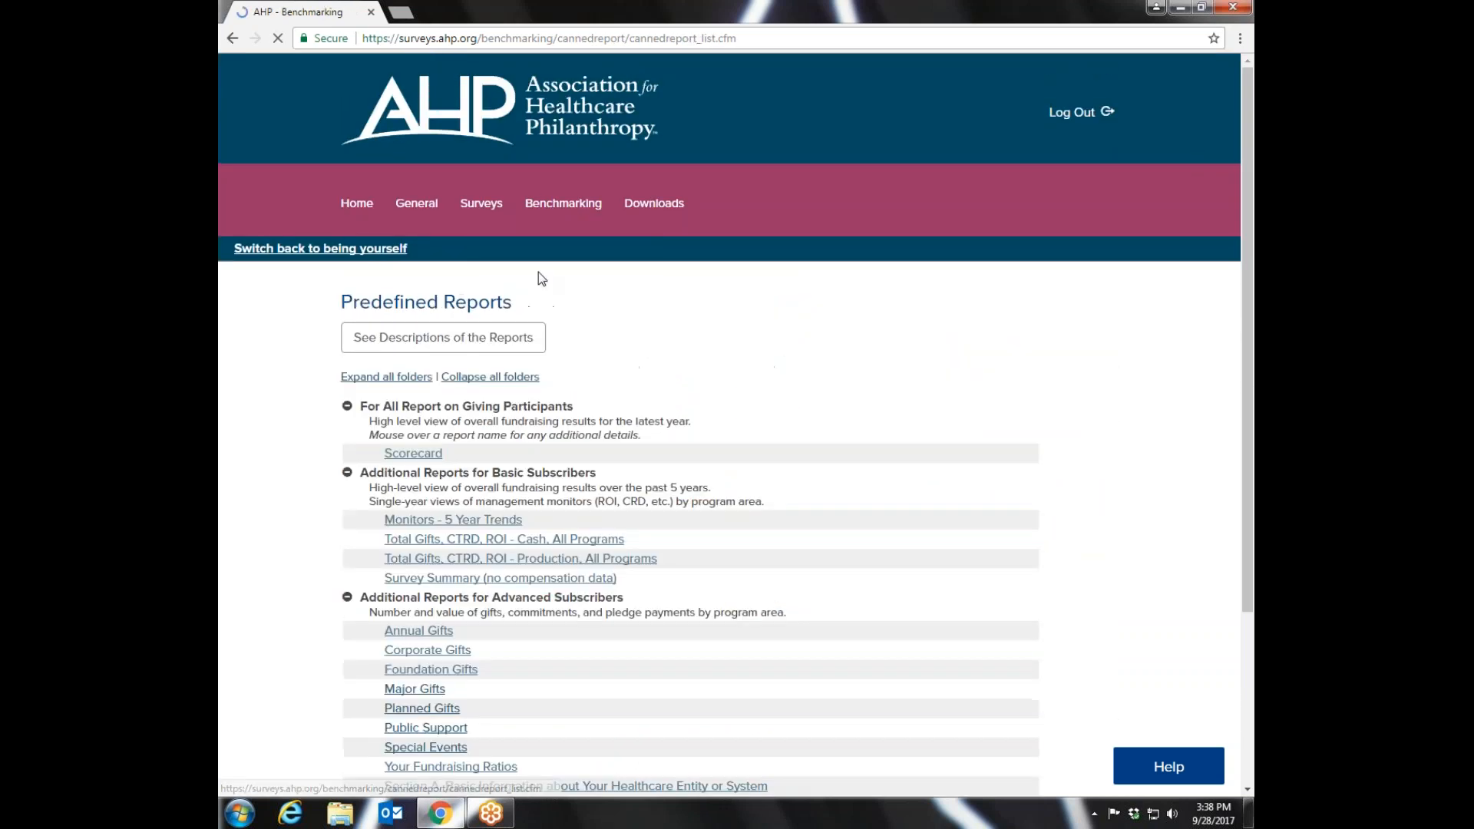
left_click(400, 456)
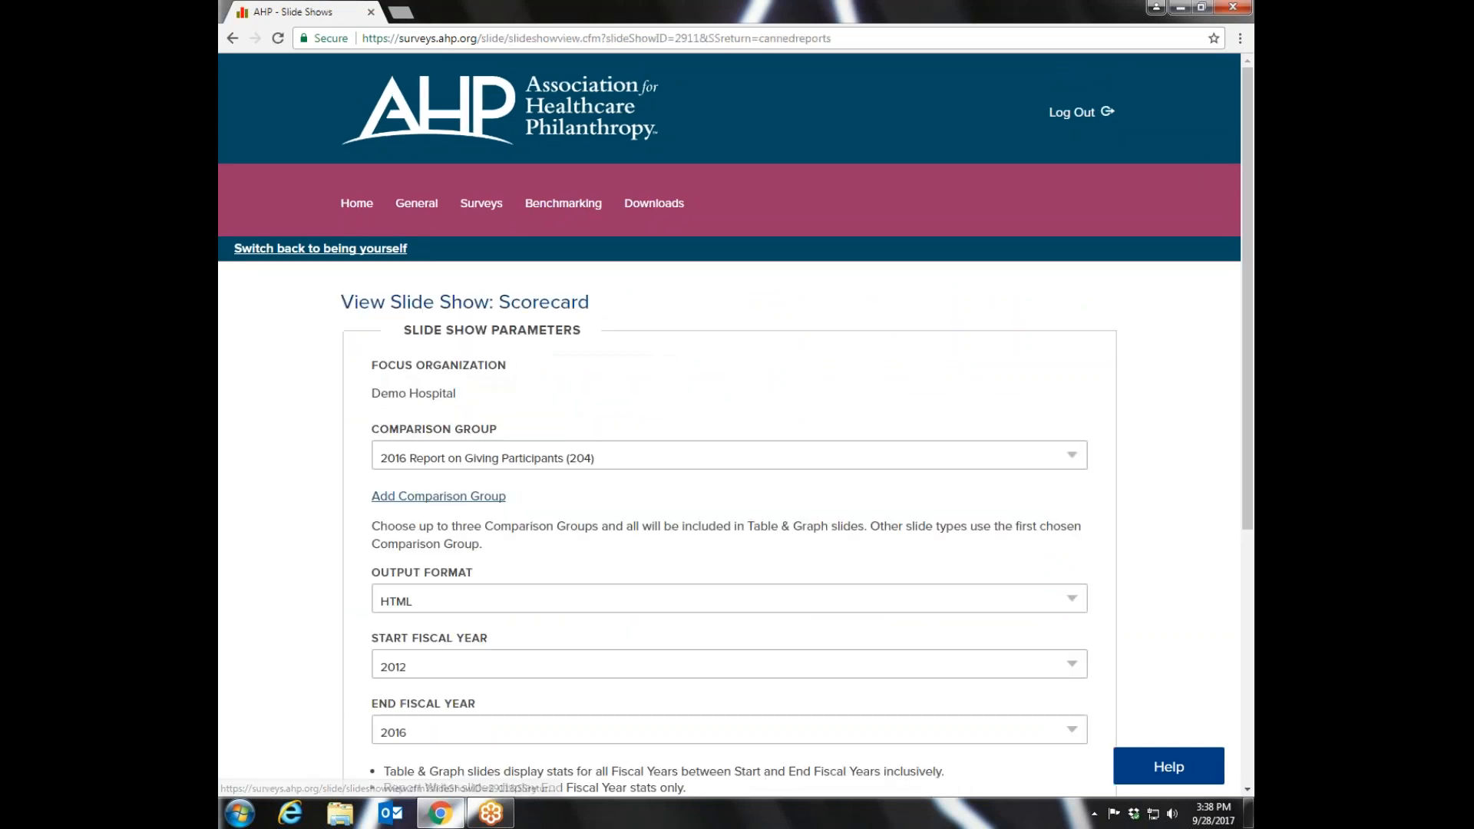
left_click(1075, 454)
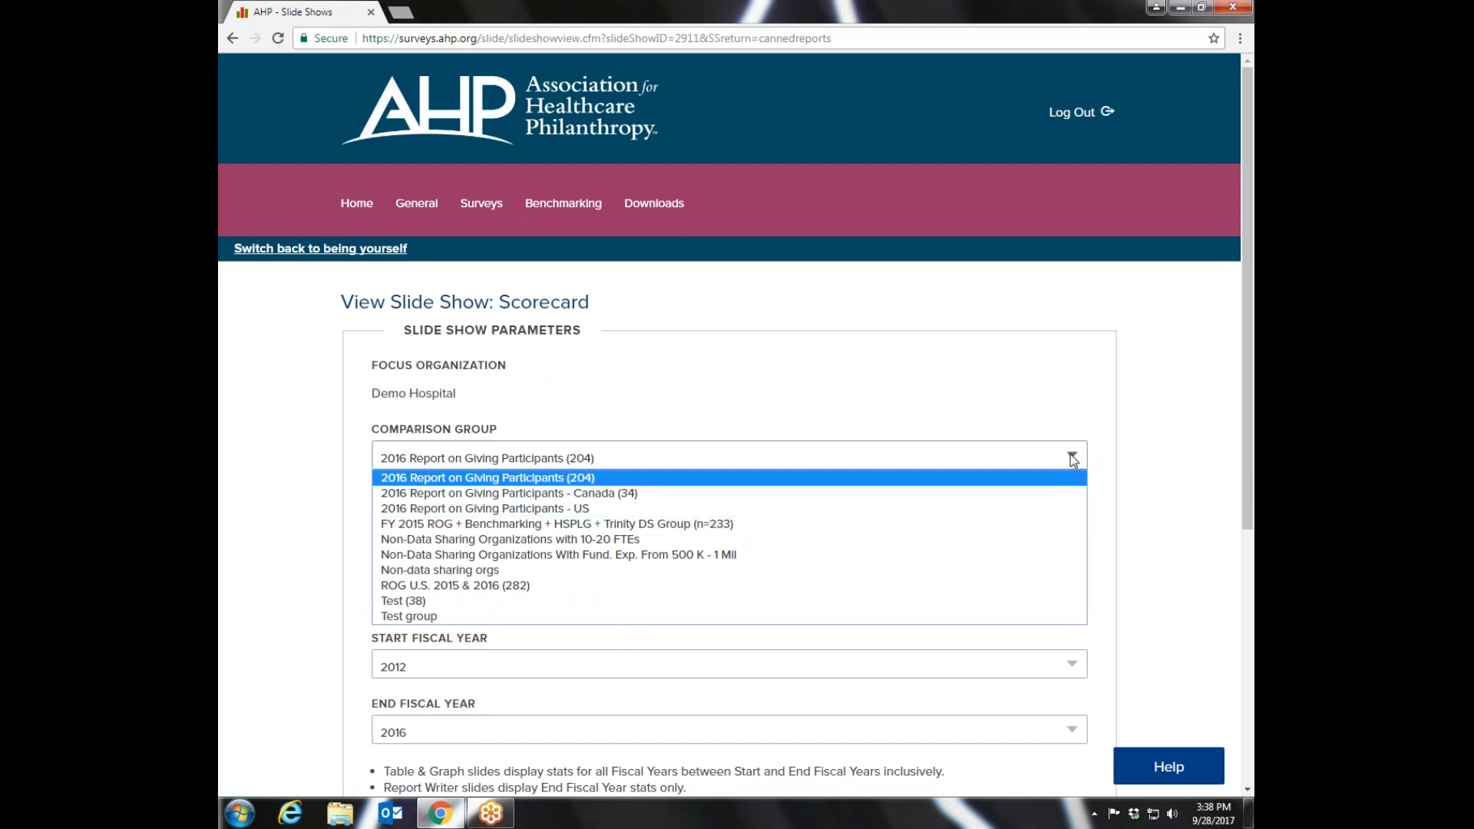
left_click(569, 540)
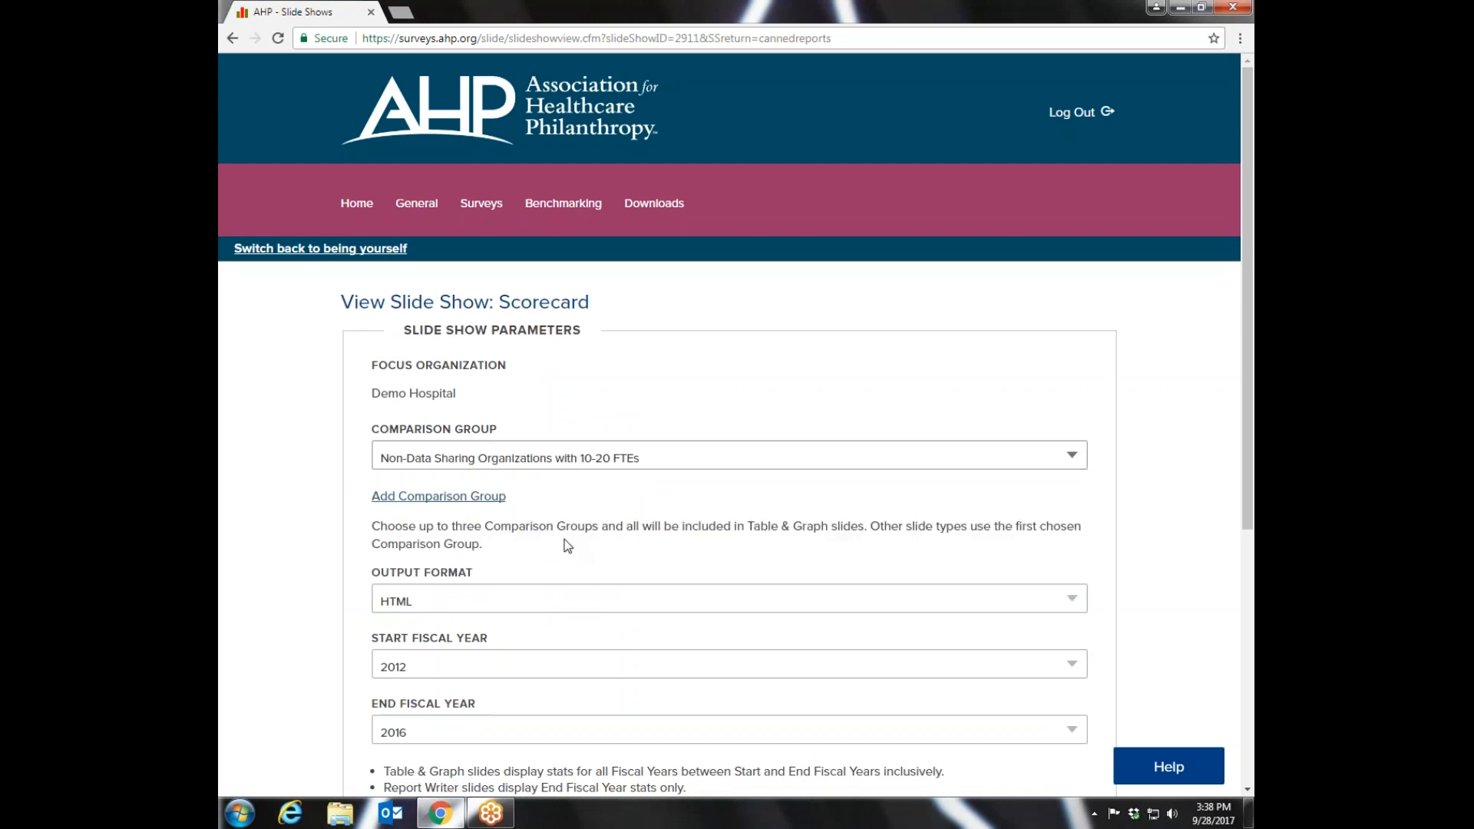
left_click_drag(1245, 293, 1221, 542)
left_click(415, 726)
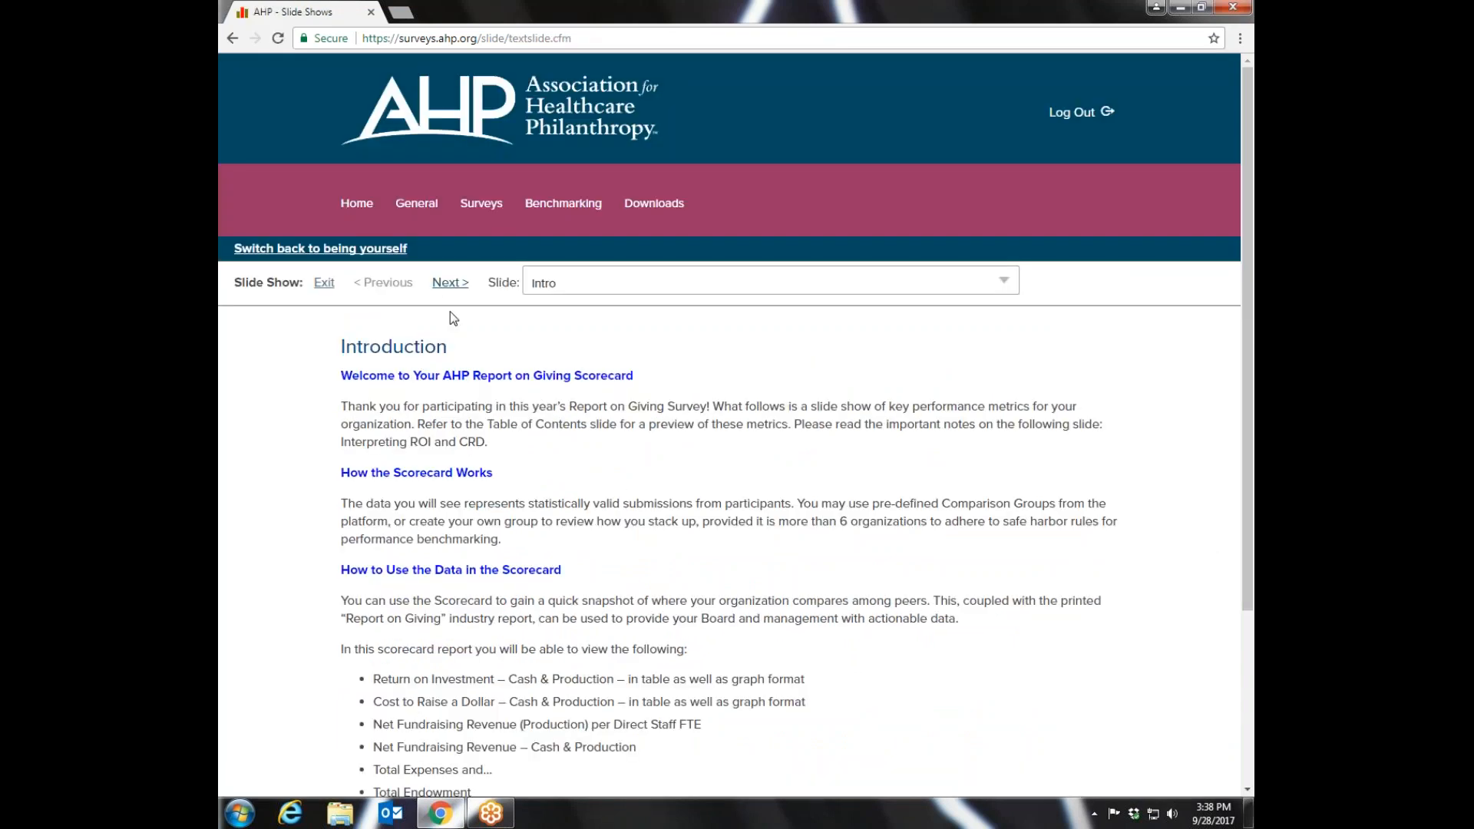
- Advance to the Scorecard Table slide and review Demo Hospital's figures against the comparison group's mean, percentiles and organization counts
left_click(450, 283)
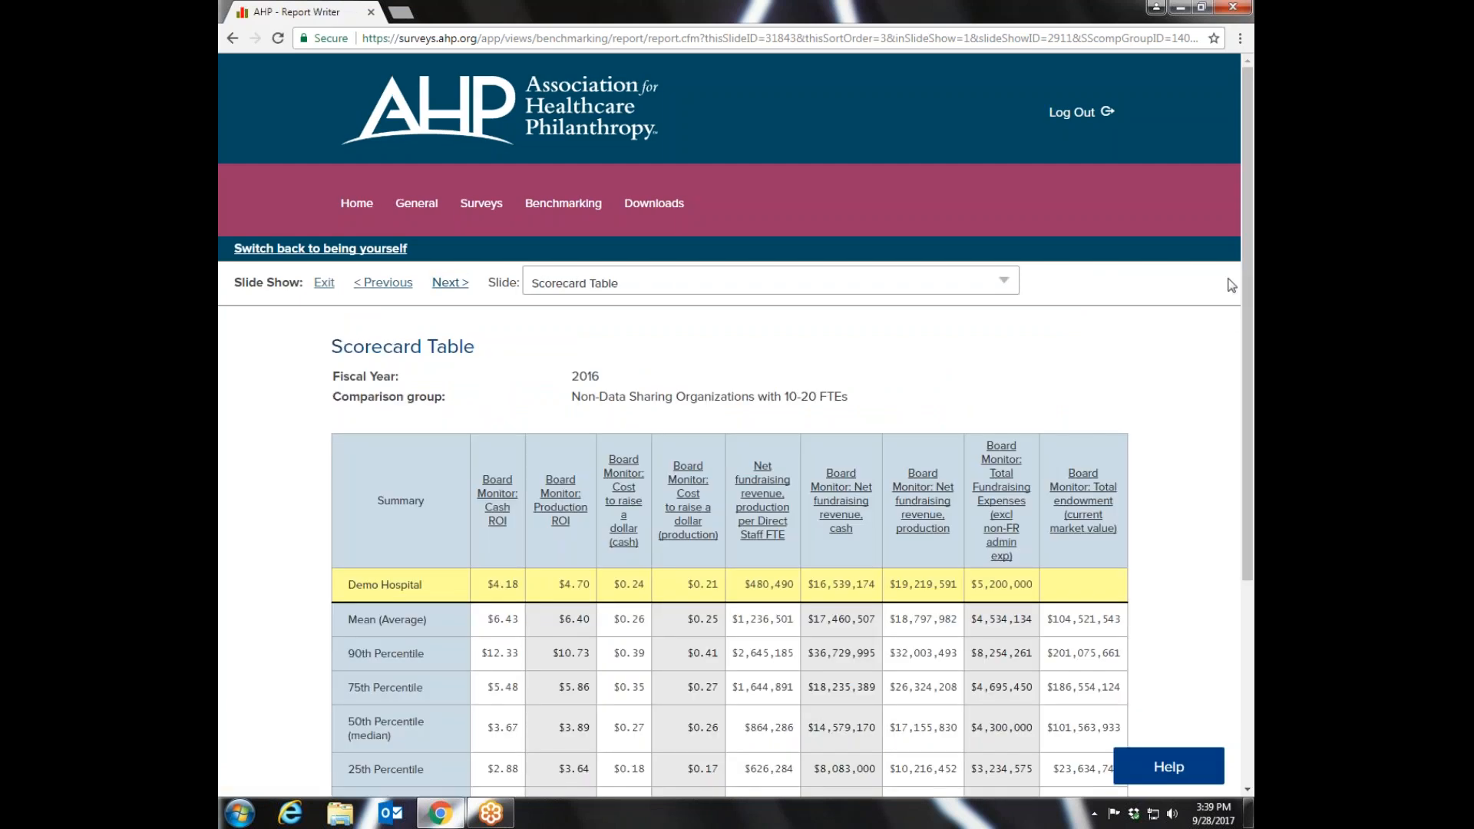
scroll(1232, 285, "down", 3)
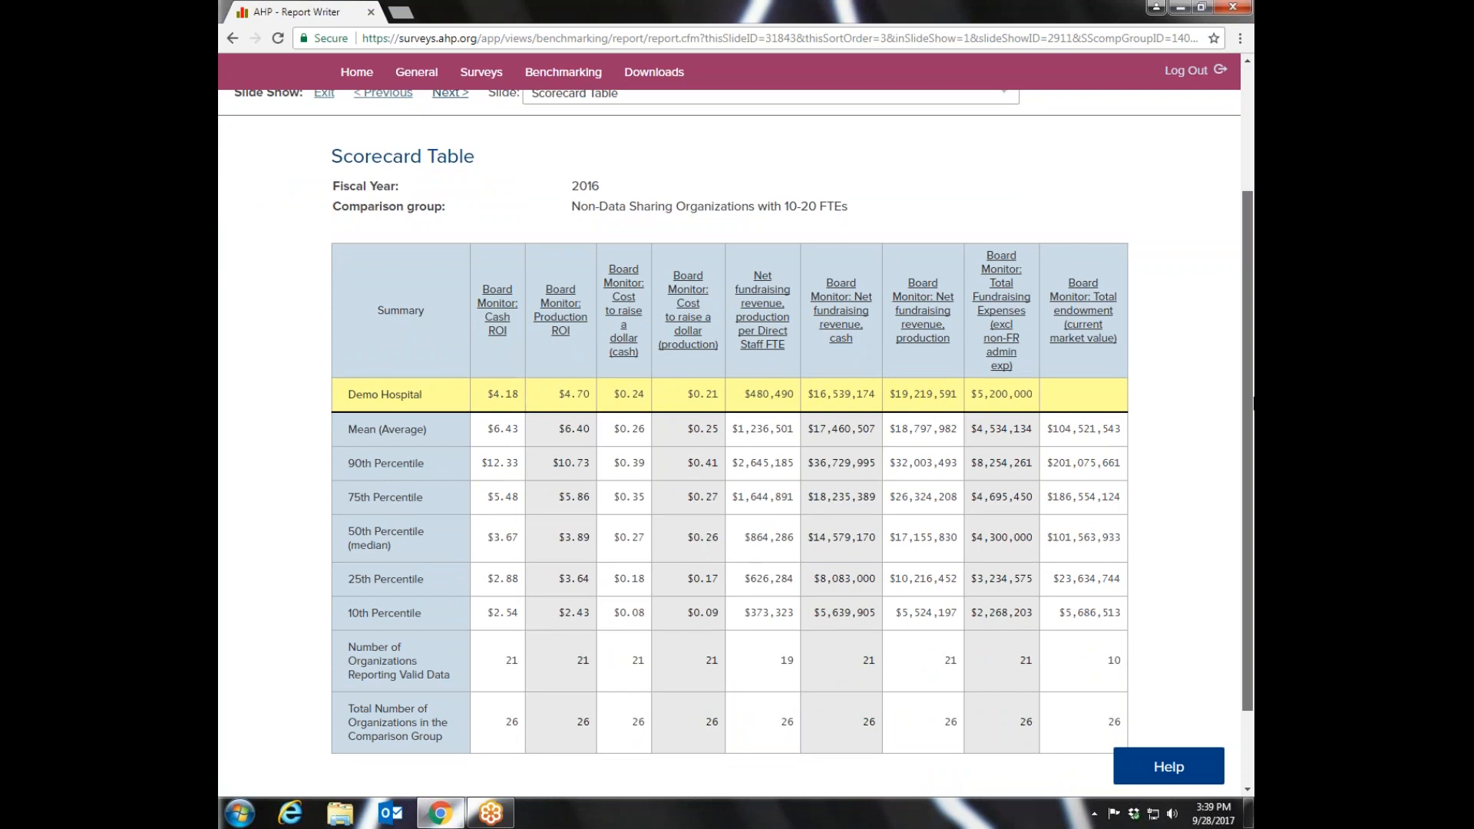
scroll(736, 446, "down", 1)
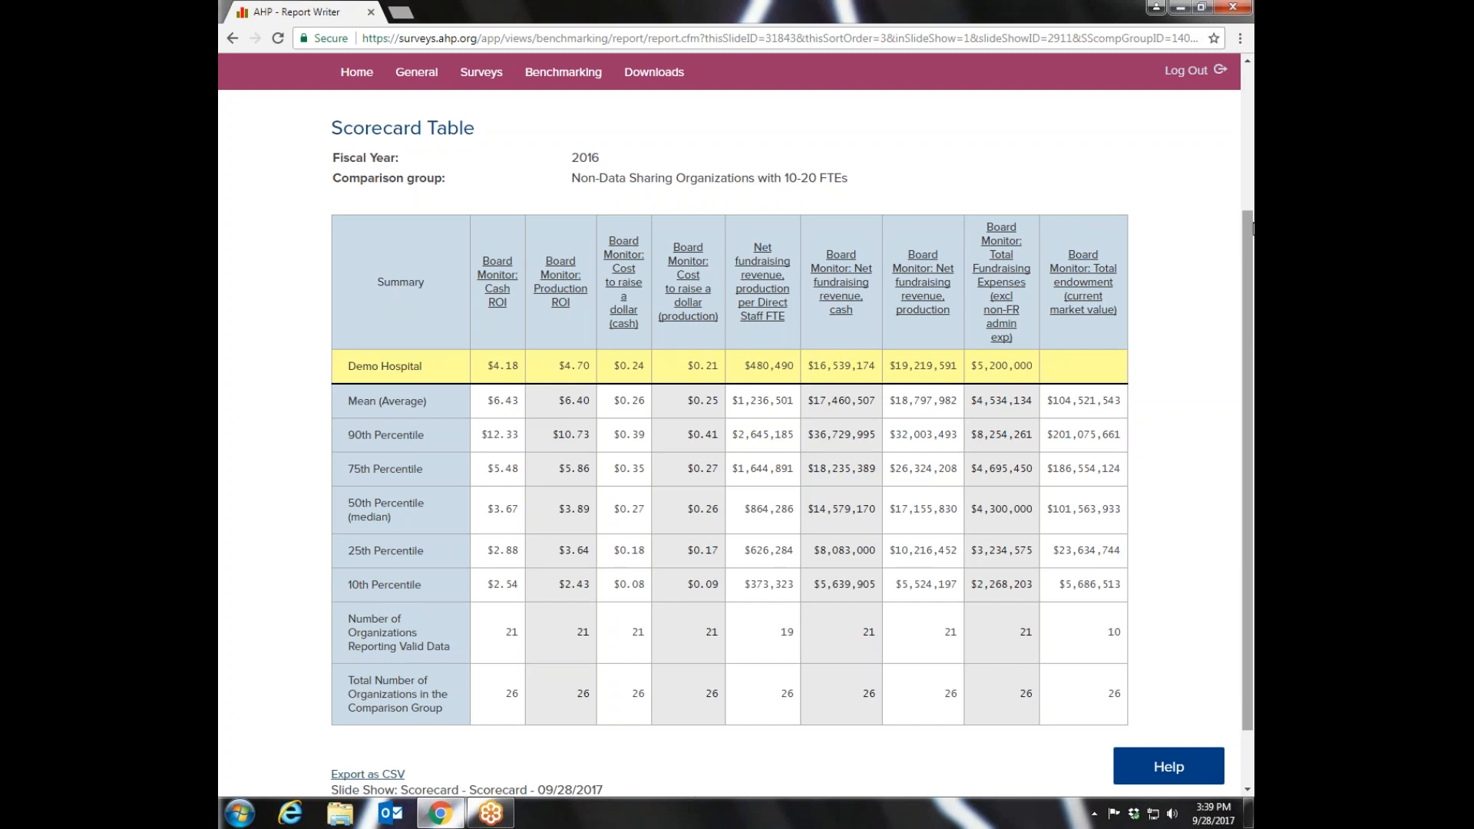
mouse_move(1252, 263)
left_mouse_down()
mouse_move(1253, 208)
mouse_move(1253, 262)
left_mouse_up()
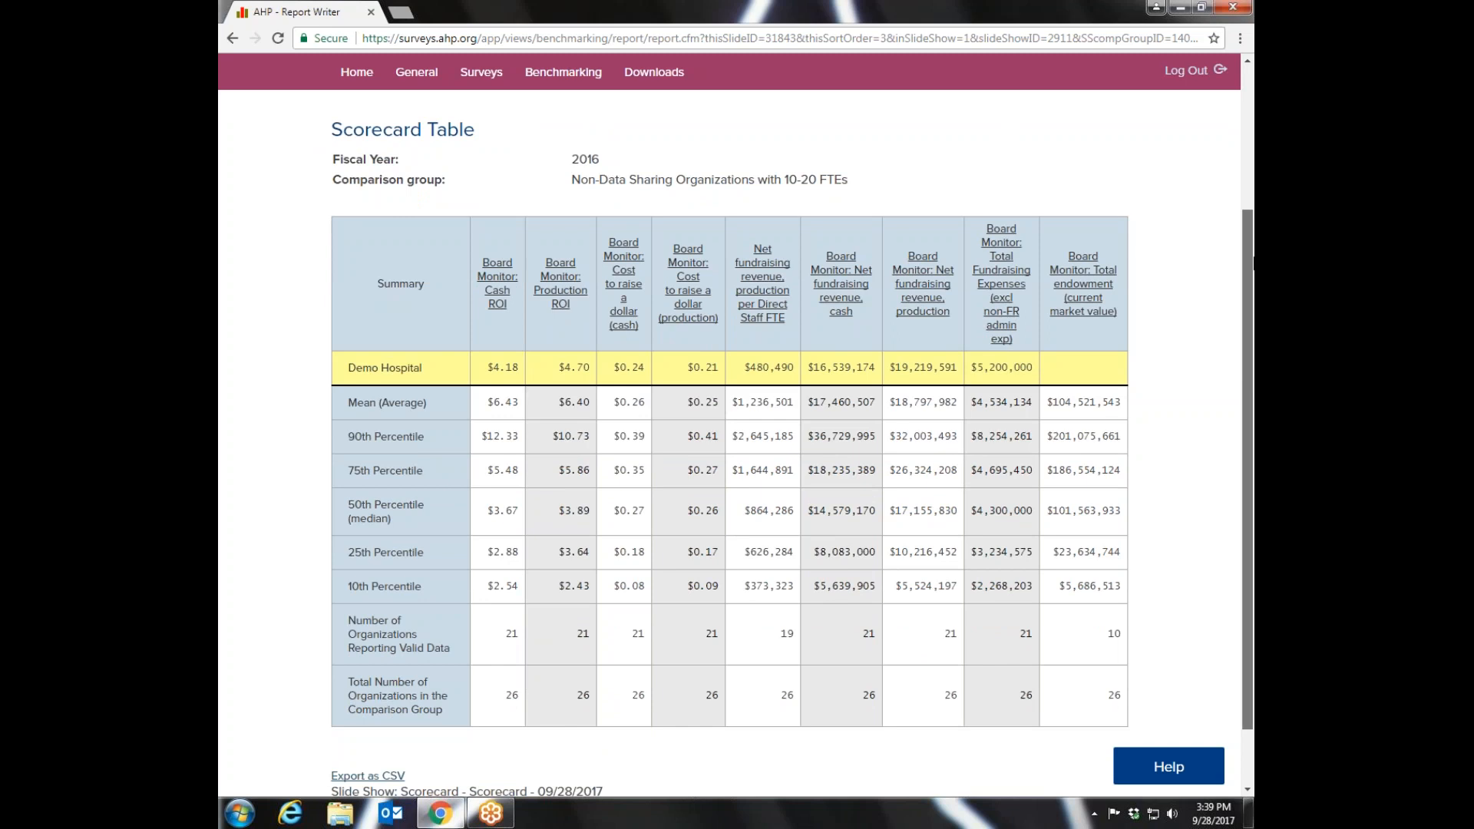
left_click_drag(1253, 253, 1253, 203)
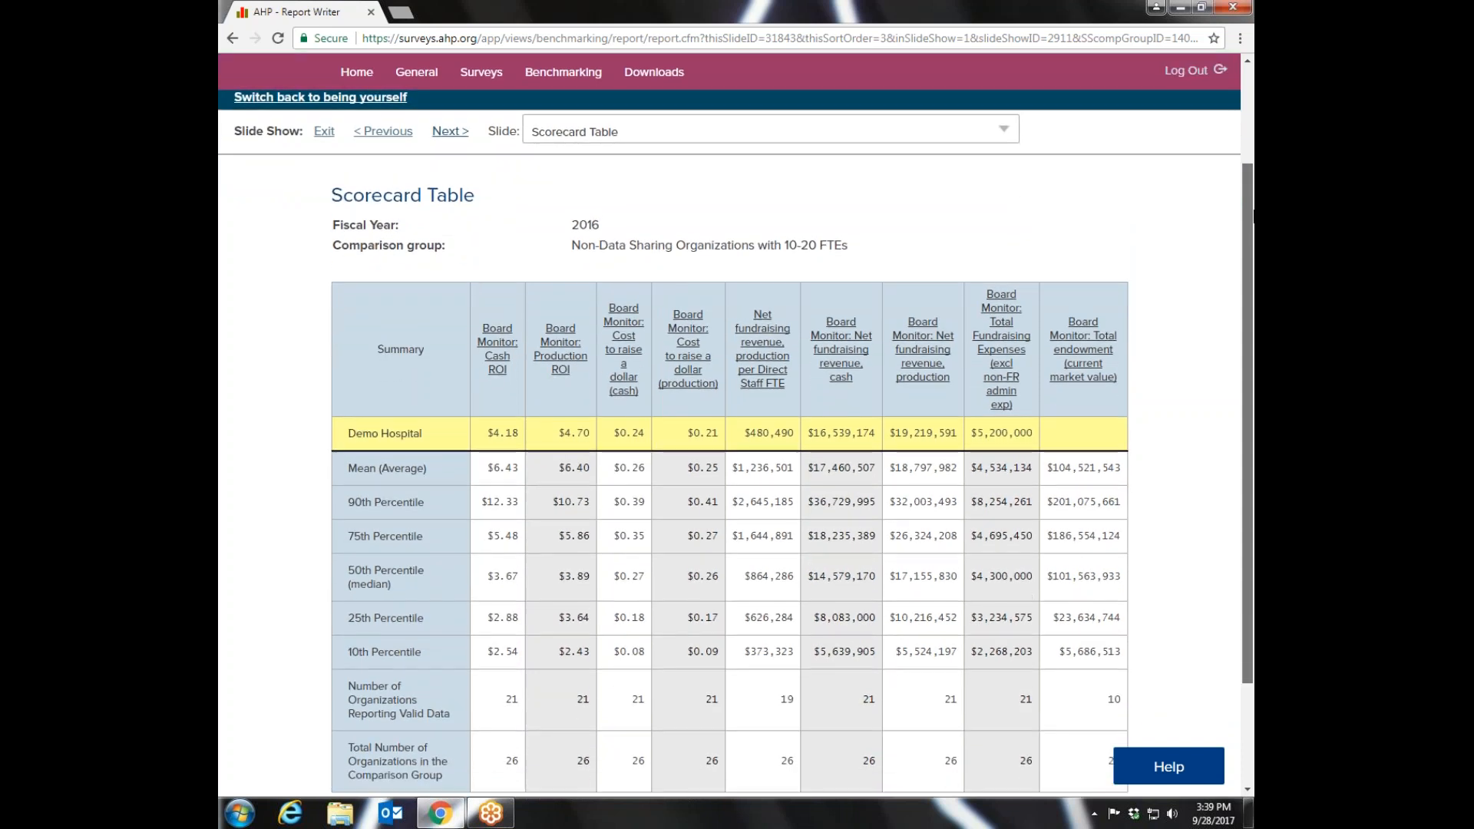
scroll(718, 259, "down", 1)
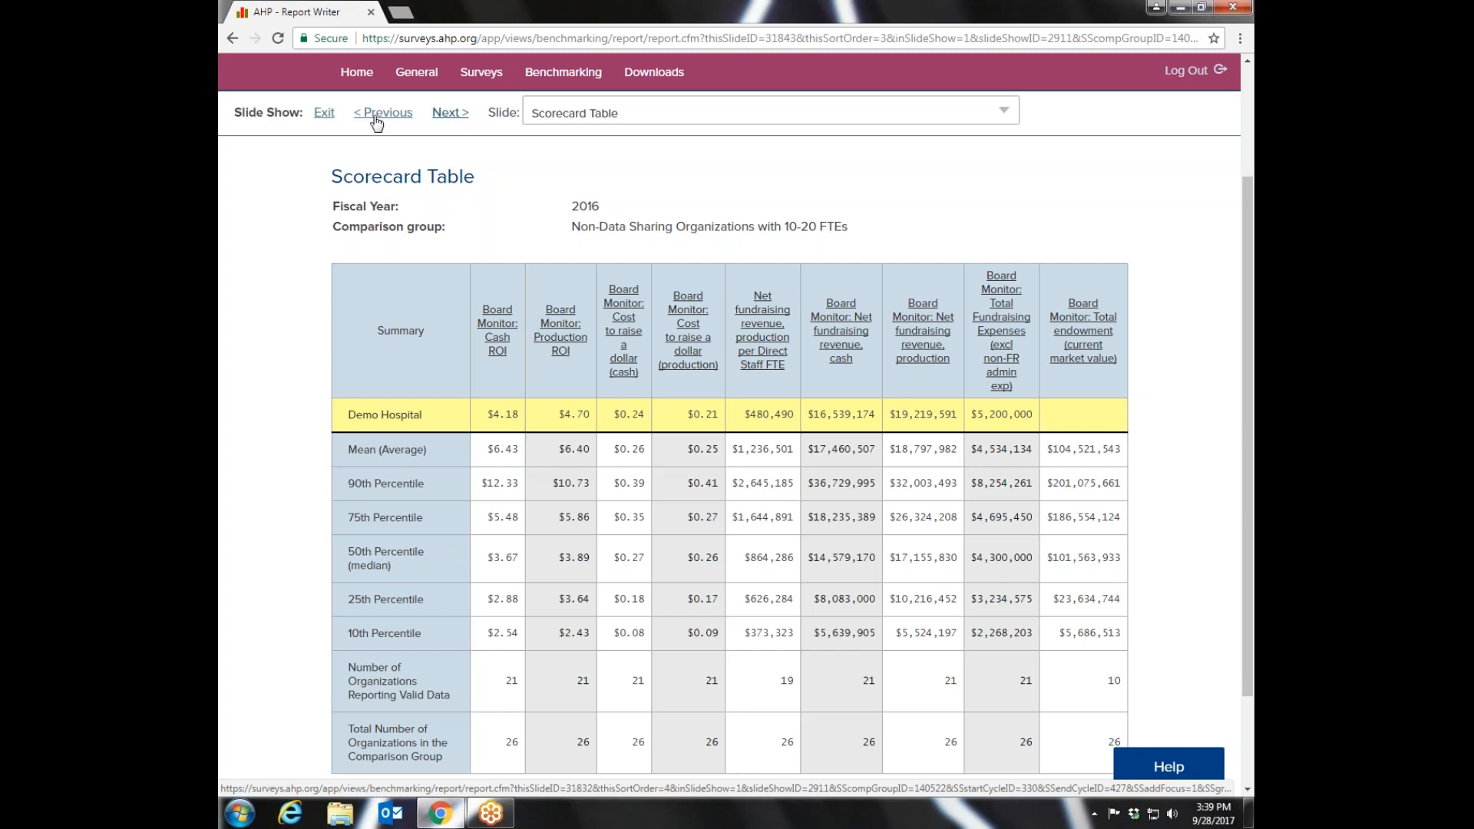
- Return to the comparison groups page and take a brief look at the New Group from Scratch form
left_click(563, 73)
scroll(563, 77, "up", 3)
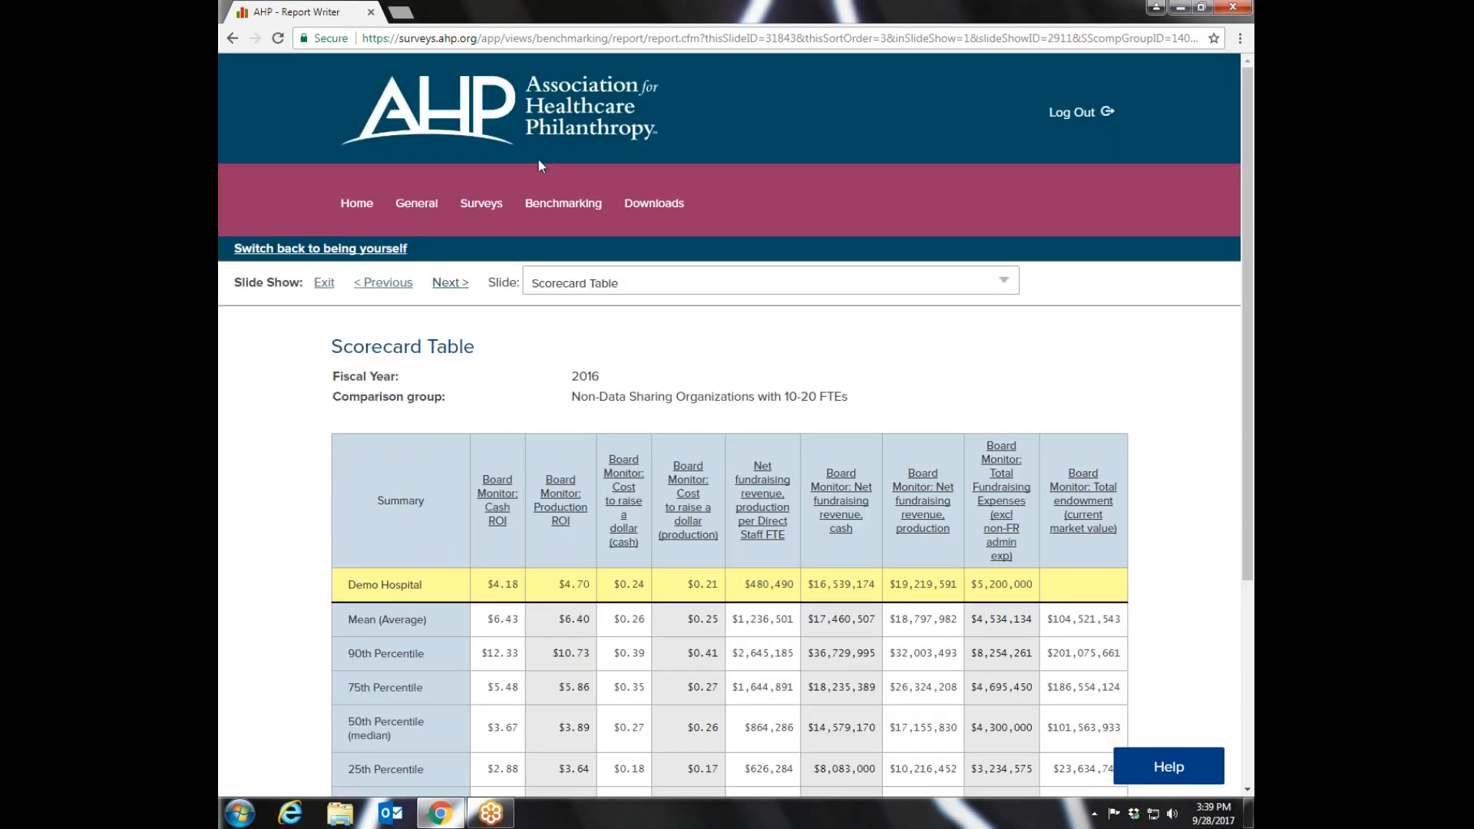
left_click(542, 251)
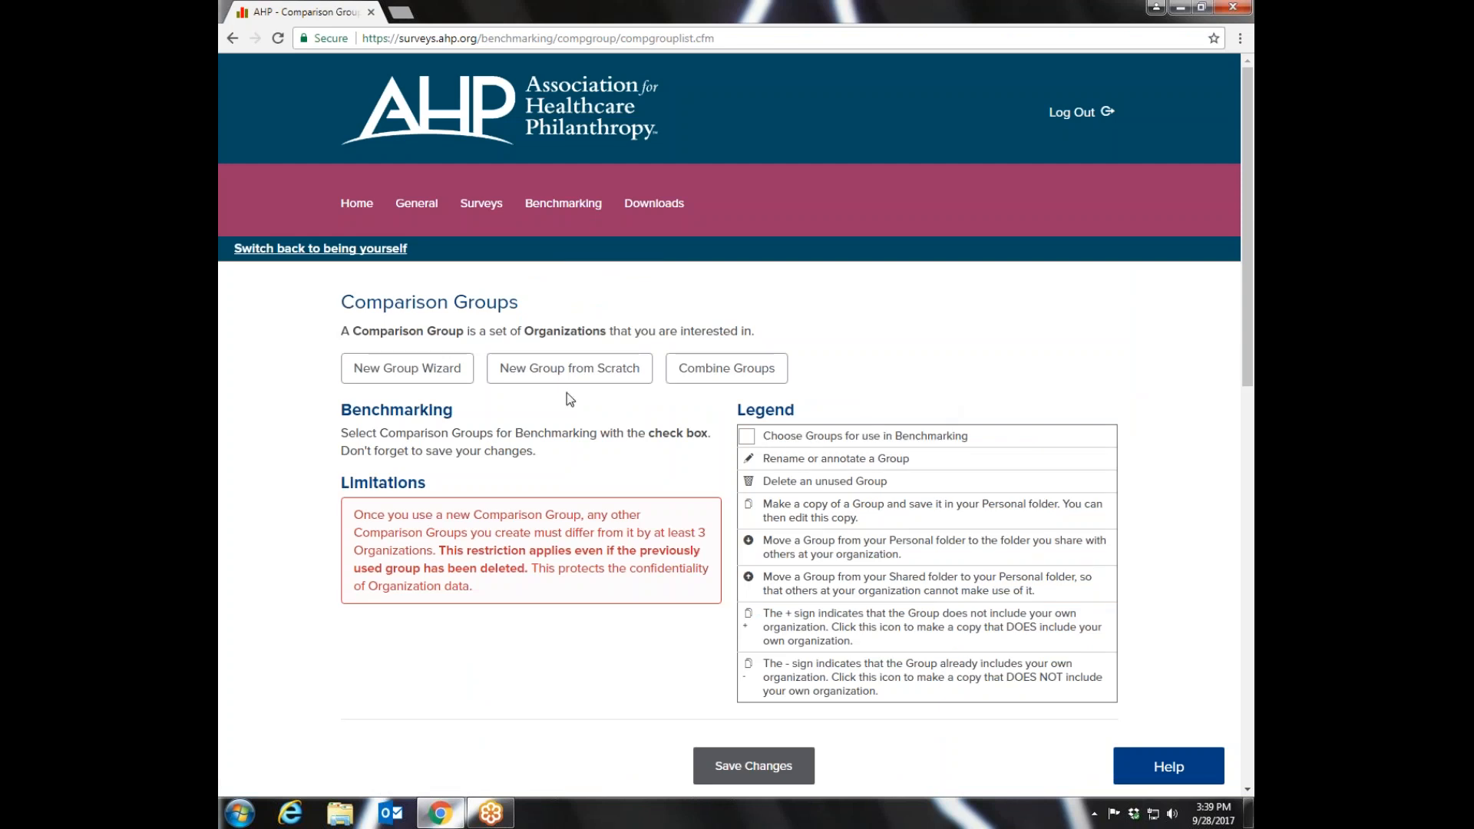
left_click(534, 374)
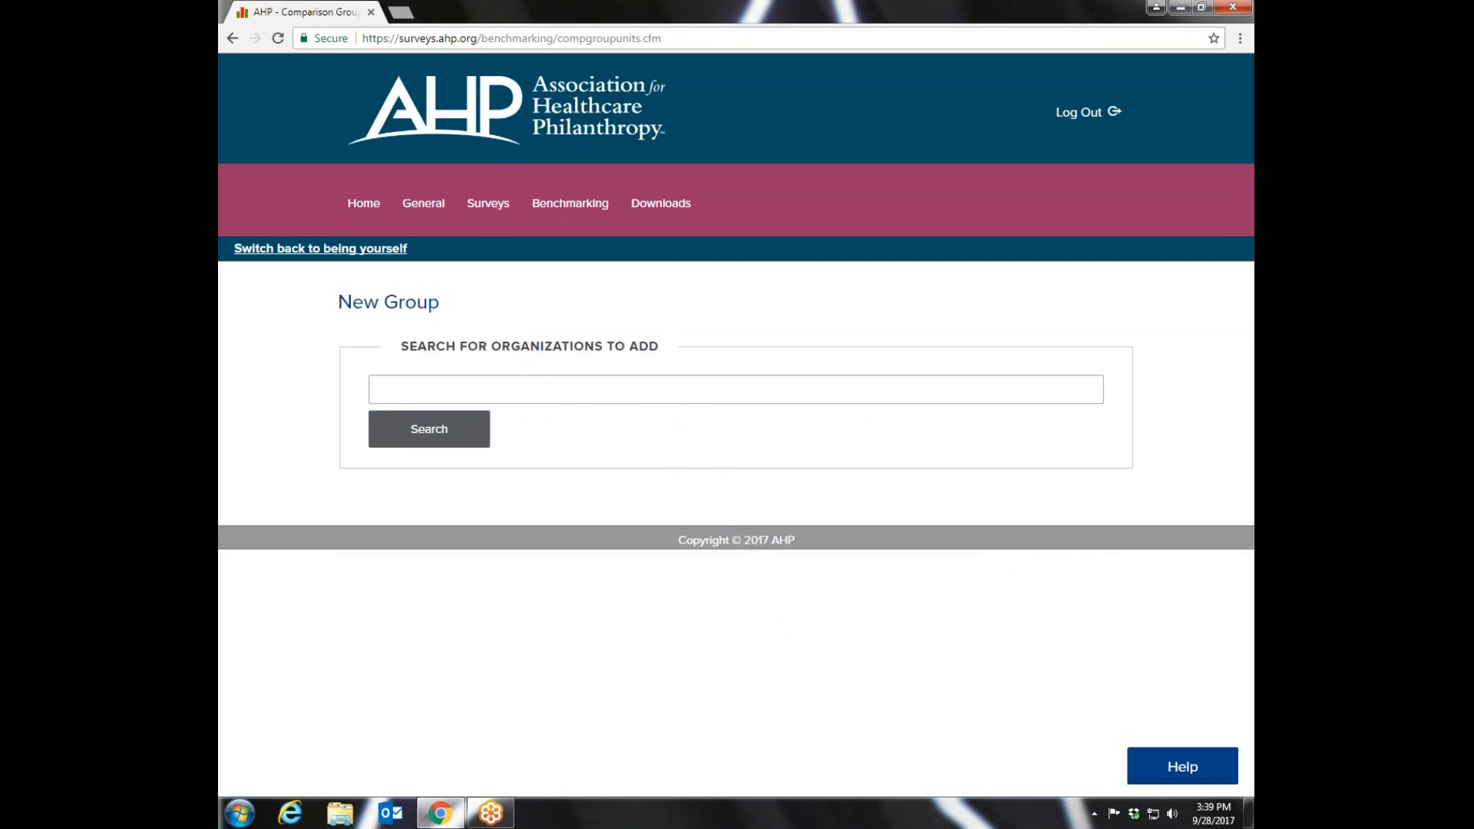
left_click(232, 37)
- Start the New Group Wizard and filter for Non-Data Sharing Organizations and Systems in the United States
left_click(405, 457)
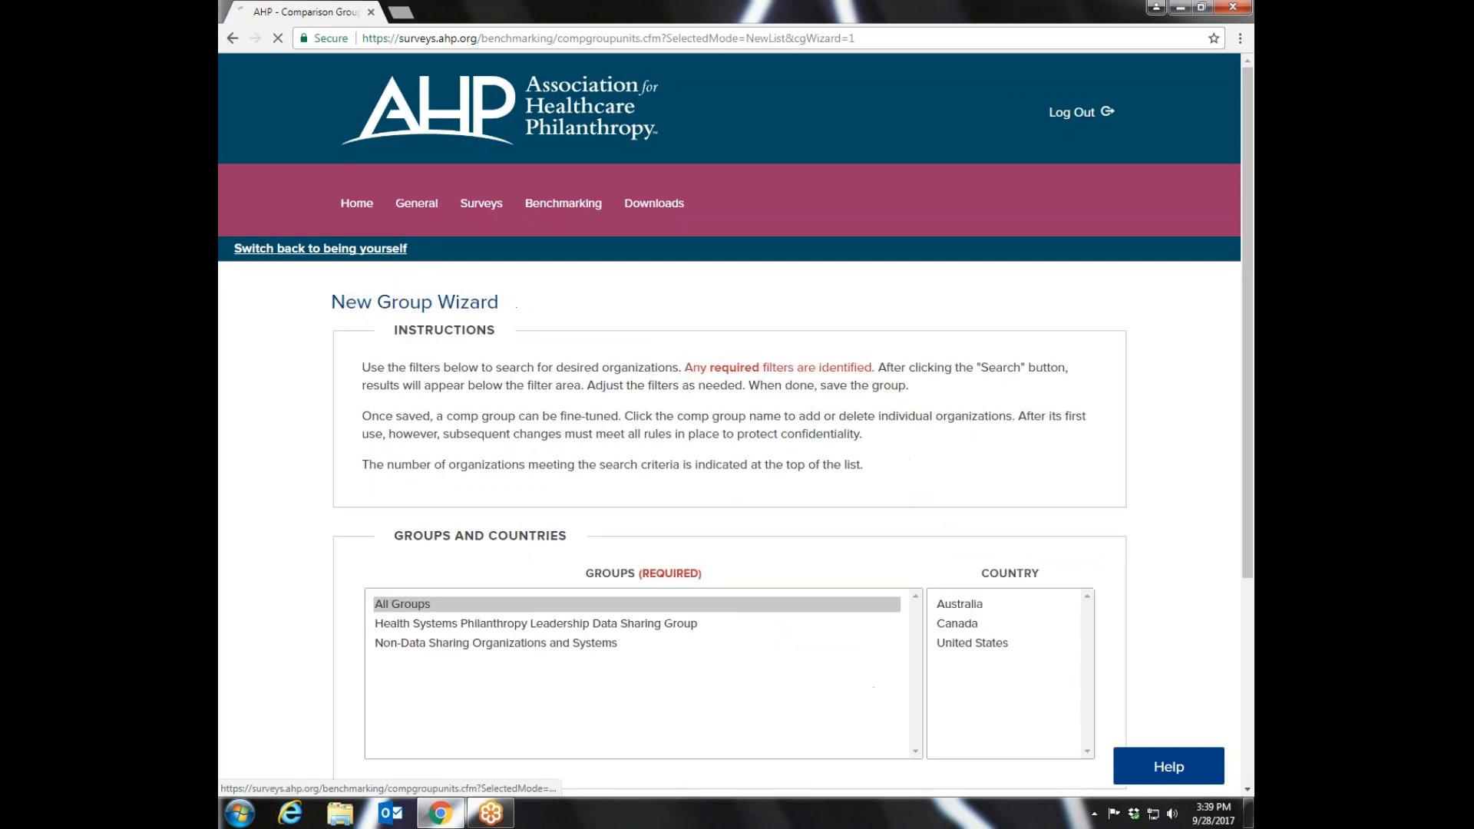
left_click_drag(1249, 261, 1249, 470)
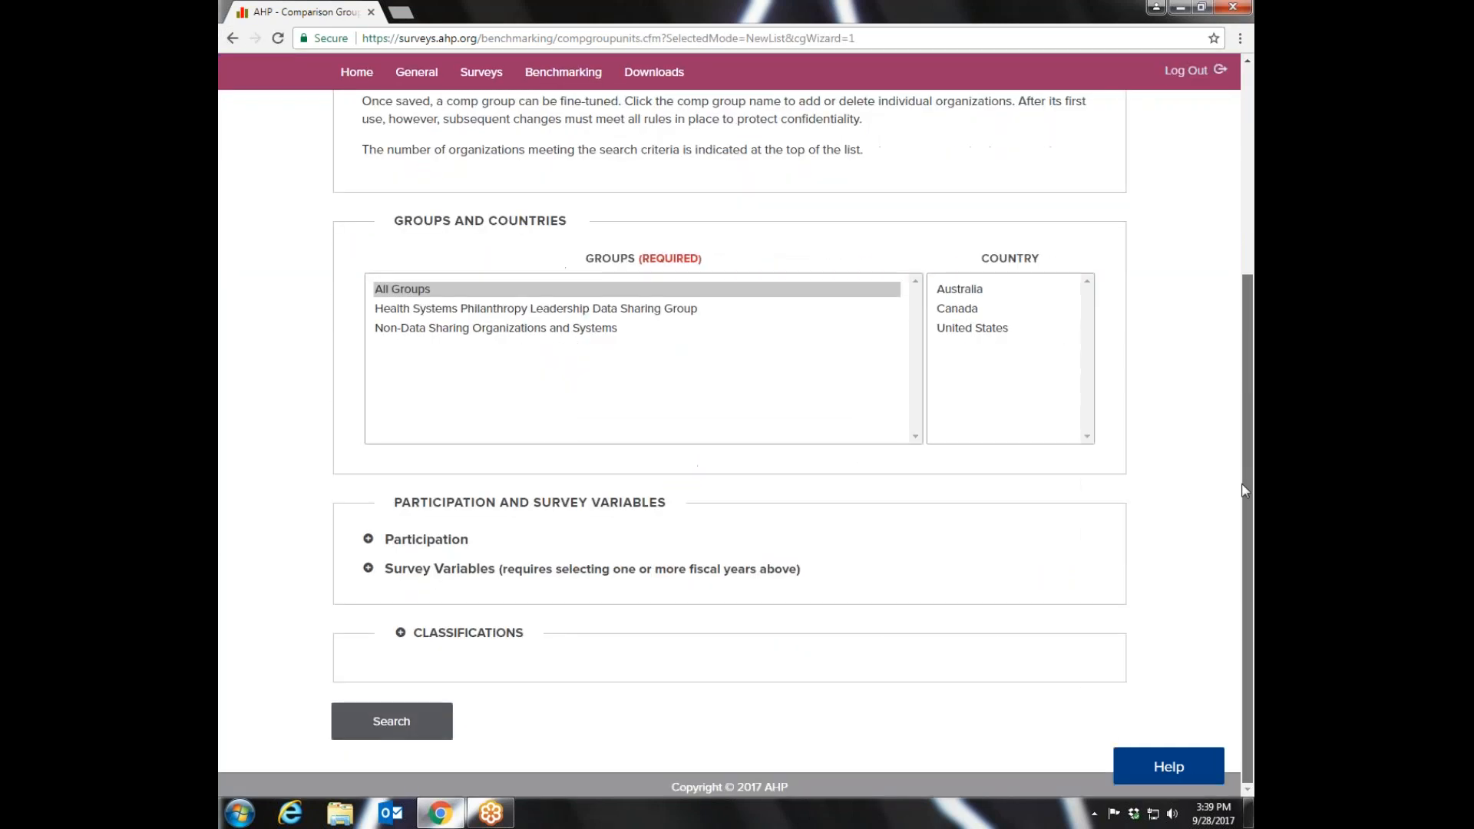
left_click(454, 330)
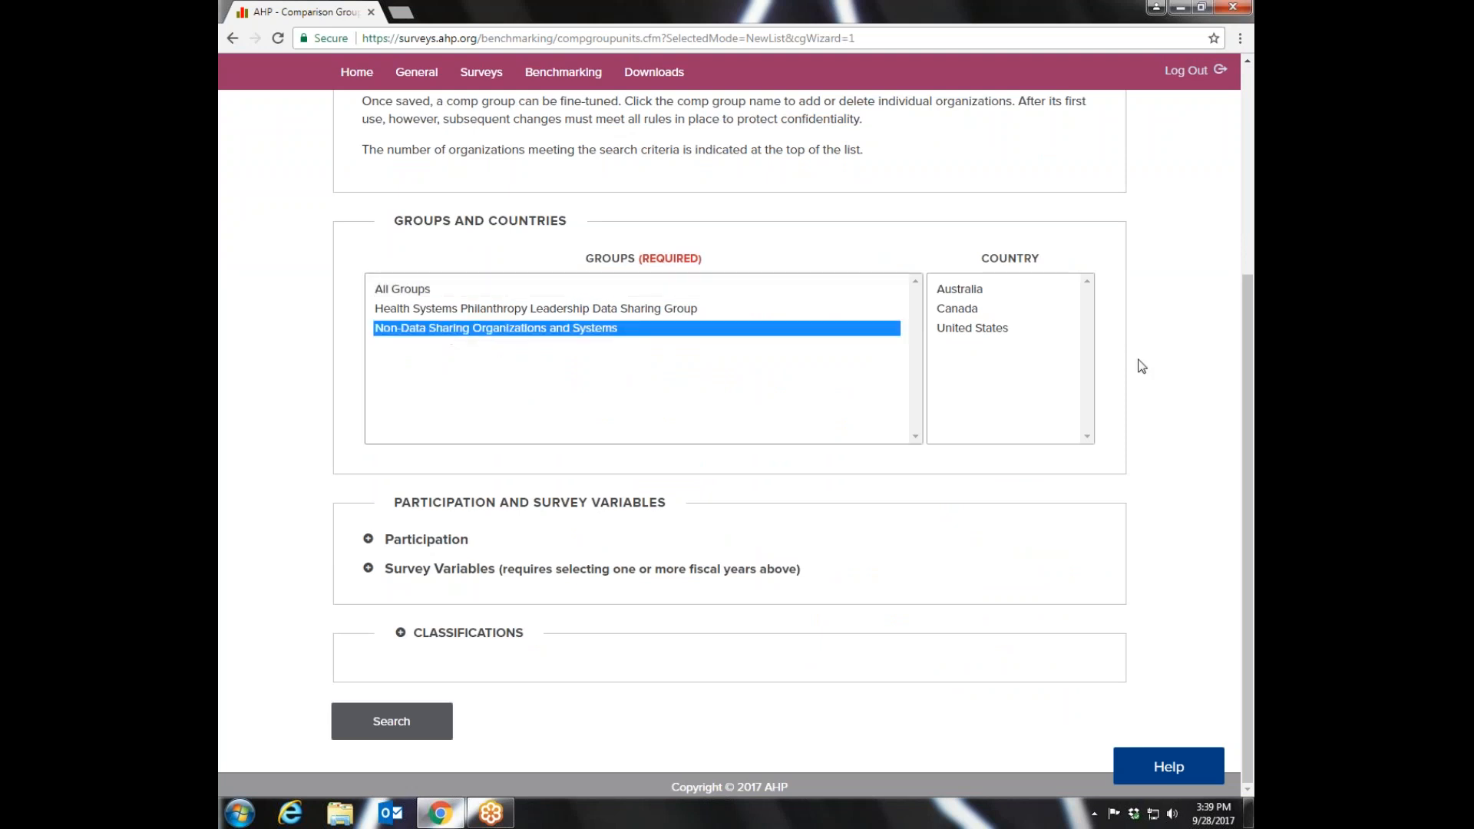
left_click(966, 332)
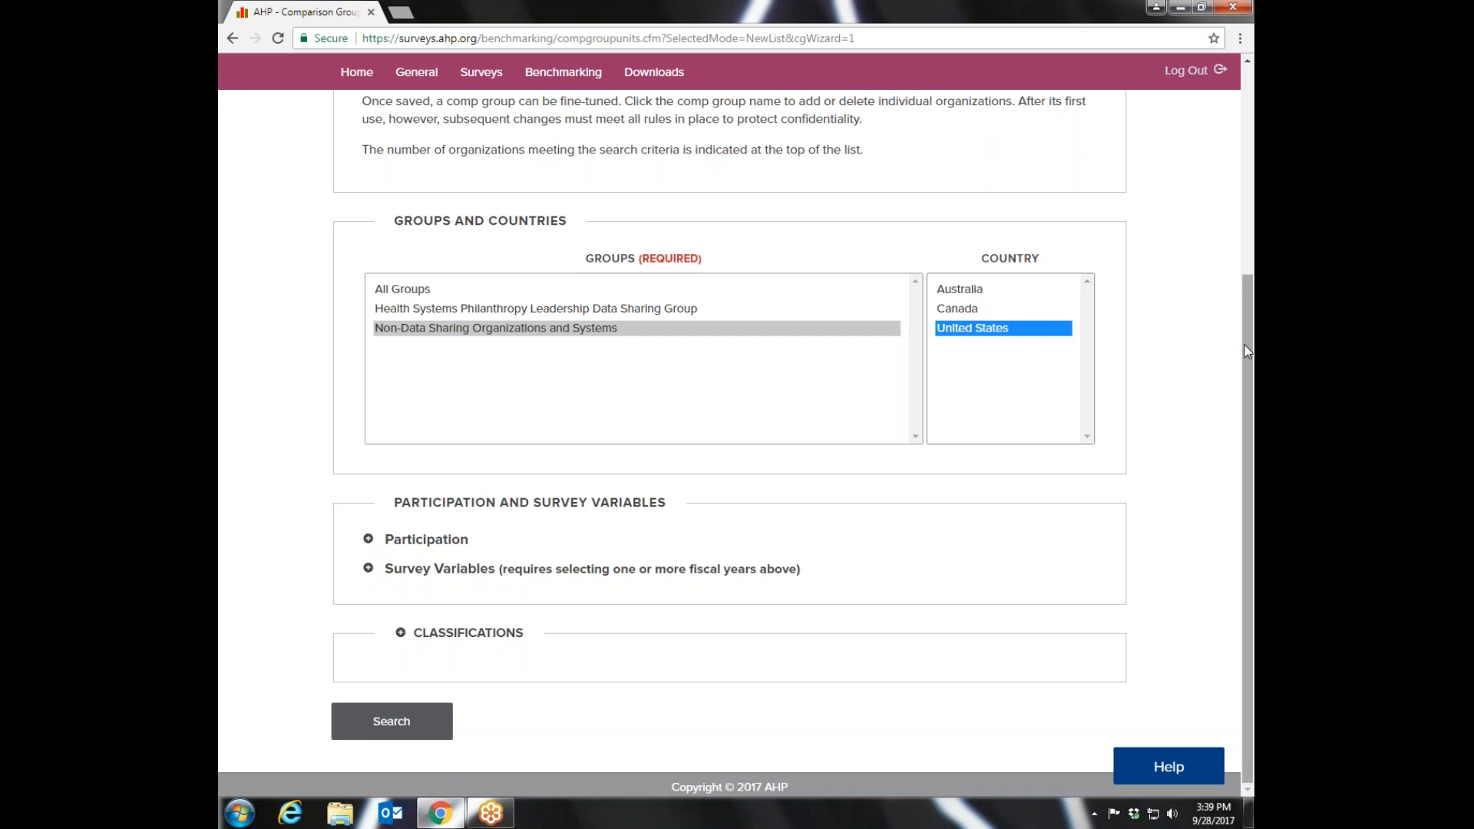
- Expand the Participation filter and add fiscal year 2015 alongside 2016 as a required survey year
left_click(368, 540)
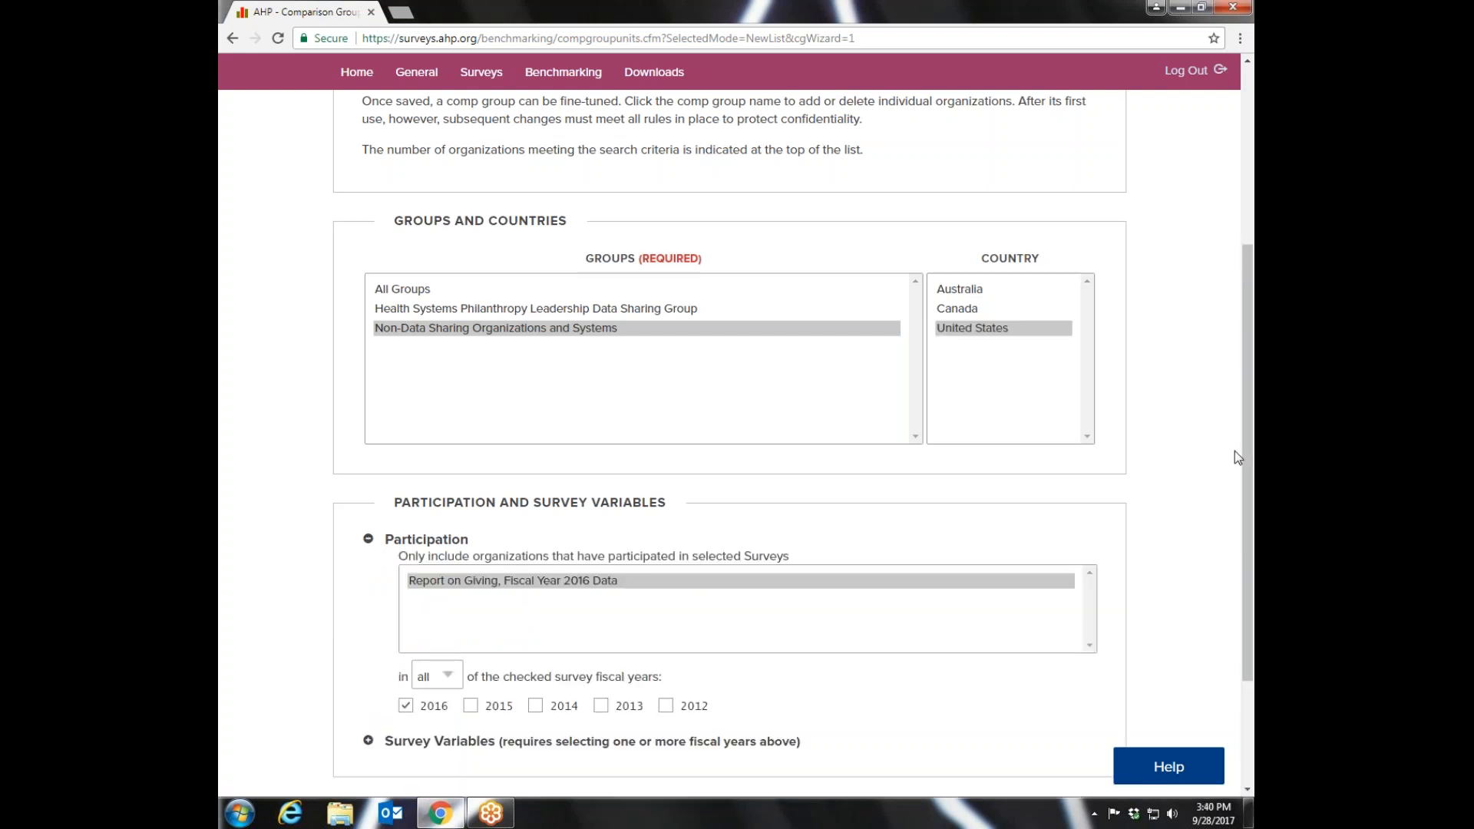
left_click_drag(1237, 370, 1250, 529)
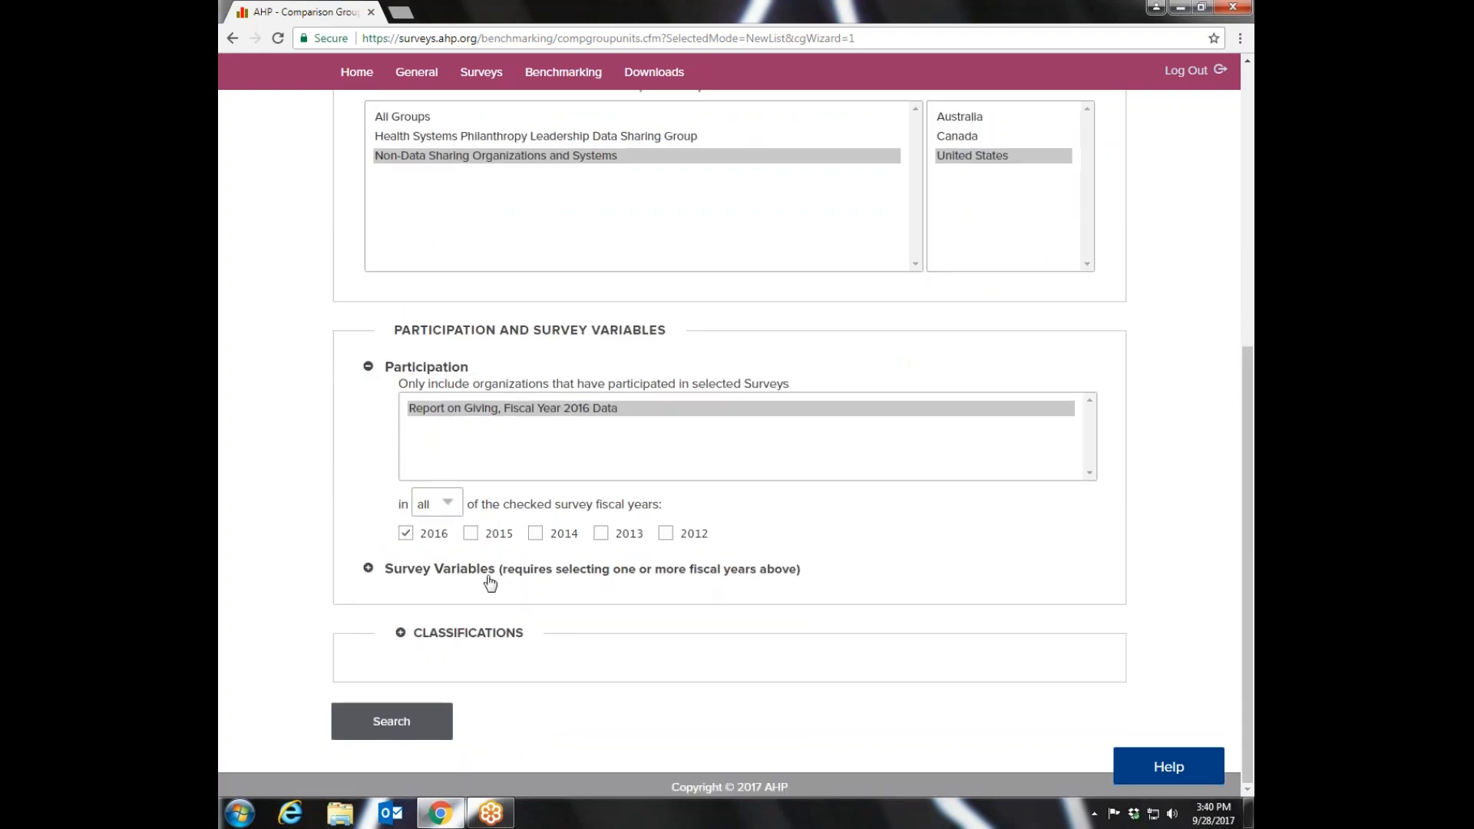
left_click(470, 534)
- Expand the Survey Variables filter and add Entity type as a variable
left_click(388, 572)
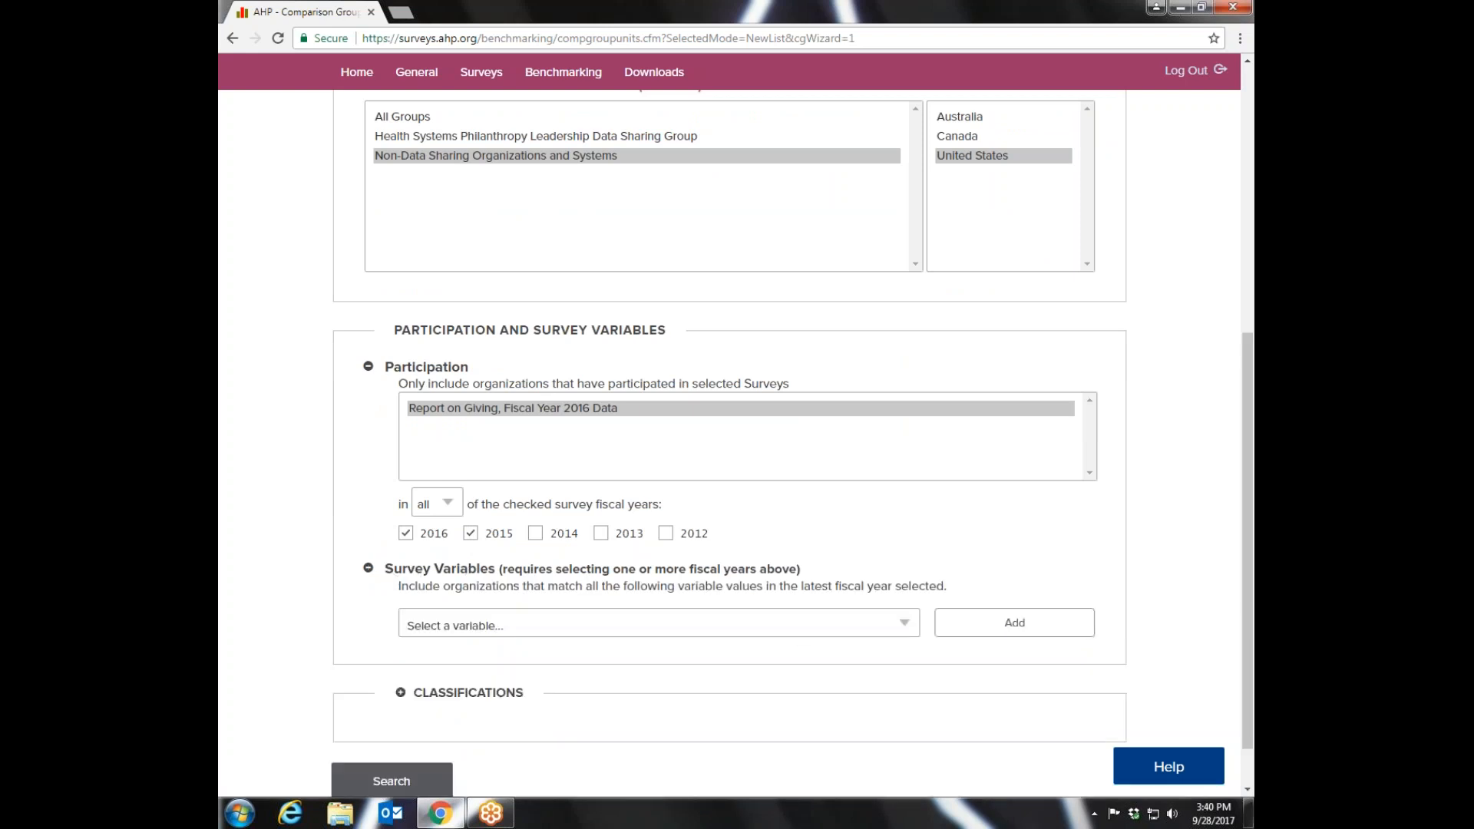
left_click(905, 625)
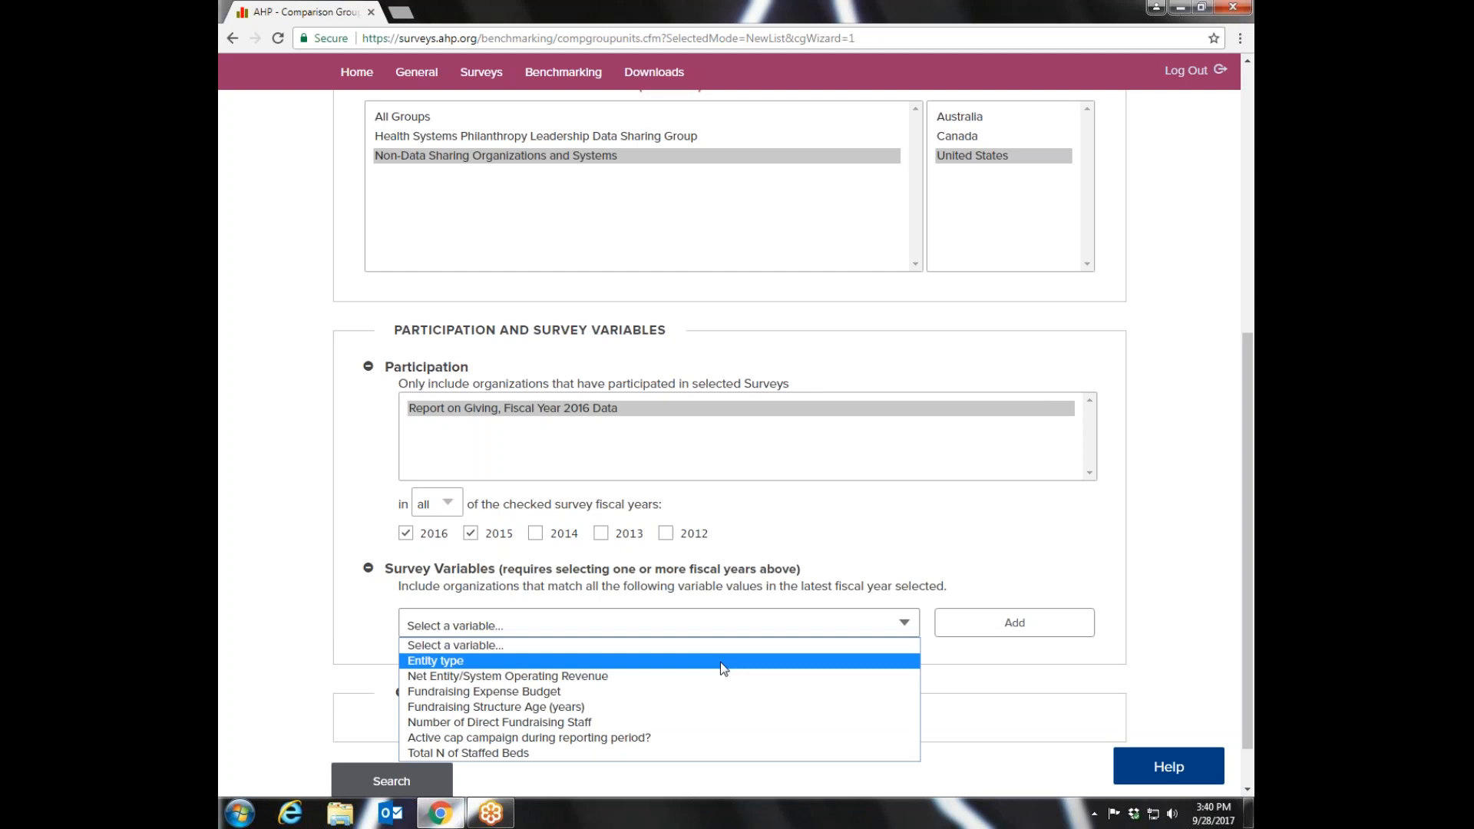
left_click(559, 665)
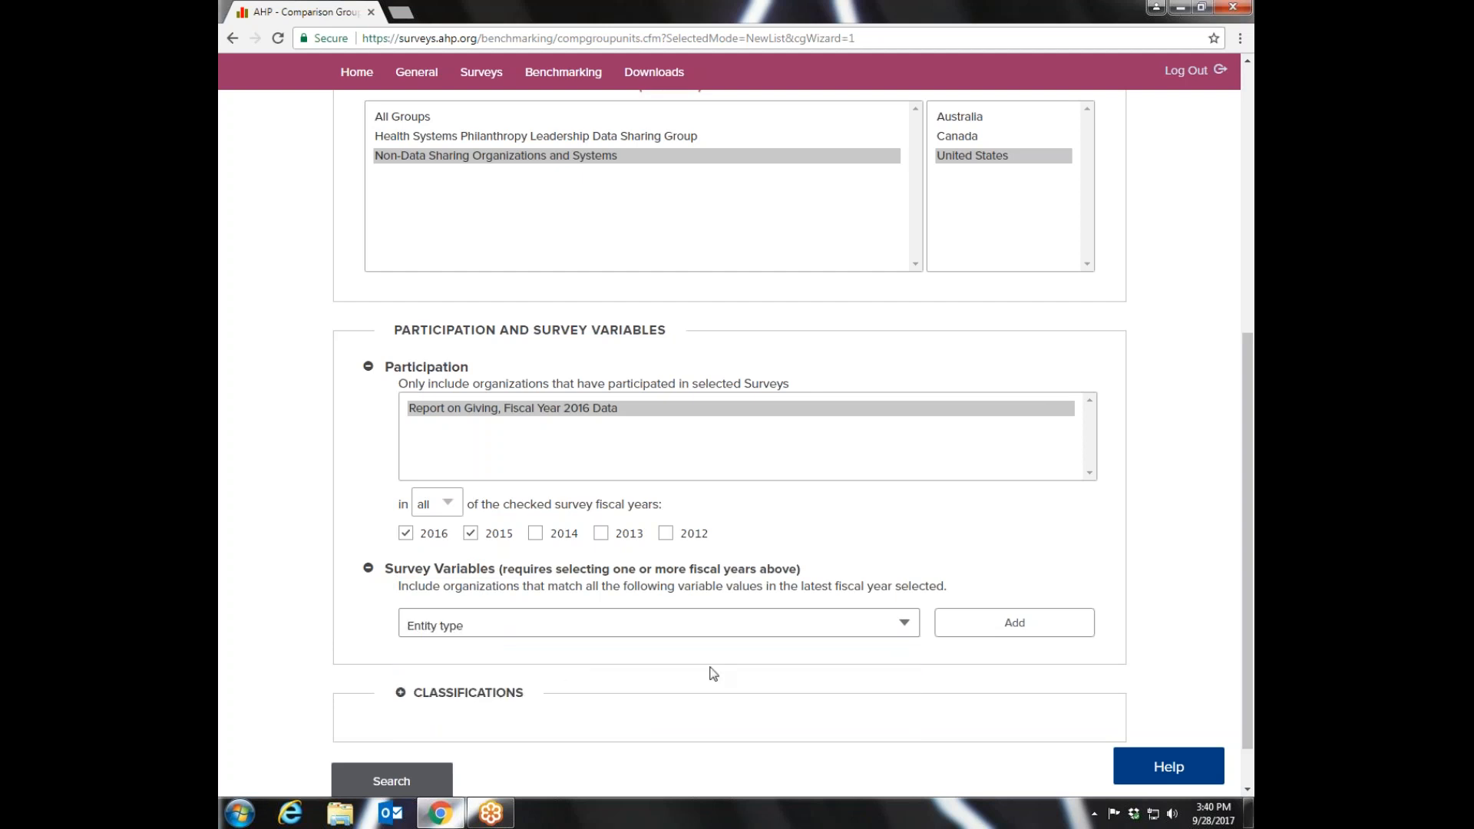
left_click(1012, 623)
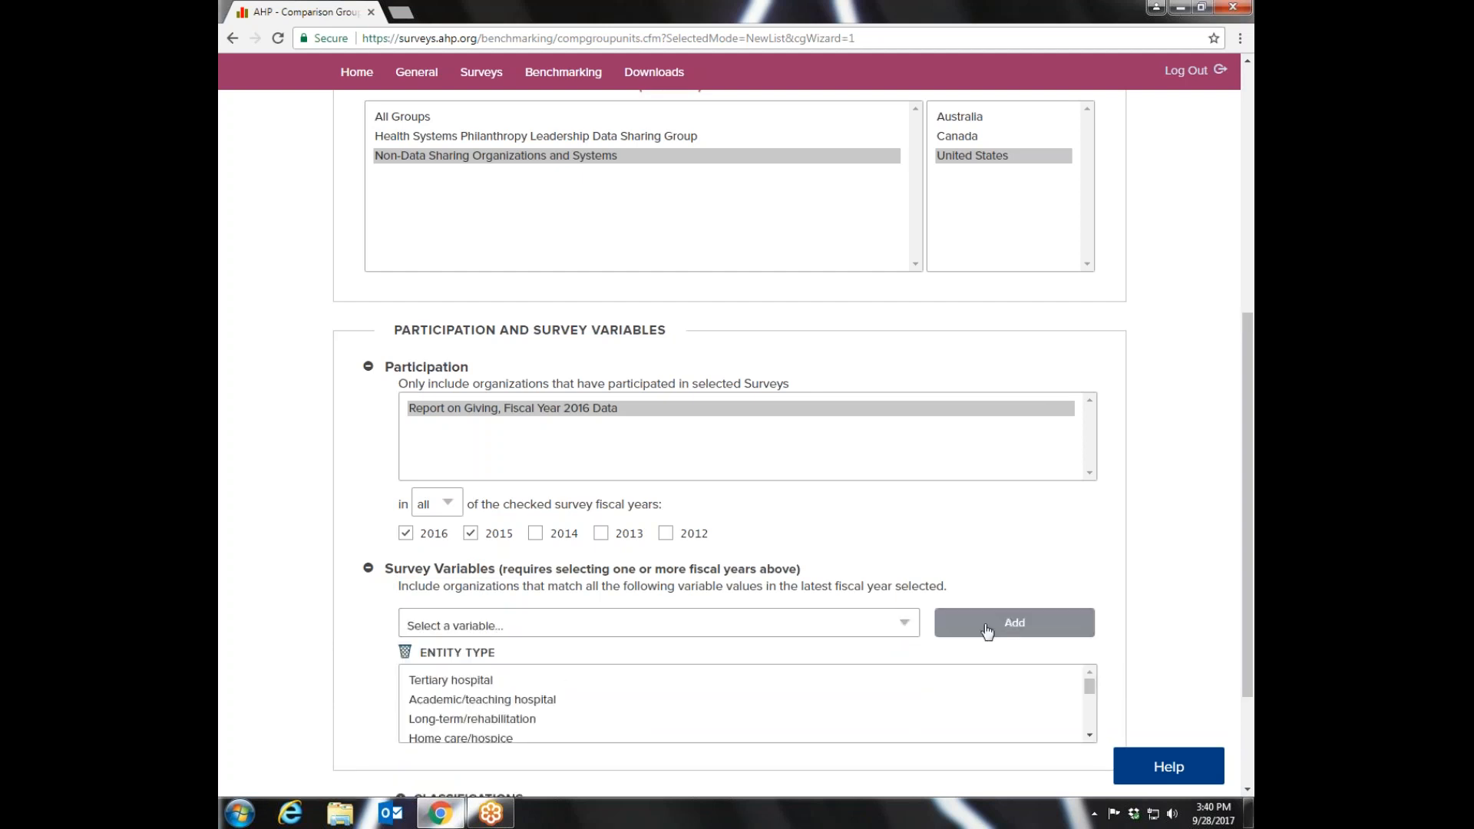
- Choose Community hospital as the value of the Entity type variable
left_click_drag(1251, 359, 1251, 445)
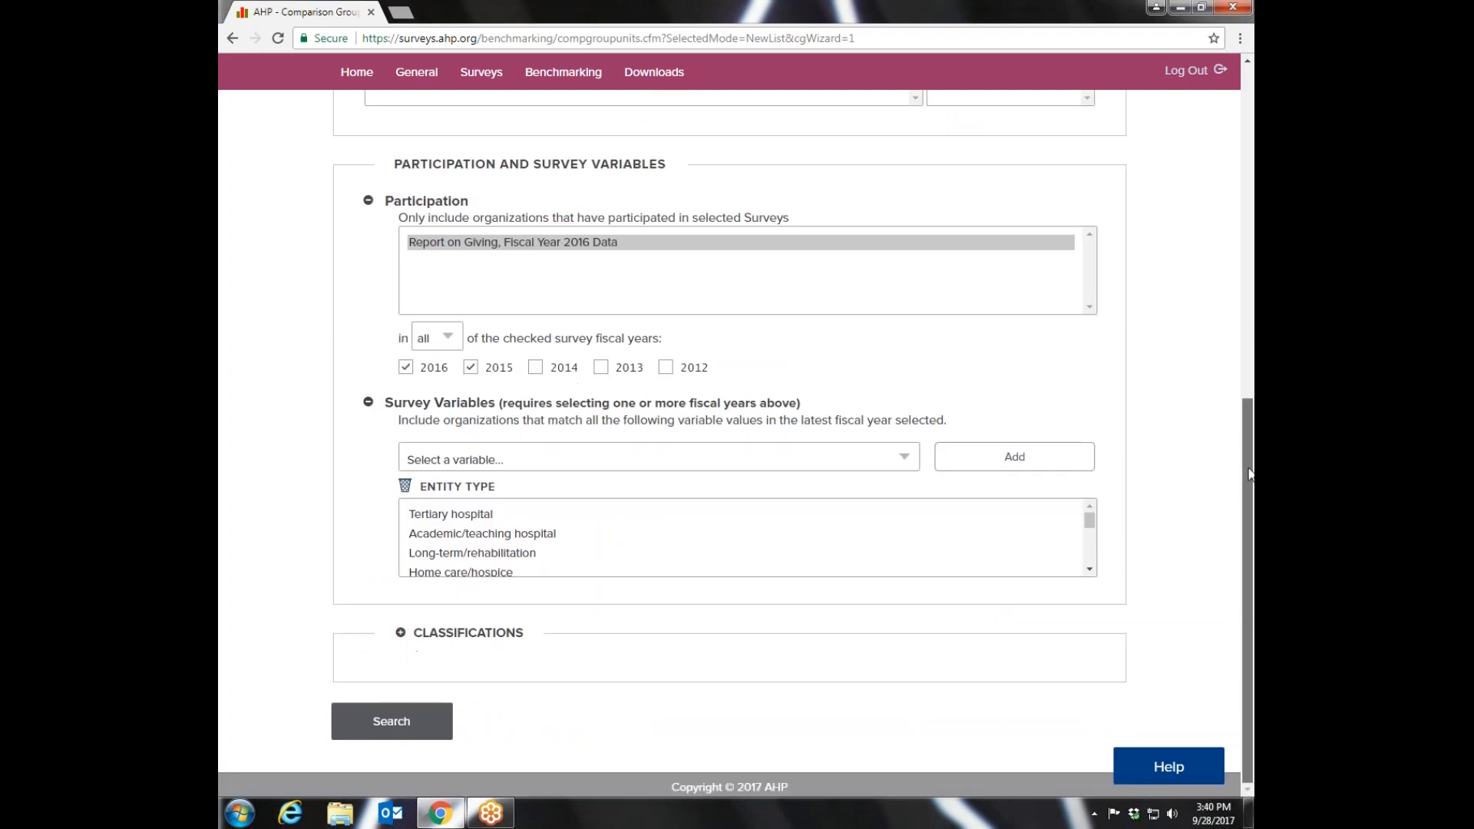
left_click(1090, 570)
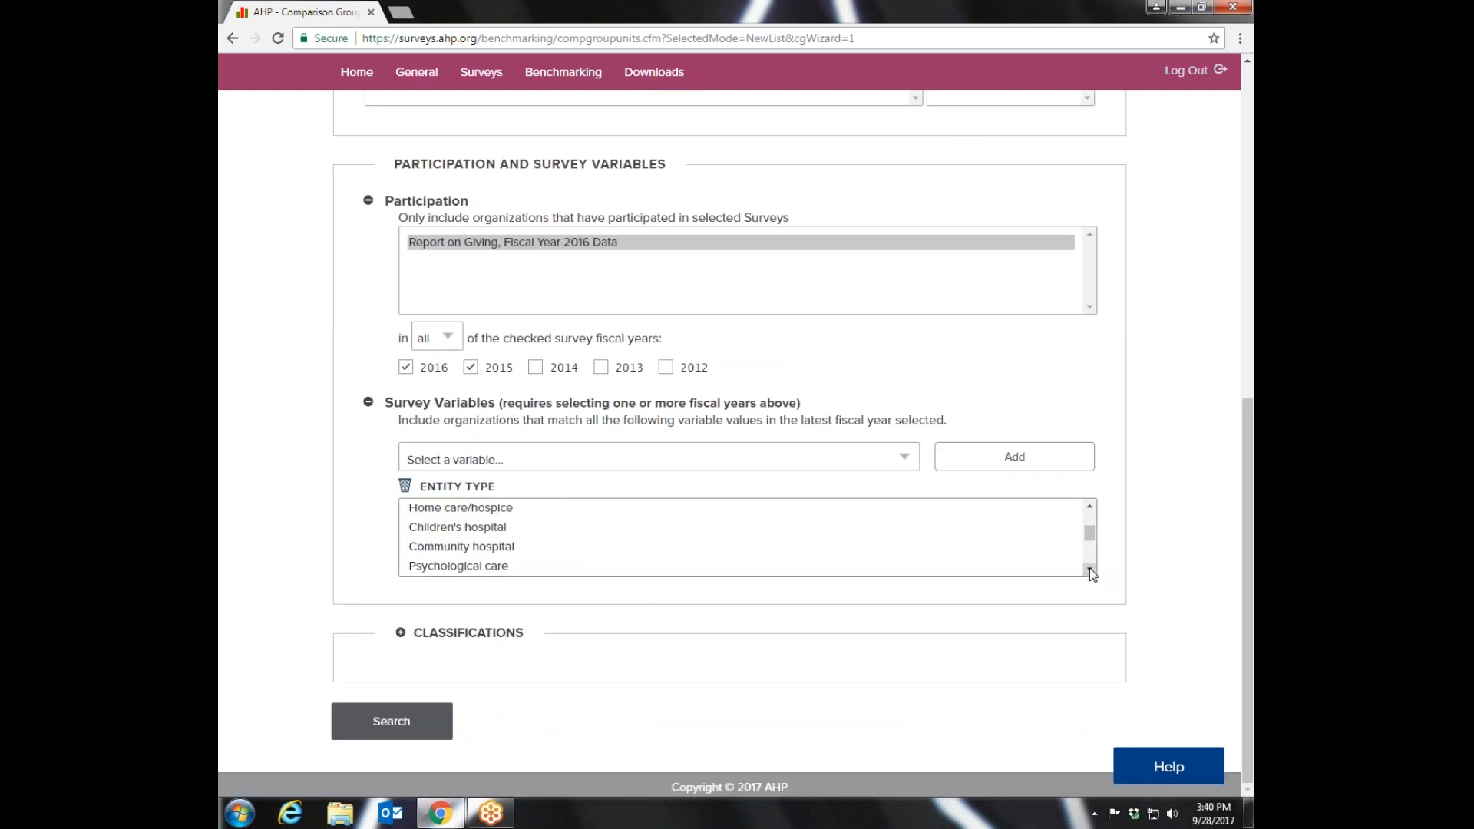
left_click(1091, 570)
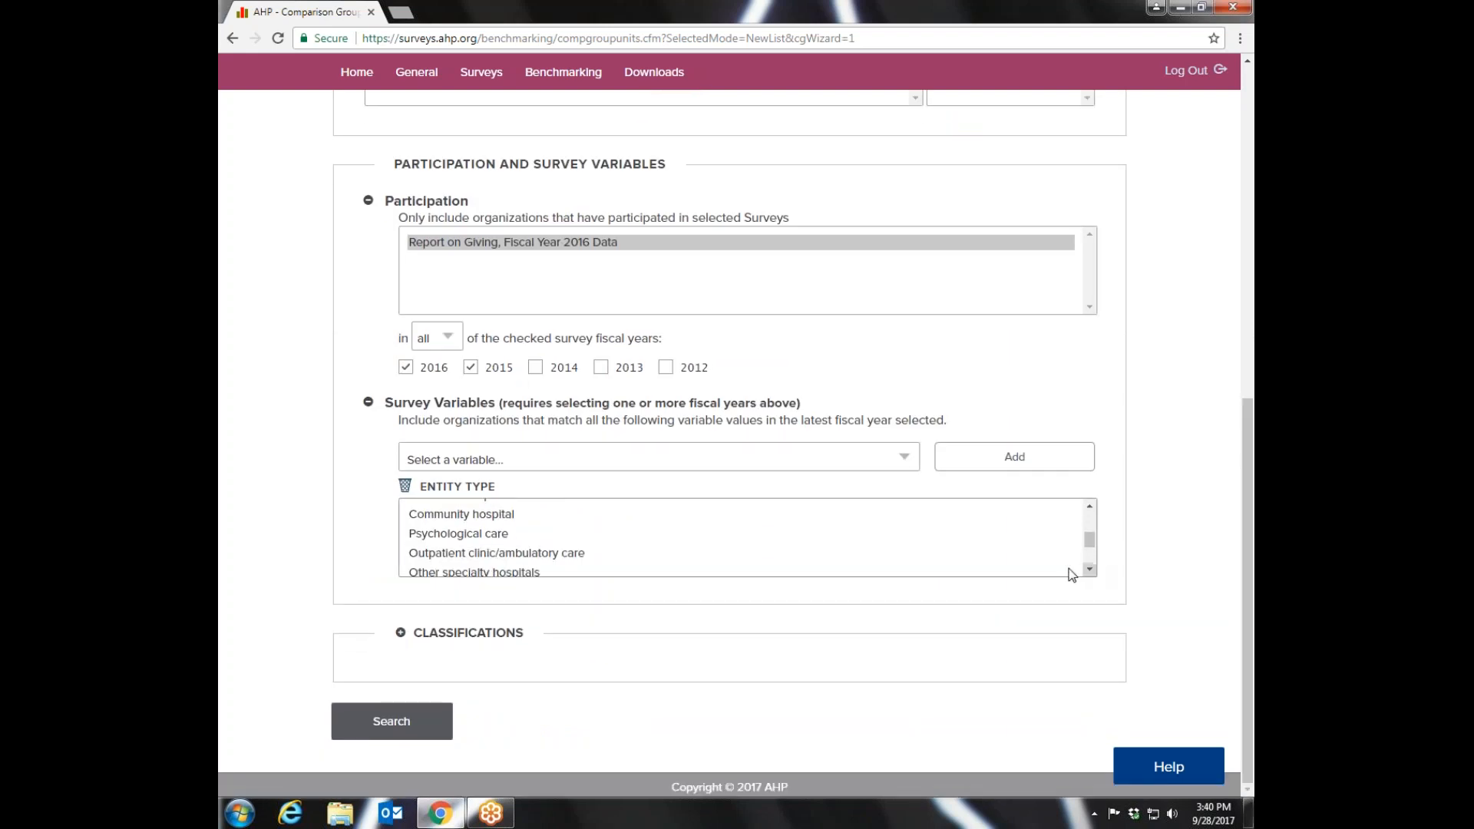
left_click(443, 516)
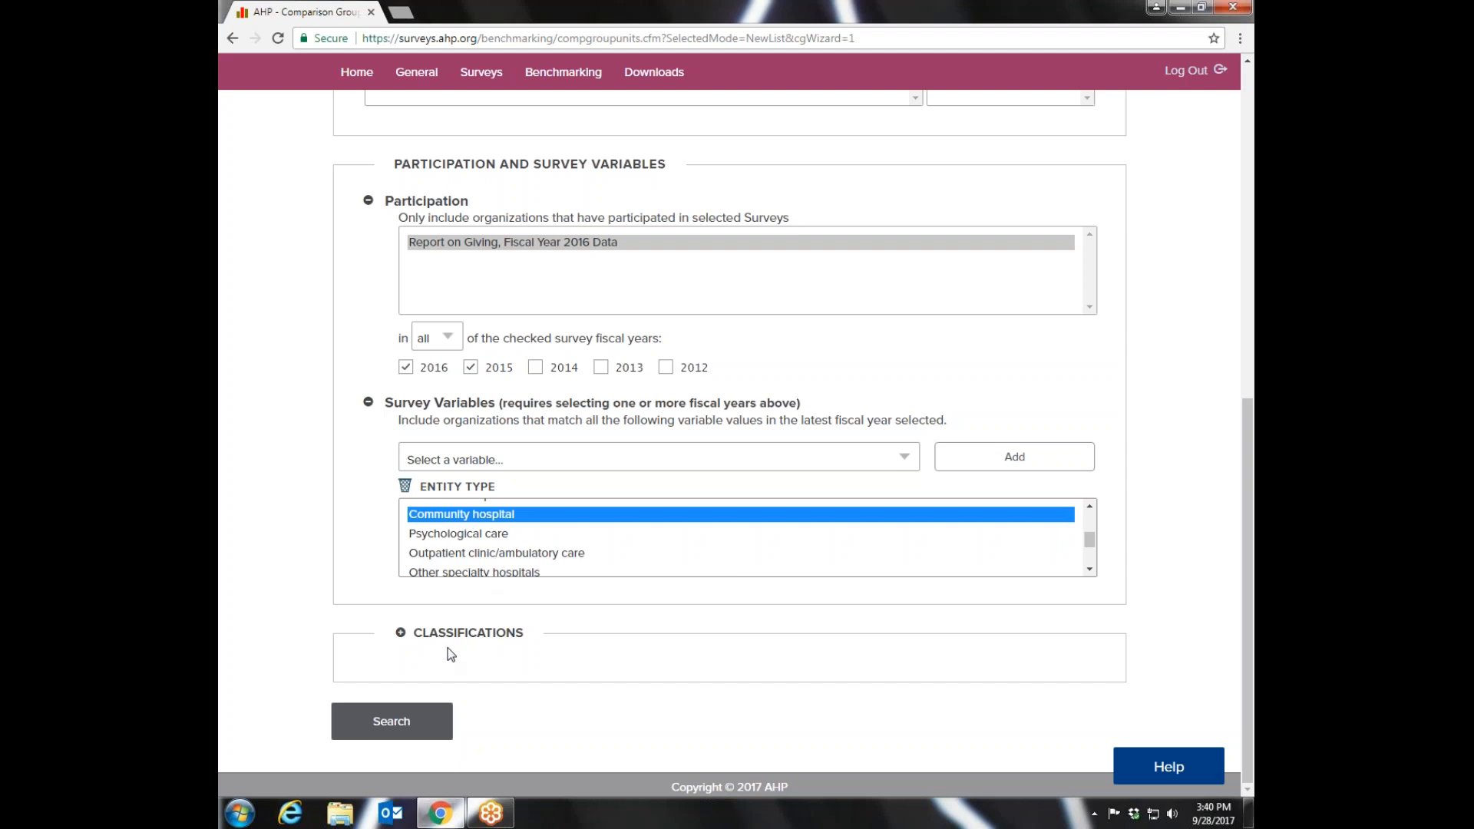
- Expand Classifications, set Affiliation to (Unspecified) and Organization Type to Organization, and search for matching organizations
left_click(409, 635)
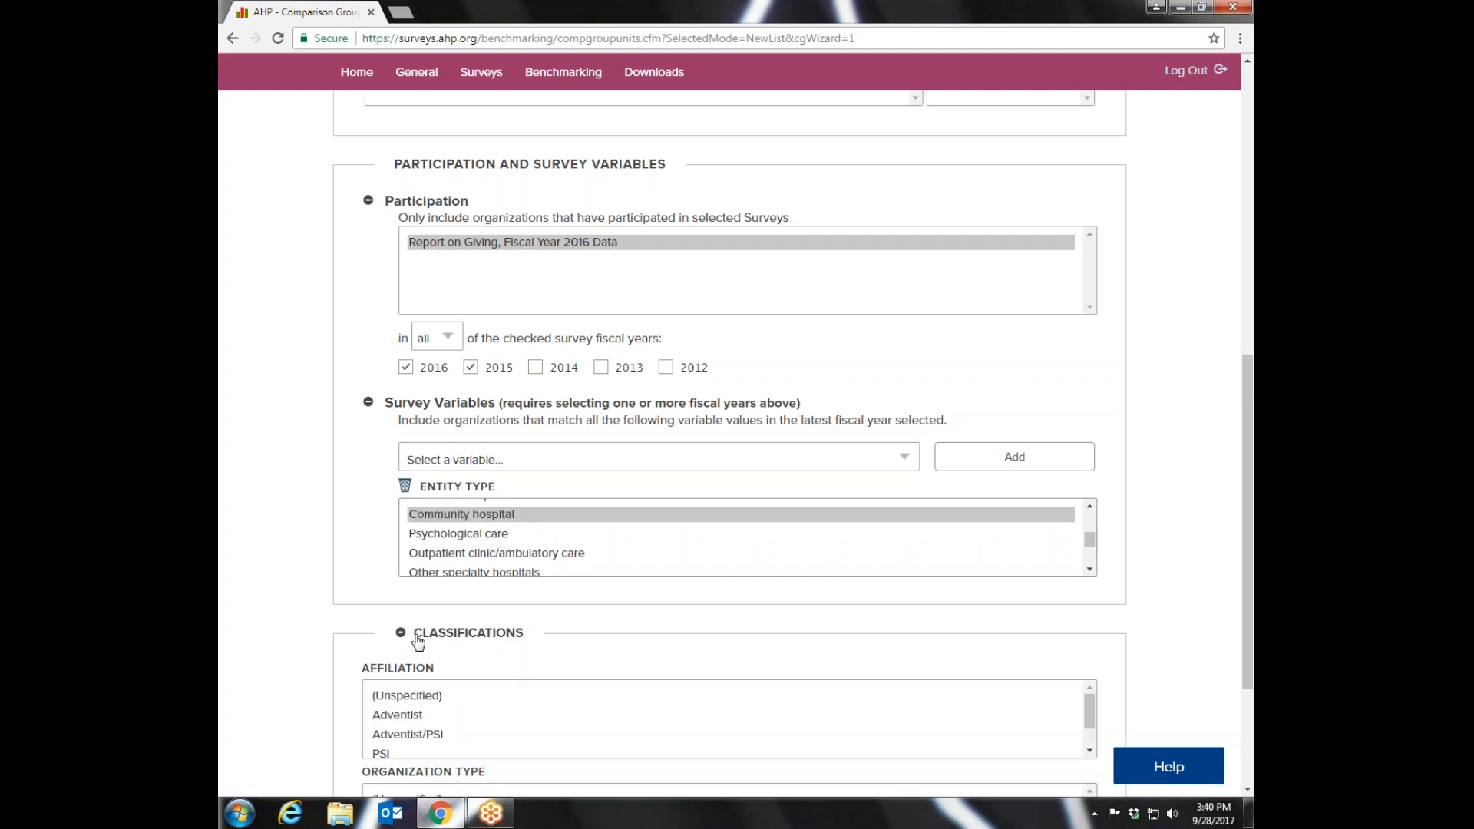
left_click(426, 699)
scroll(760, 691, "down", 3)
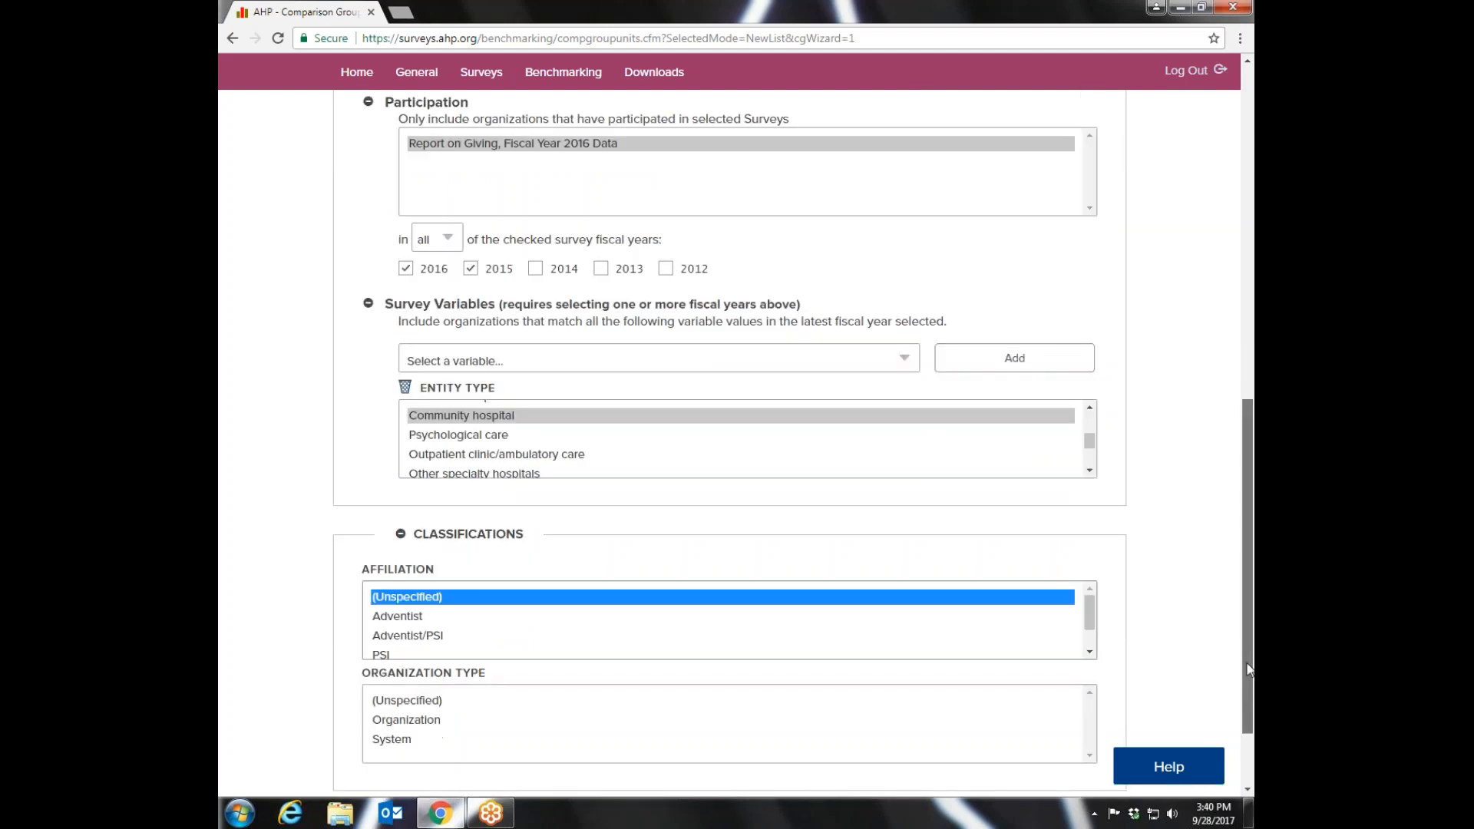
left_click(421, 612)
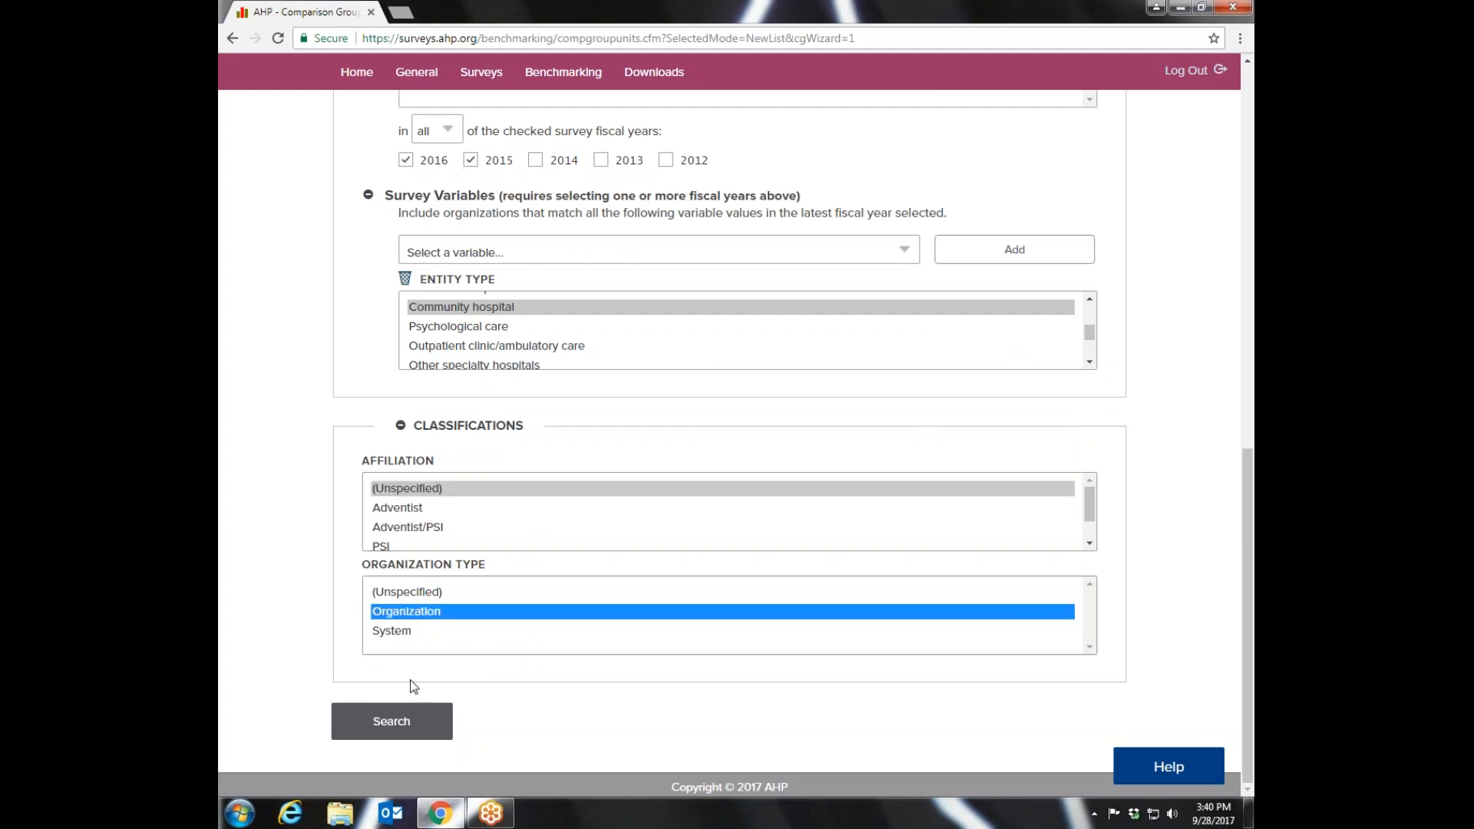
left_click(391, 722)
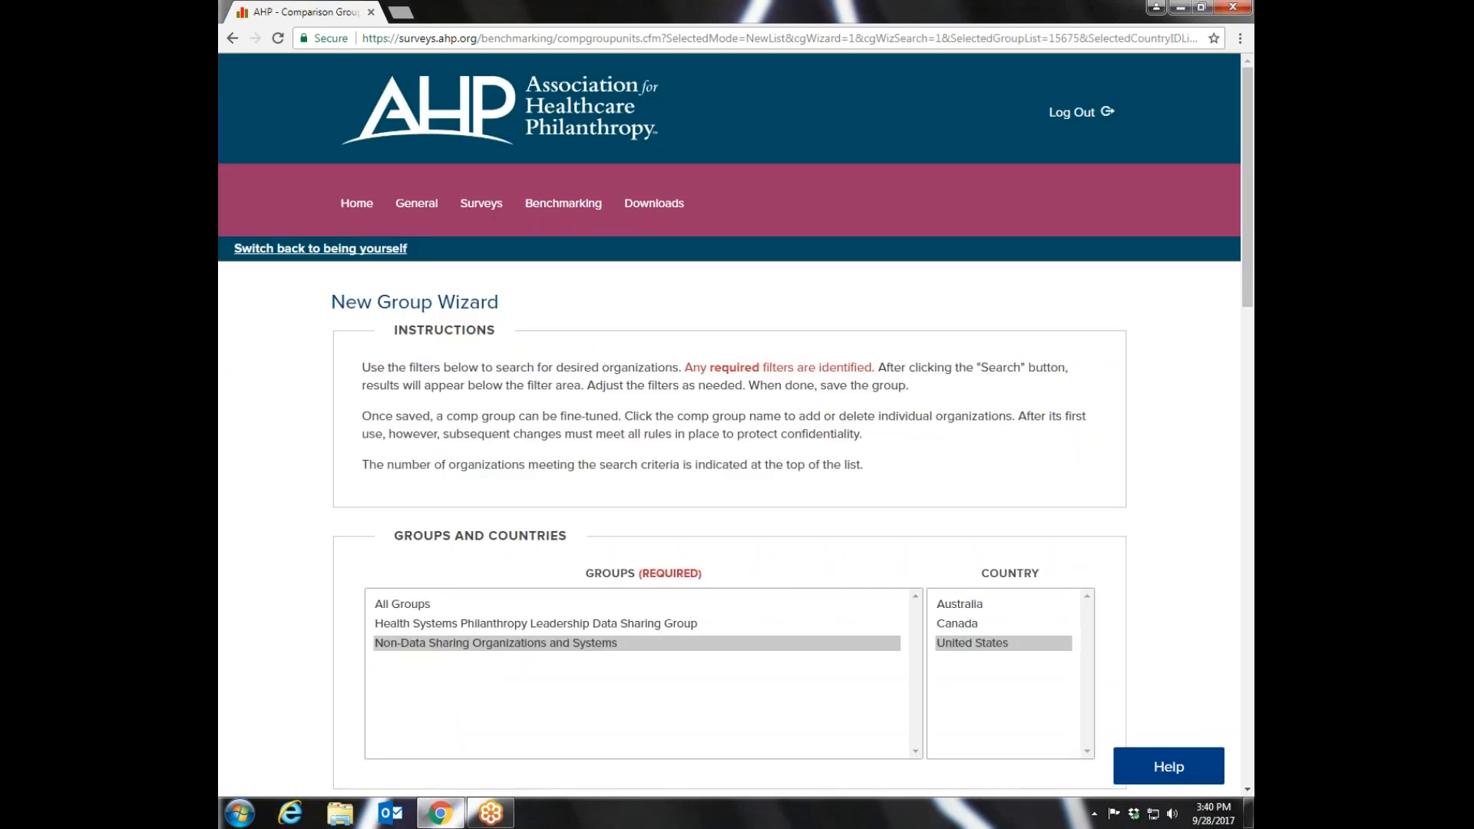
- Name the comparison group "2015 & 2016 Community Hospital Participants" and save it
left_click_drag(1248, 178, 1249, 654)
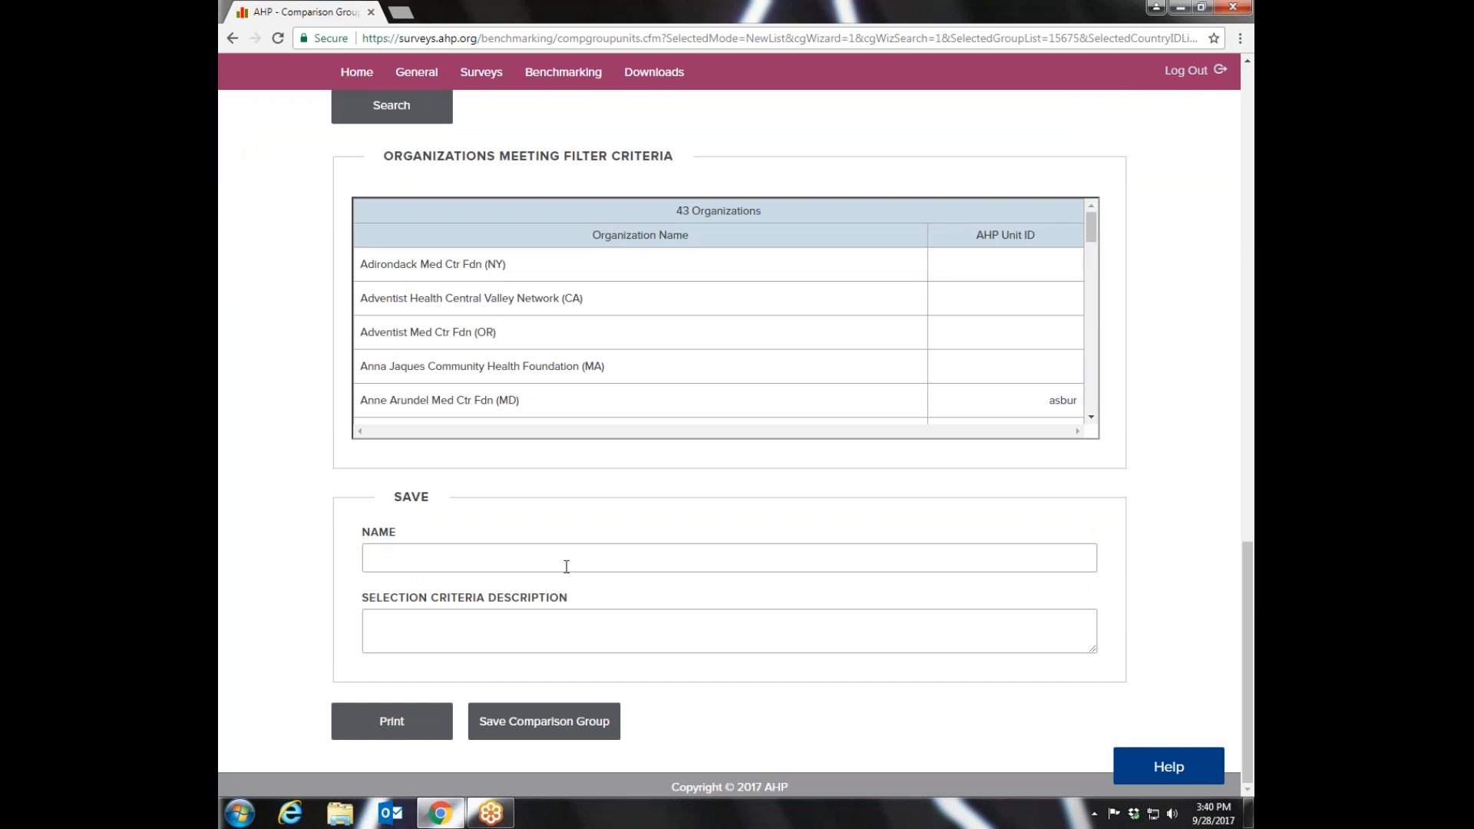
left_click(393, 556)
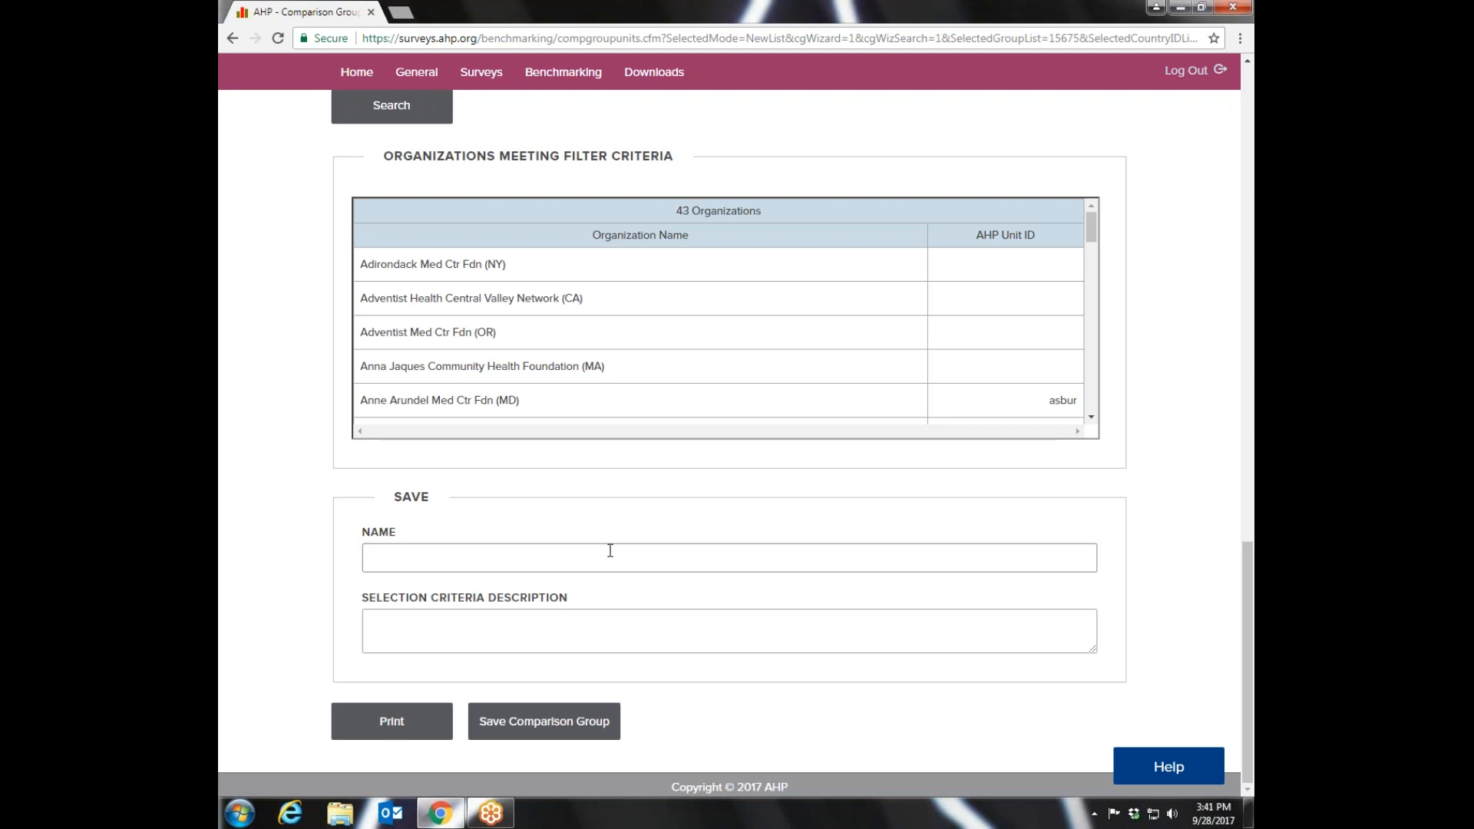
type("2015 & 2016 Community Hosp")
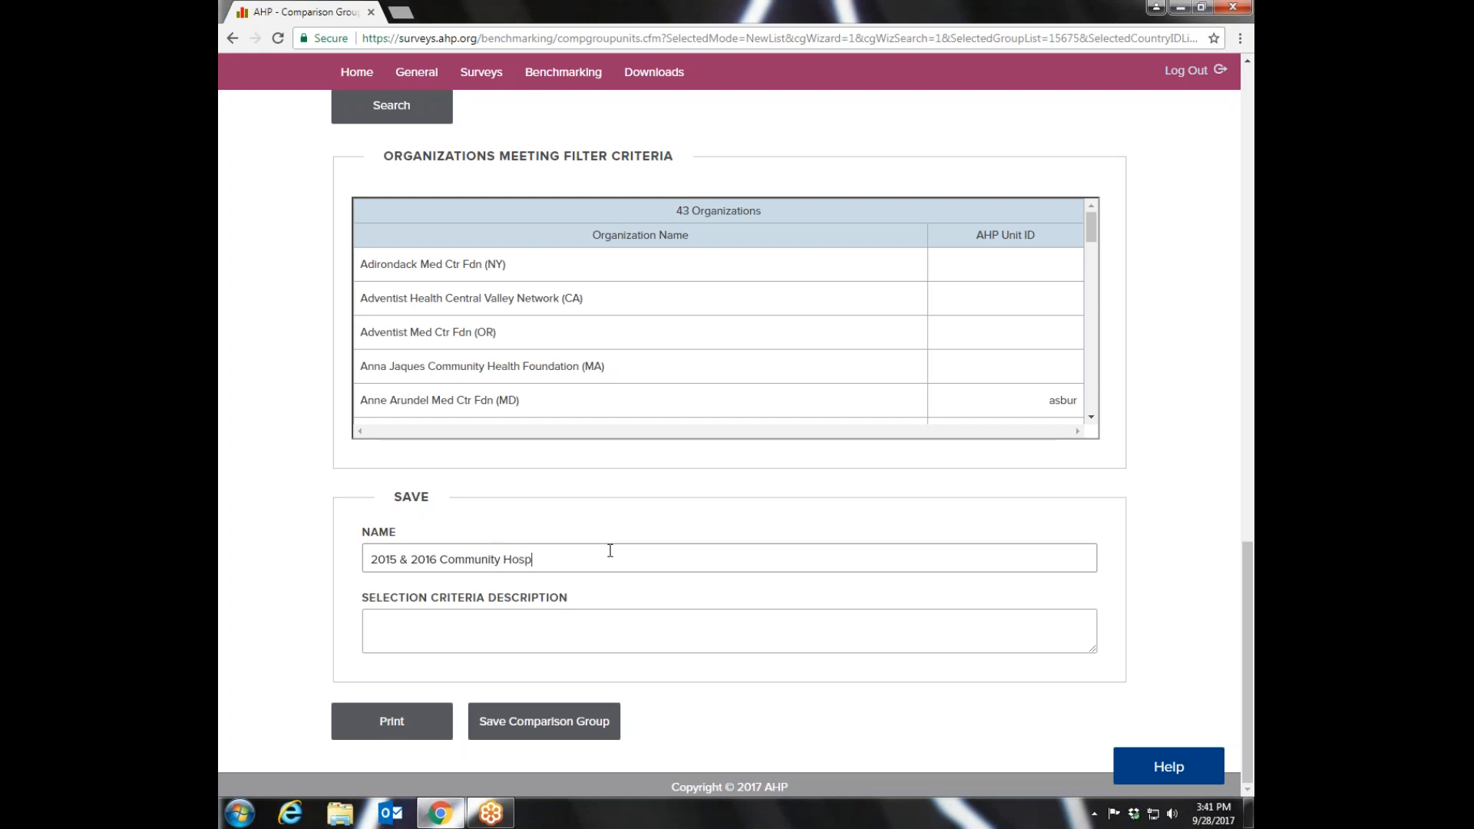
type("ital Participants")
left_click(547, 726)
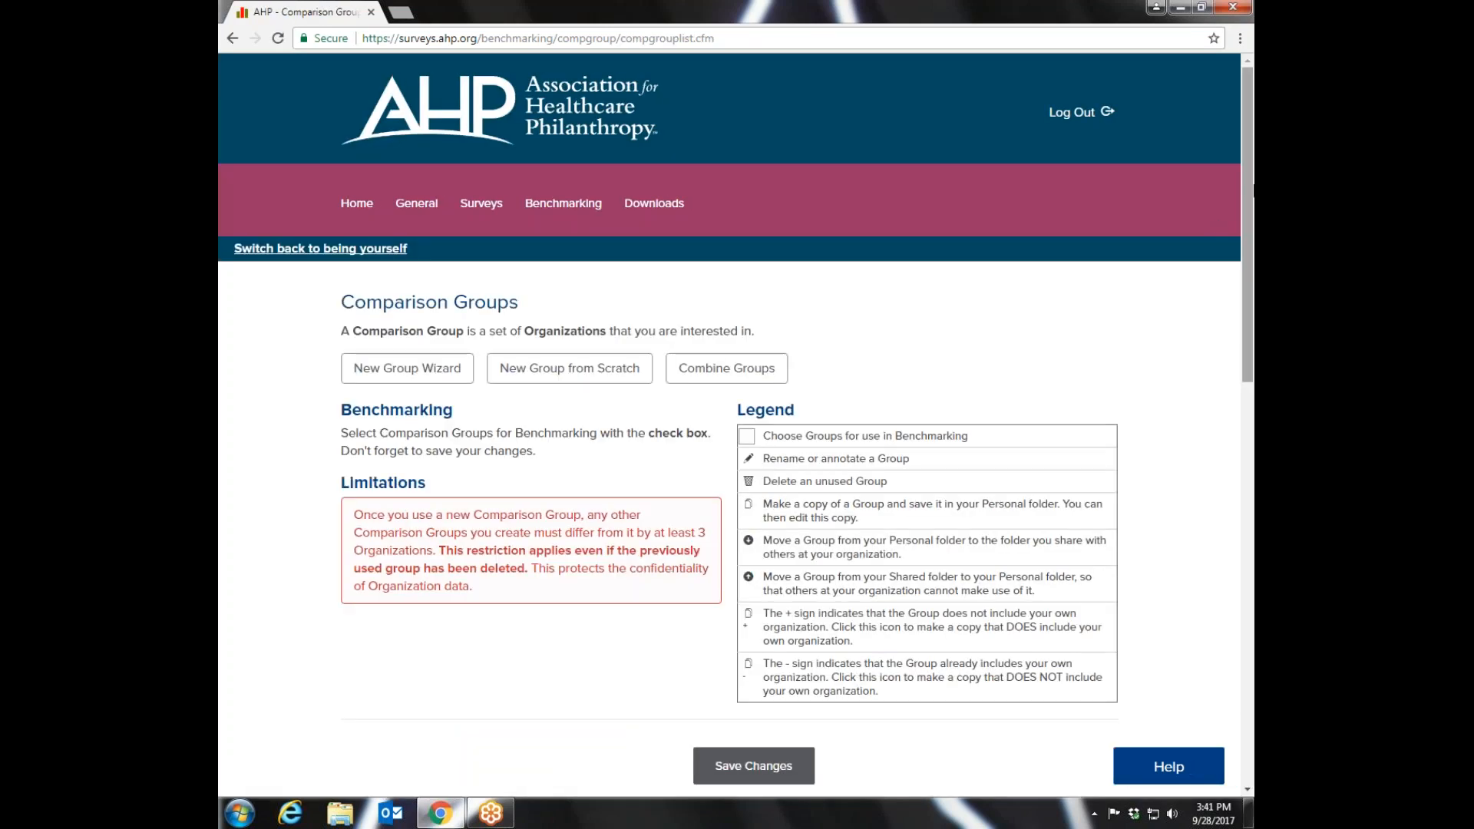
- Open the 2015 & 2016 Community Hospital Participants group and review its organization list, survey participation and save options
scroll(1252, 244, "down", 1)
scroll(1251, 245, "down", 5)
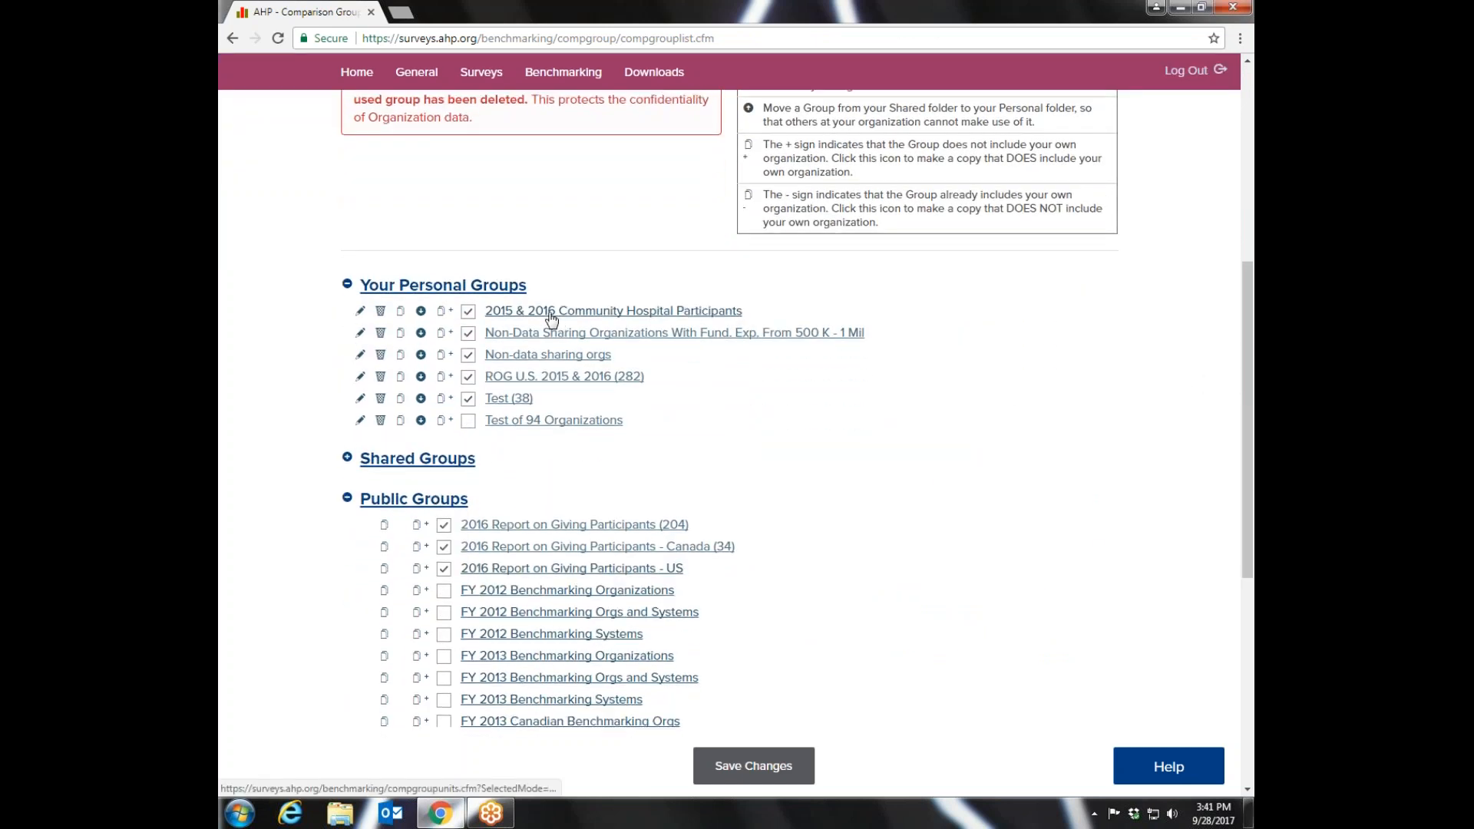
left_click(589, 312)
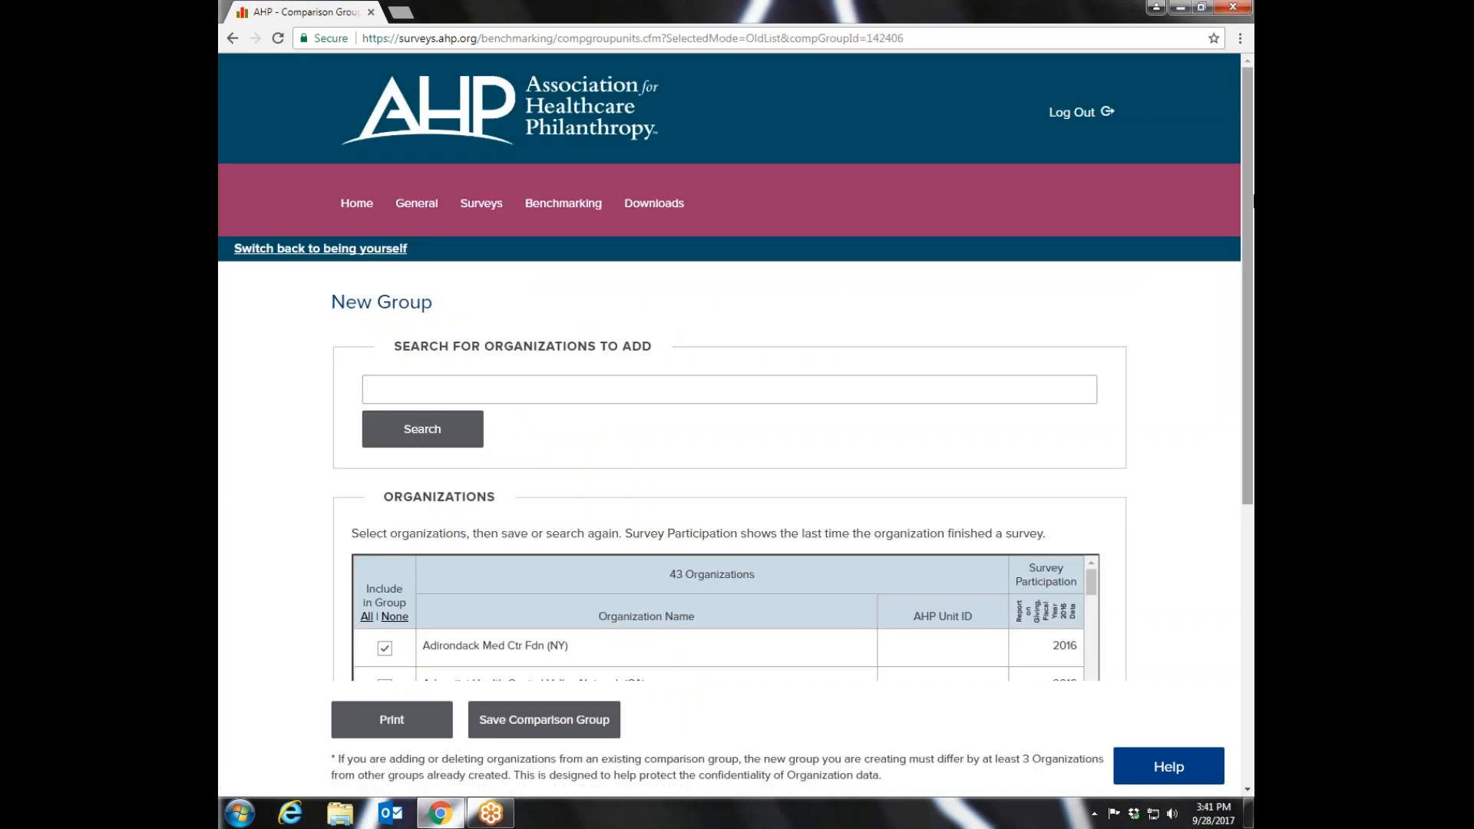
left_click_drag(1251, 196, 1251, 313)
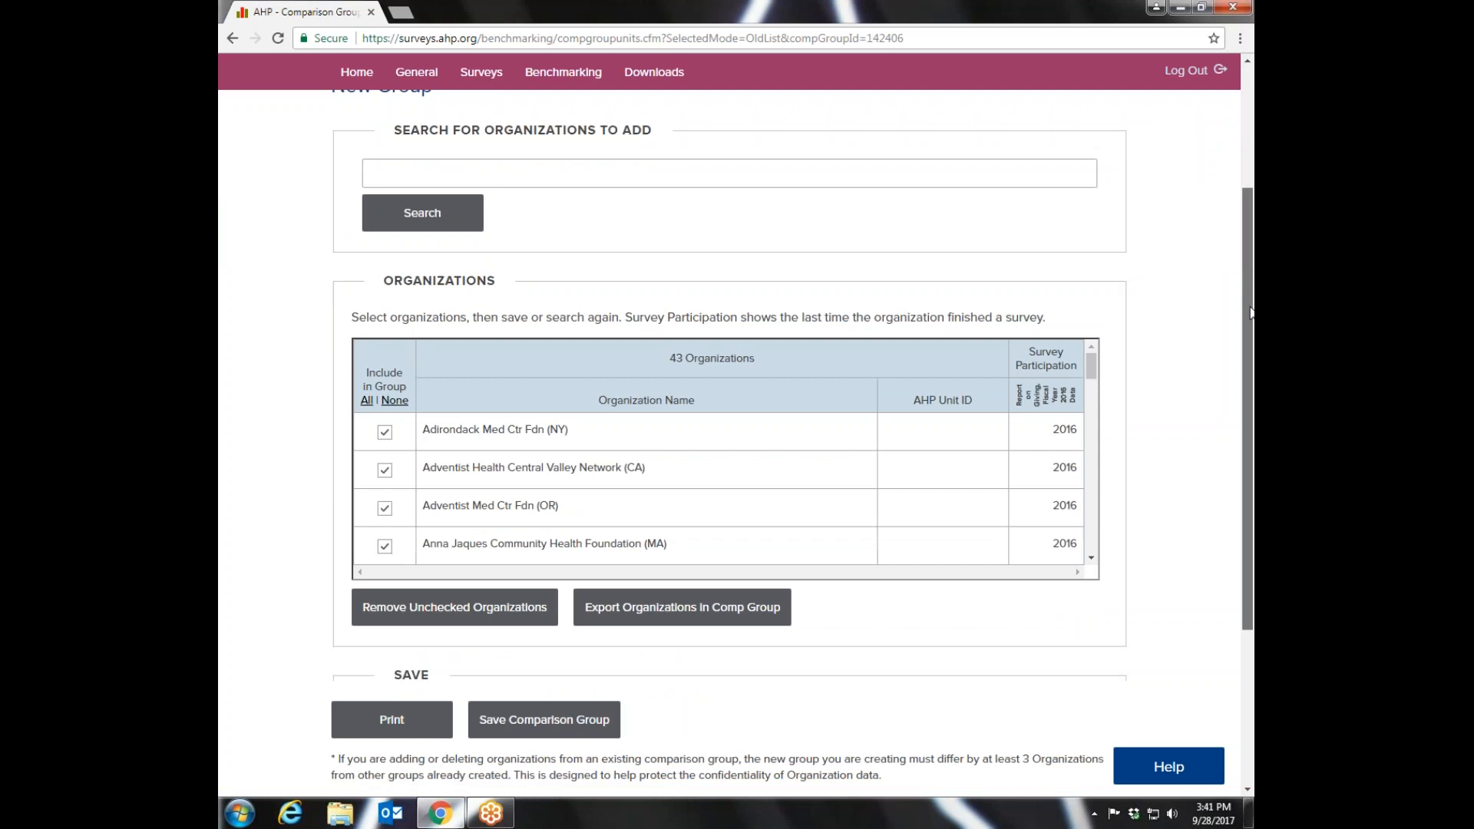
left_click_drag(1252, 313, 1251, 314)
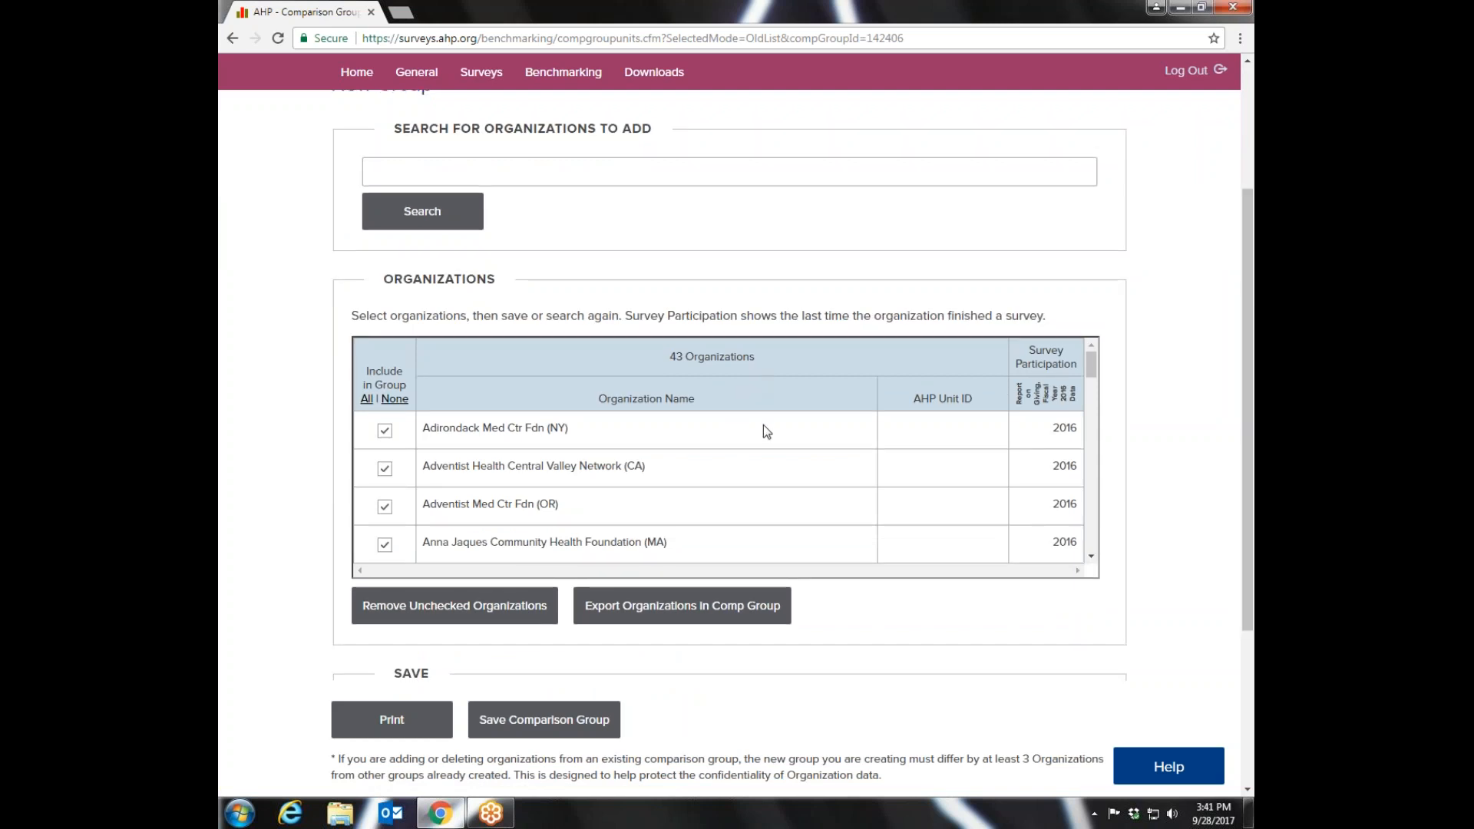
left_click_drag(1094, 364, 1093, 363)
scroll(1100, 310, "down", 1)
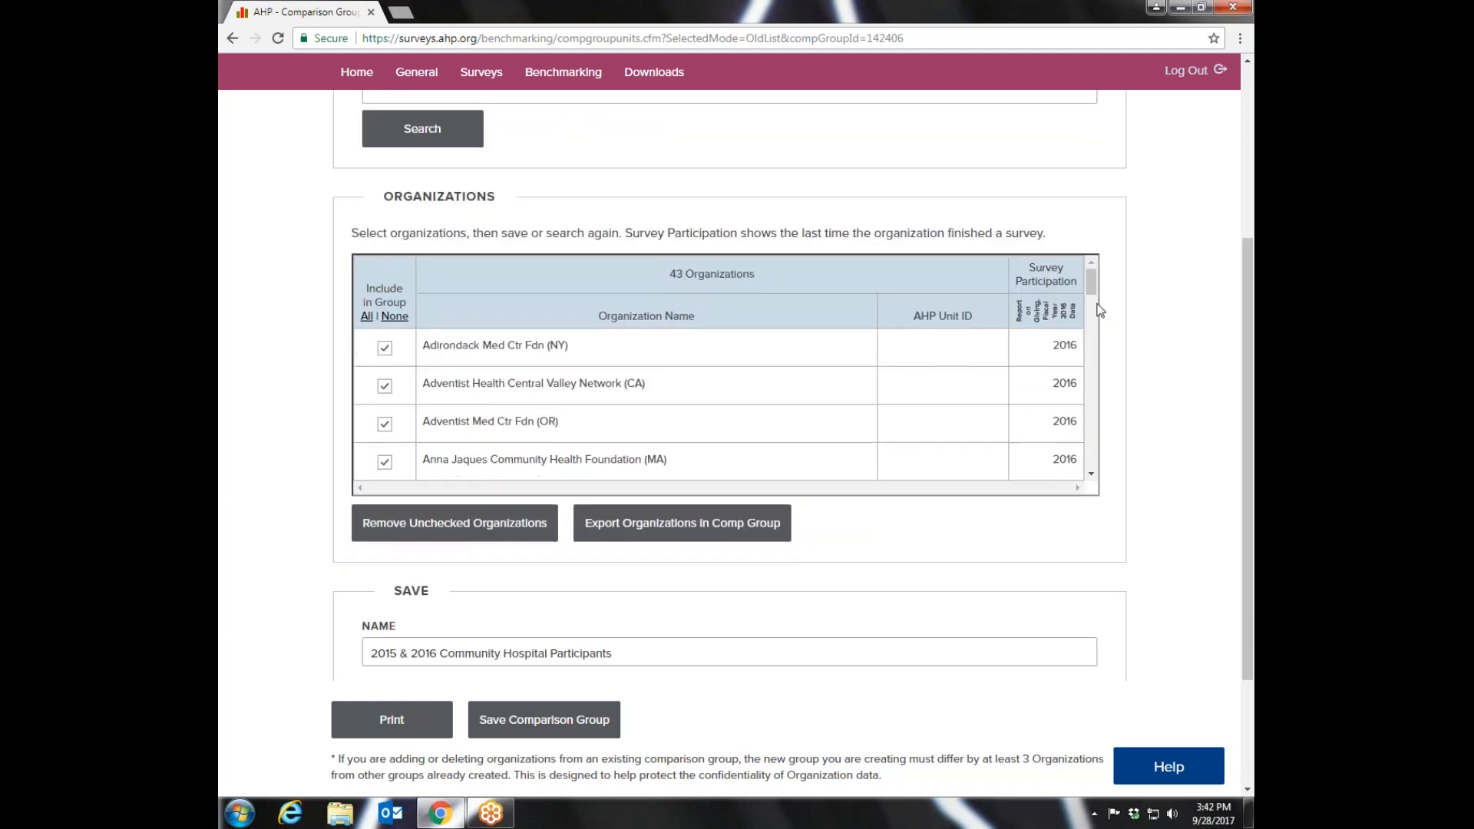
left_click_drag(1096, 289, 1089, 339)
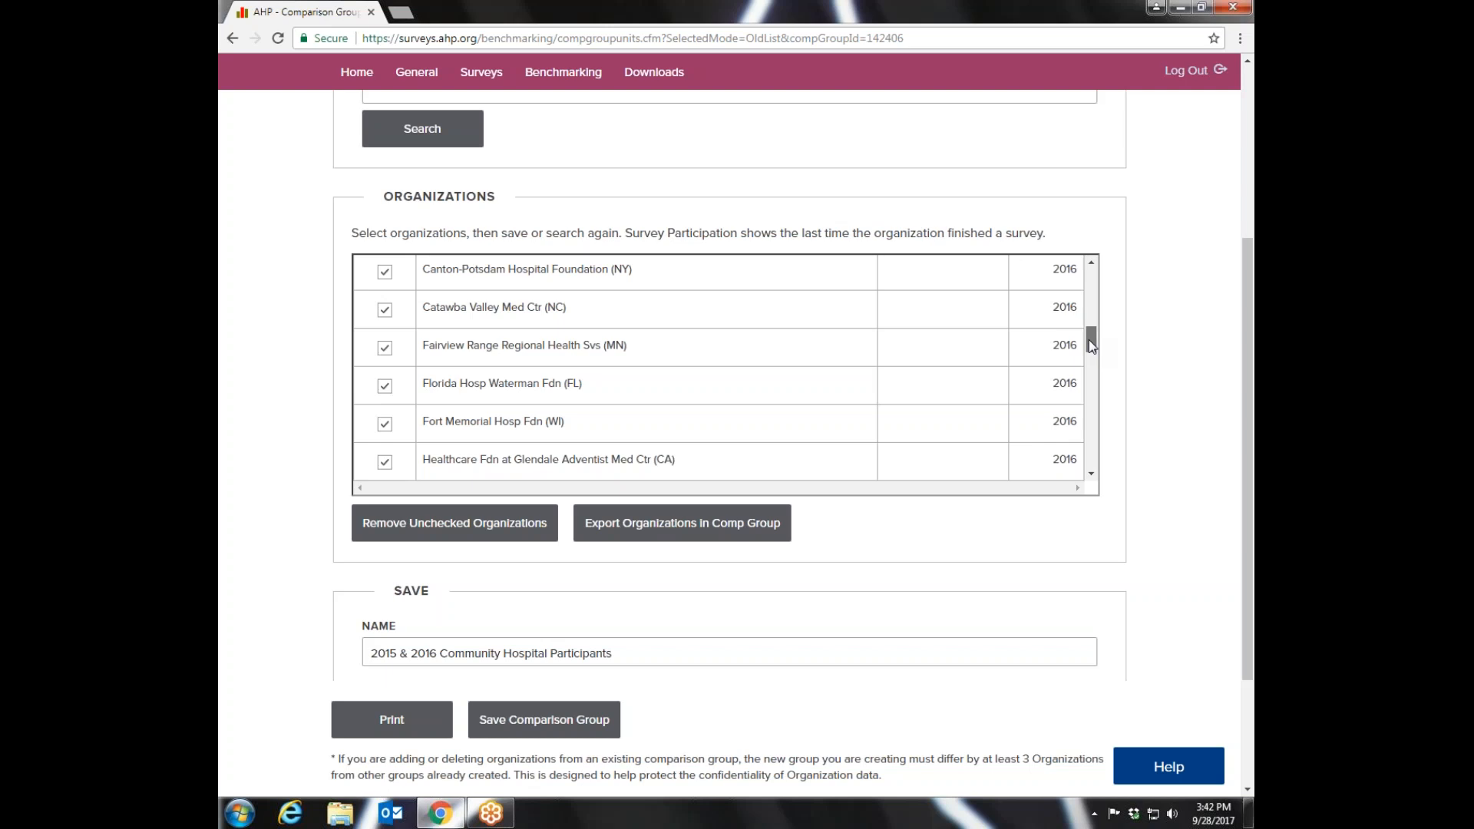
left_click_drag(1089, 340, 1091, 275)
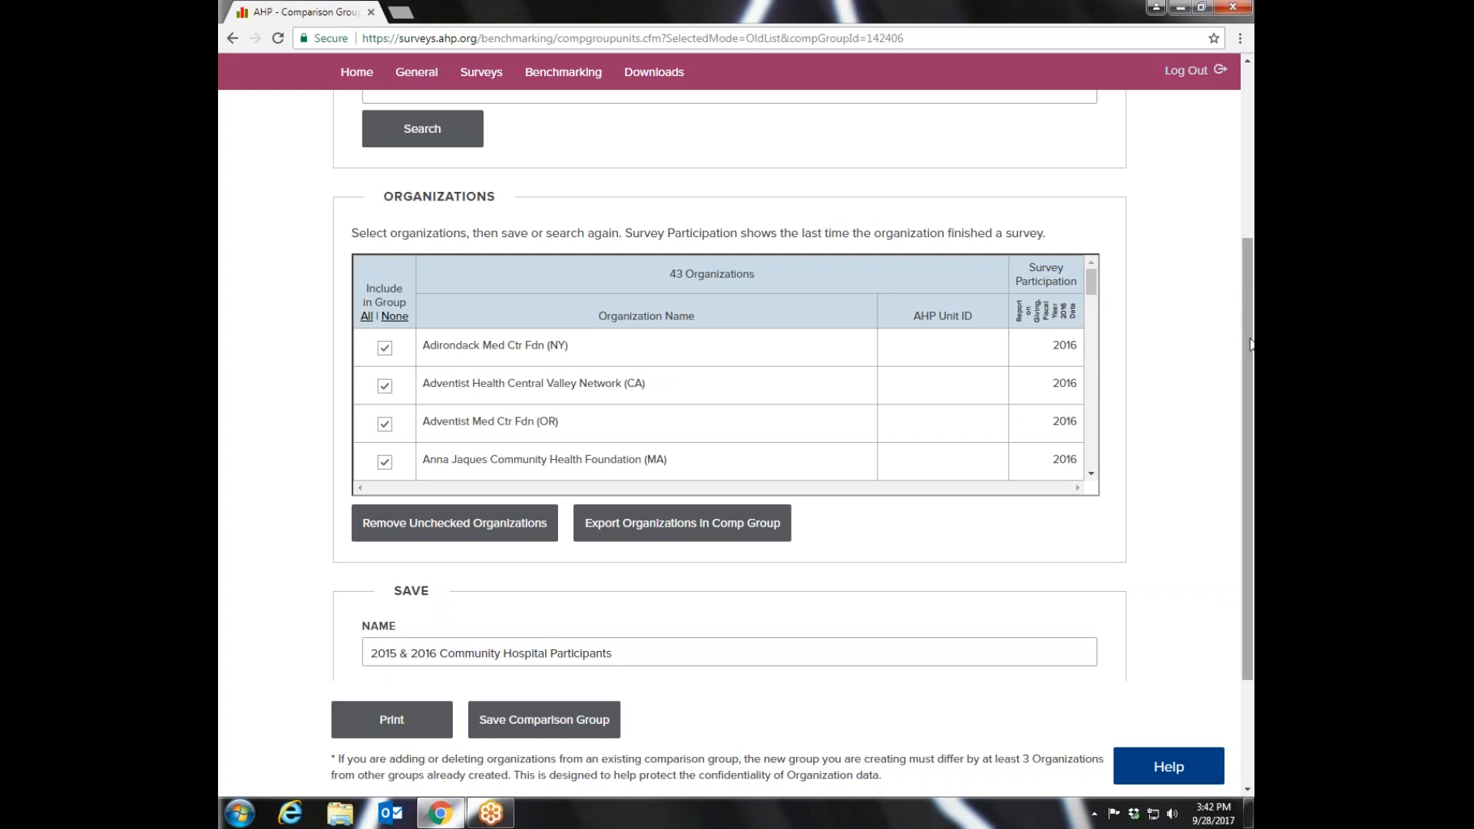
left_click_drag(1249, 345, 1245, 384)
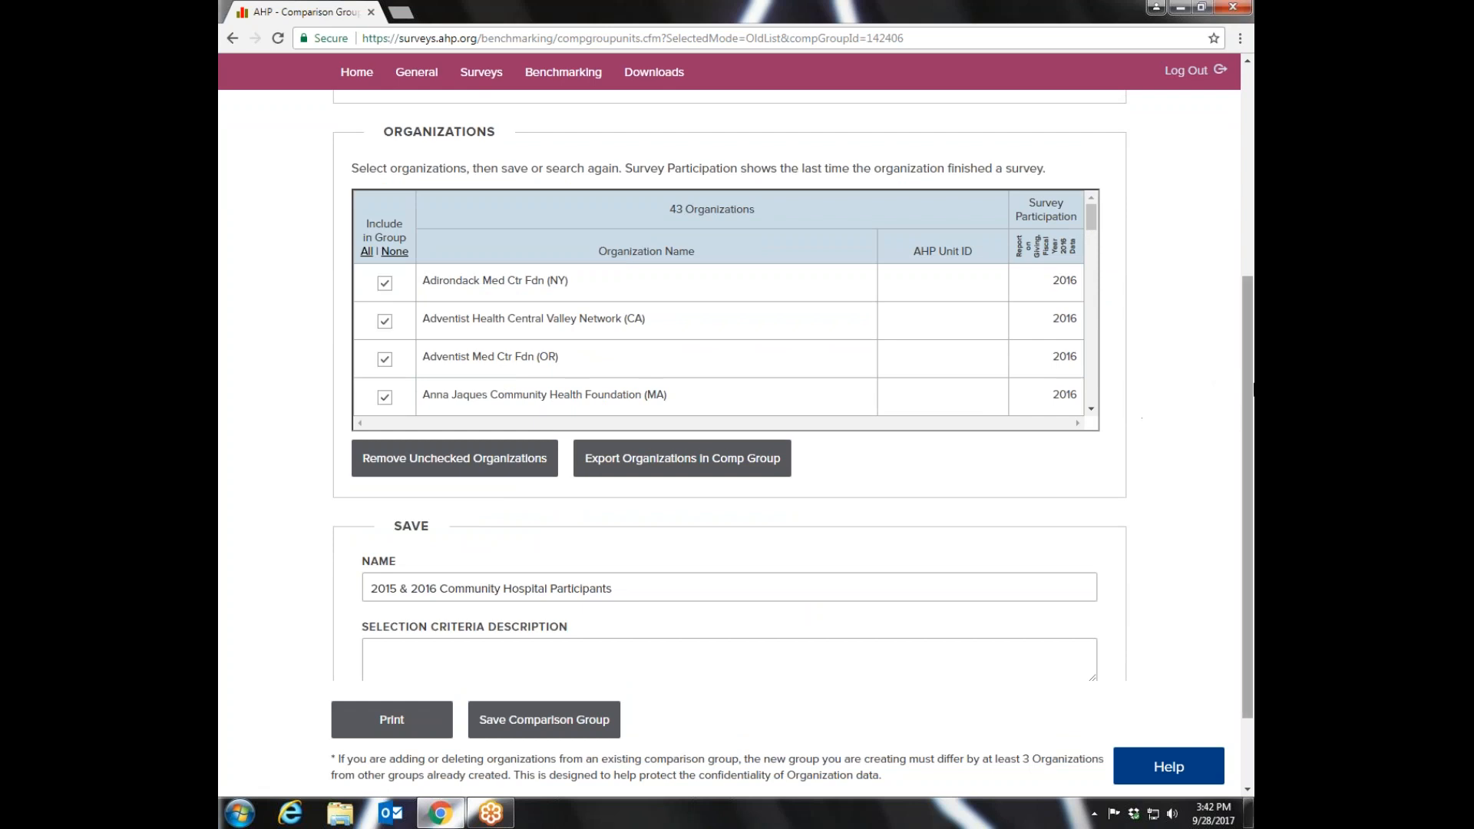
left_click_drag(1250, 380, 1250, 437)
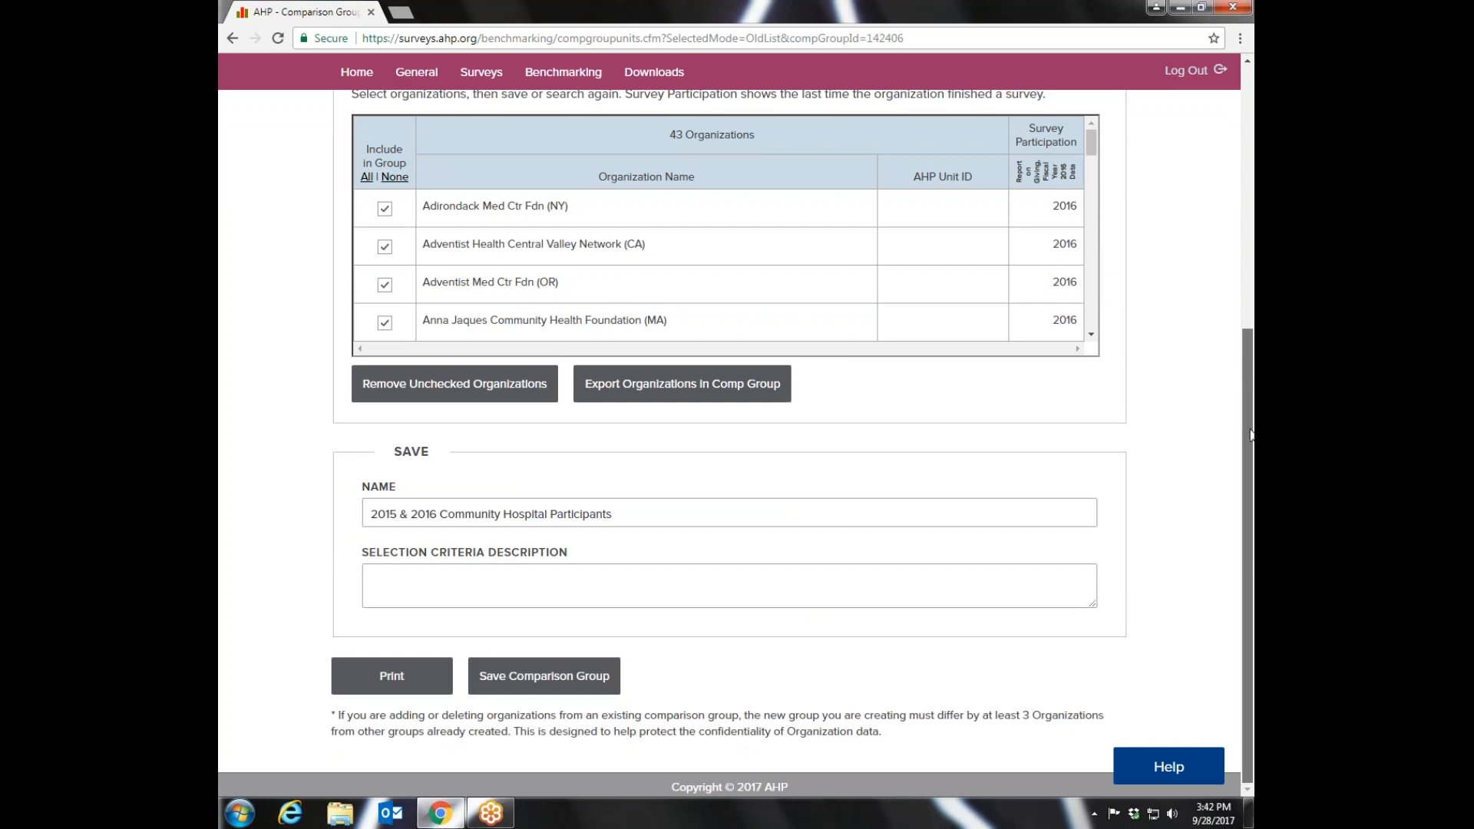
scroll(1250, 404, "up", 5)
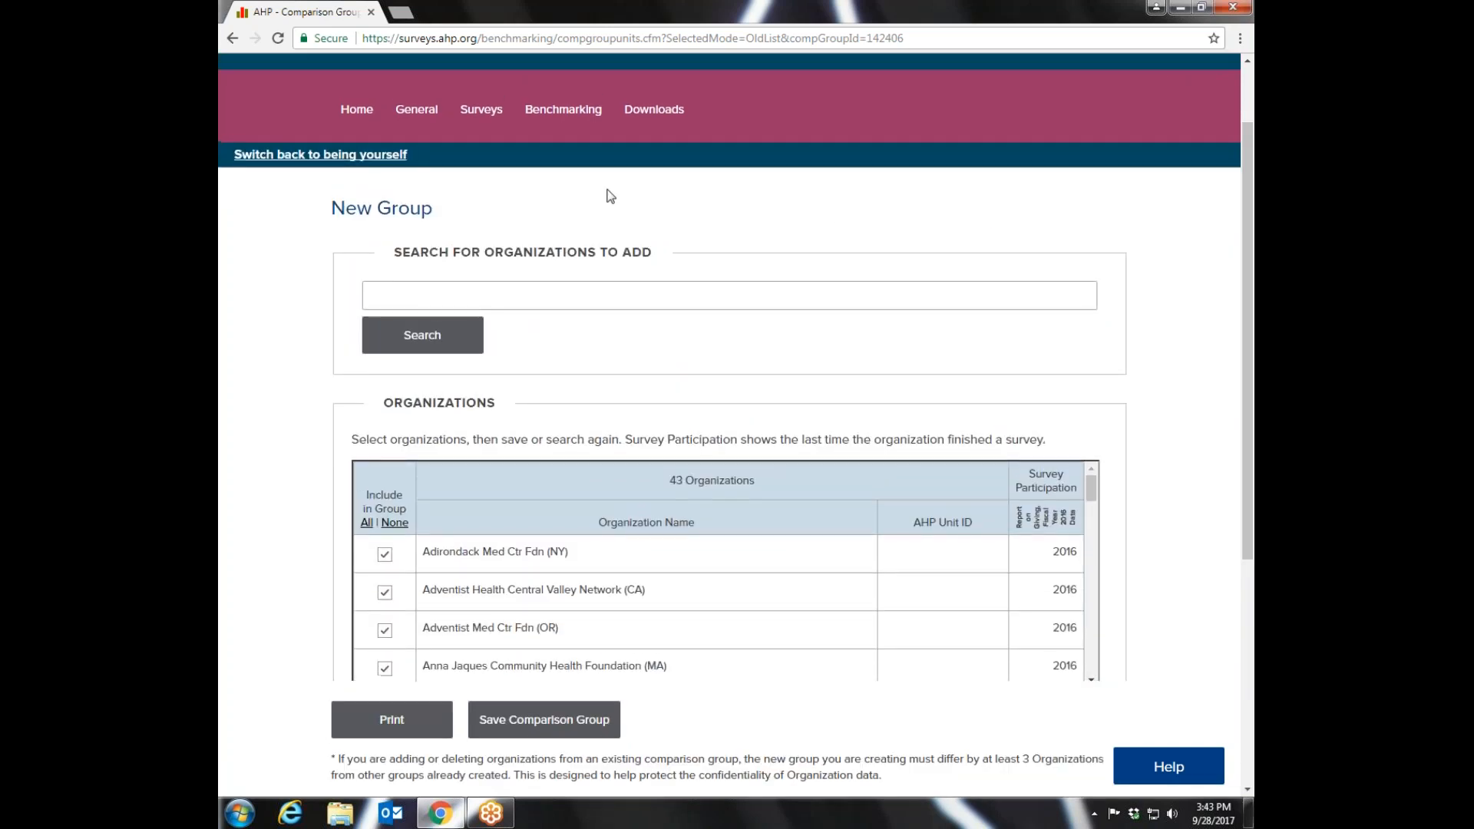
- Return to the comparison groups page and expand Shared Groups to view the groups shared within the organization
mouse_move(563, 116)
left_click(542, 159)
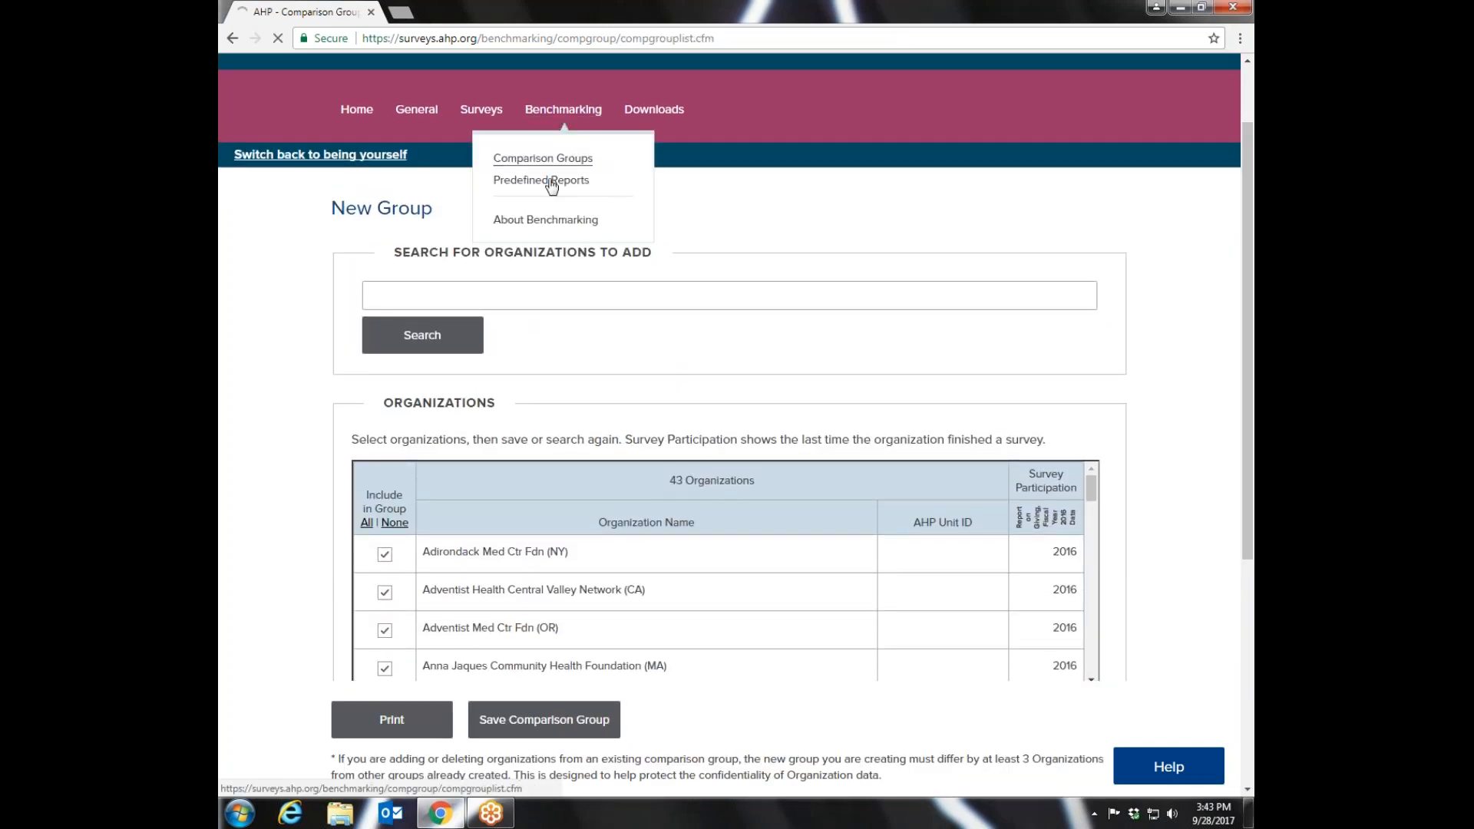
left_click_drag(1240, 197, 1243, 496)
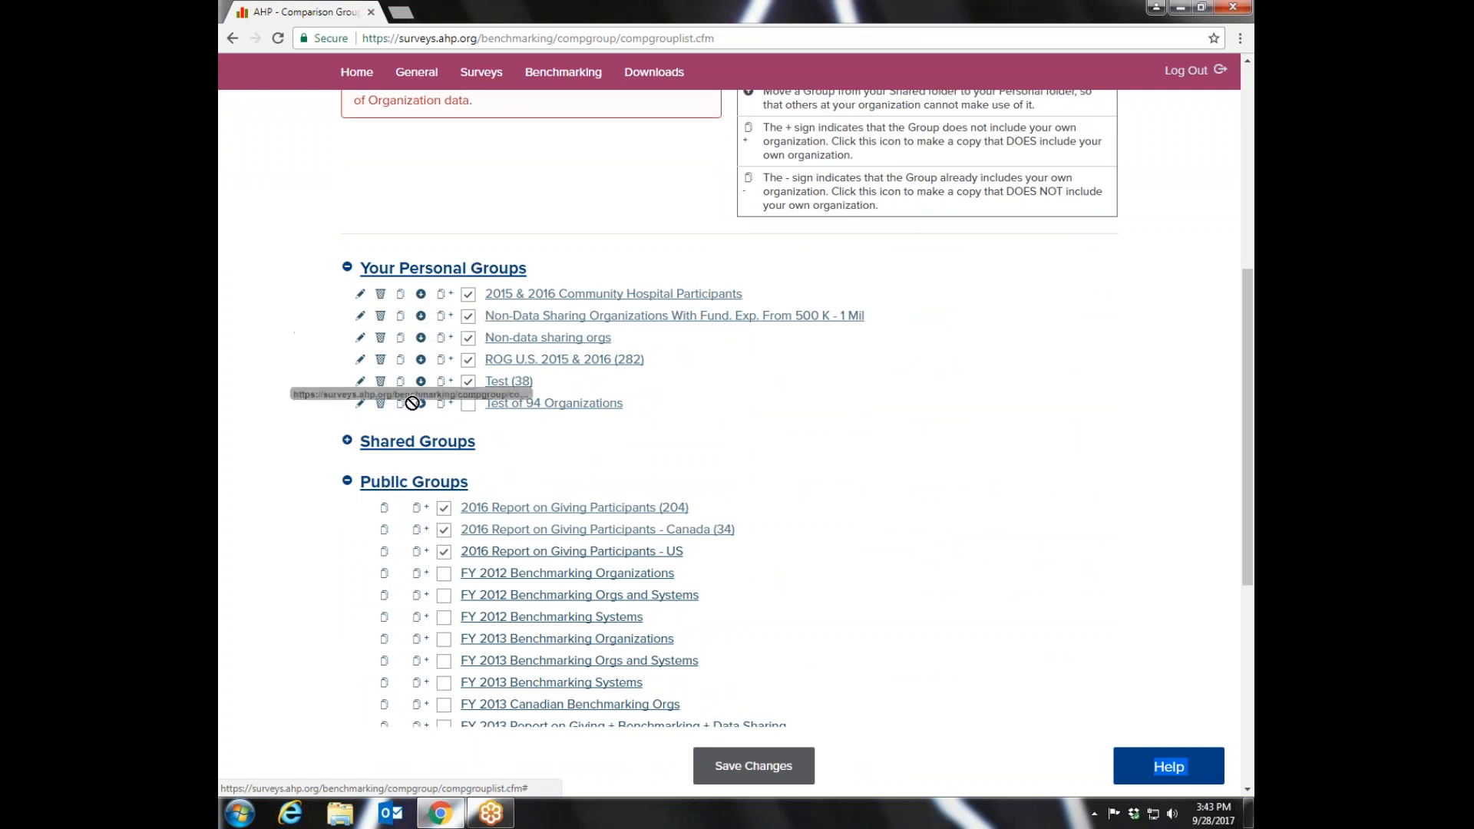
mouse_move(400, 450)
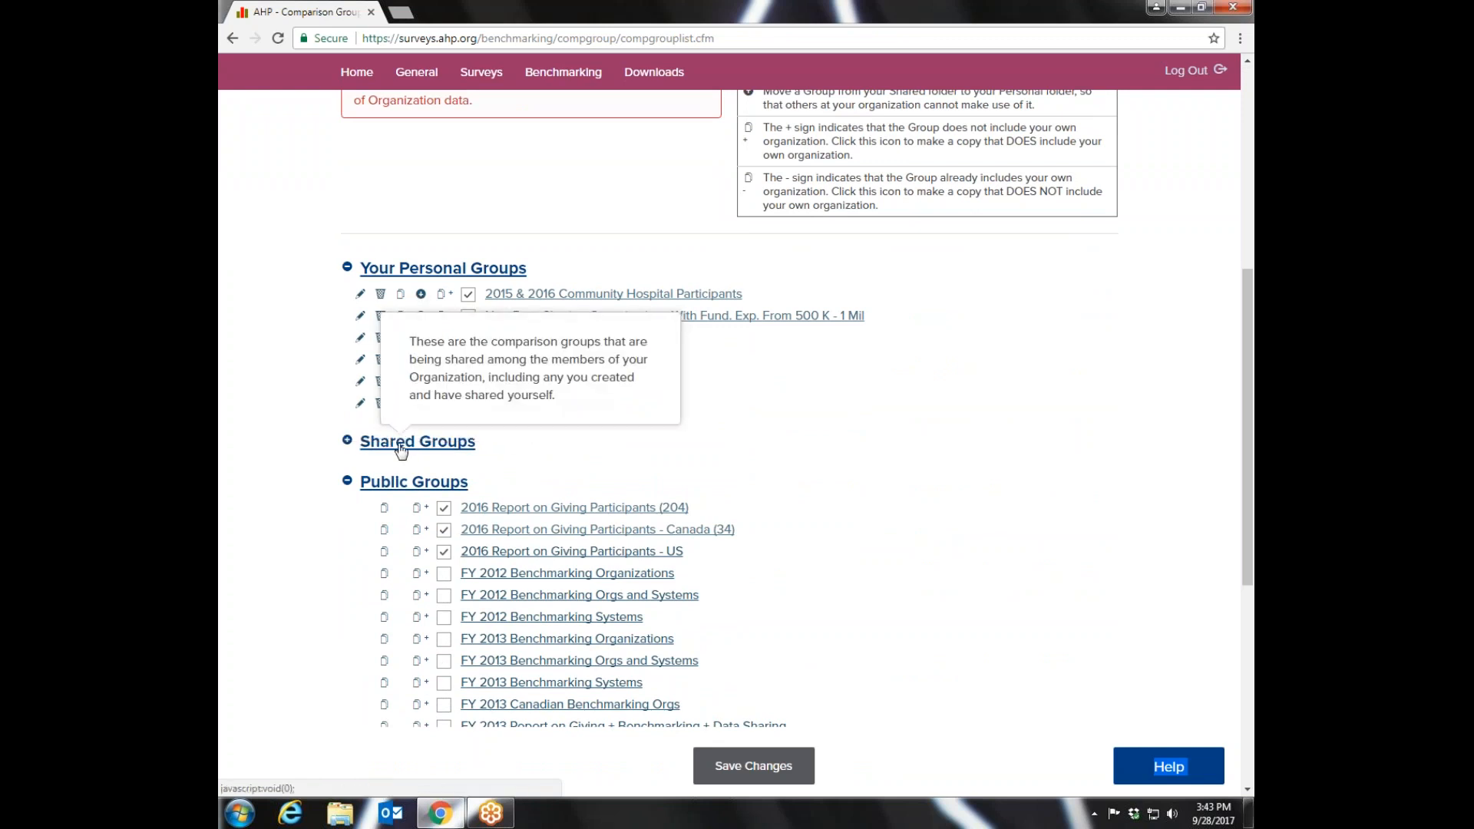
left_click(348, 441)
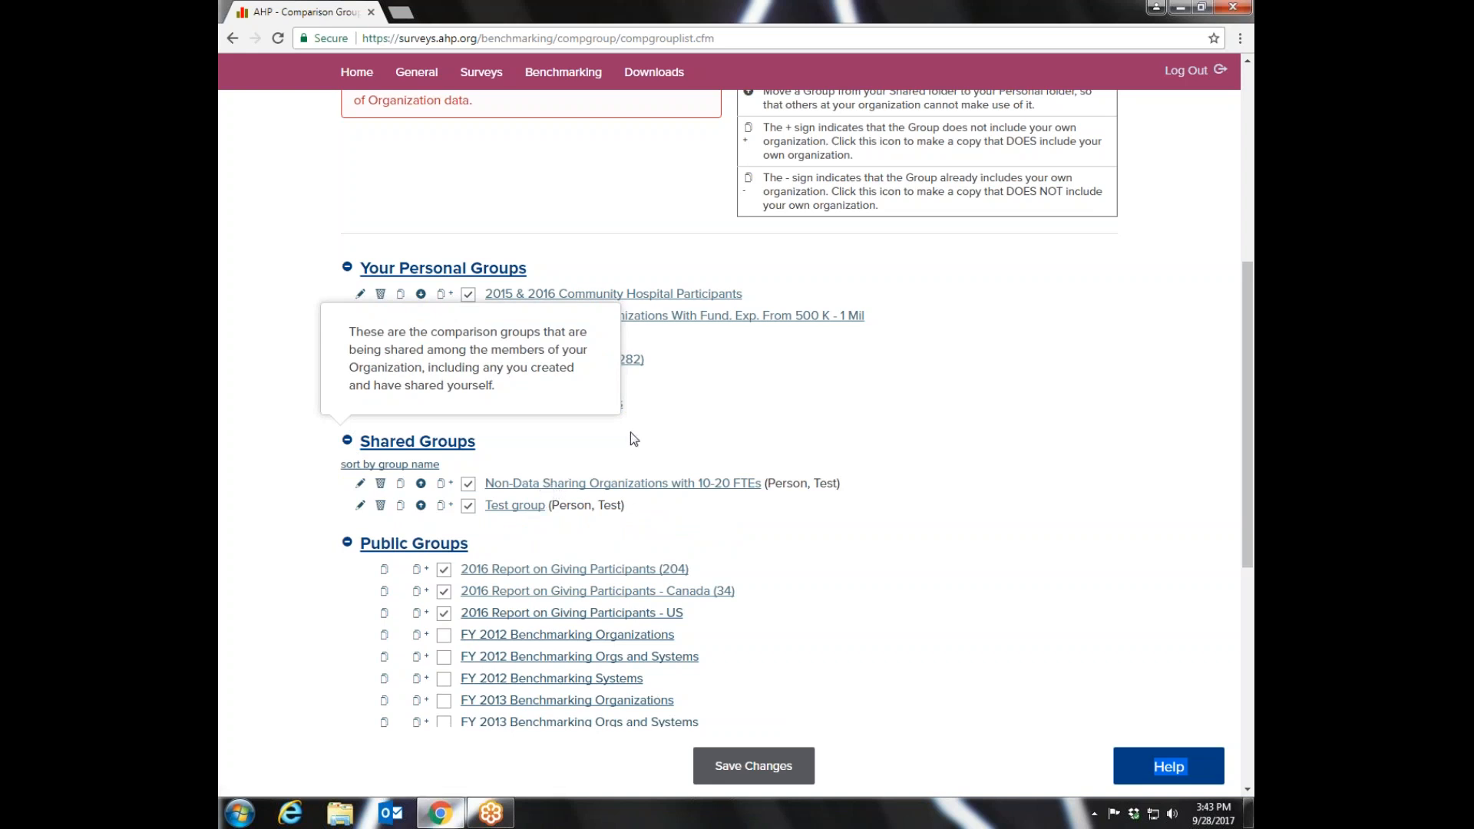
left_click(986, 384)
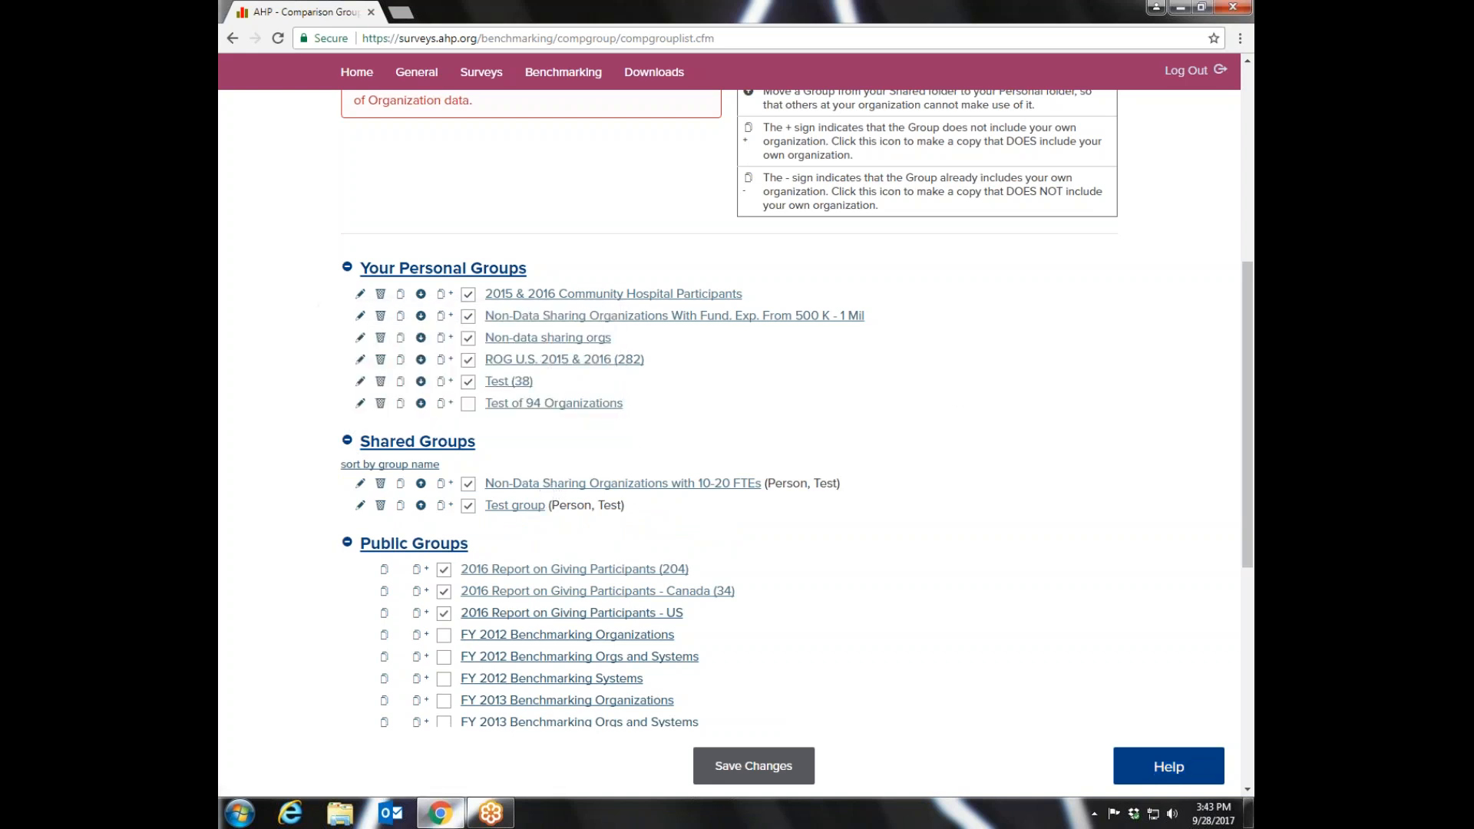
- Move the 2015 & 2016 Community Hospital Participants group to the shared groups and expand that list to check it
left_click_drag(421, 294, 404, 482)
left_click(409, 442)
left_click(353, 443)
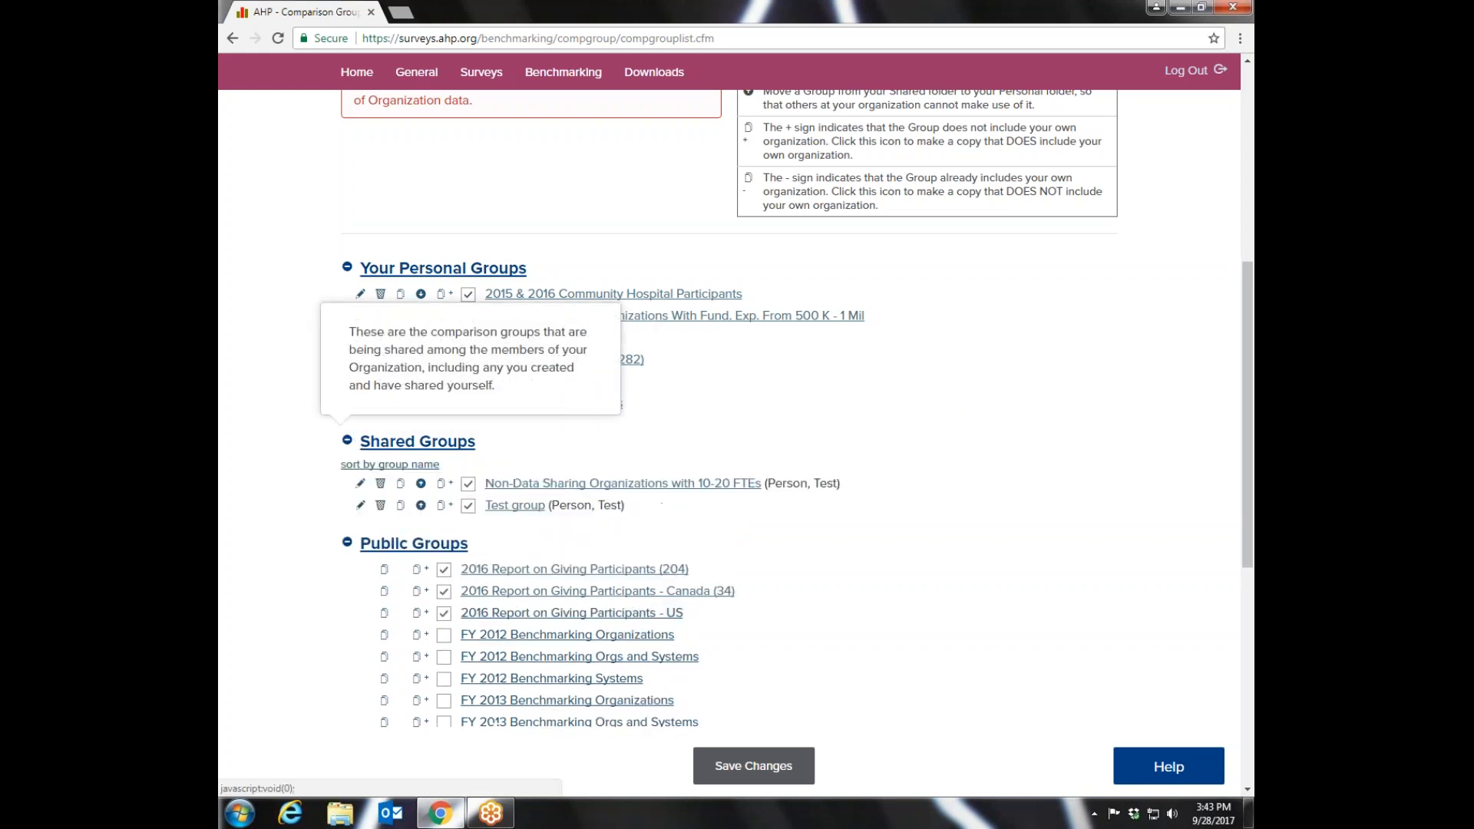
left_click(421, 294)
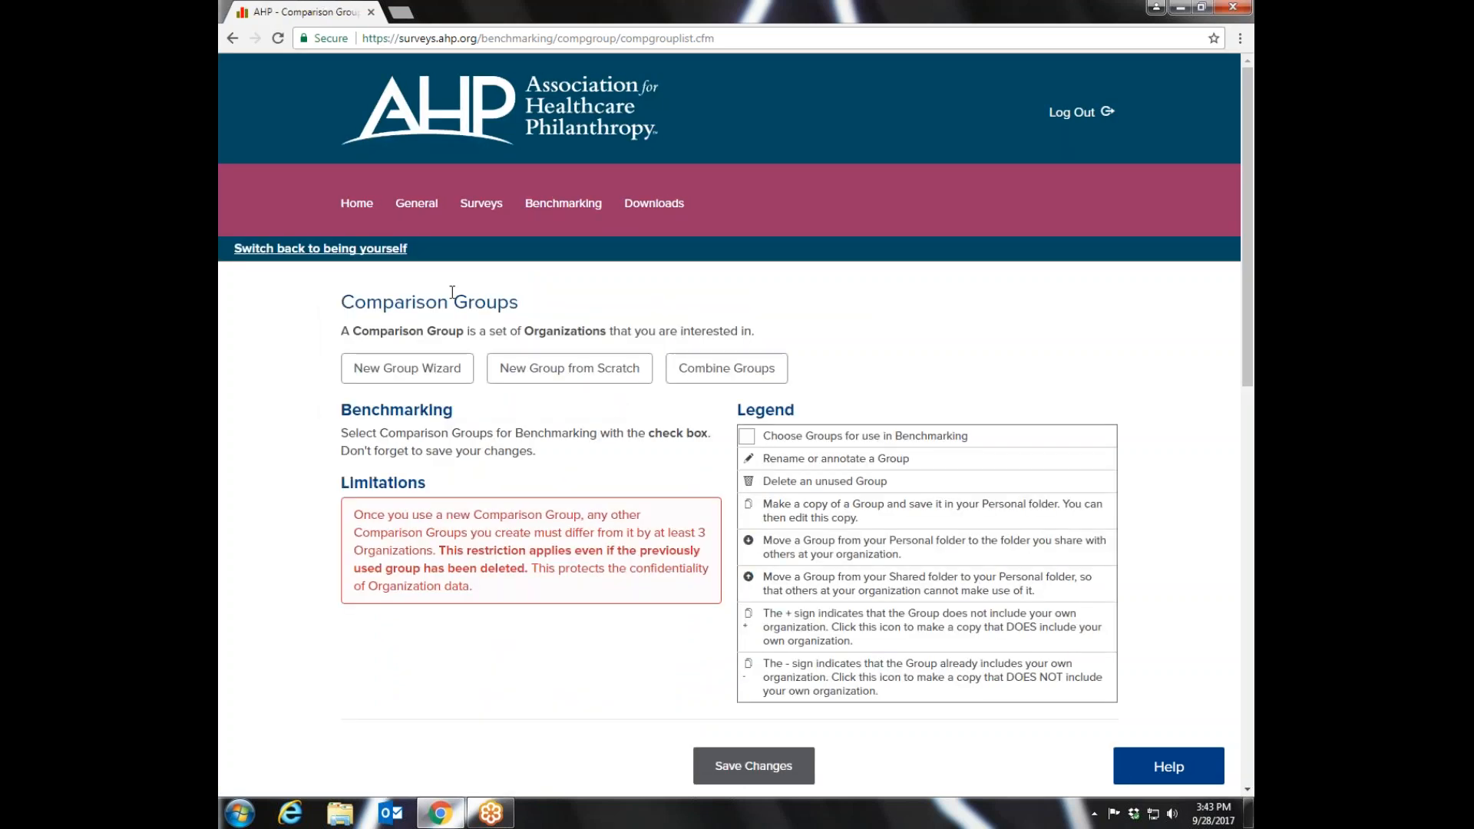
left_click_drag(1239, 231, 1233, 503)
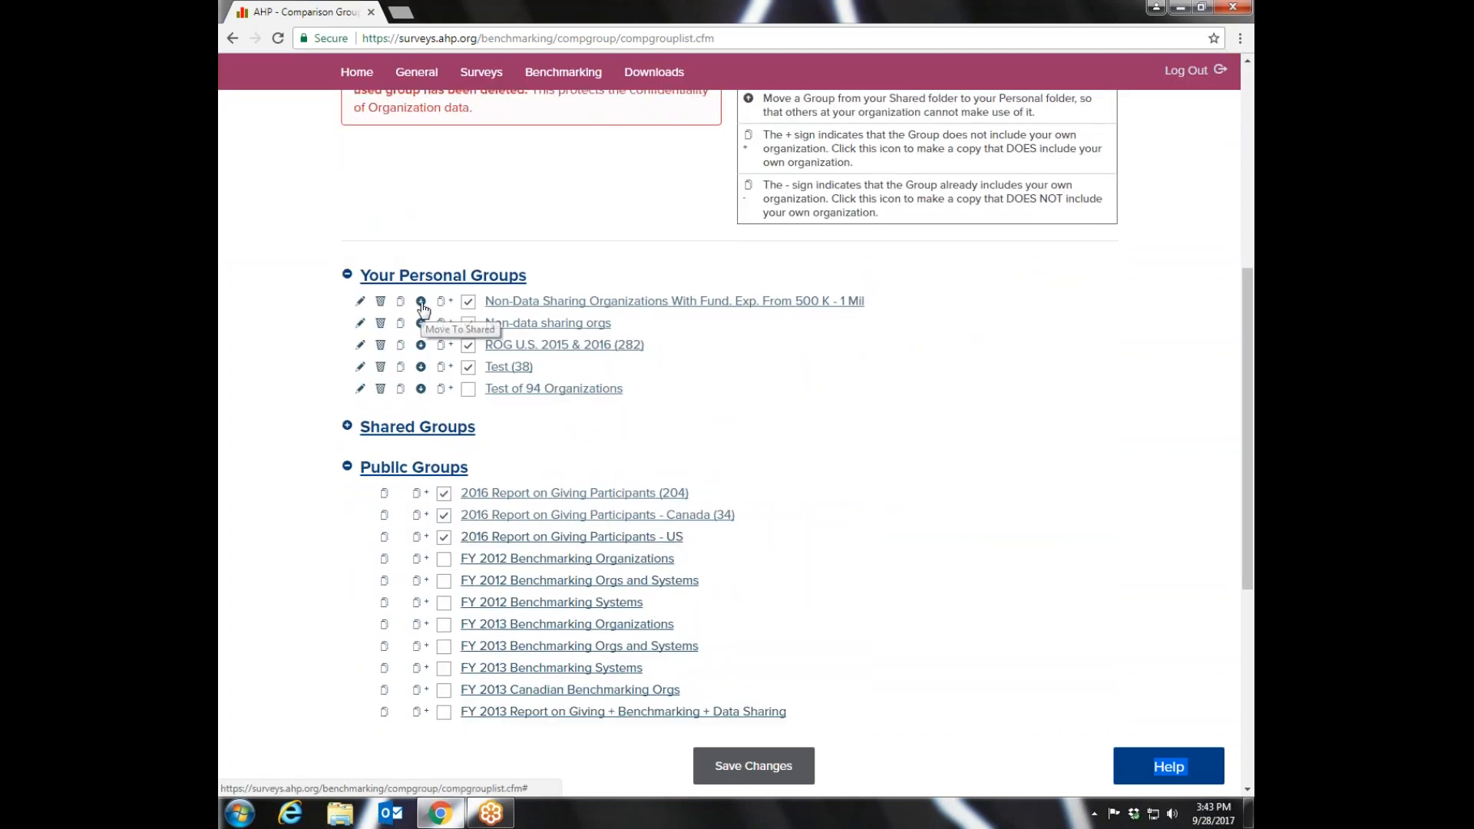
left_click(418, 427)
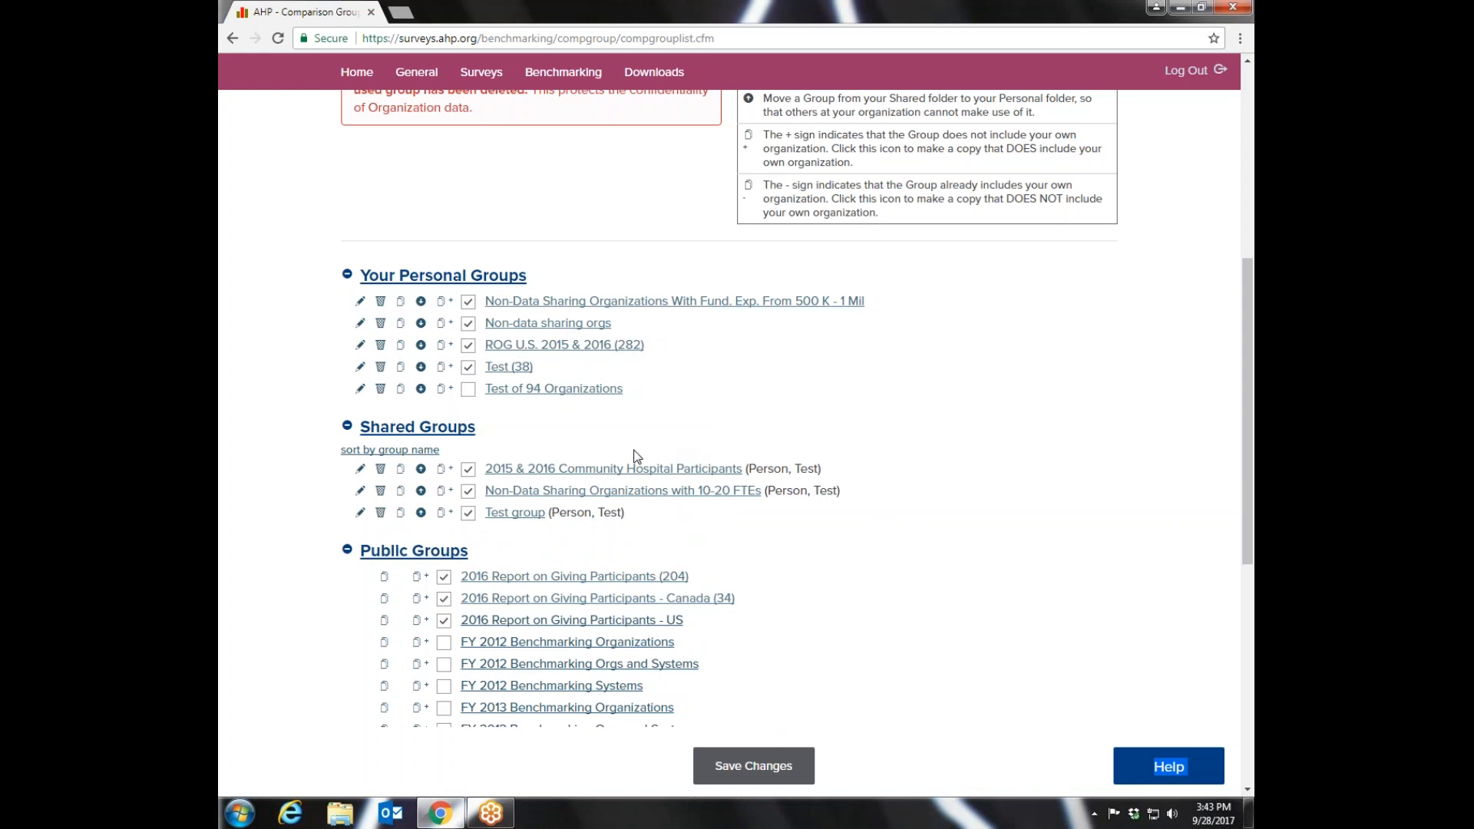
- Move the 2015 & 2016 Community Hospital Participants group back to the personal groups and expand Shared Groups again
left_click(420, 469)
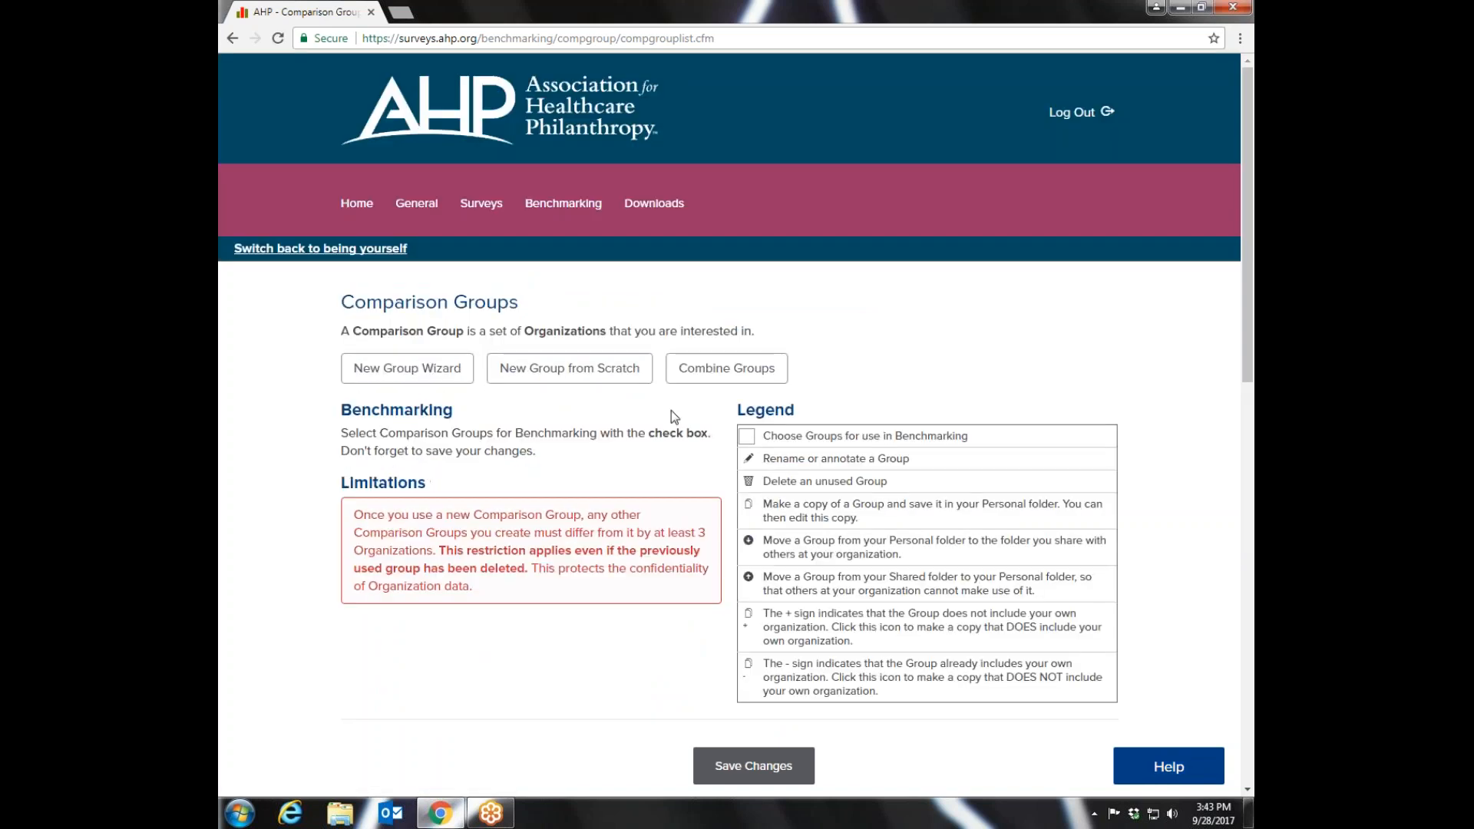
scroll(1246, 267, "down", 7)
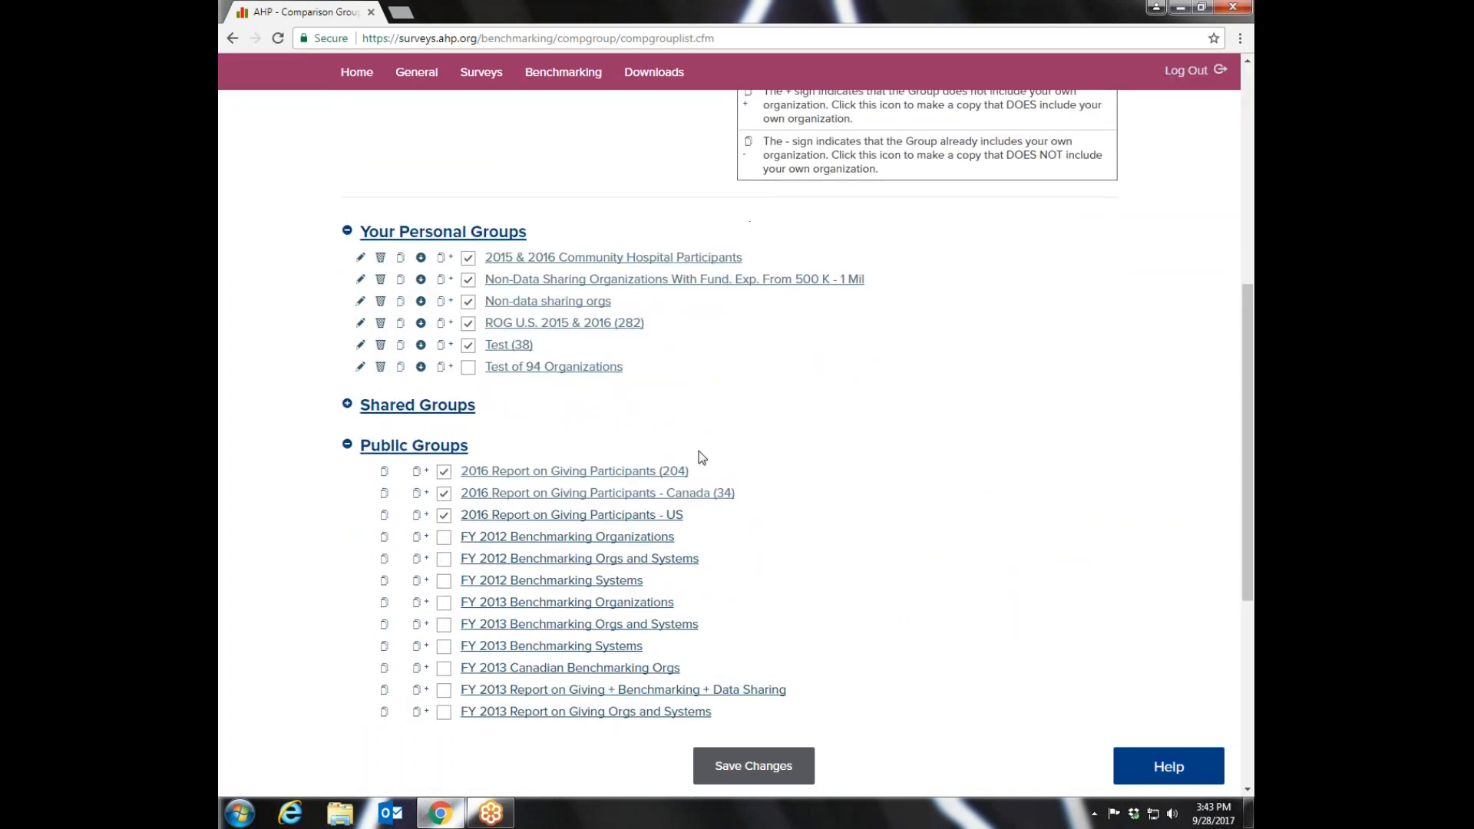
left_click(418, 406)
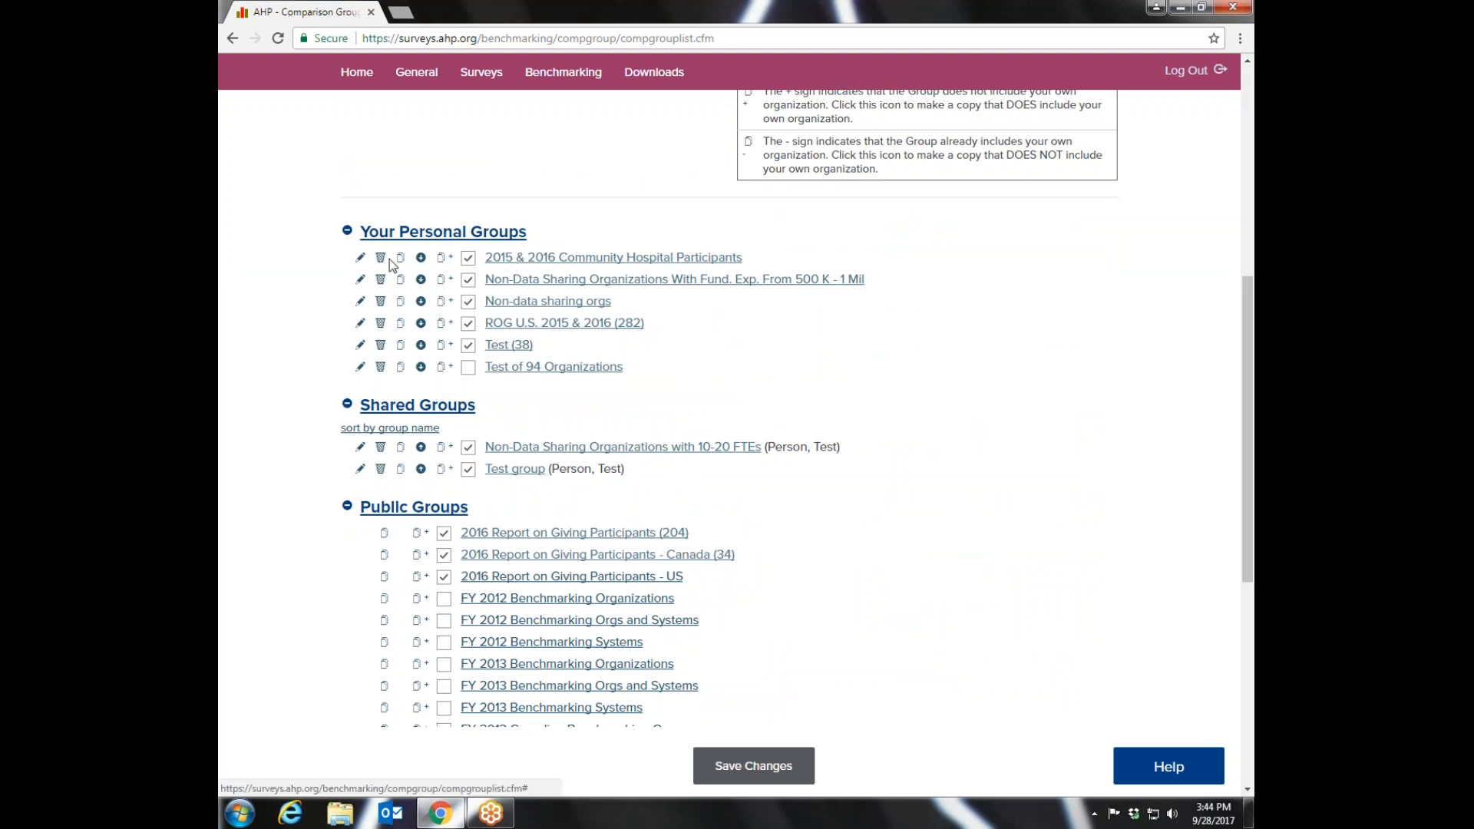
- Open the 2015 & 2016 Community Hospital Participants group, then go to the Predefined Reports list and look through it
left_click(525, 266)
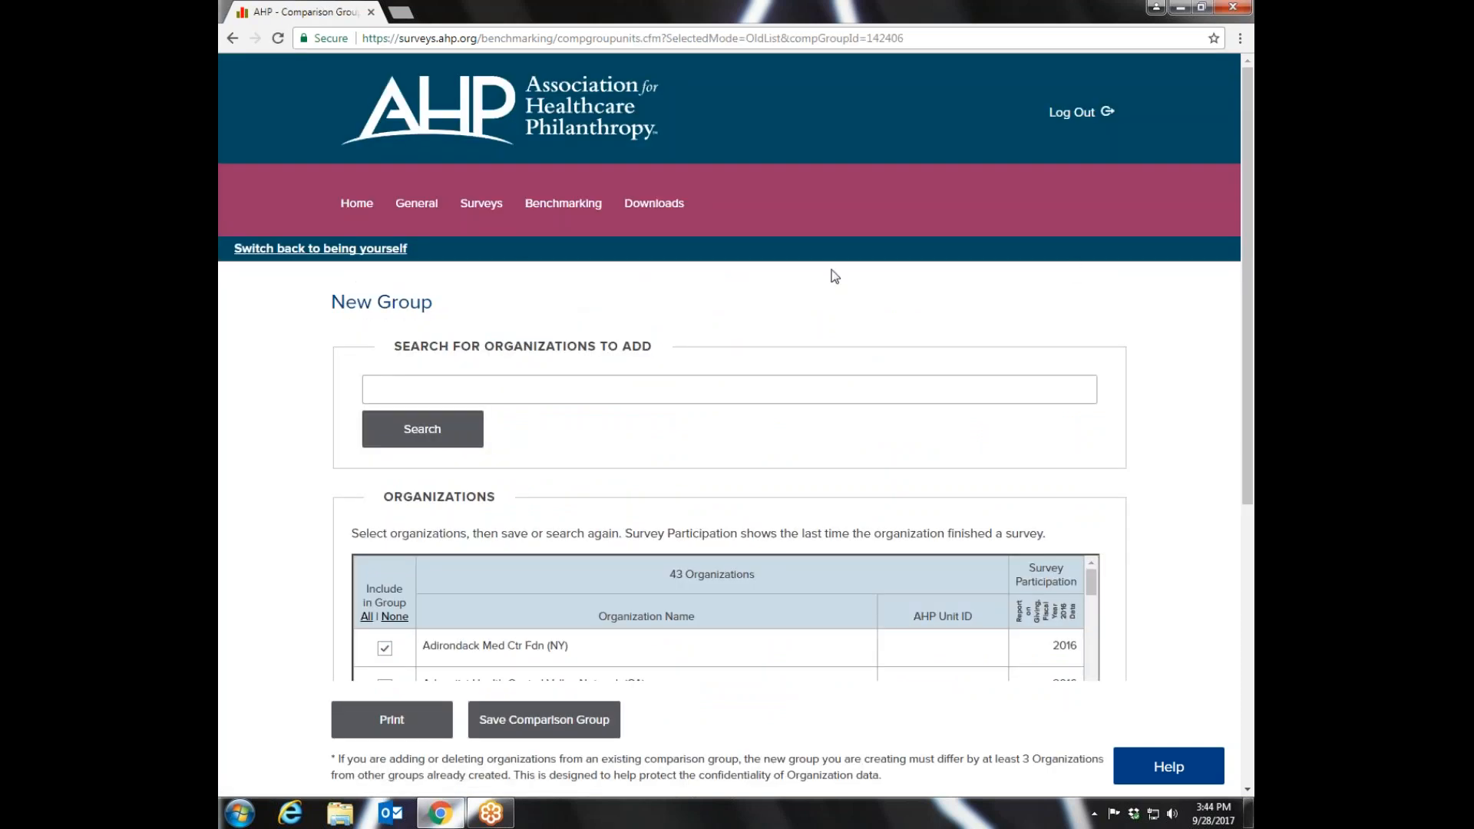
mouse_move(563, 204)
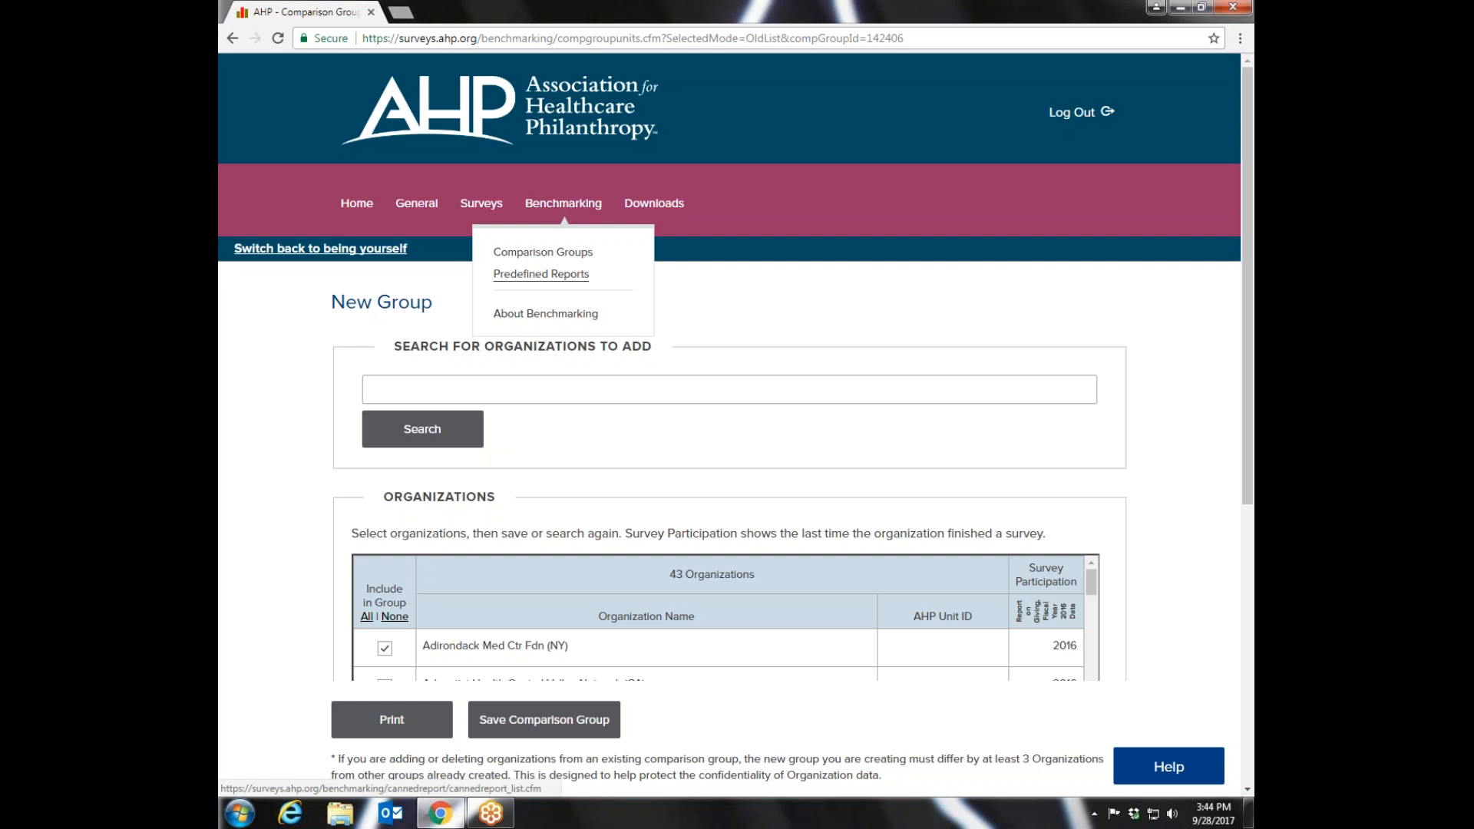
left_click(541, 274)
scroll(1248, 355, "down", 1)
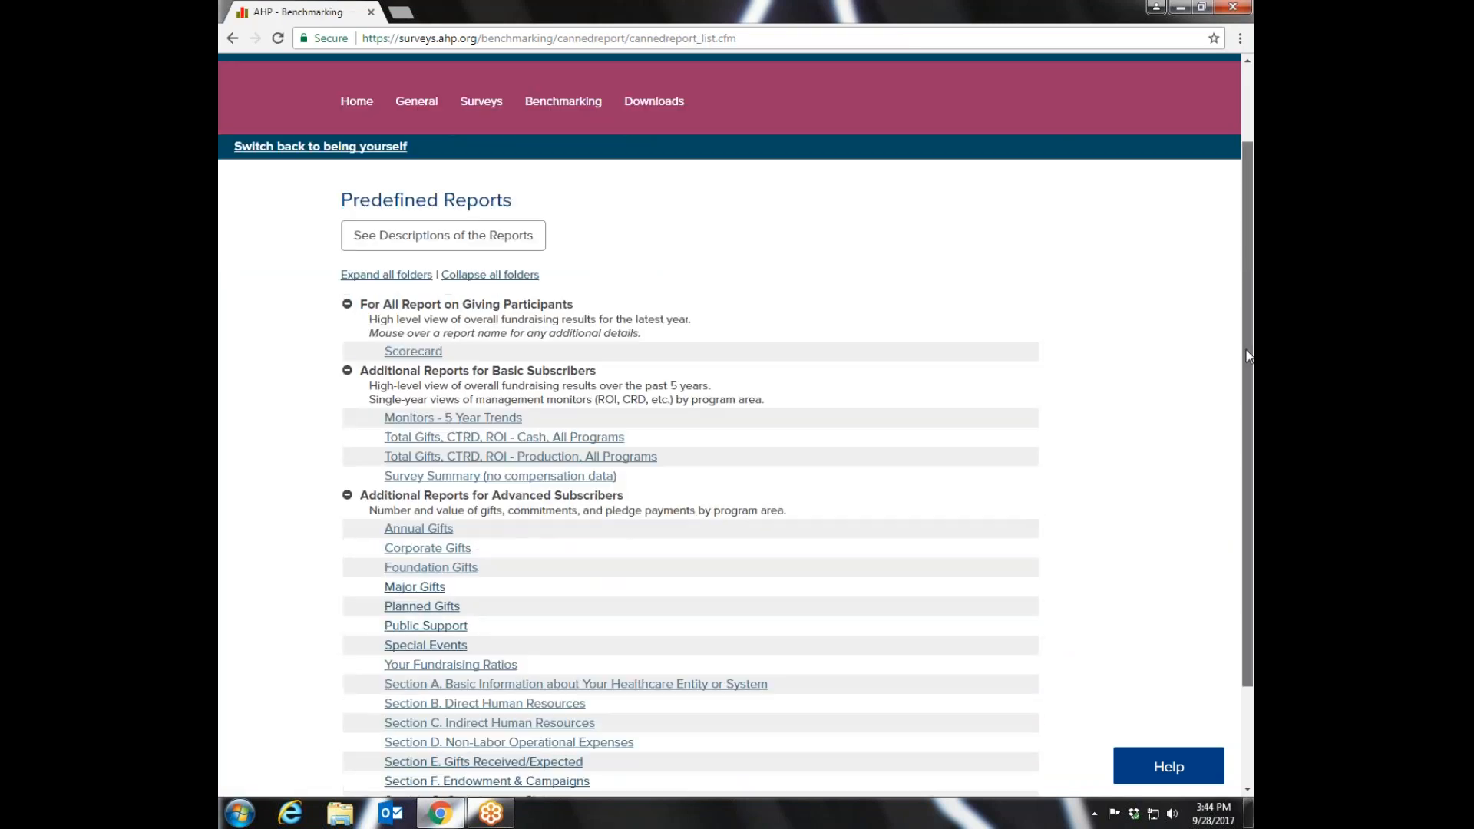
scroll(1247, 355, "down", 2)
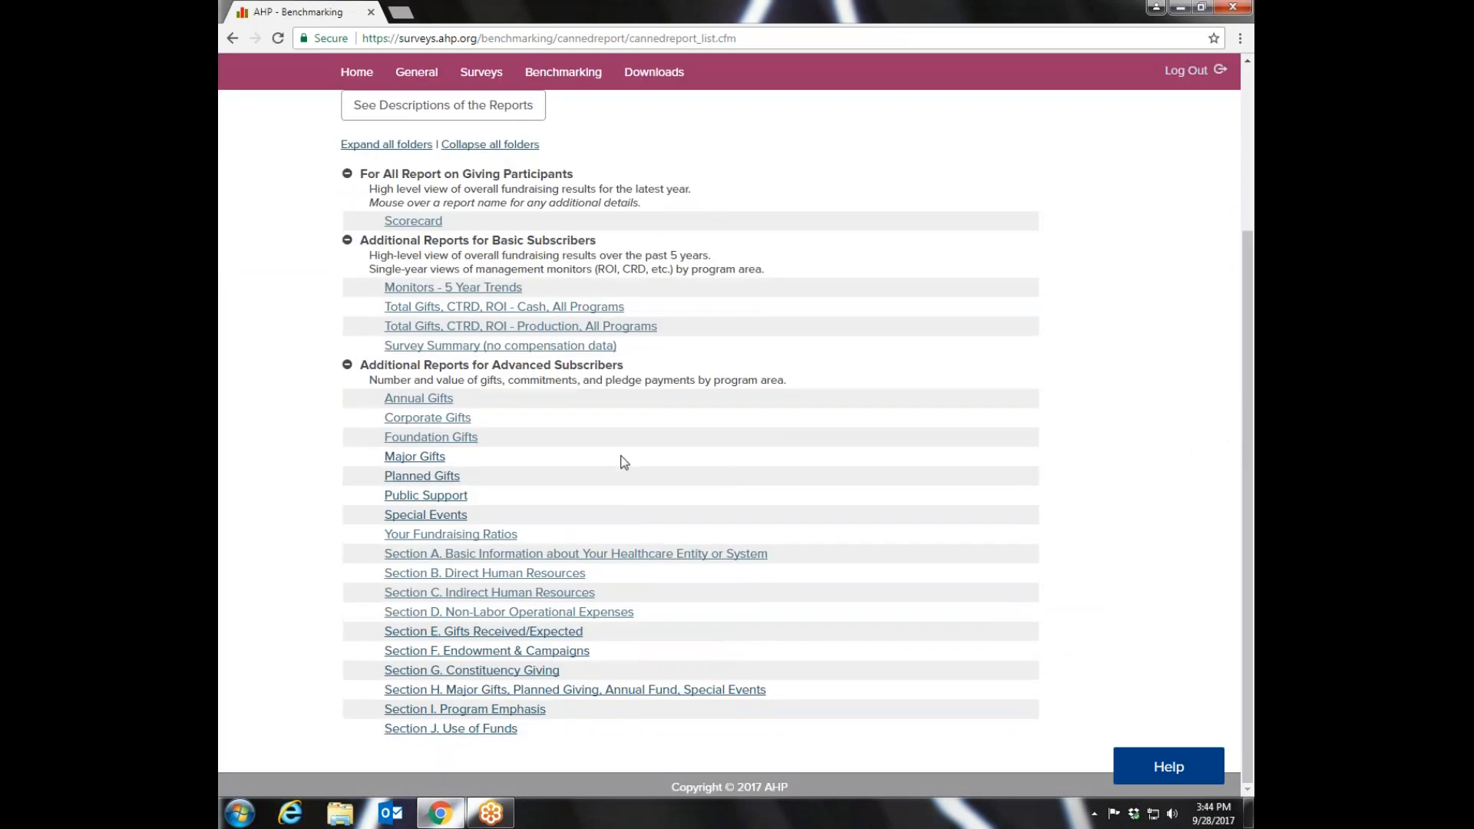
- Open the Monitors - 5 Year Trends report parameters and select 2015 & 2016 Community Hospital Participants as the comparison group
mouse_move(439, 295)
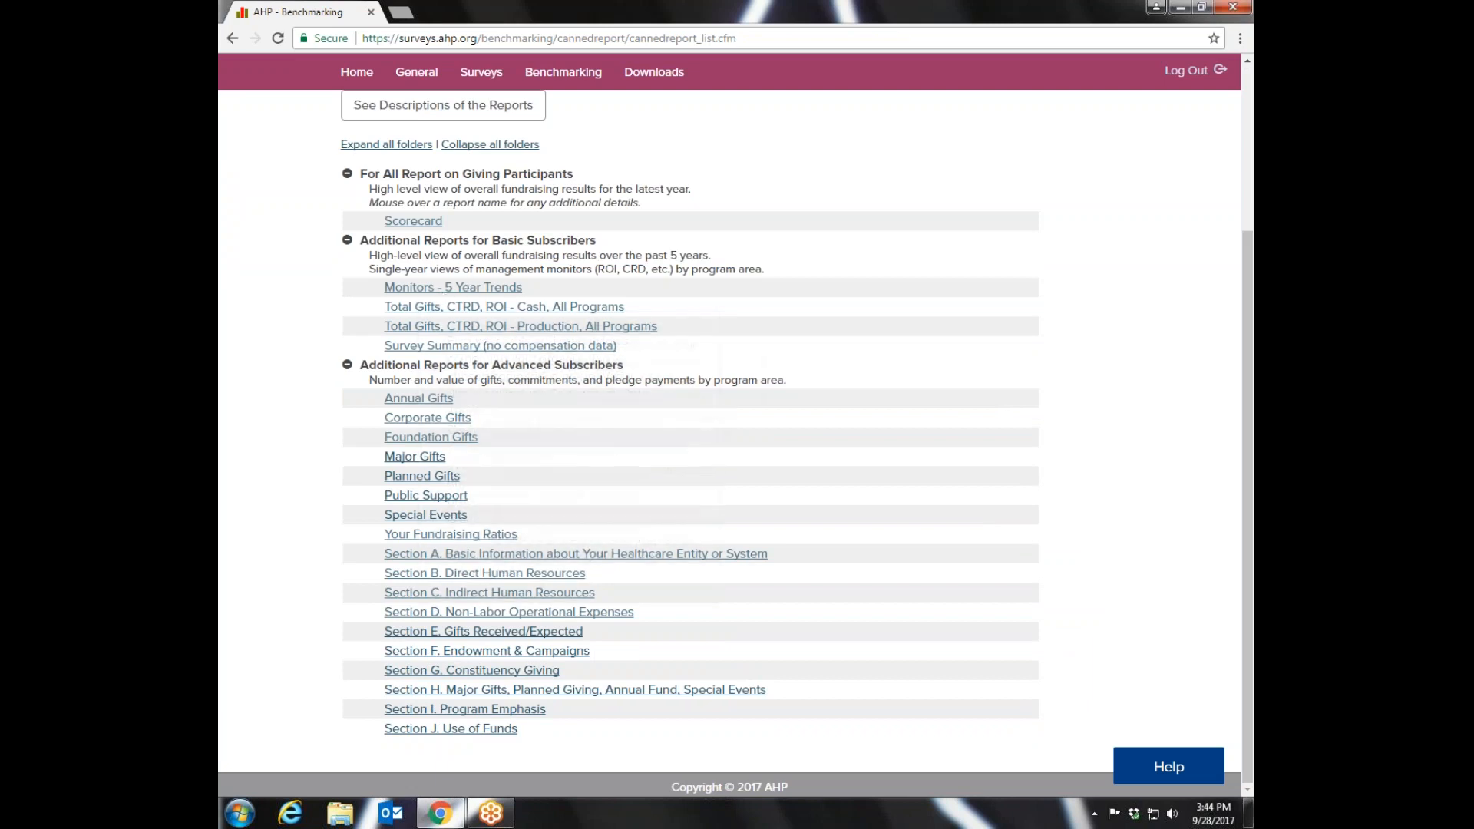
left_click(415, 289)
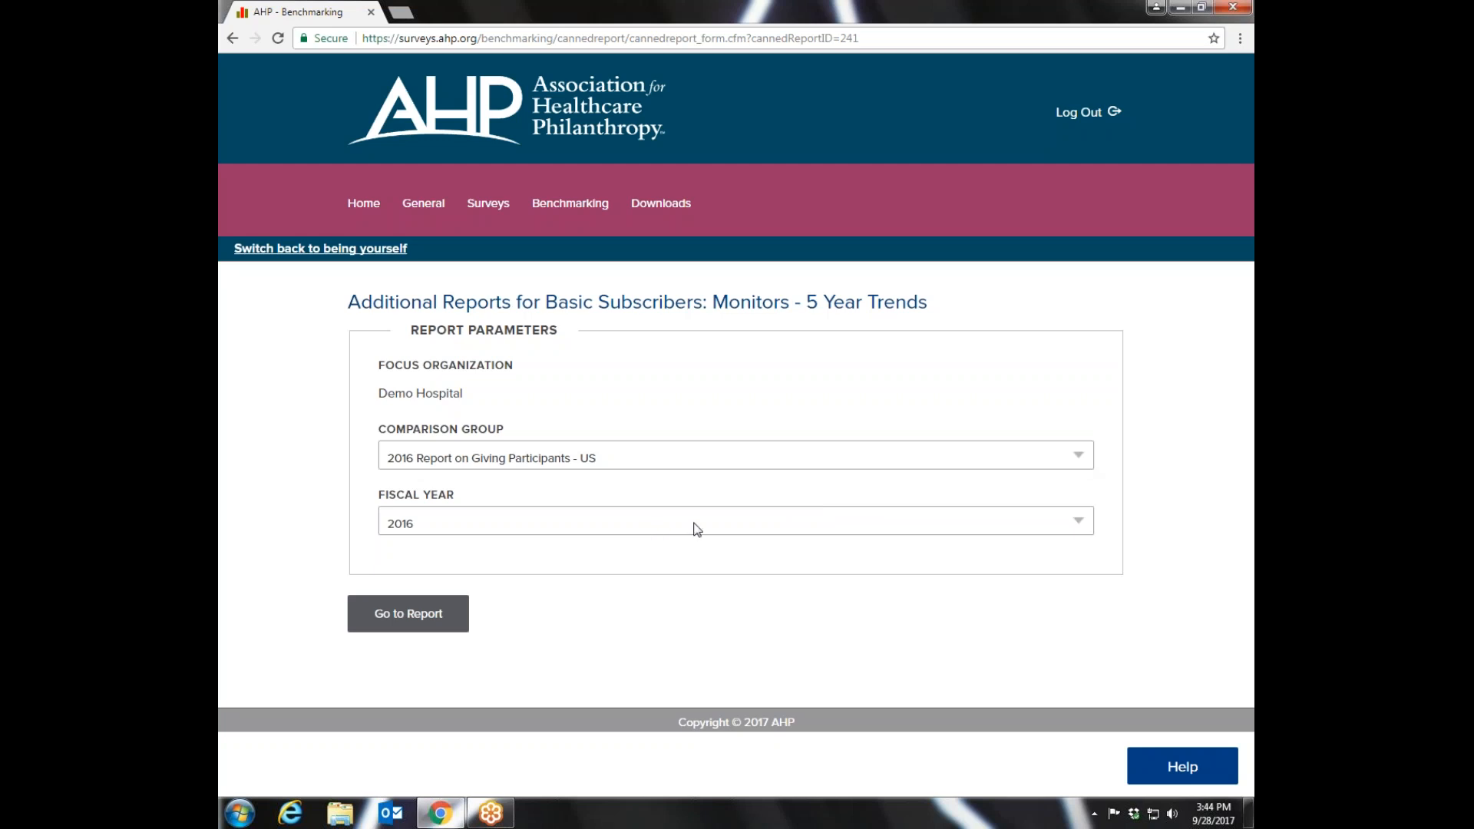
left_click(1080, 458)
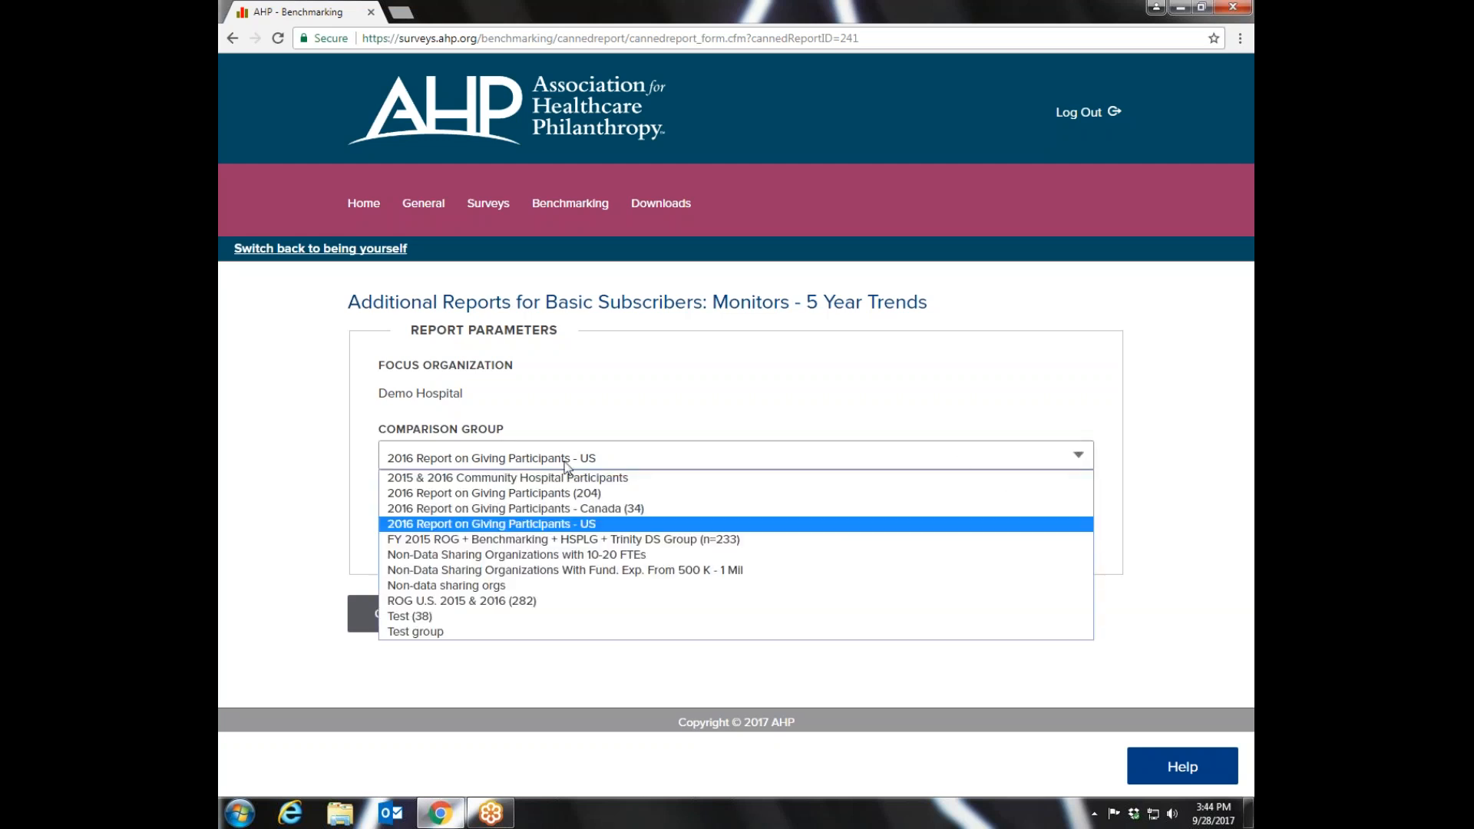
left_click(506, 479)
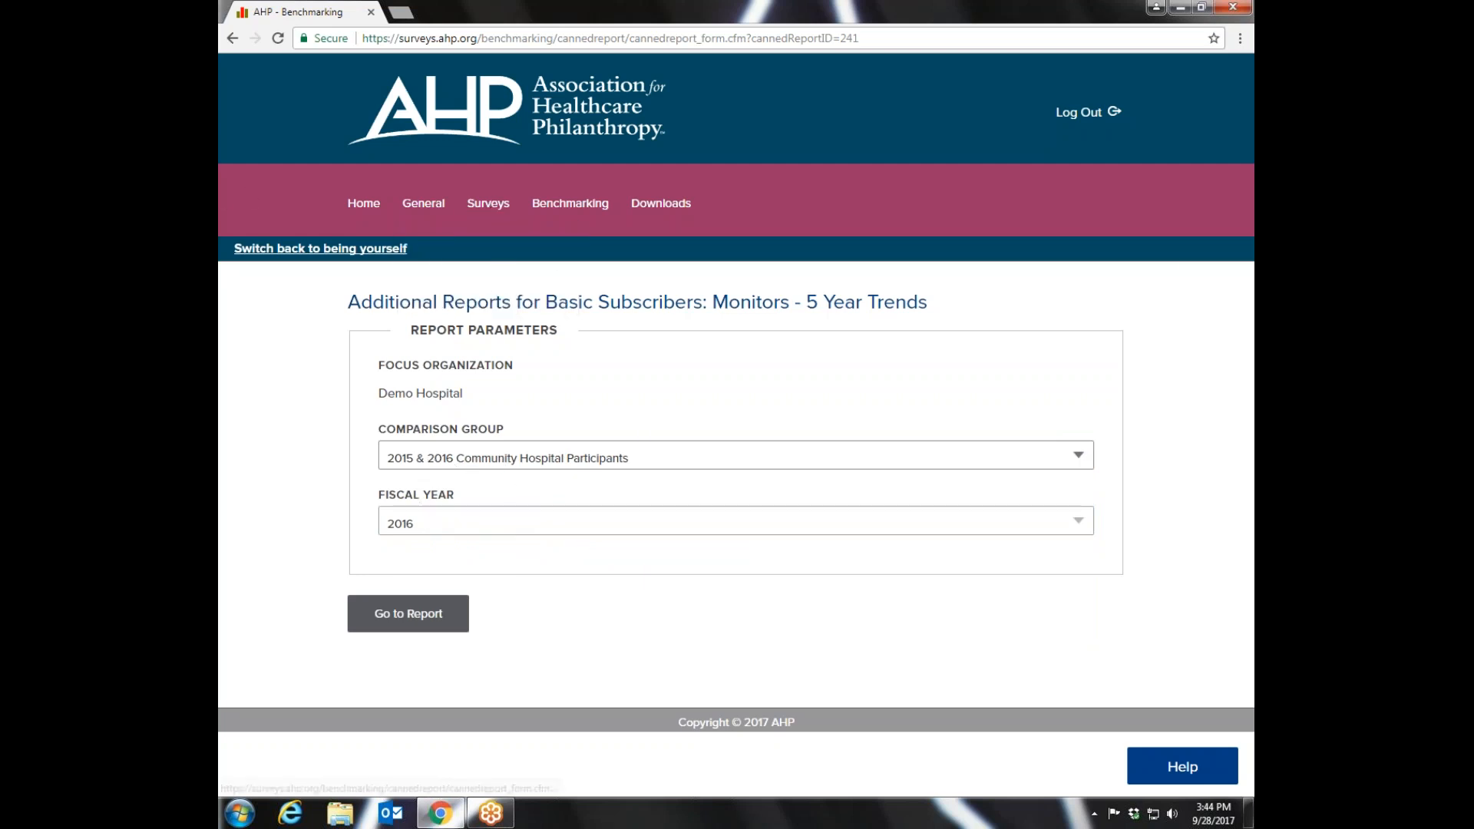
- Open the Section B. Direct Human Resources predefined report and view its slide show for the 2015 & 2016 Community Hospital Participants group
mouse_move(571, 206)
left_click(552, 255)
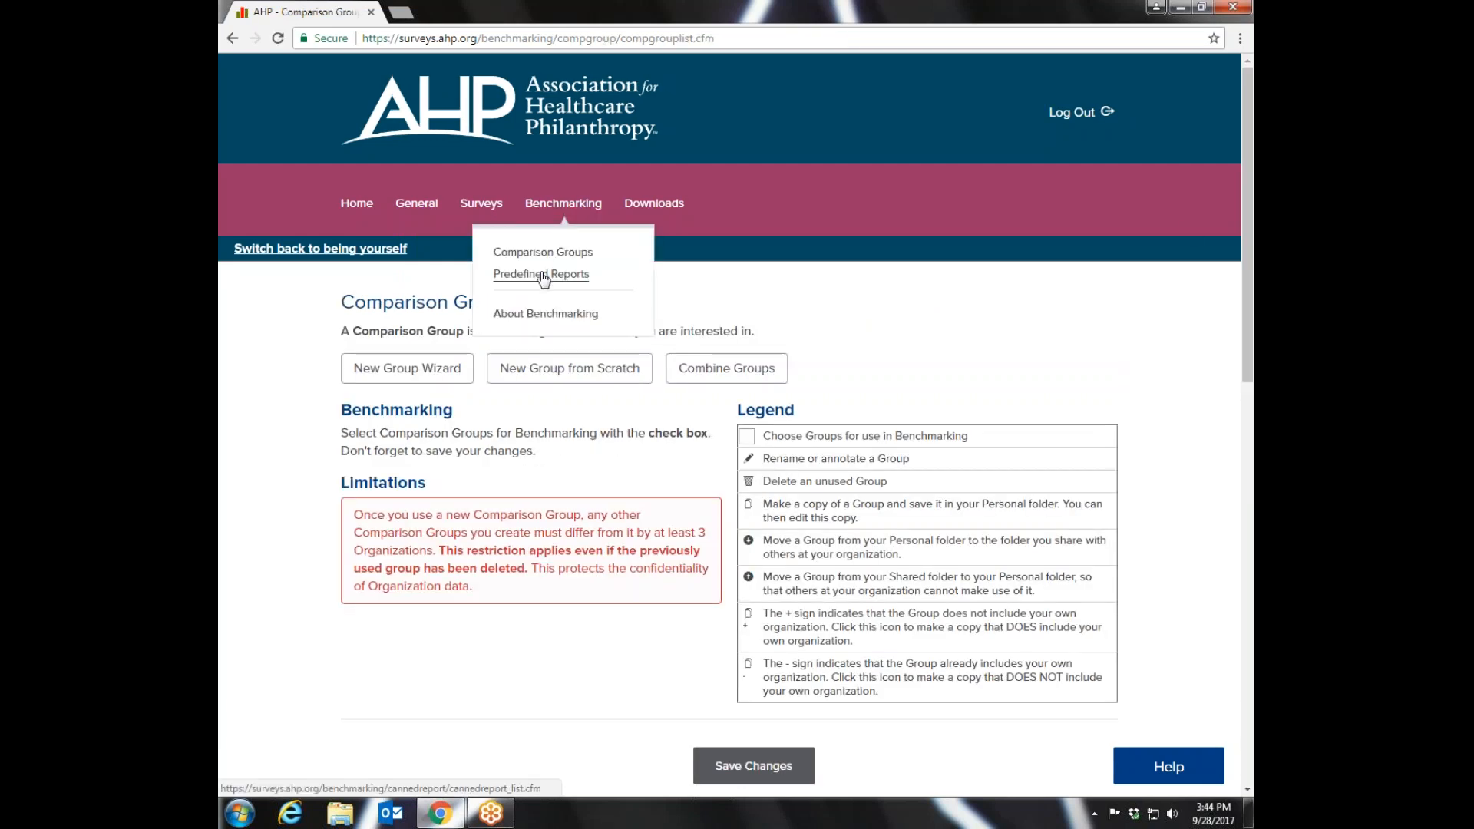
left_click(544, 275)
scroll(819, 475, "down", 3)
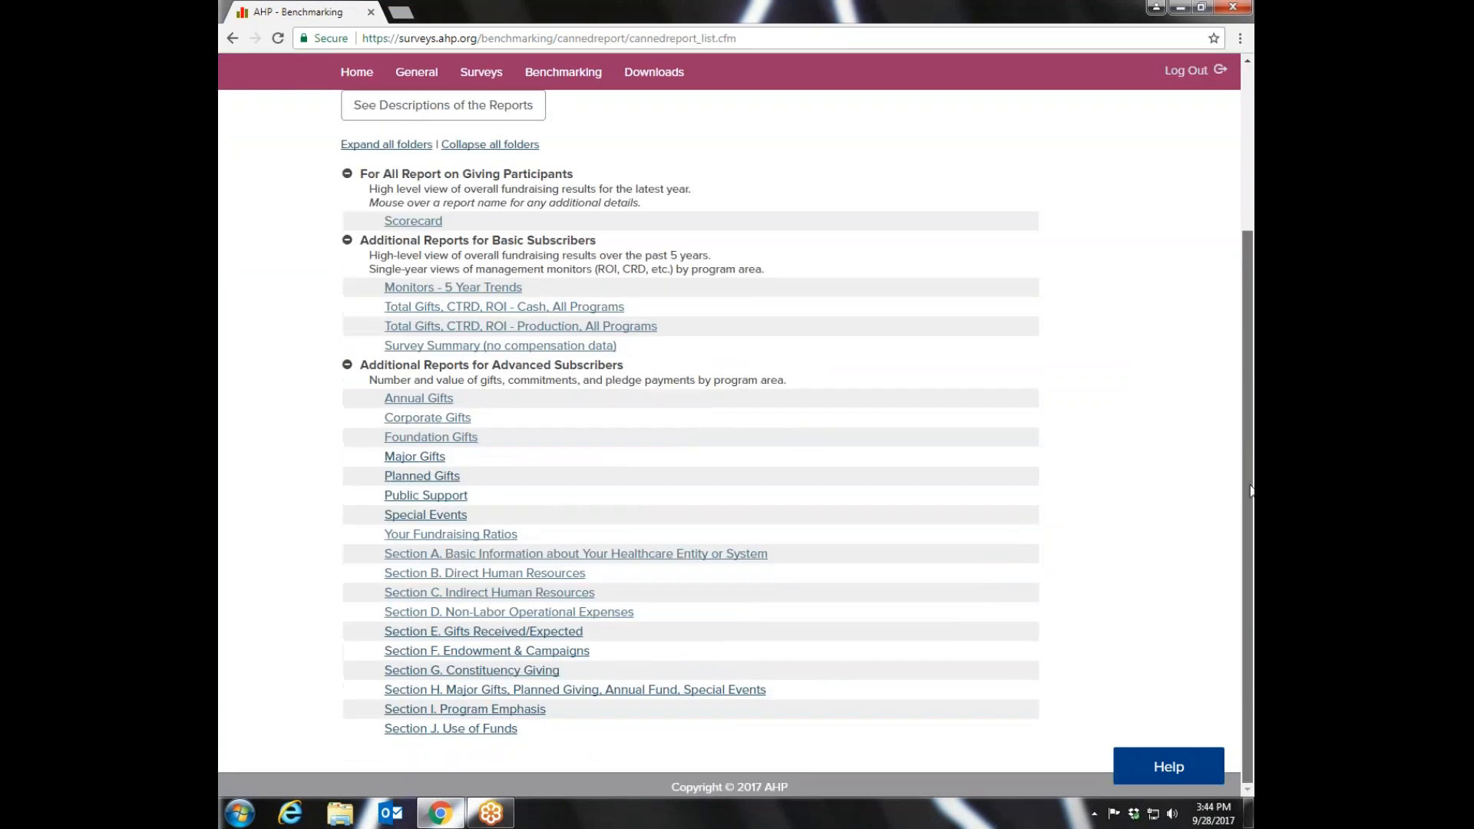
mouse_move(429, 545)
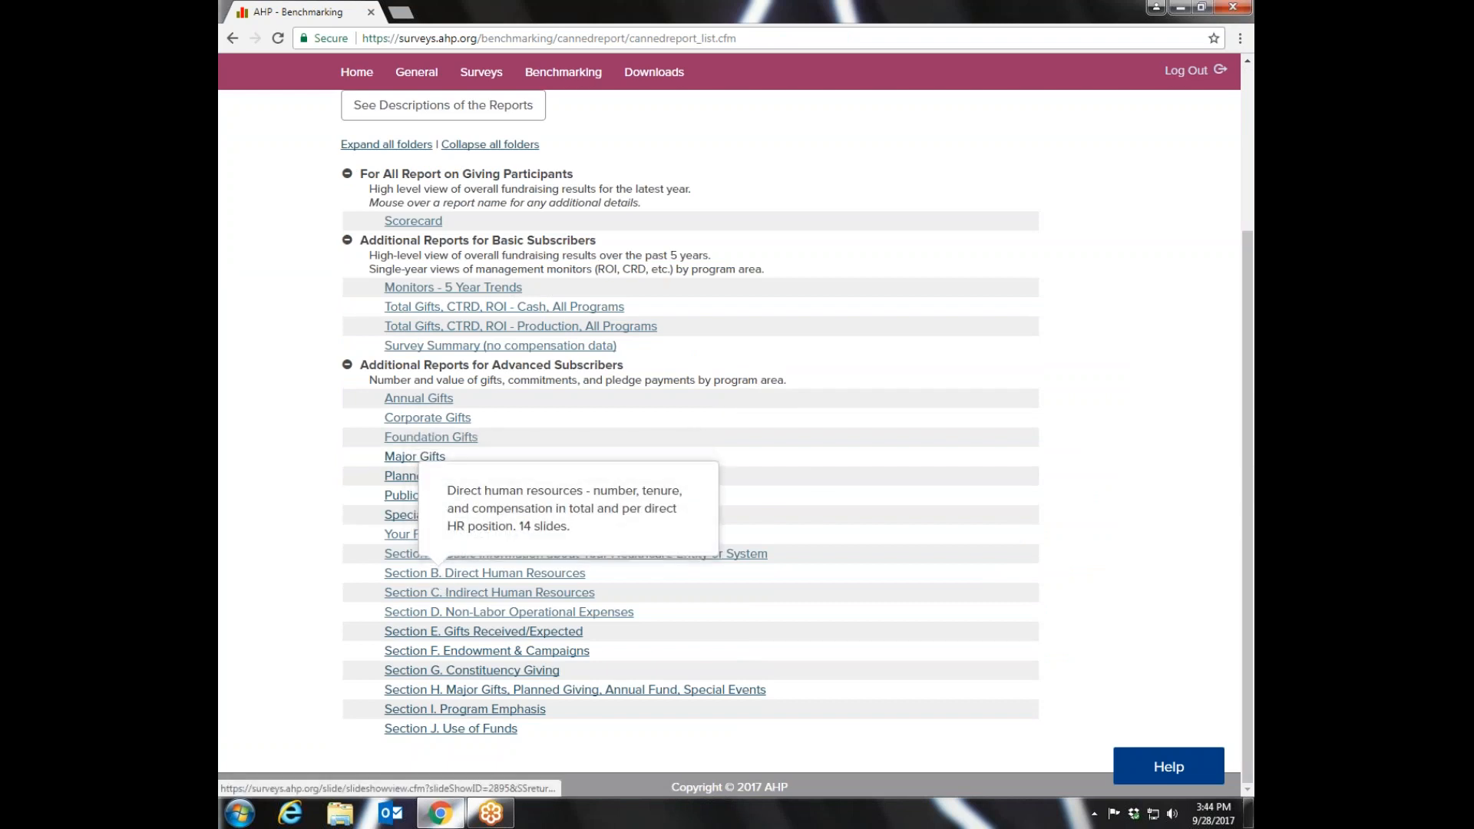
left_click(439, 576)
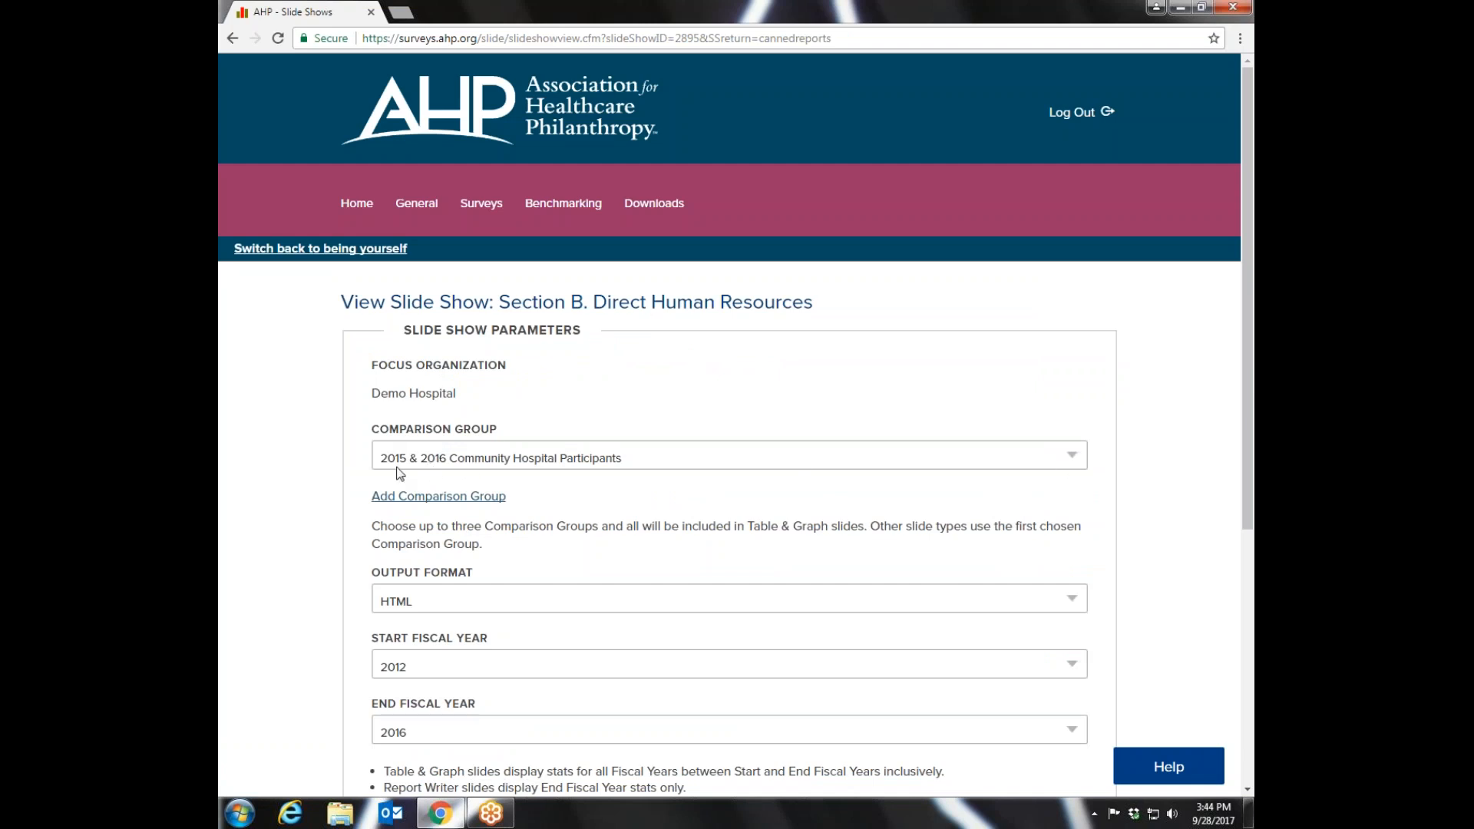
left_click_drag(1247, 376, 1248, 613)
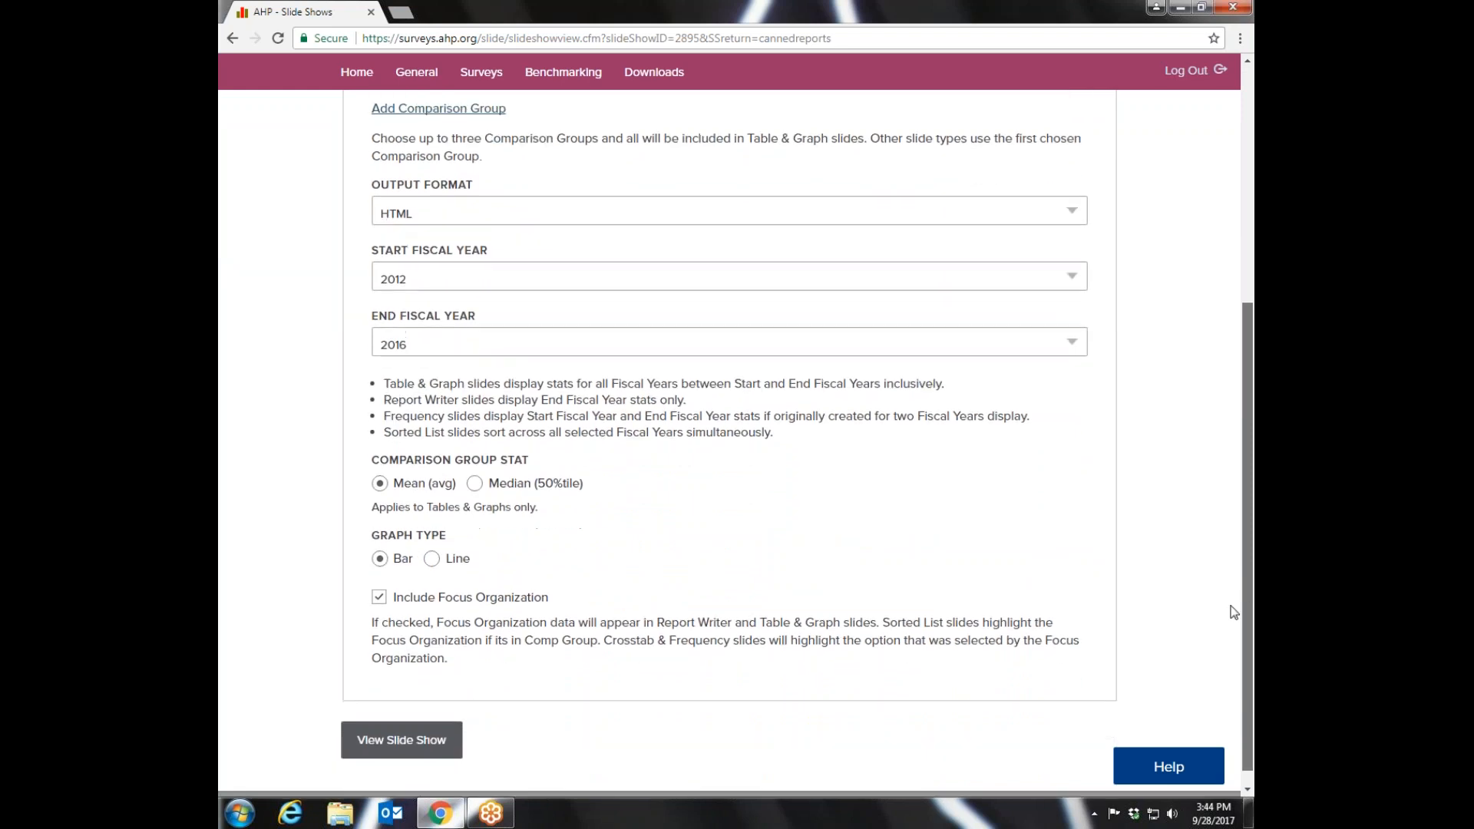
left_click(393, 741)
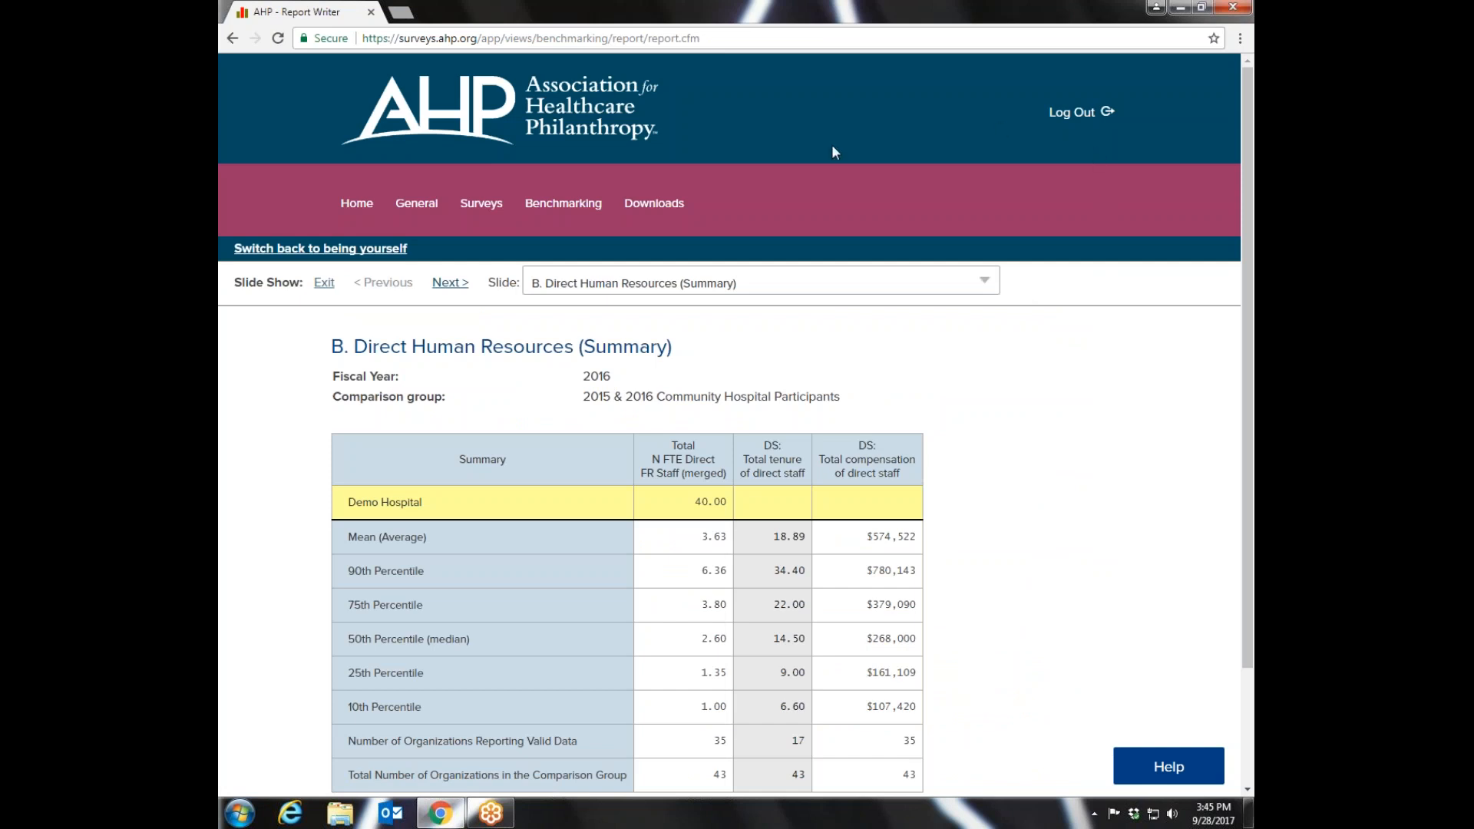
- Return to the slide show parameters, set the start fiscal year to 2015 and view the slide show again
left_click(230, 39)
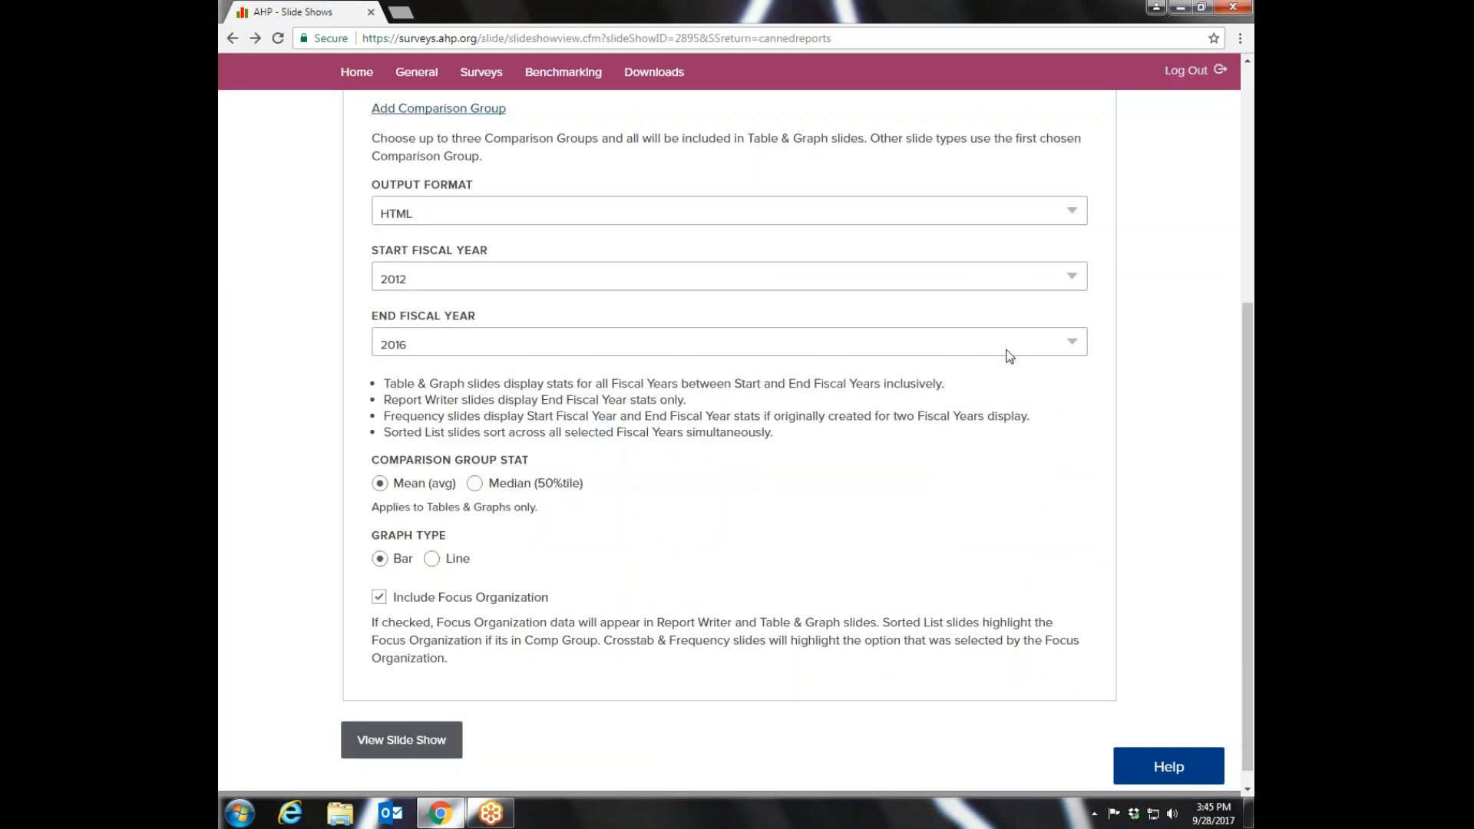
left_click(1073, 276)
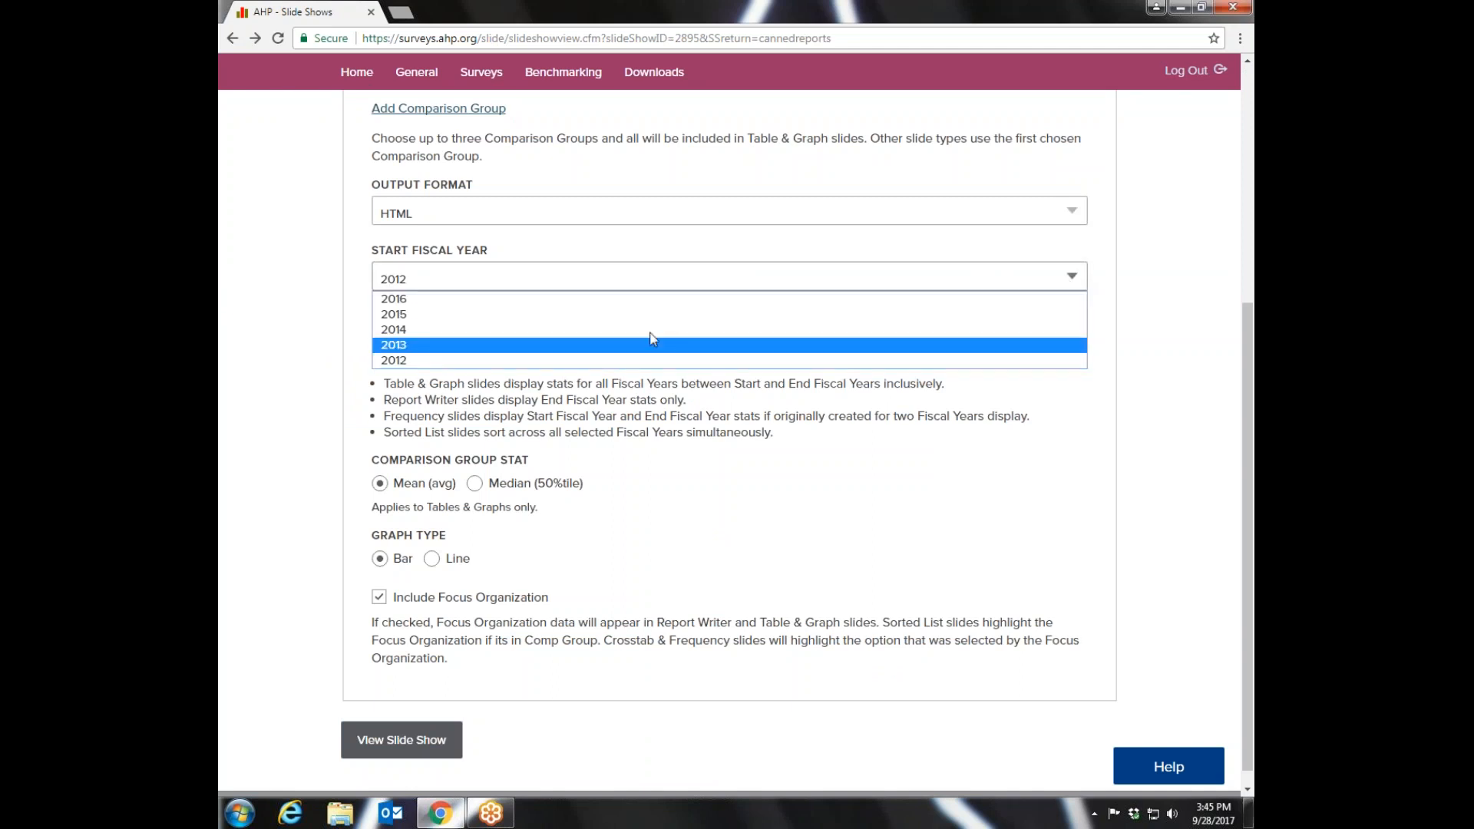
left_click(603, 316)
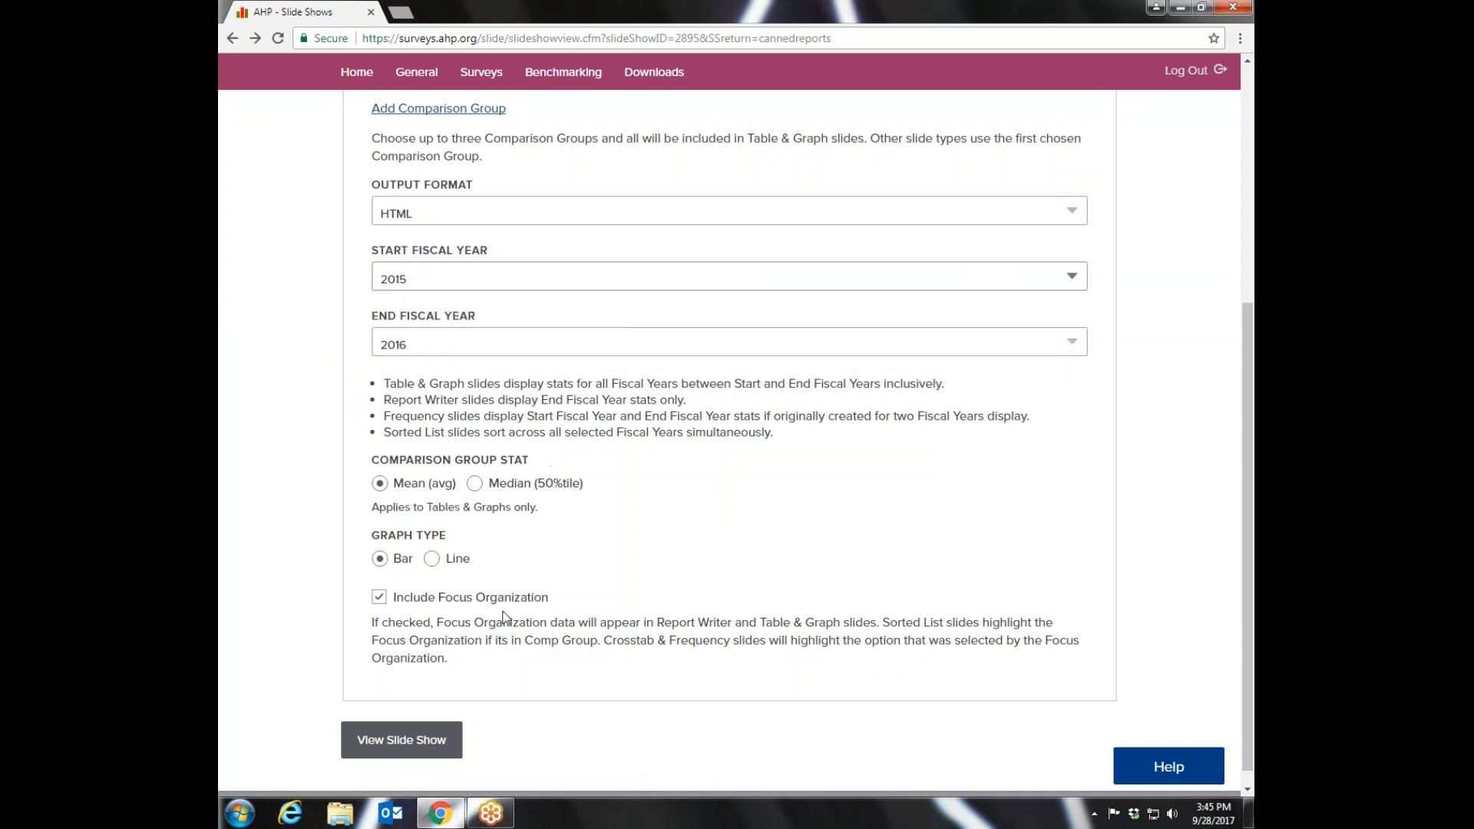
left_click(393, 750)
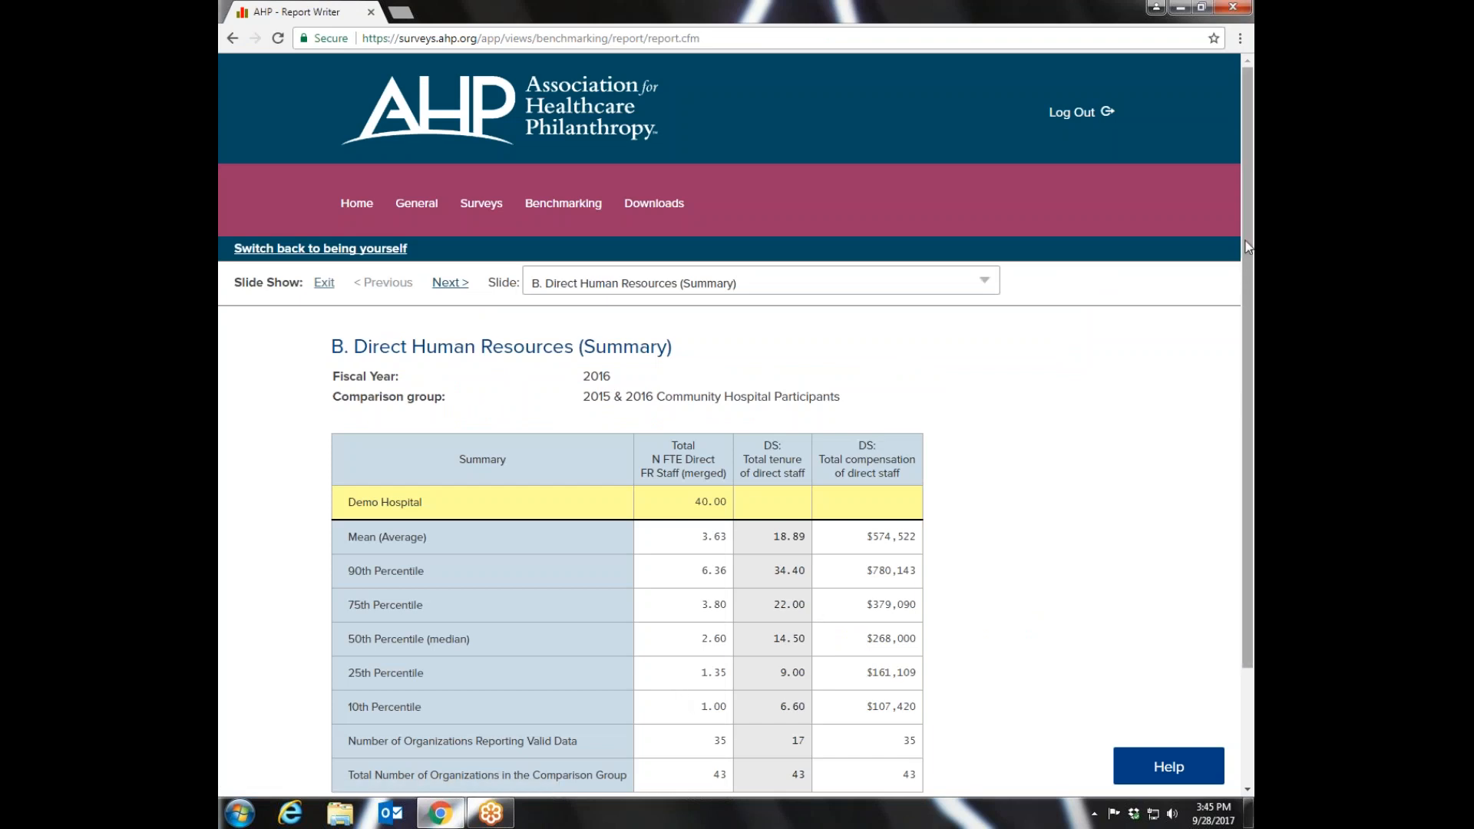
- Review the Direct Human Resources summary and combined compensation slides, and advance to the estimated direct FTE slide
left_click_drag(1249, 246, 1252, 370)
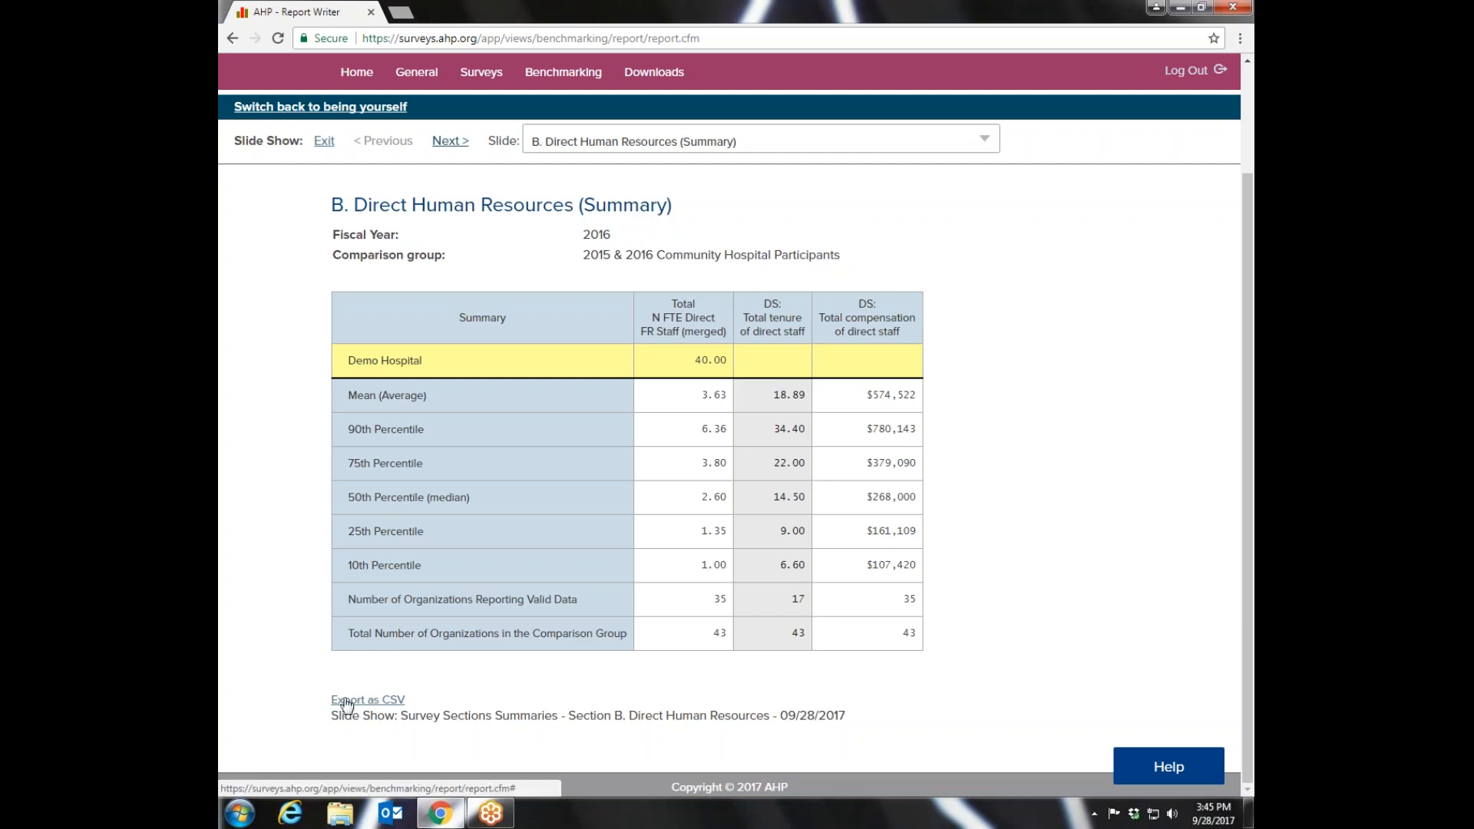
left_click(446, 143)
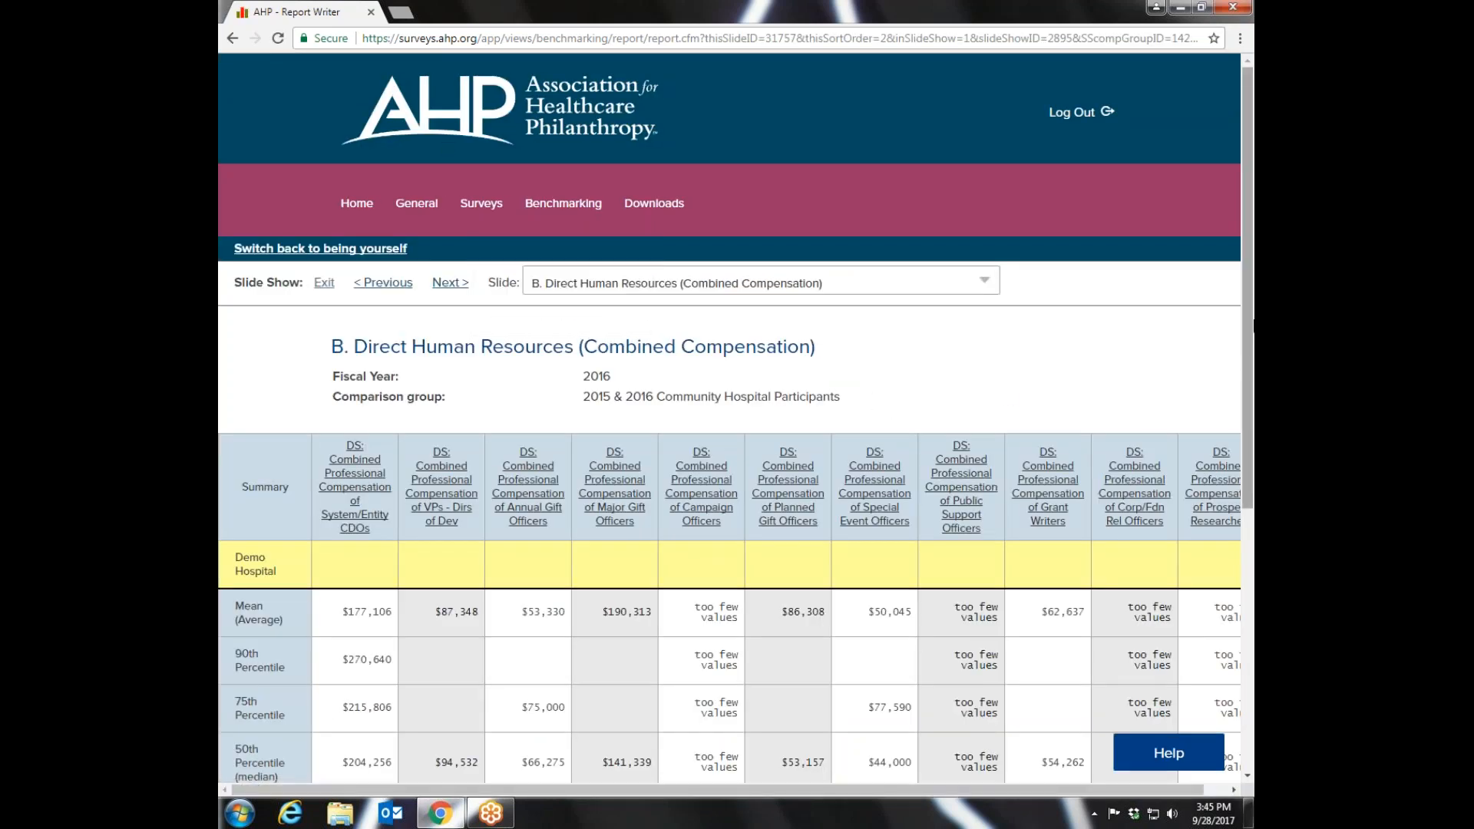
left_click_drag(1250, 294, 1246, 496)
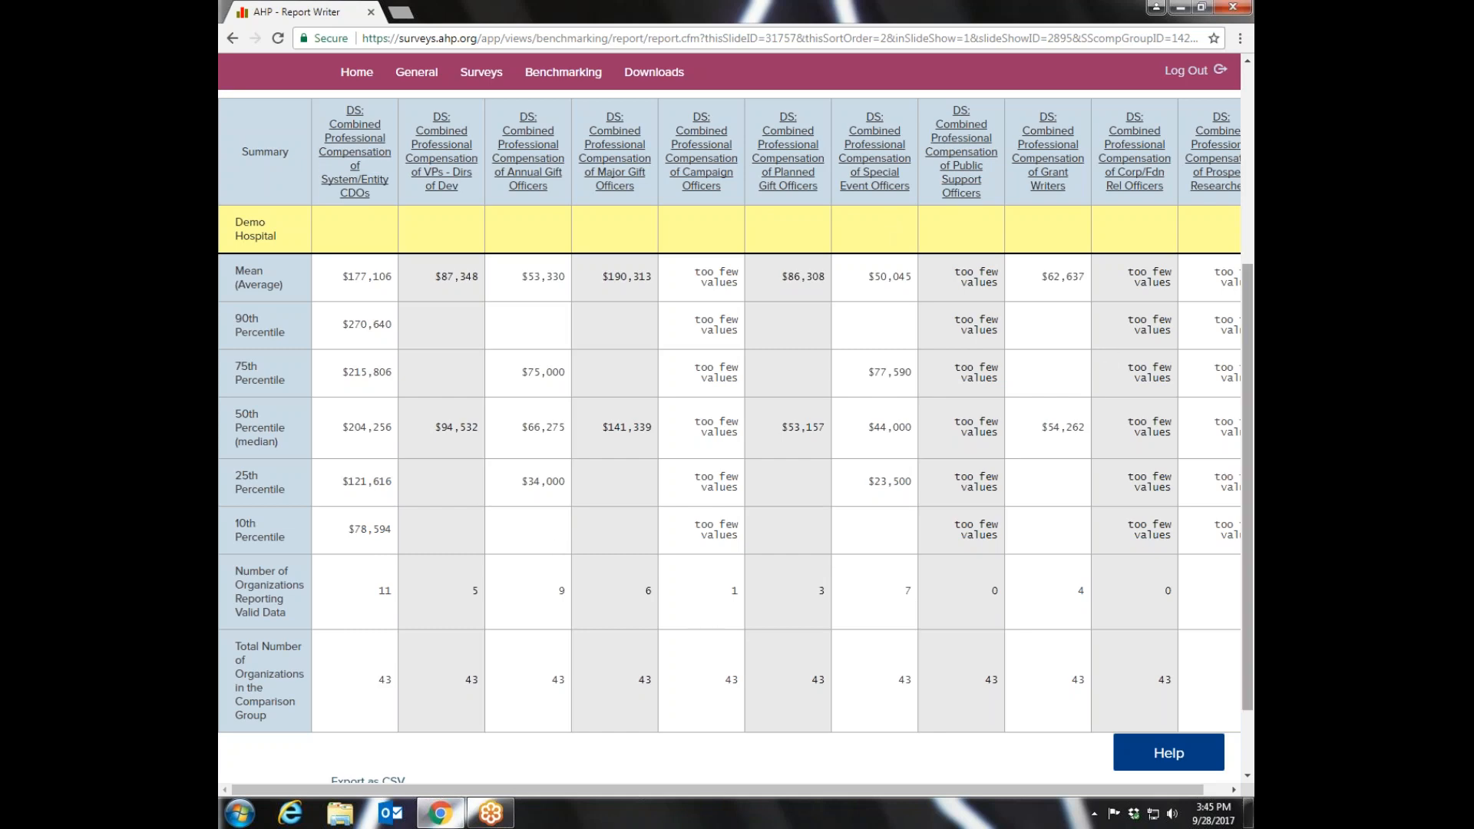
left_click_drag(1252, 492, 1238, 296)
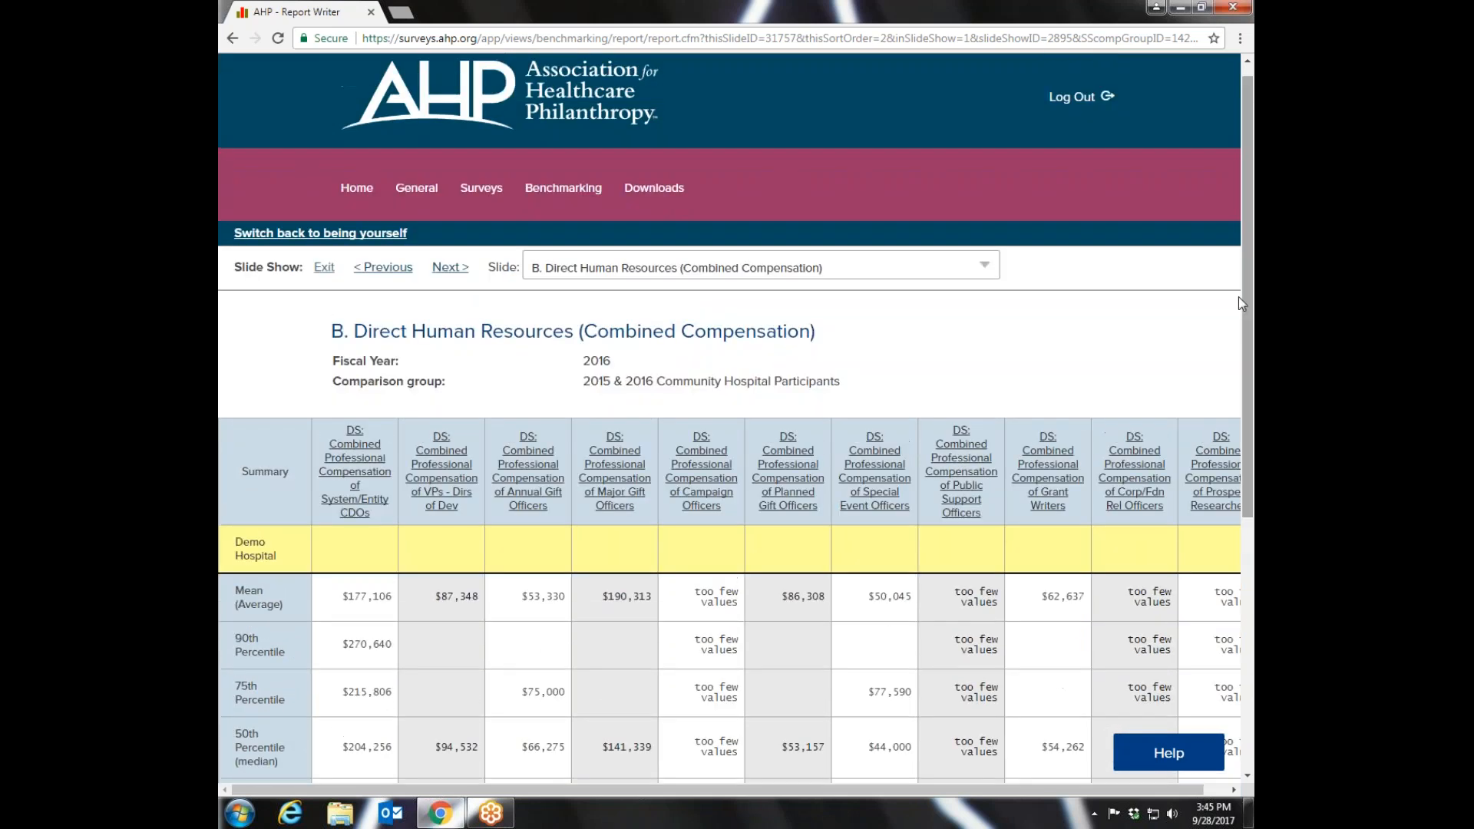
left_click(450, 269)
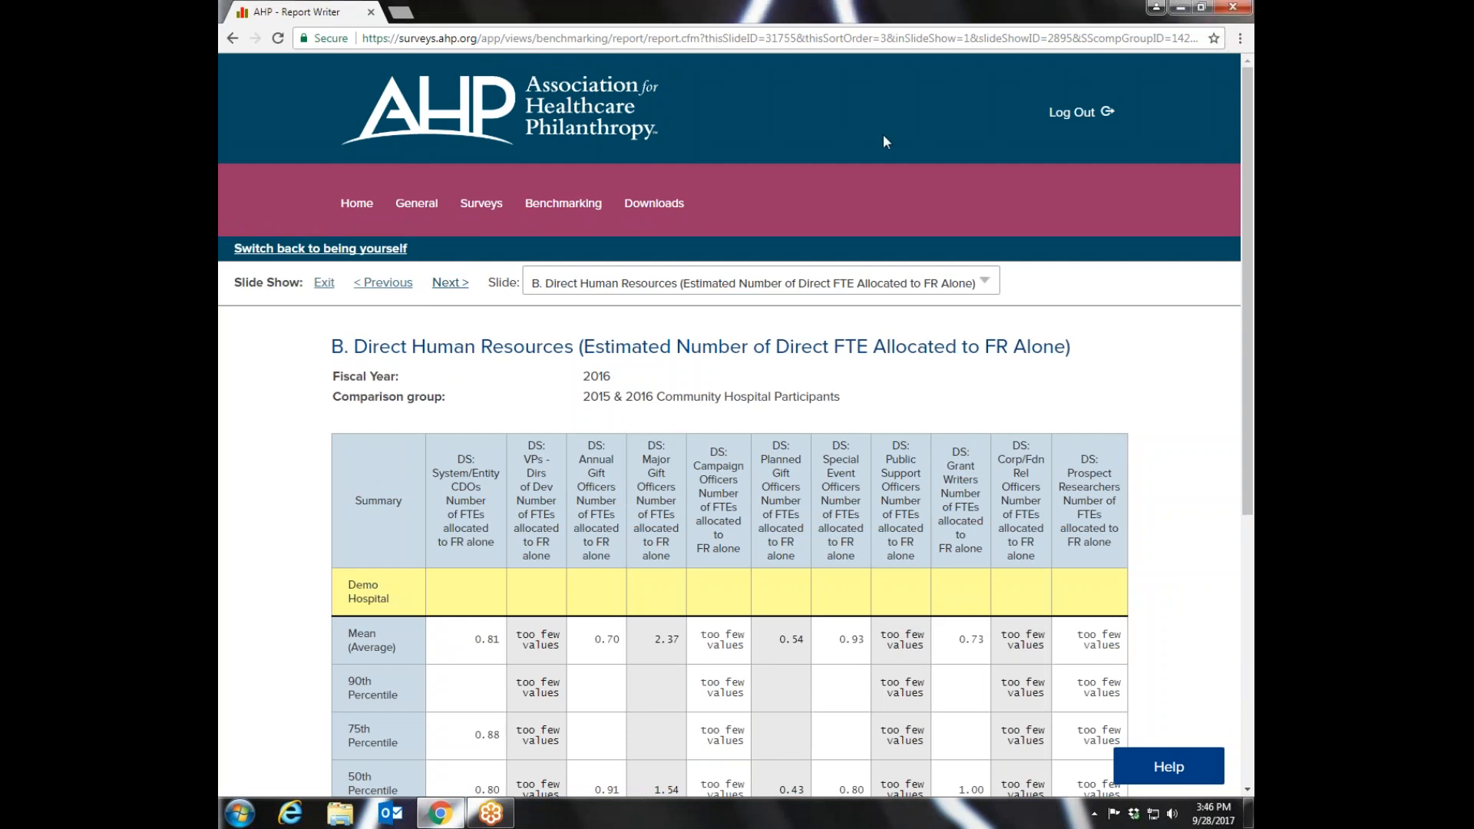
- Leave the slide show for the Predefined Reports list and review the reports offered to each subscriber level
mouse_move(527, 217)
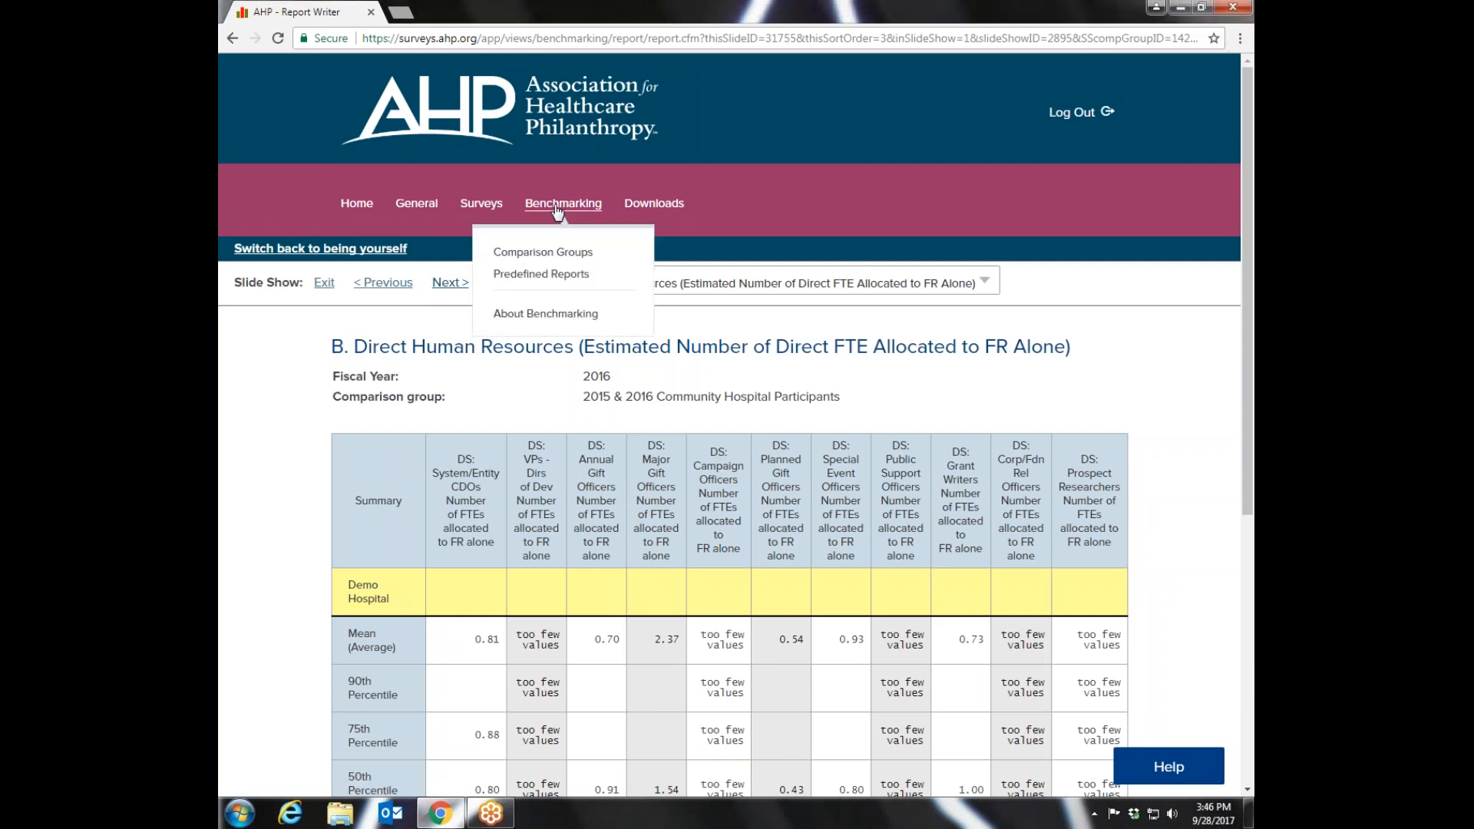
left_click(542, 274)
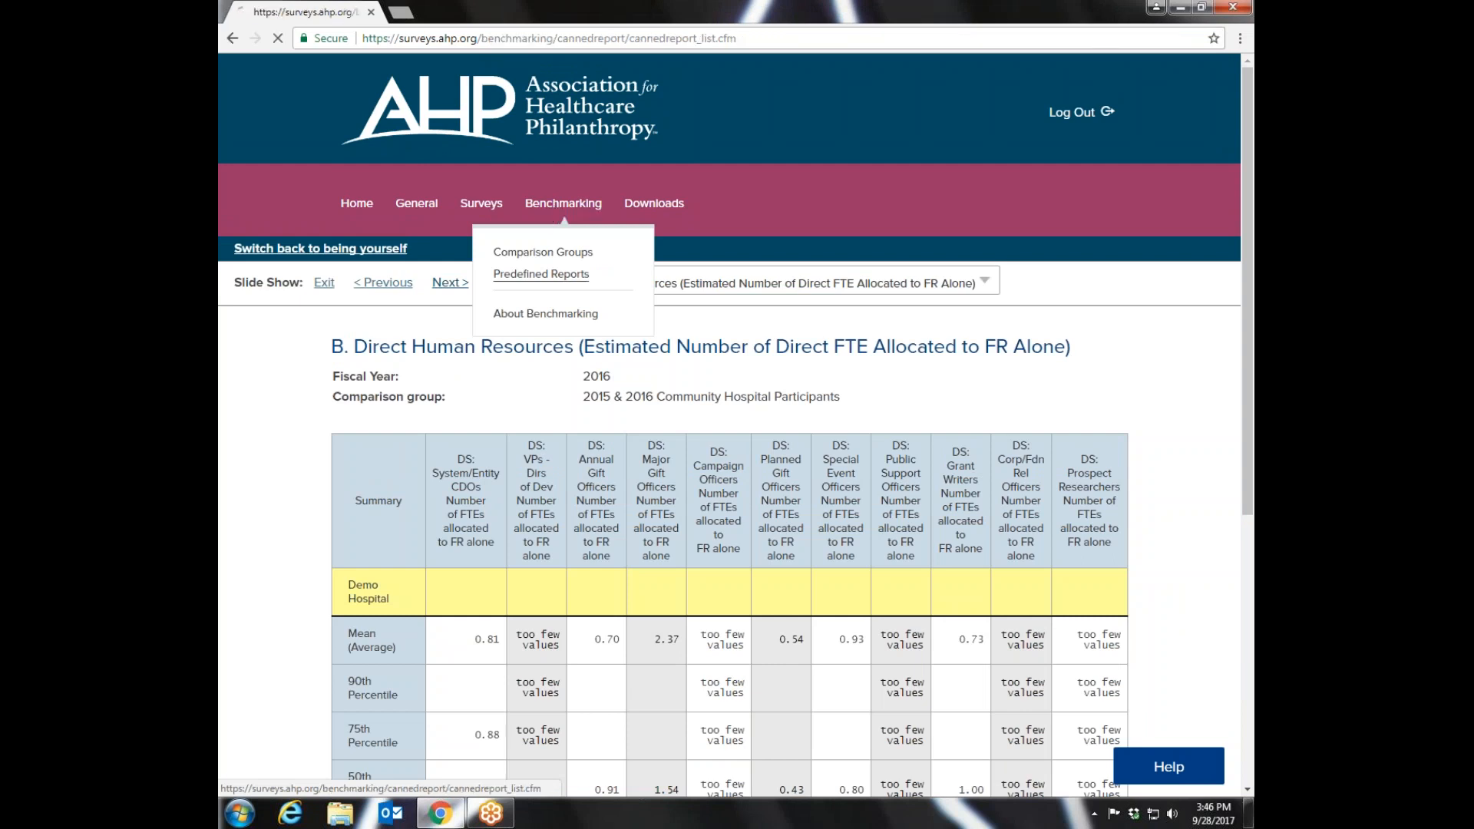
scroll(1246, 294, "down", 1)
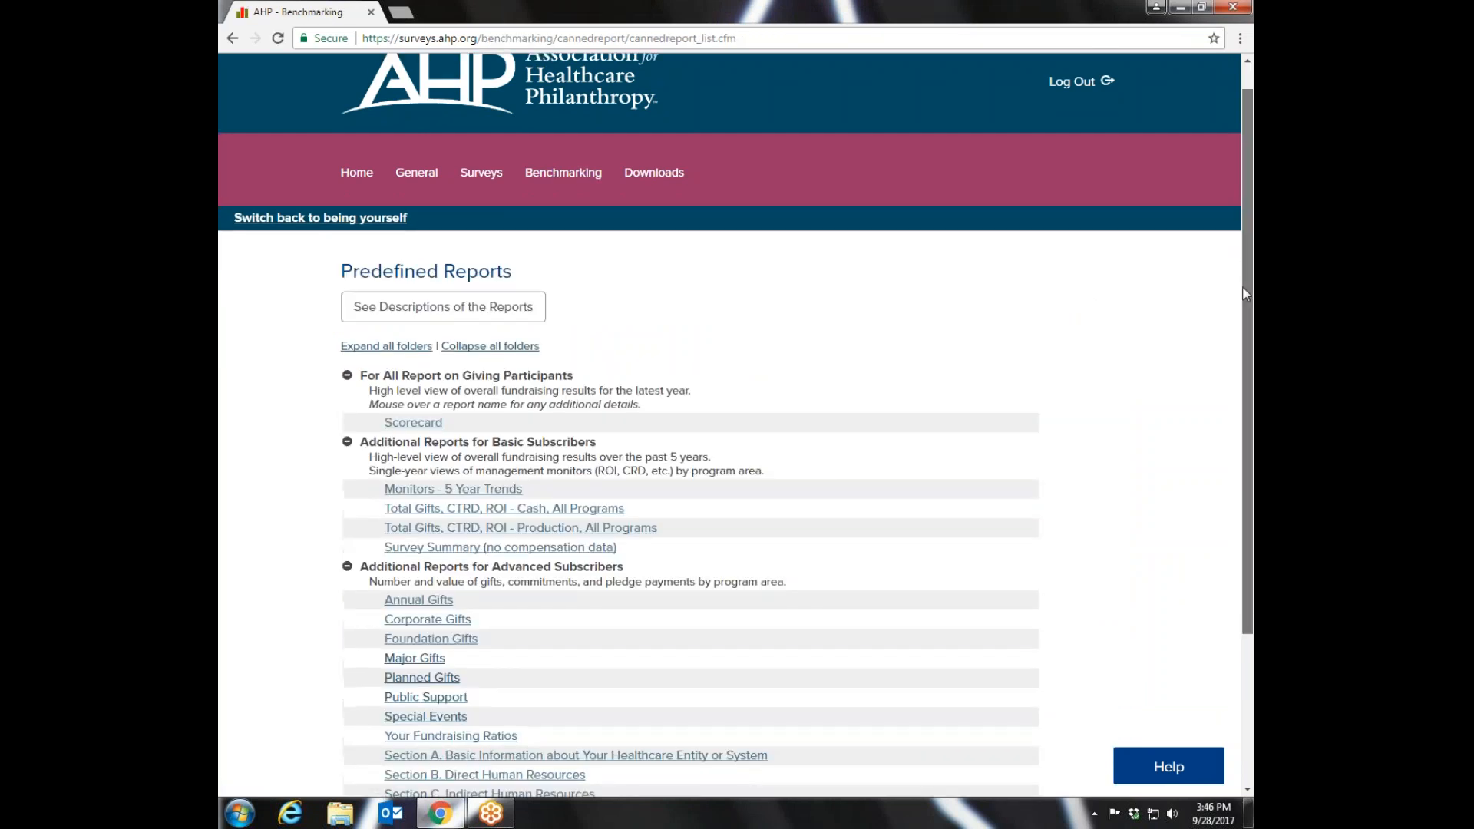
scroll(1230, 560, "down", 3)
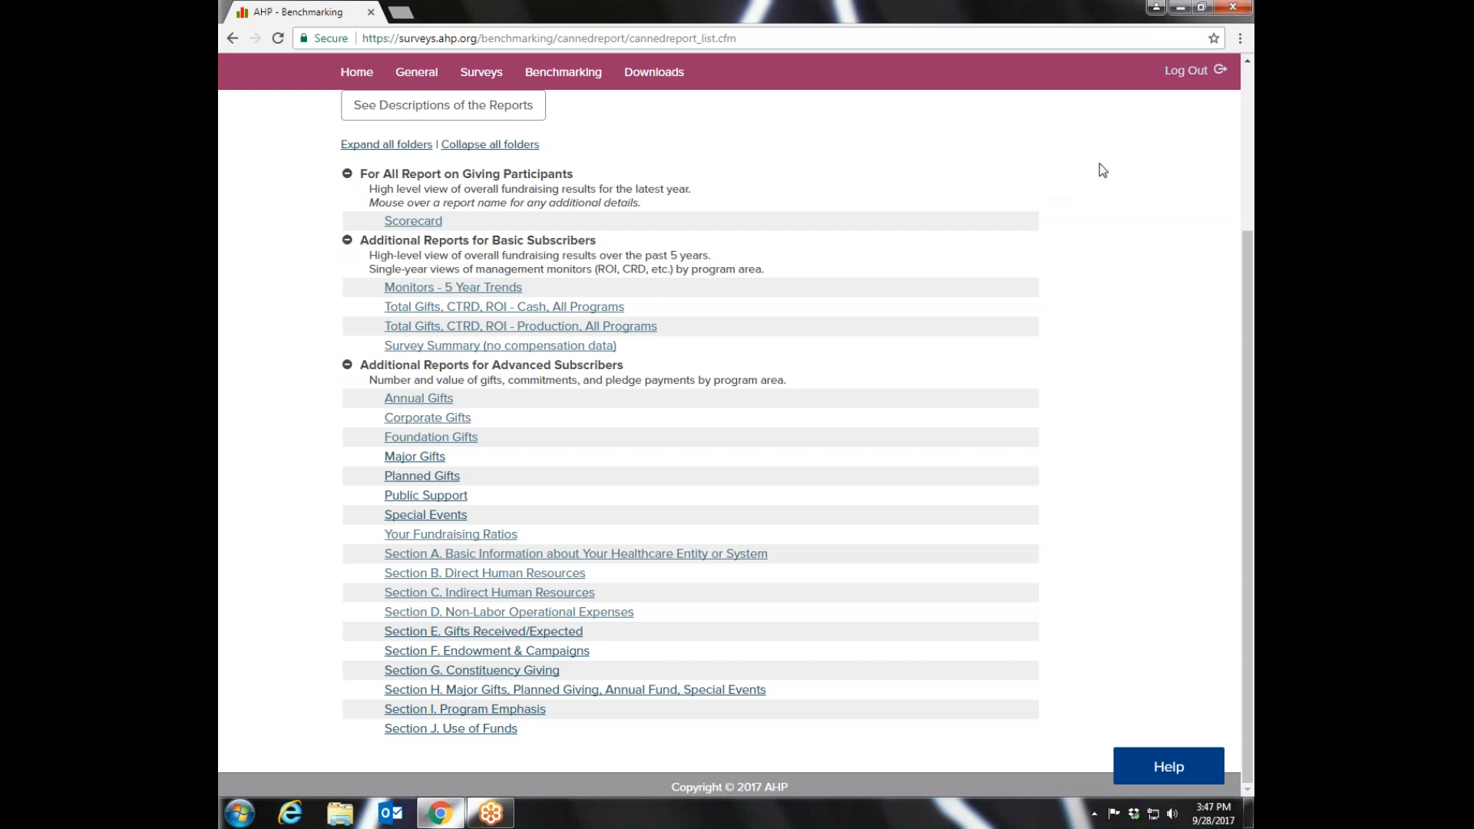
- Run the Monitors - 5 Year Trends report with 2016 Report on Giving Participants - Canada (34) as the comparison group
mouse_move(404, 227)
left_click(472, 292)
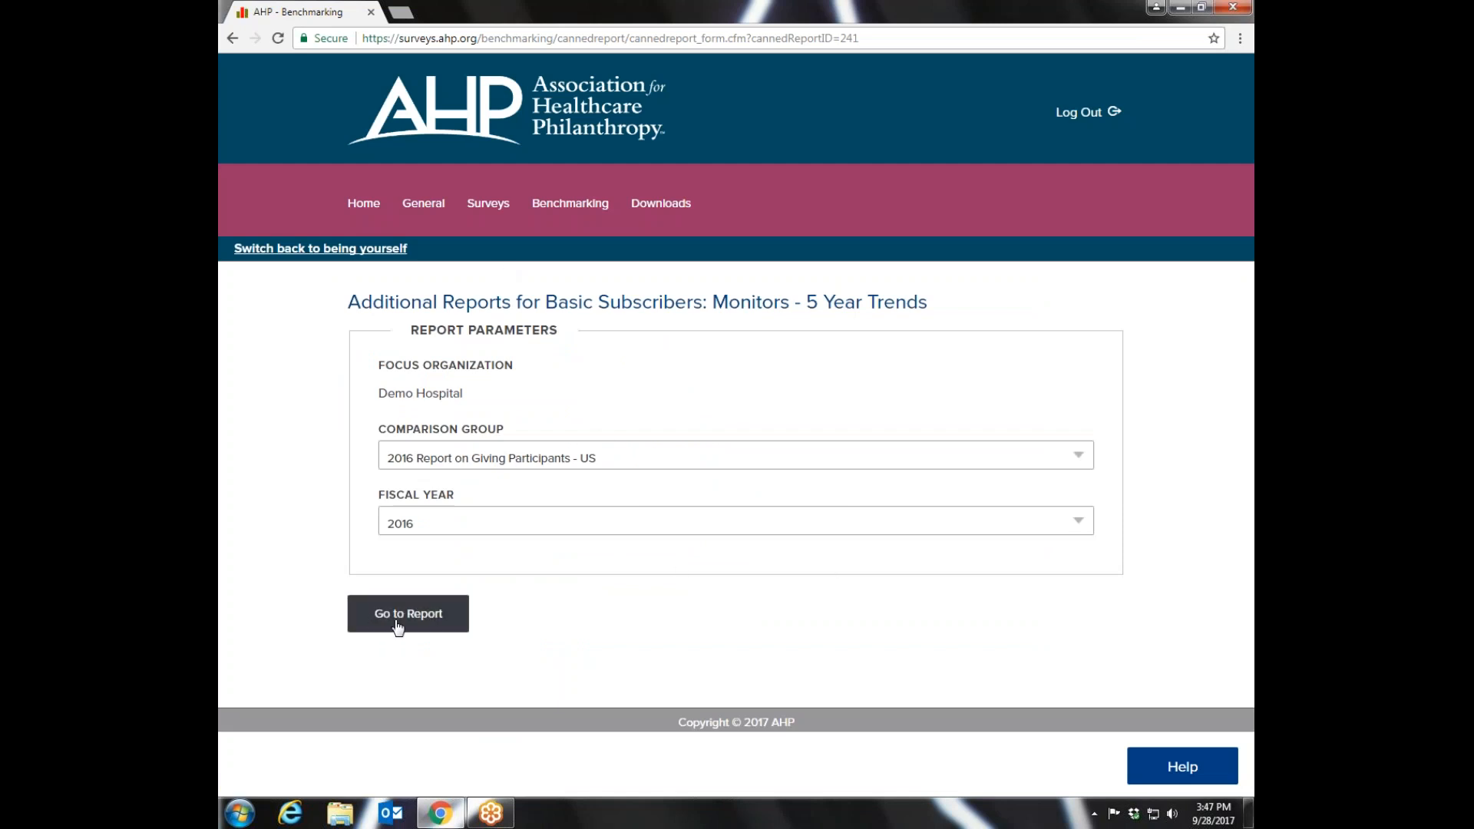
left_click(1082, 459)
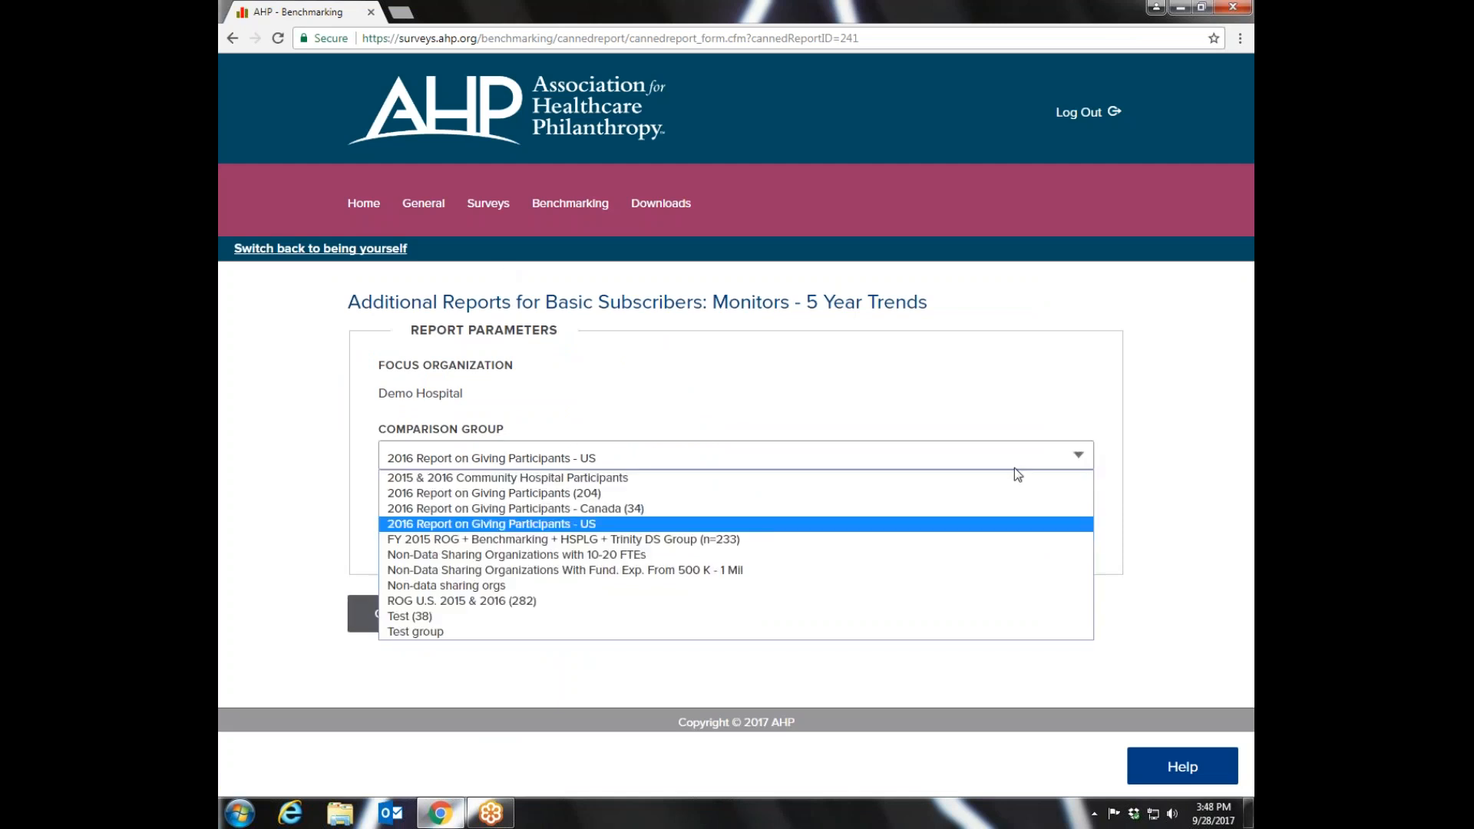
left_click(648, 513)
left_click(407, 613)
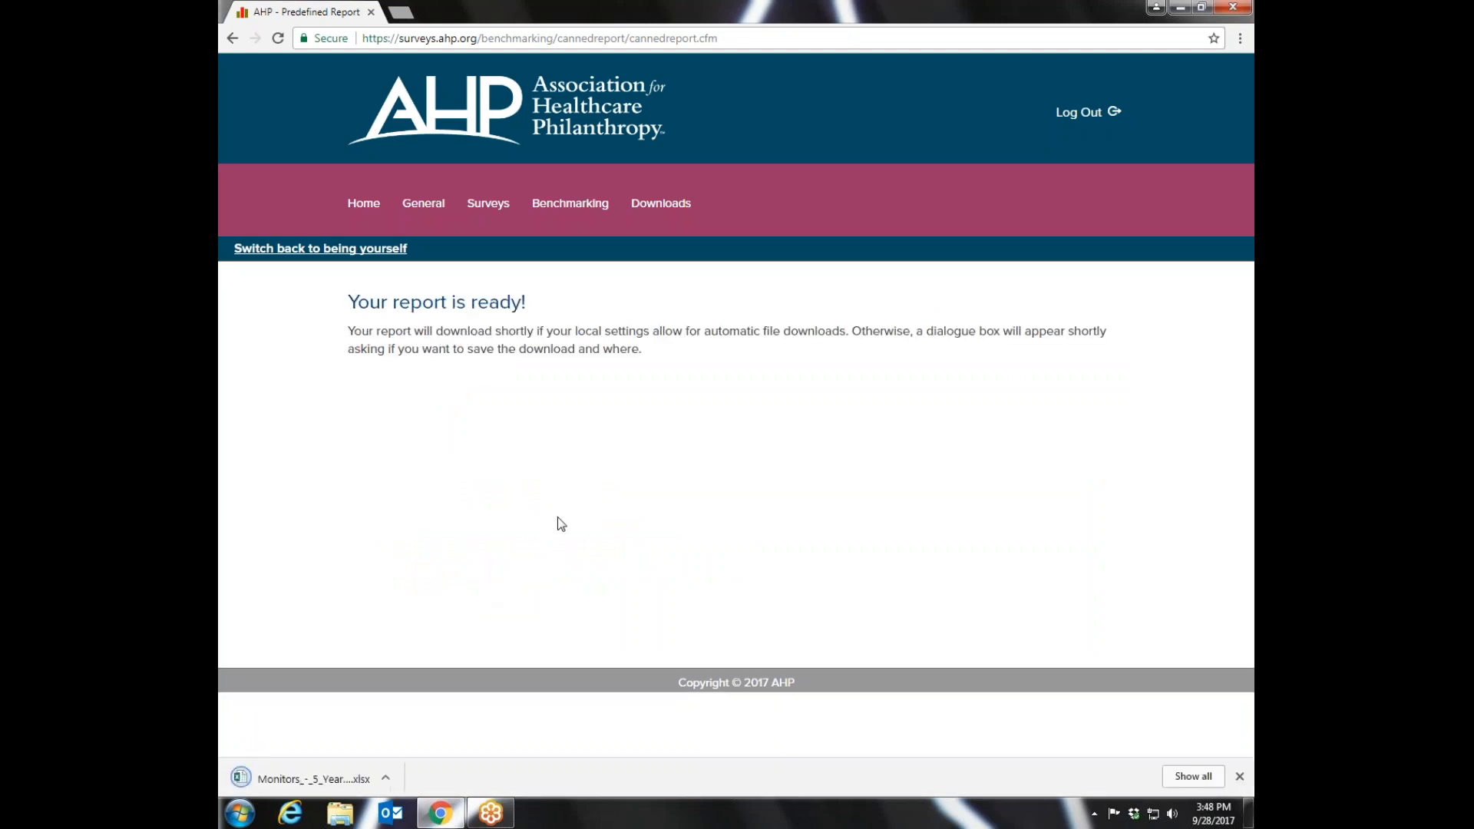
- Open the downloaded report in Excel with editing enabled, examine the ROI (Prod) sheet, and close the workbook
left_click(303, 778)
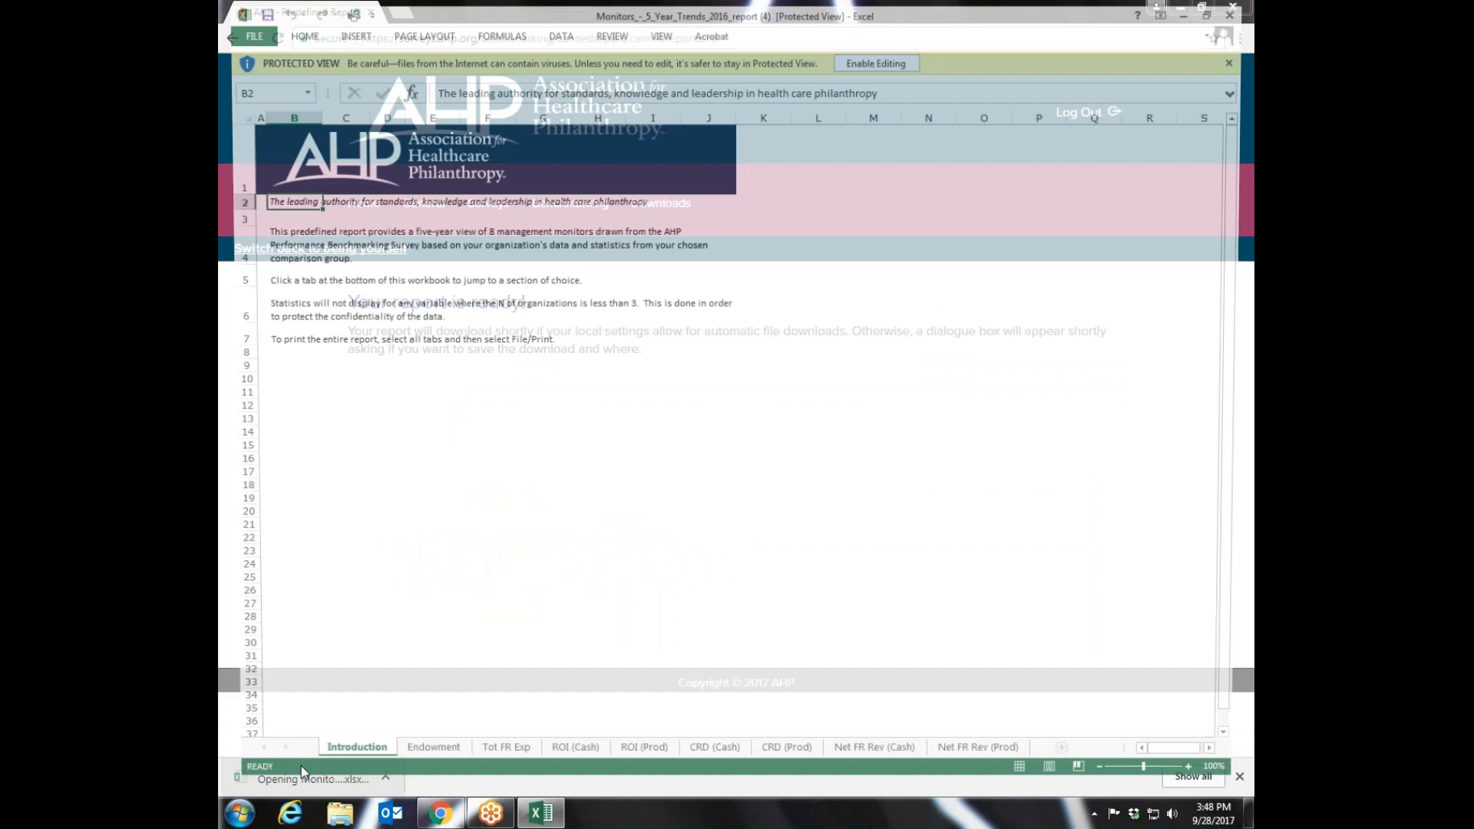
left_click(880, 58)
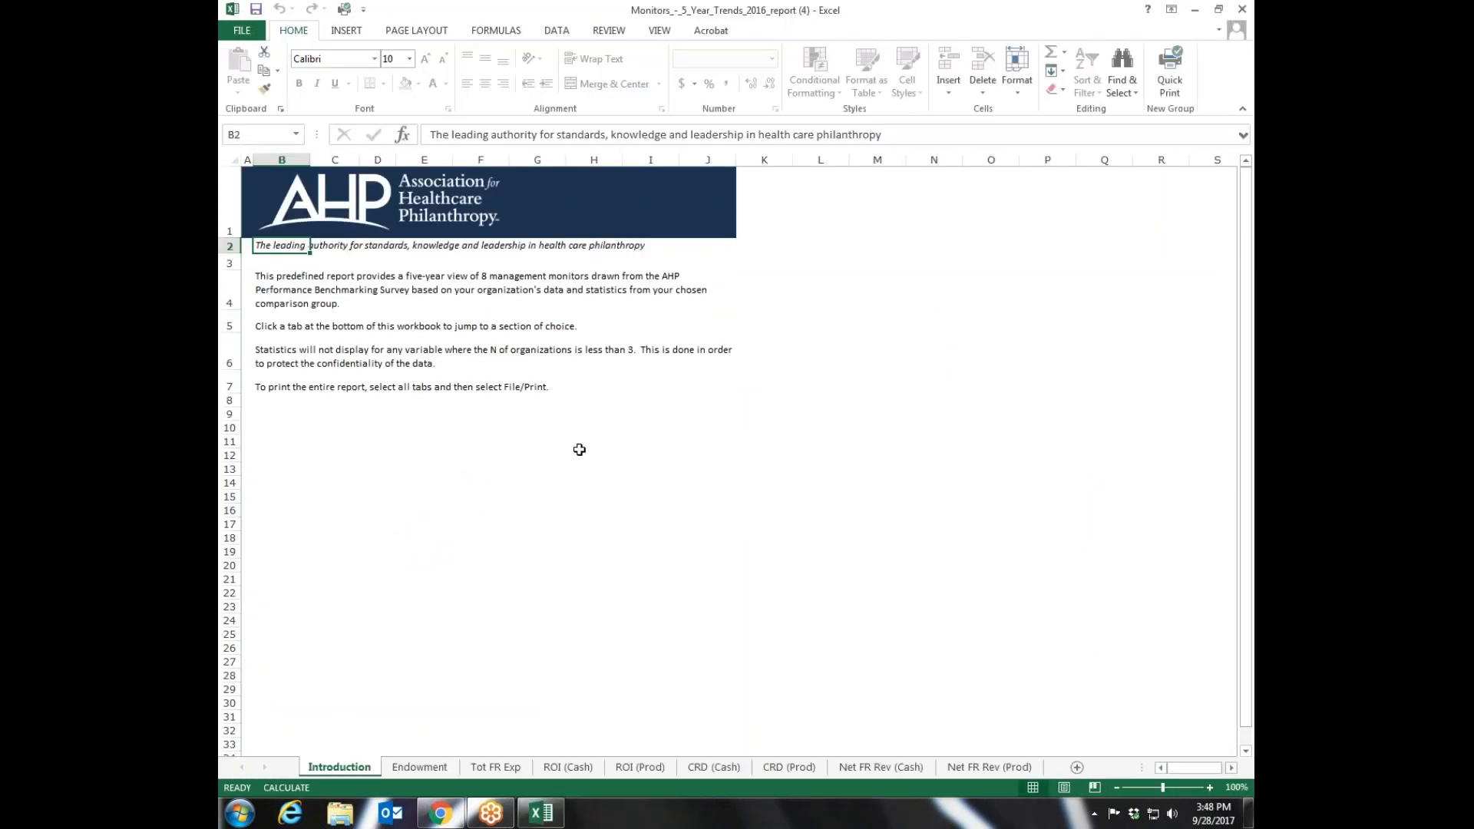
left_click(638, 769)
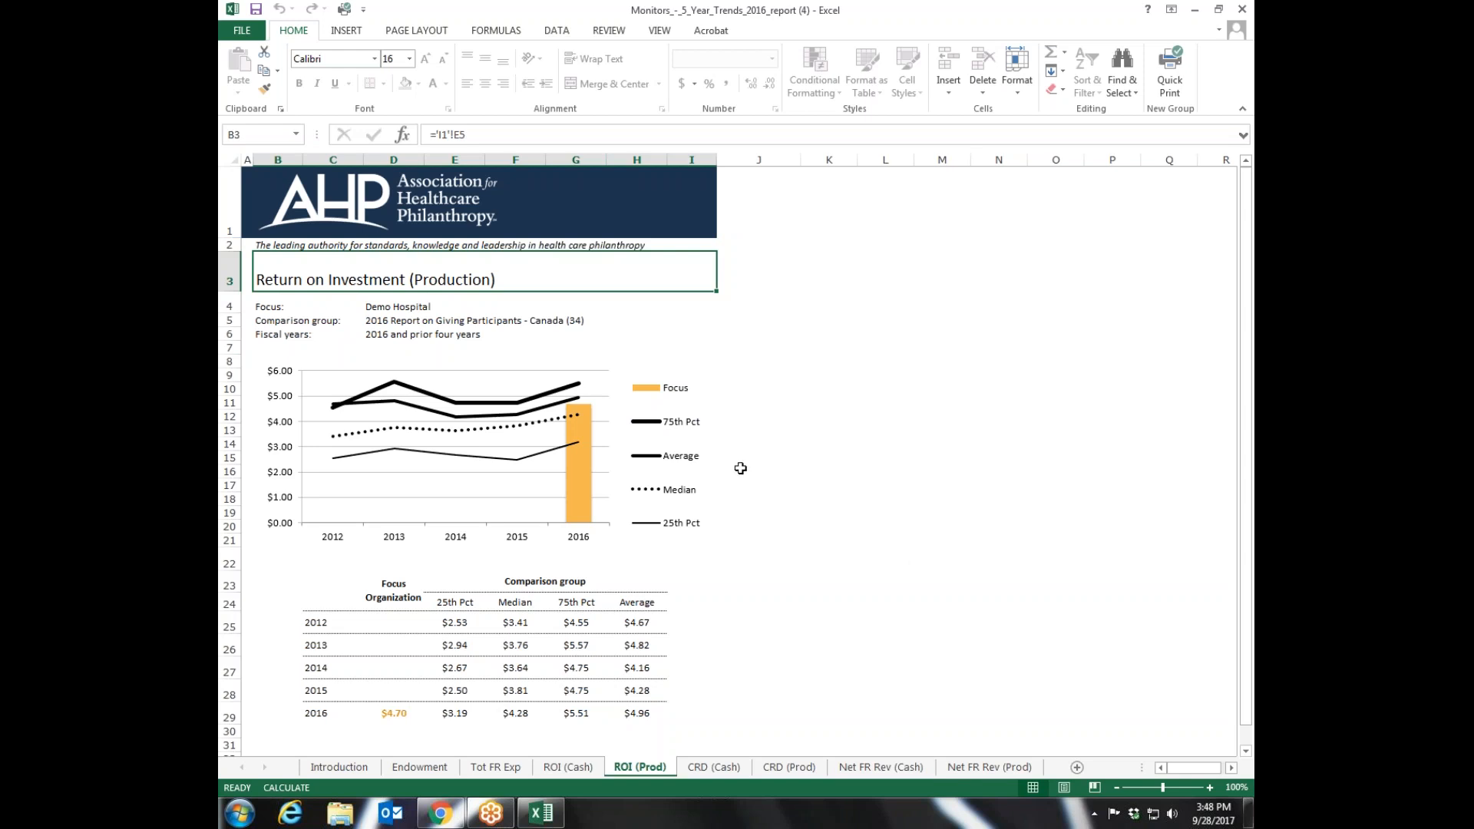
left_click(1242, 10)
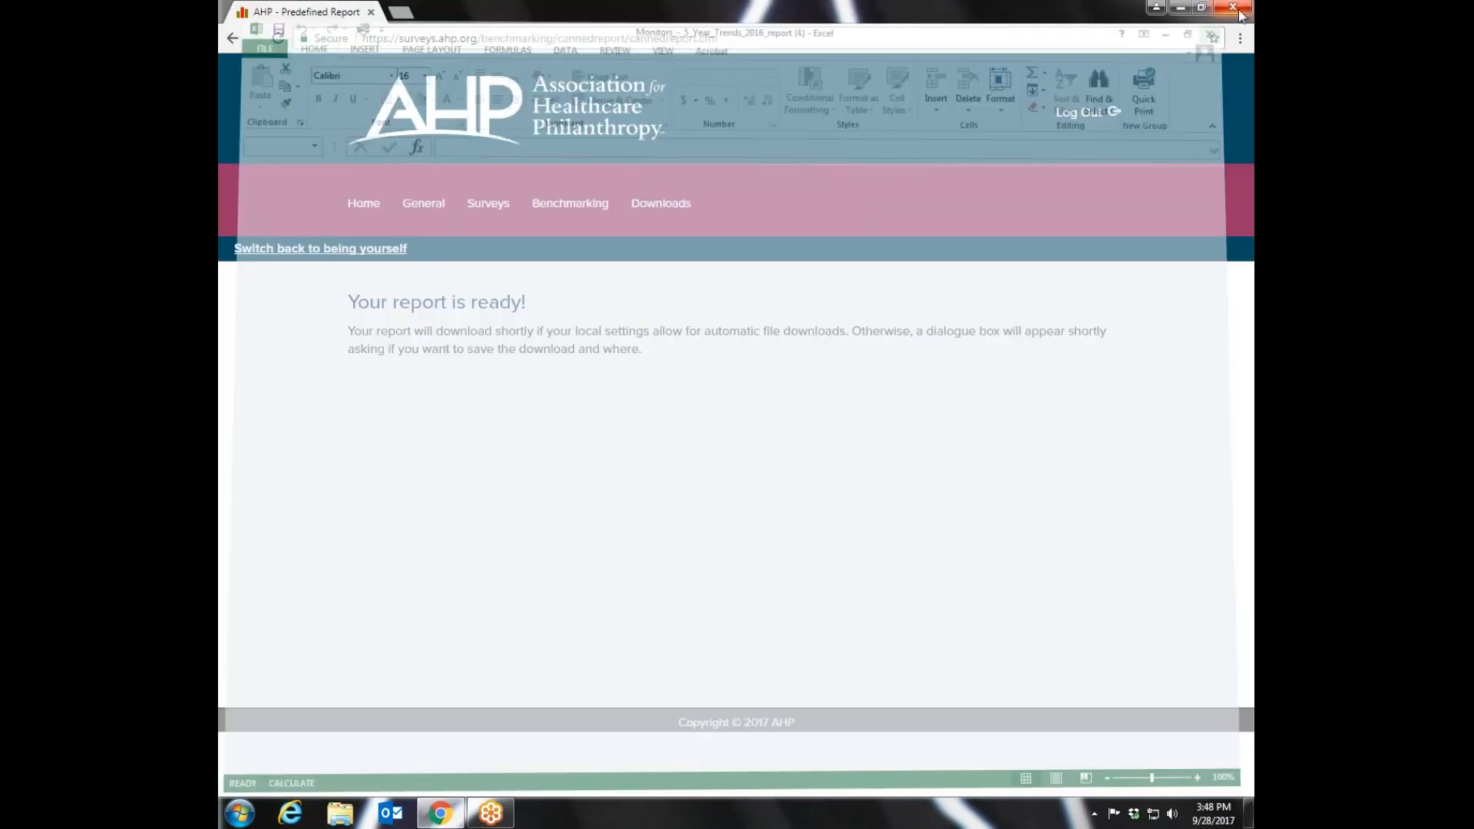
- Go back to the Predefined Reports list and look over the basic and advanced subscriber reports
mouse_move(534, 205)
left_click(542, 288)
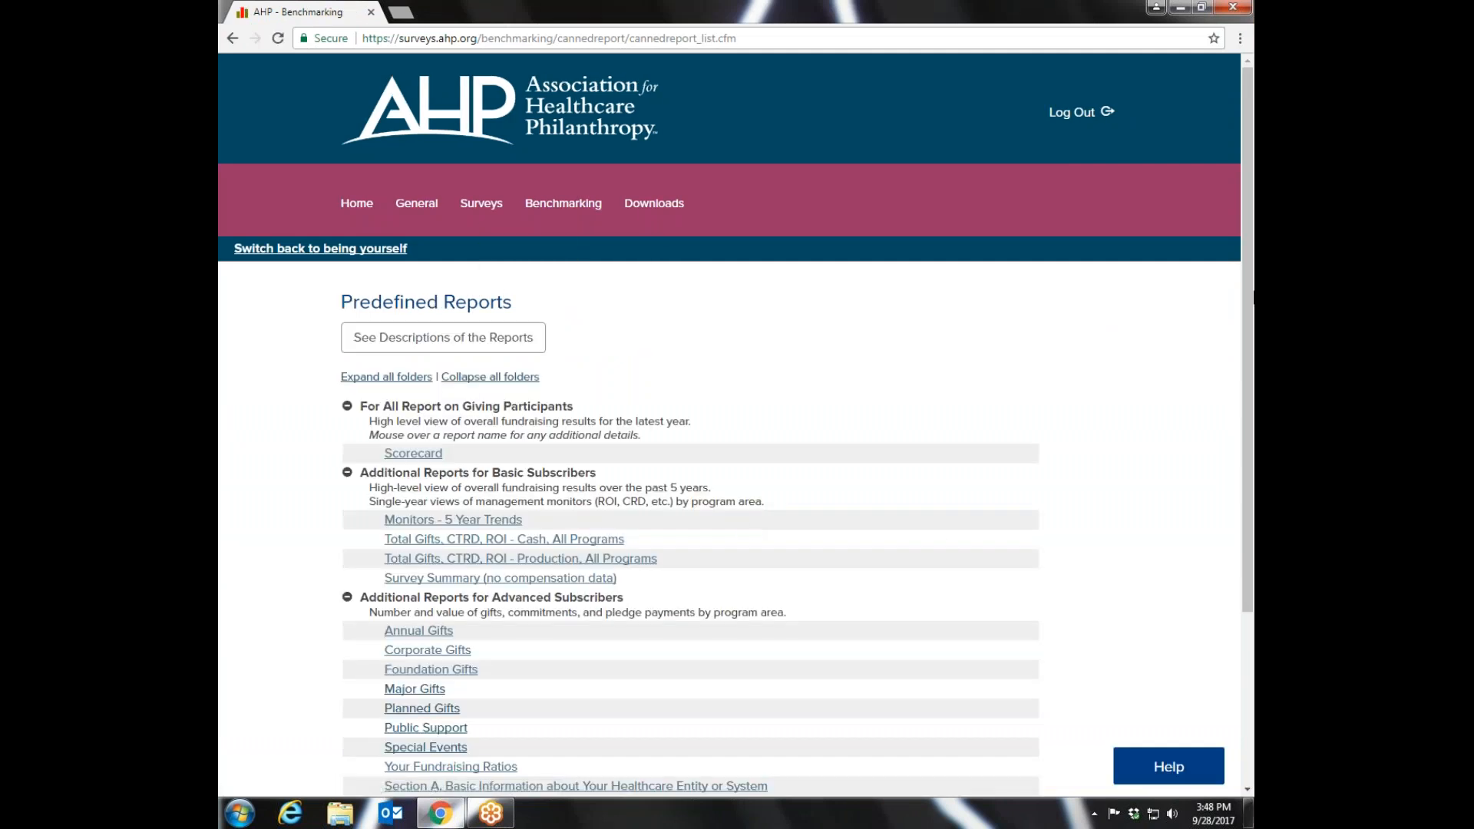
left_click_drag(1248, 249, 1249, 419)
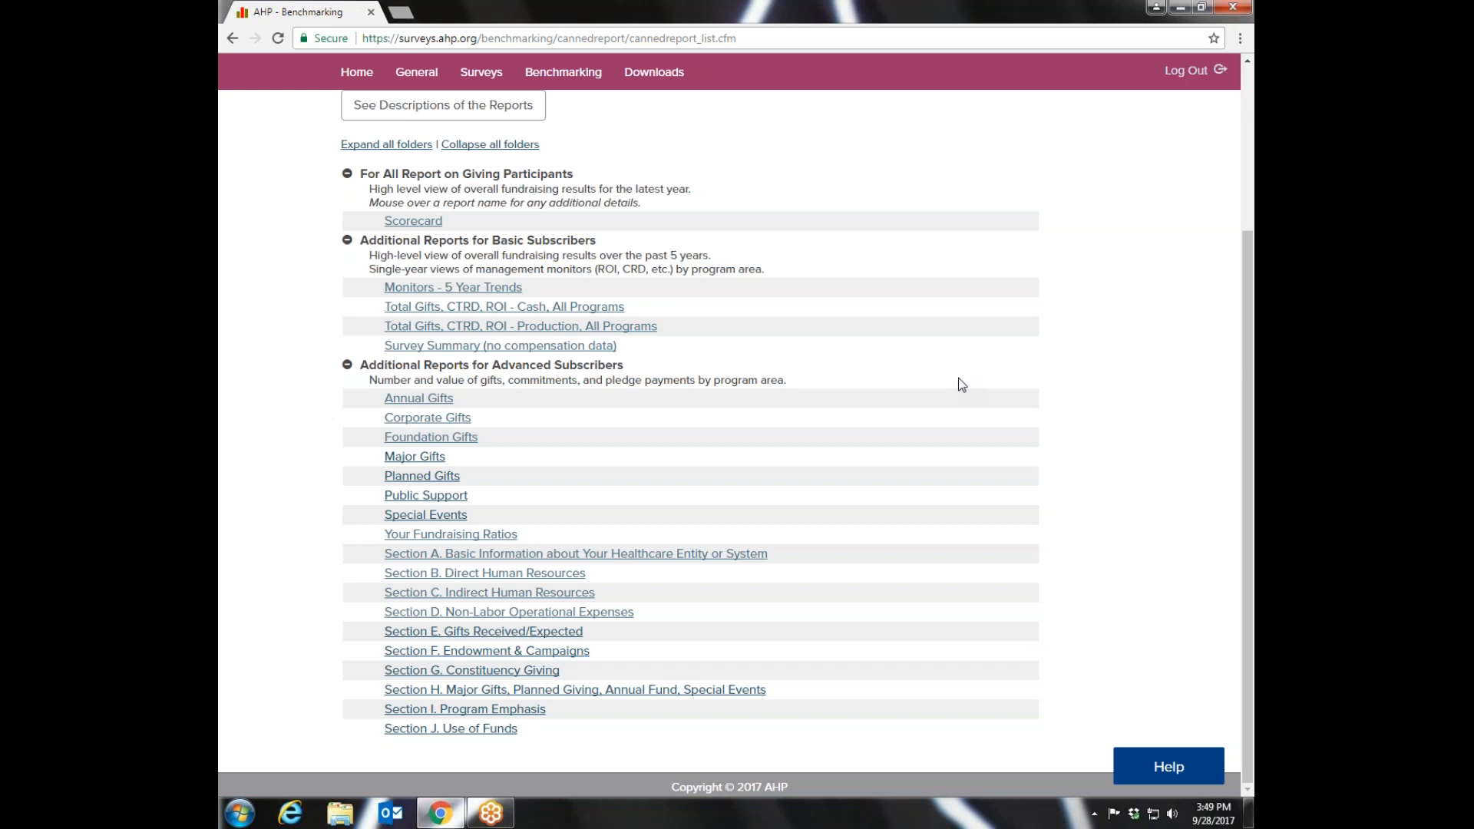
- Run the Scorecard report as a slide show with 2016 Report on Giving Participants - US as the comparison group
mouse_move(423, 587)
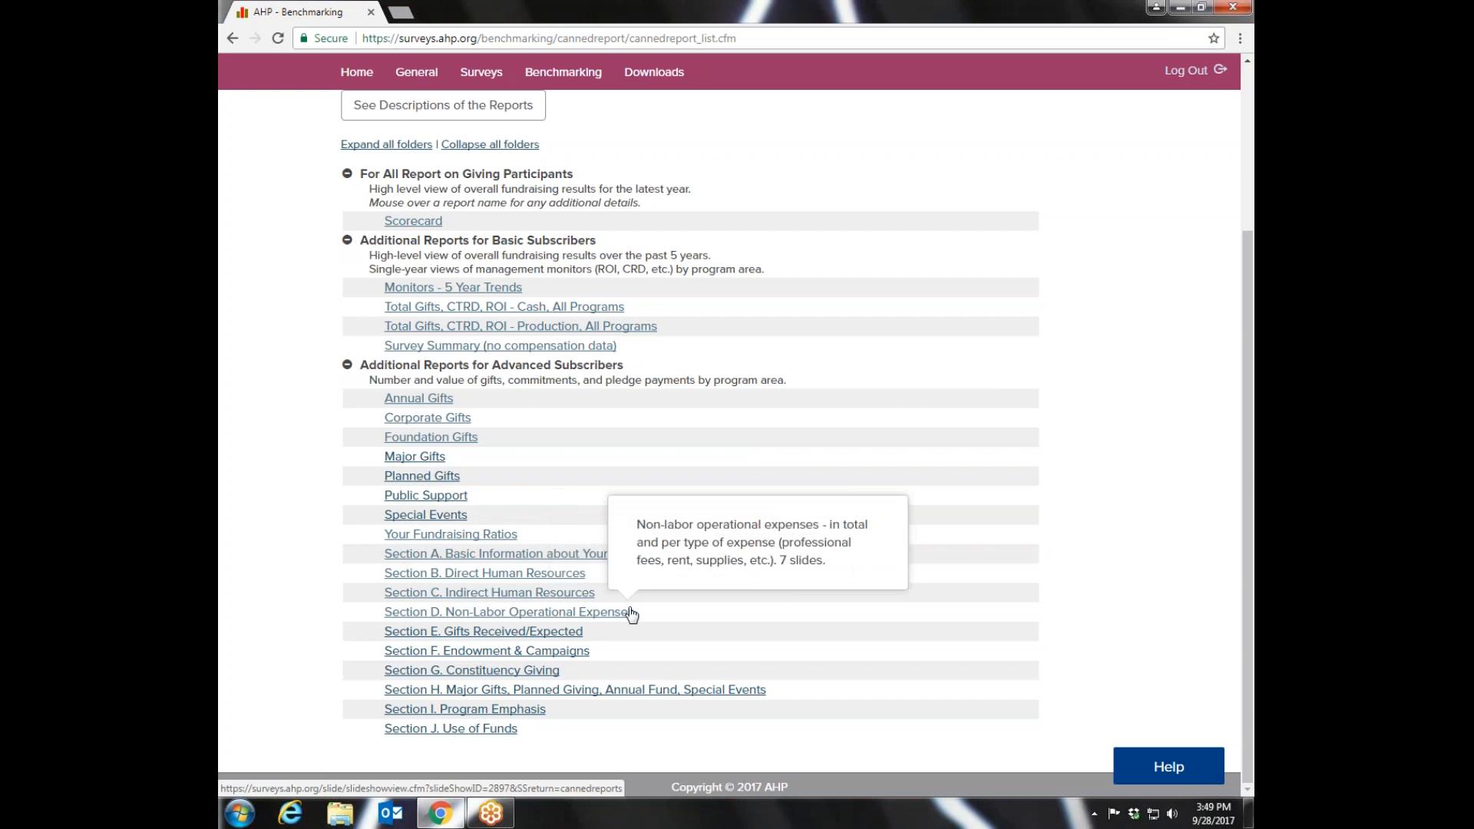
mouse_move(517, 564)
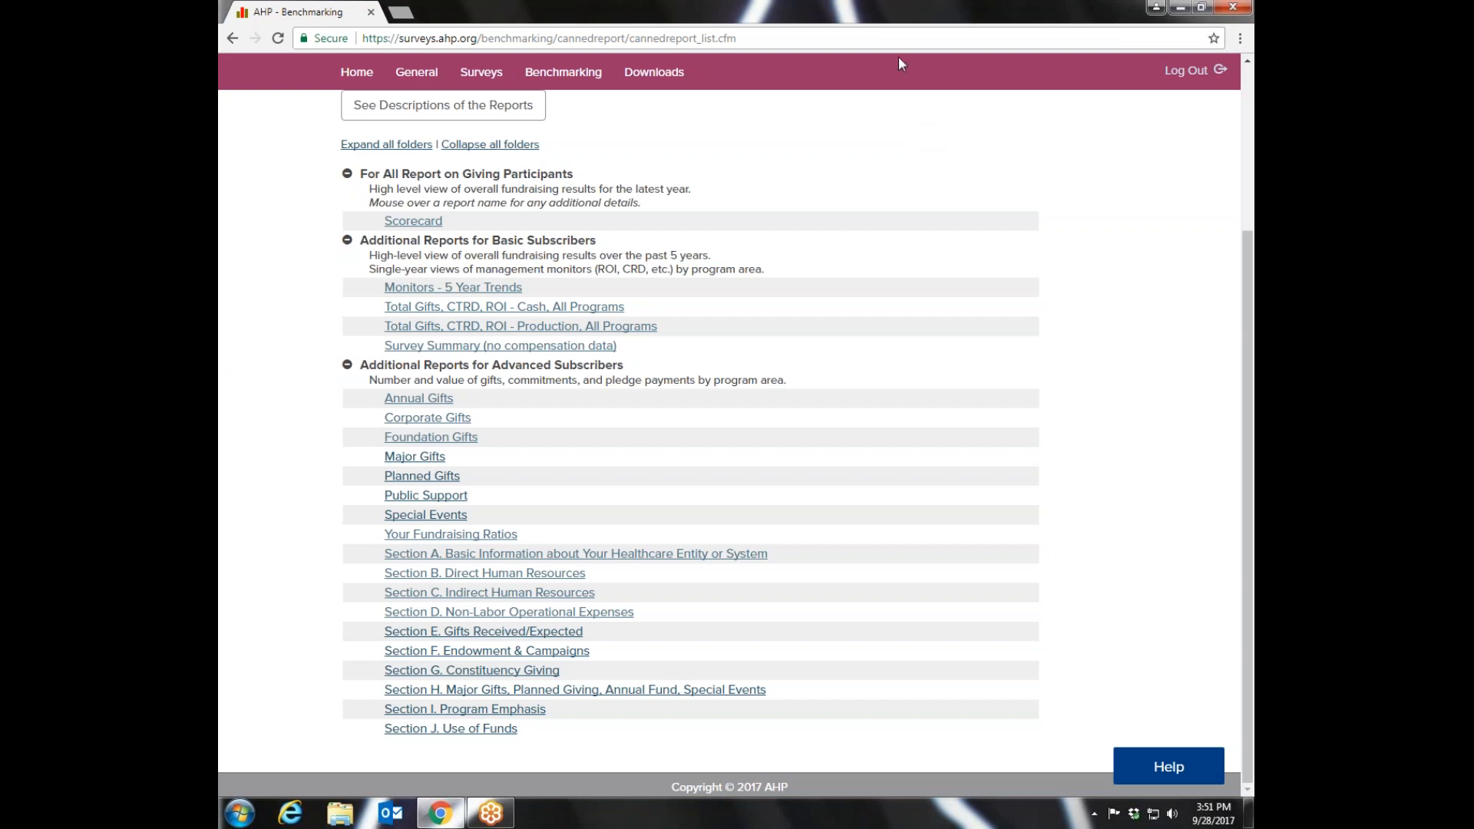
left_click(421, 223)
mouse_move(498, 305)
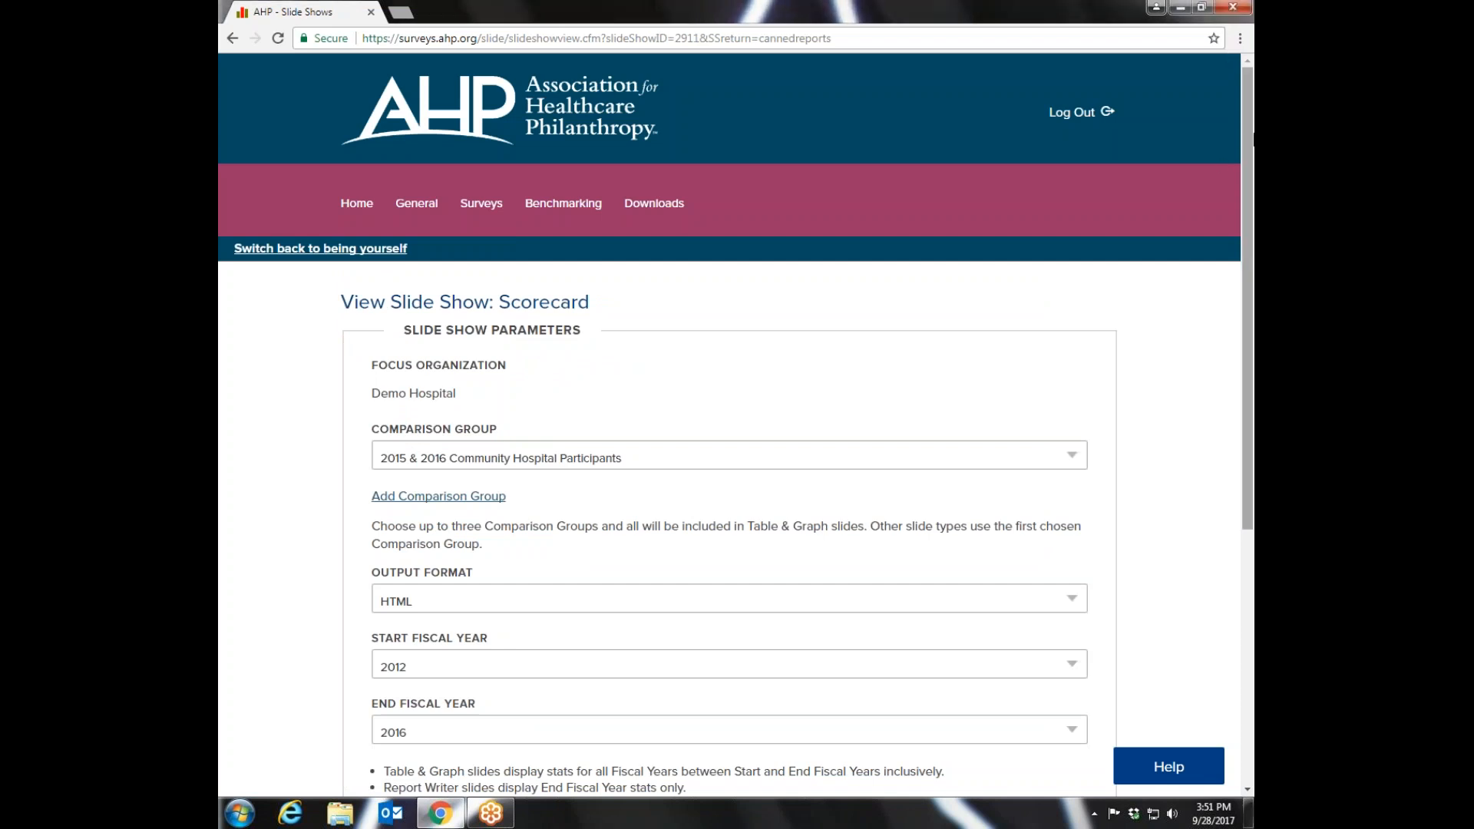
left_click_drag(1239, 139, 1236, 317)
left_click(1083, 253)
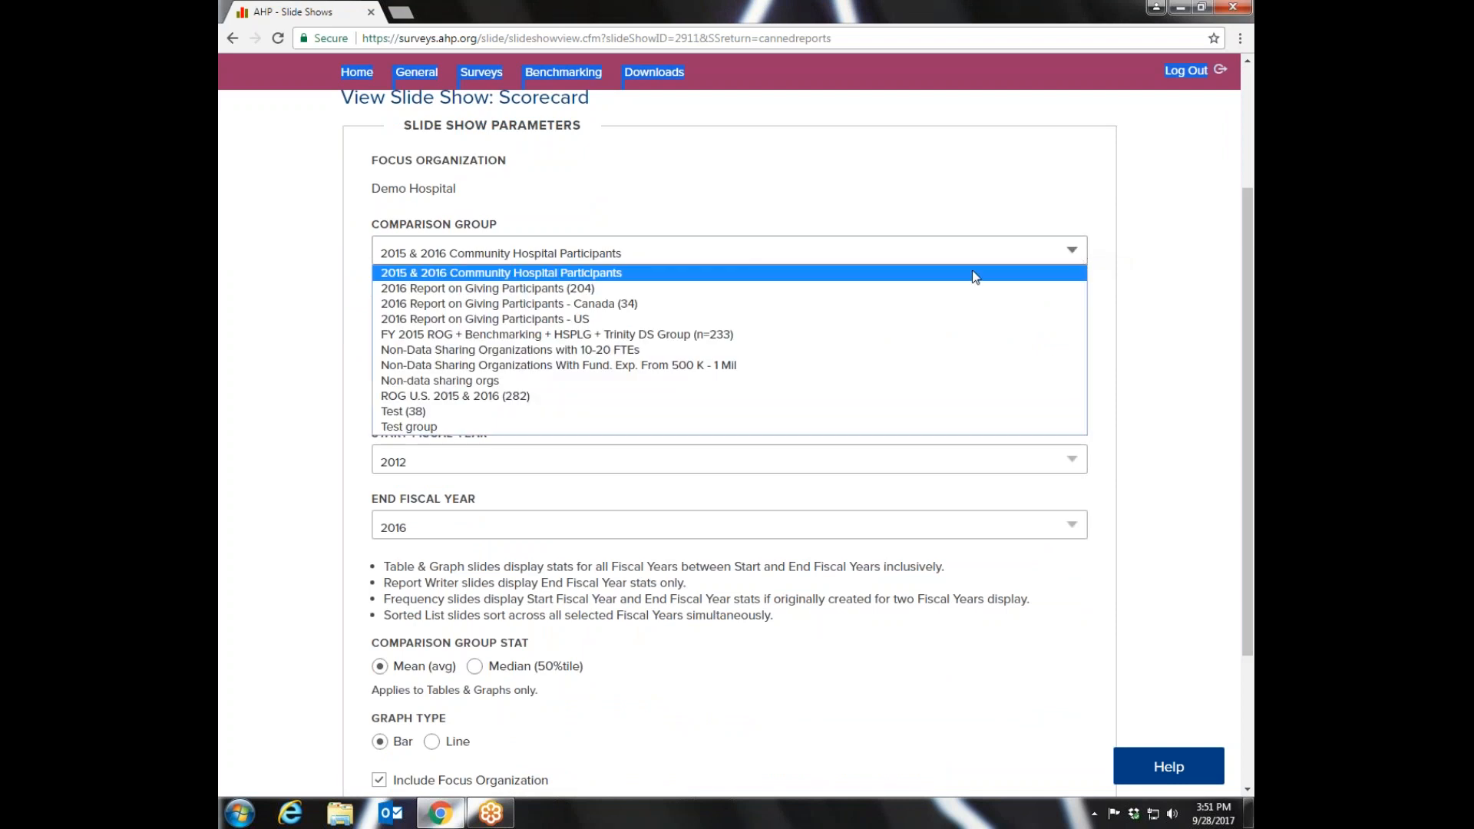
left_click(559, 318)
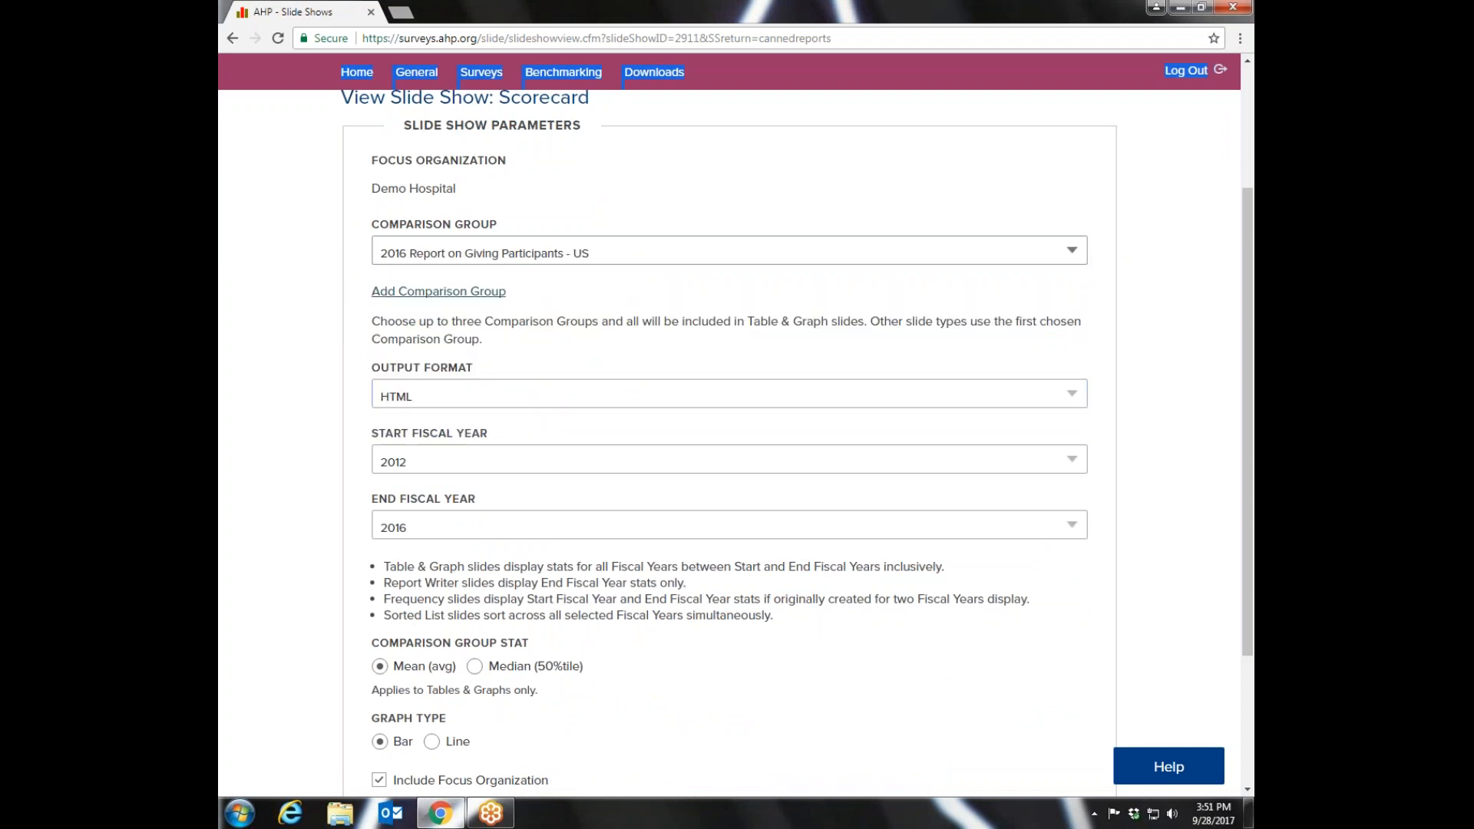
left_click_drag(1246, 318, 1235, 445)
left_click(388, 729)
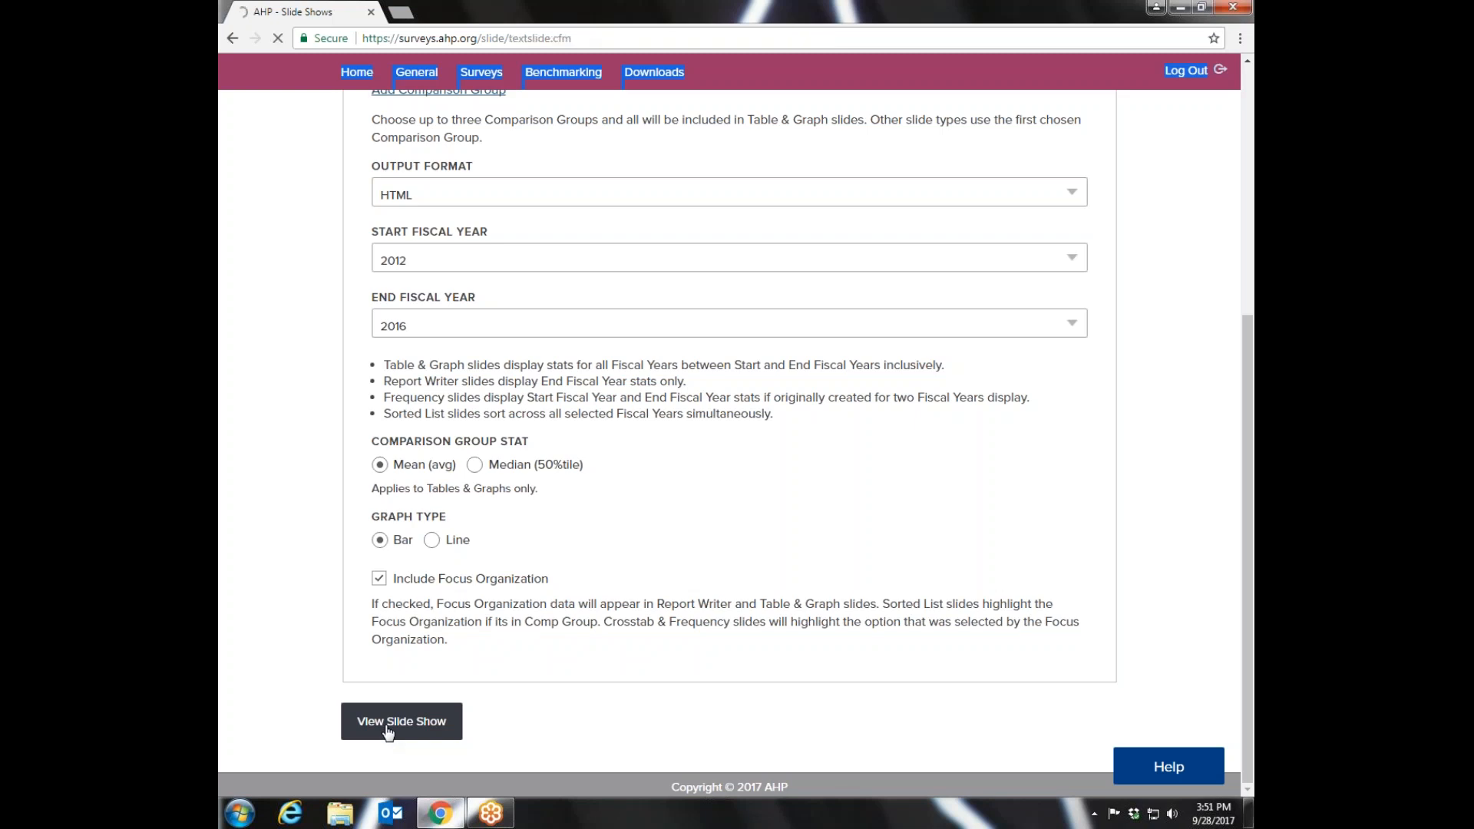
- Advance past the introductory slides to the Scorecard Table and examine Demo Hospital's figures against the comparison group's percentiles
left_click(450, 286)
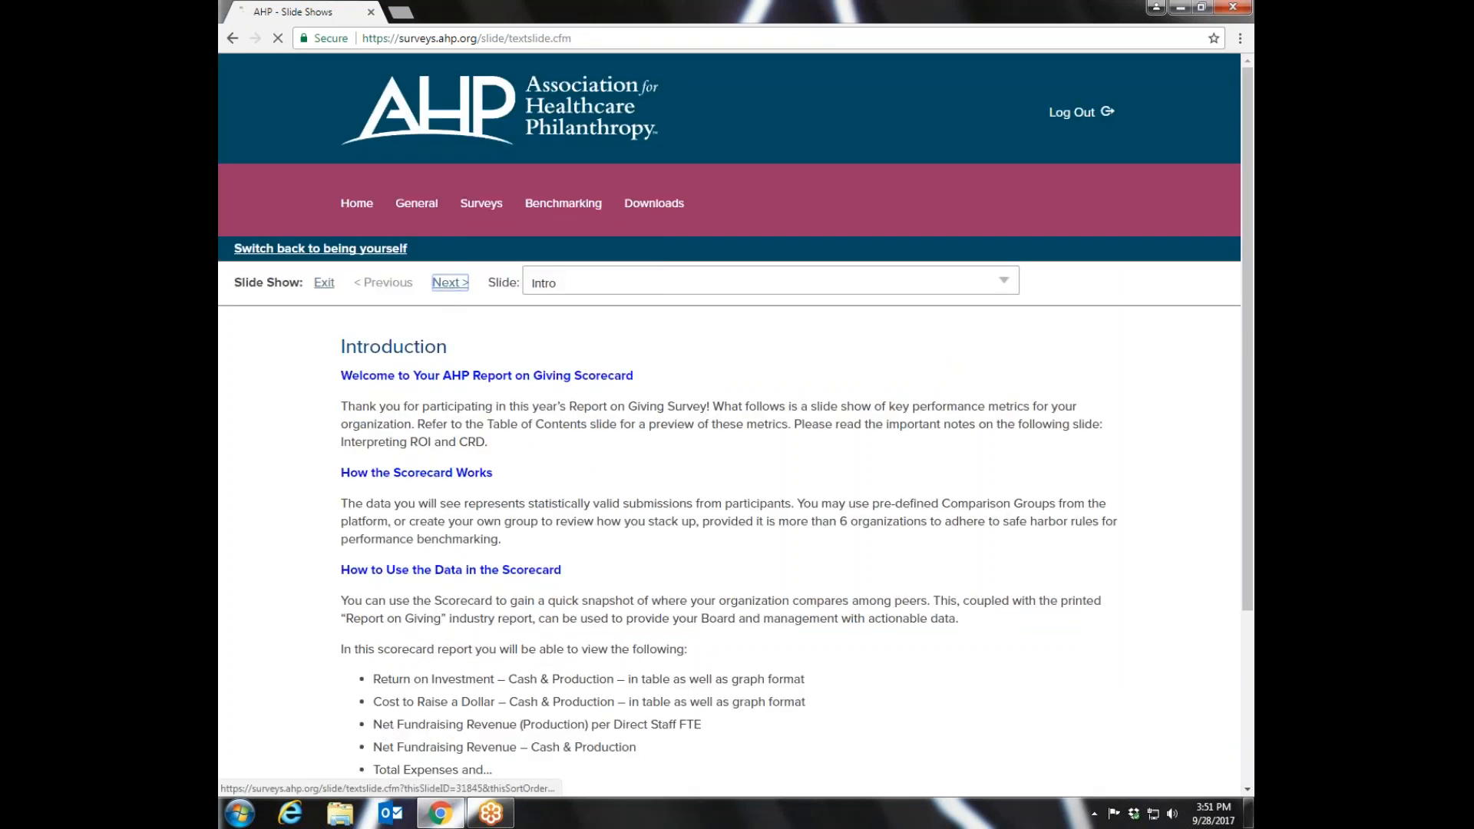
left_click(451, 285)
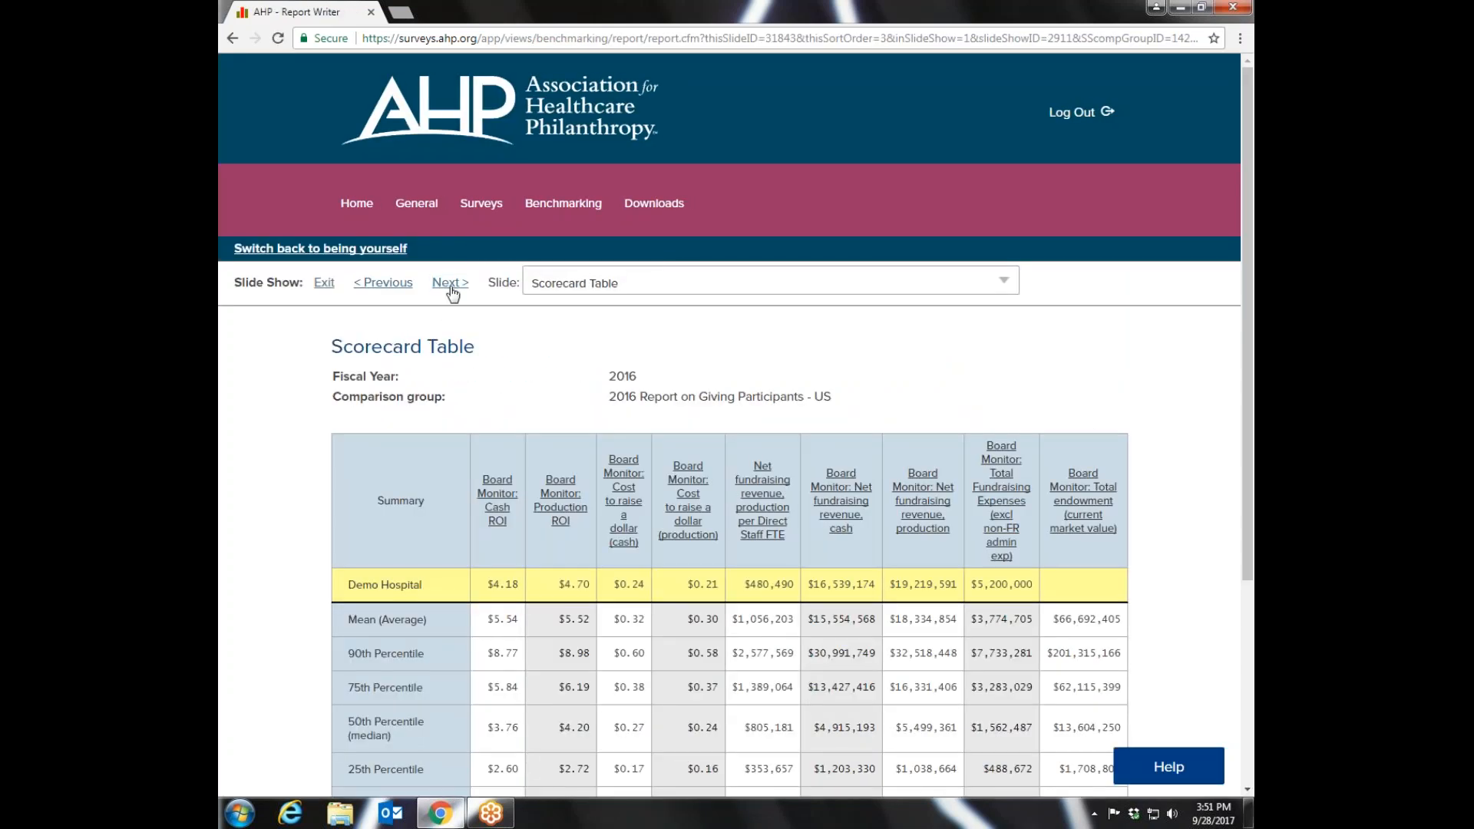
scroll(1247, 203, "down", 3)
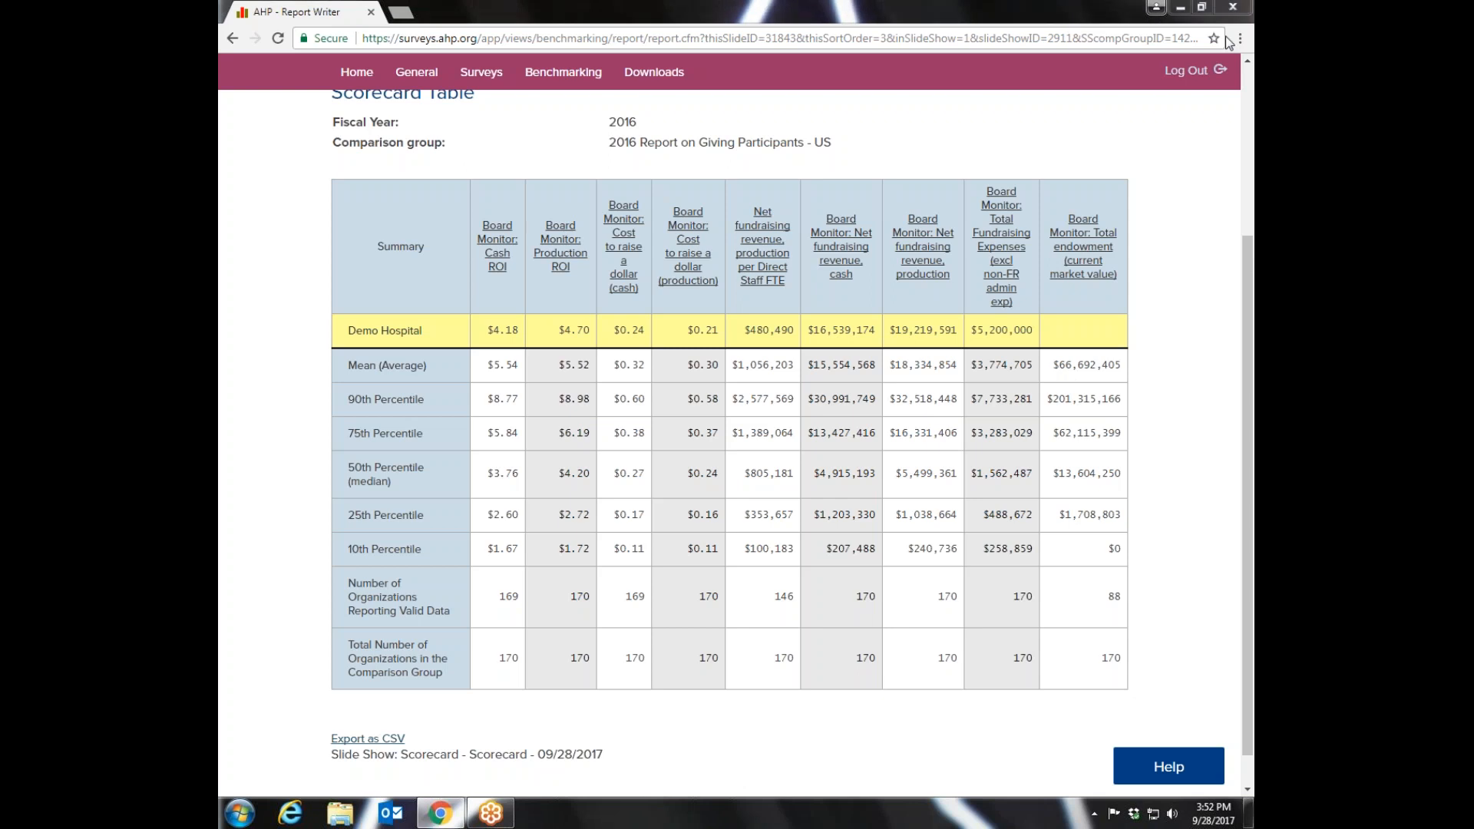
- Leave the slide show for the Comparison Groups page and look over its group creation options
left_click(562, 72)
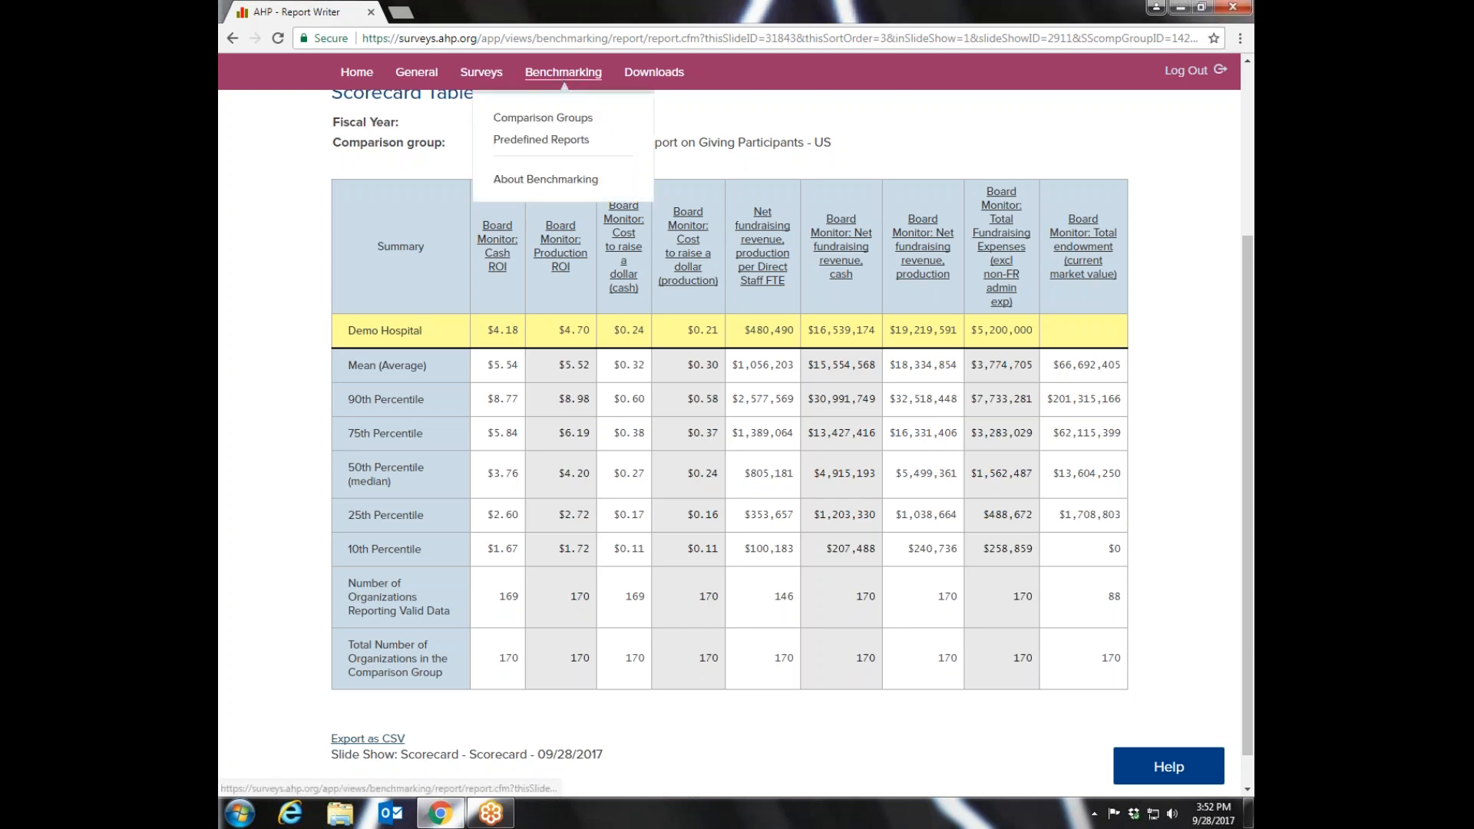
left_click(528, 120)
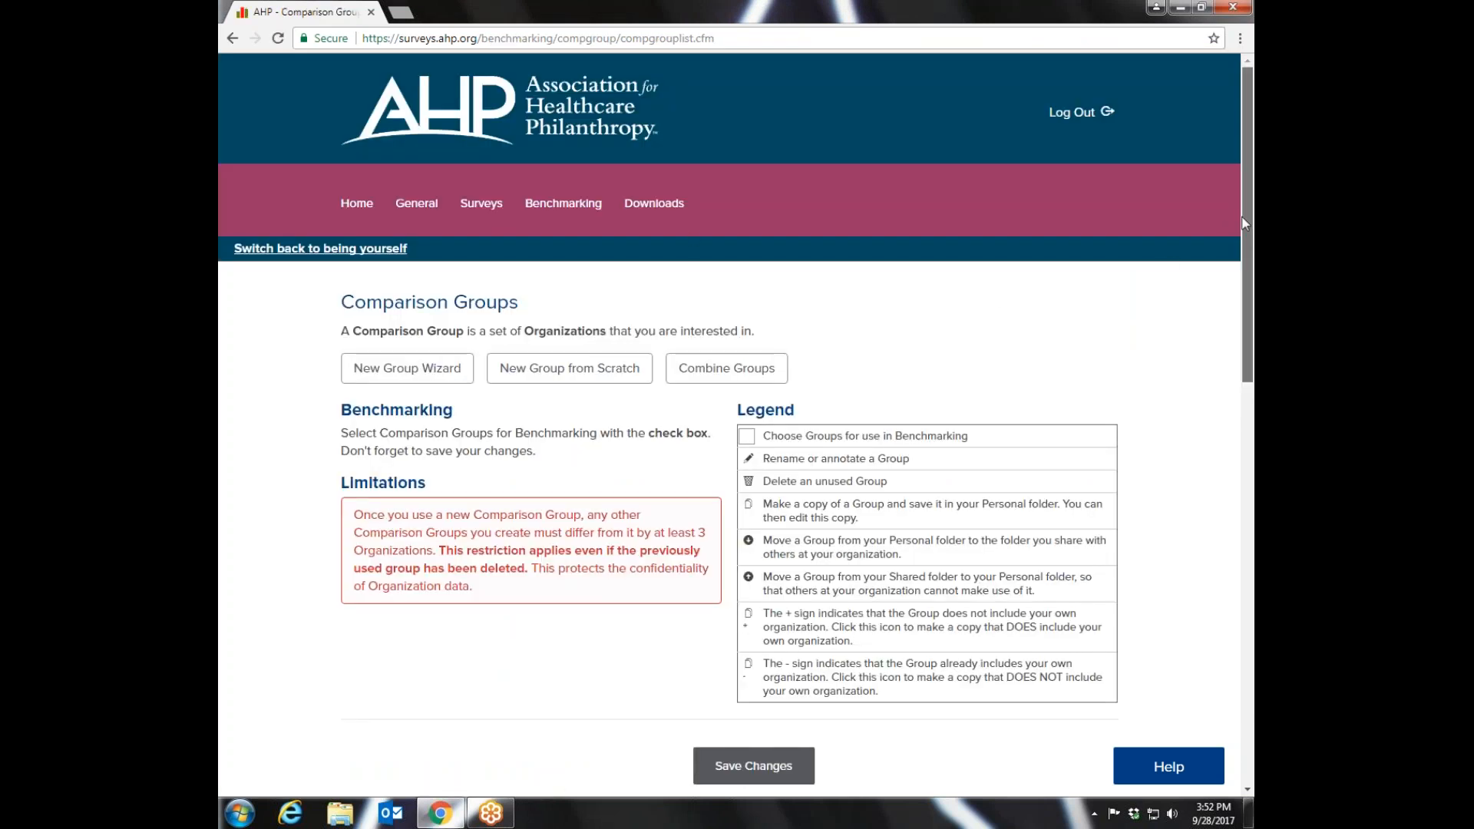
mouse_move(1244, 221)
left_mouse_down()
mouse_move(1244, 287)
mouse_move(1233, 232)
left_mouse_up()
- Return to the Predefined Reports list and review the reports available at each subscriber level
mouse_move(591, 158)
left_click(520, 211)
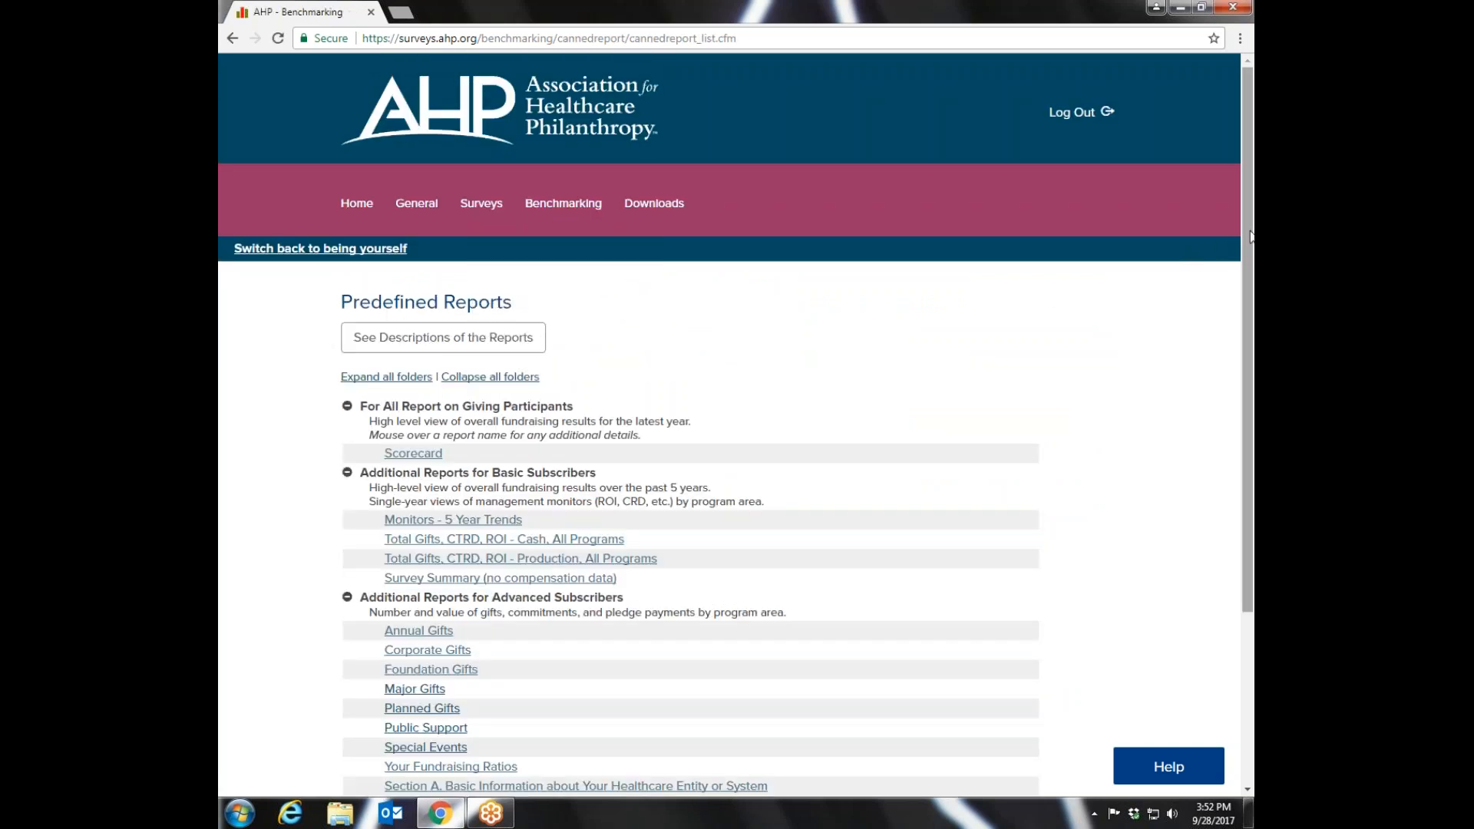
left_click_drag(1244, 245, 1223, 365)
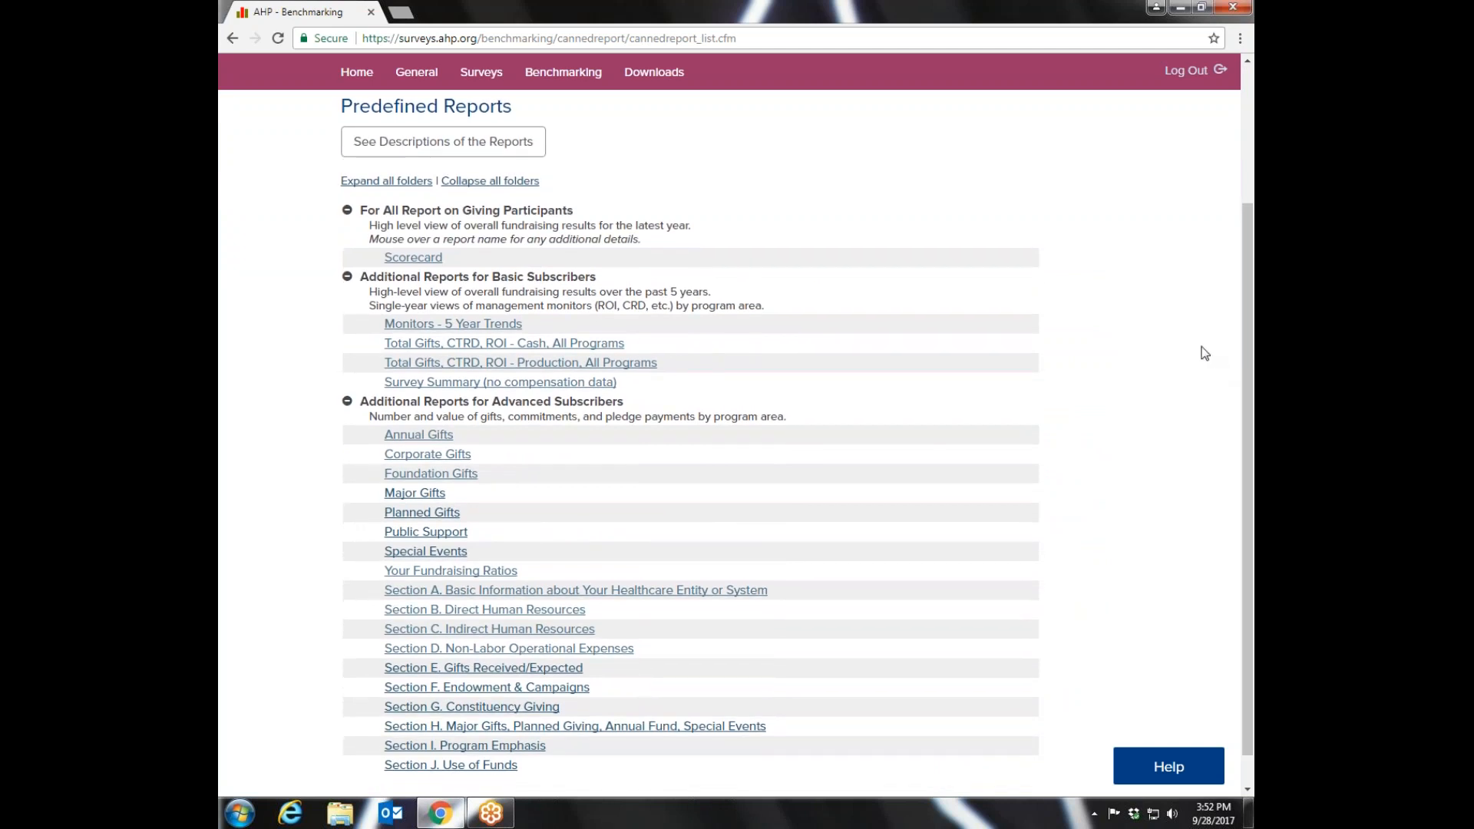